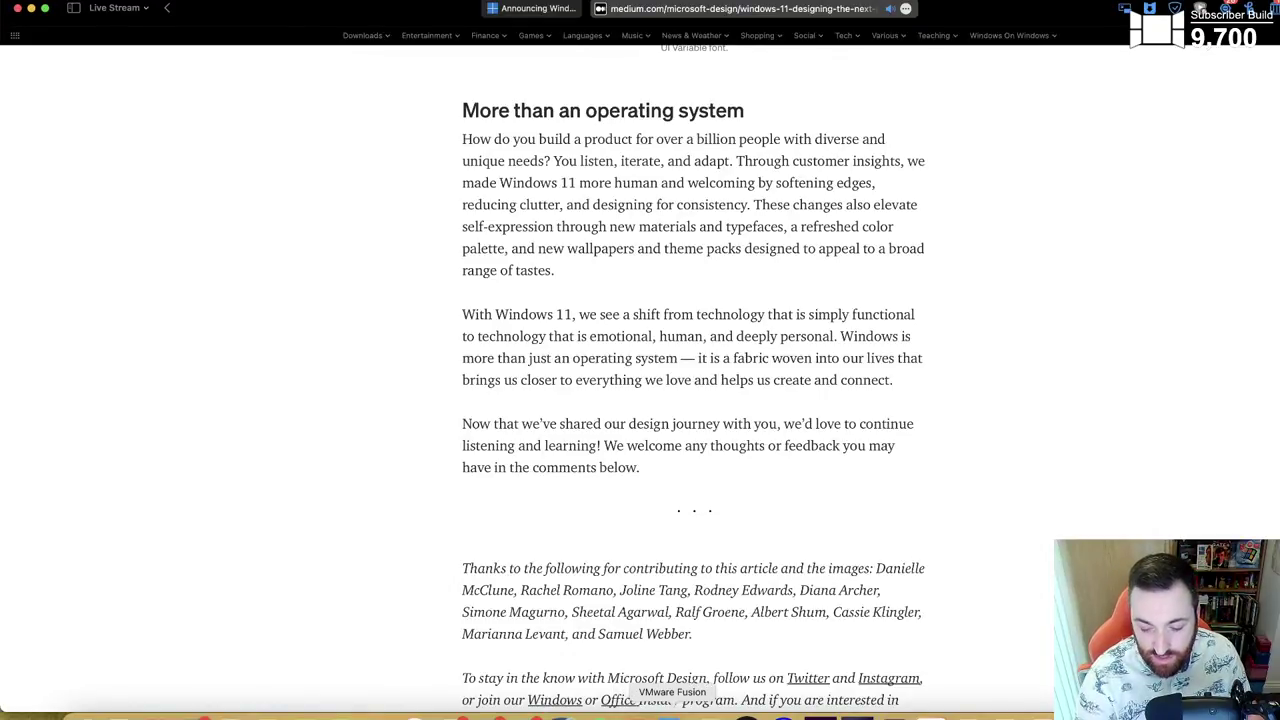
- Switch to the Xubuntu VM and enter the account password to unlock the desktop
click(672, 712)
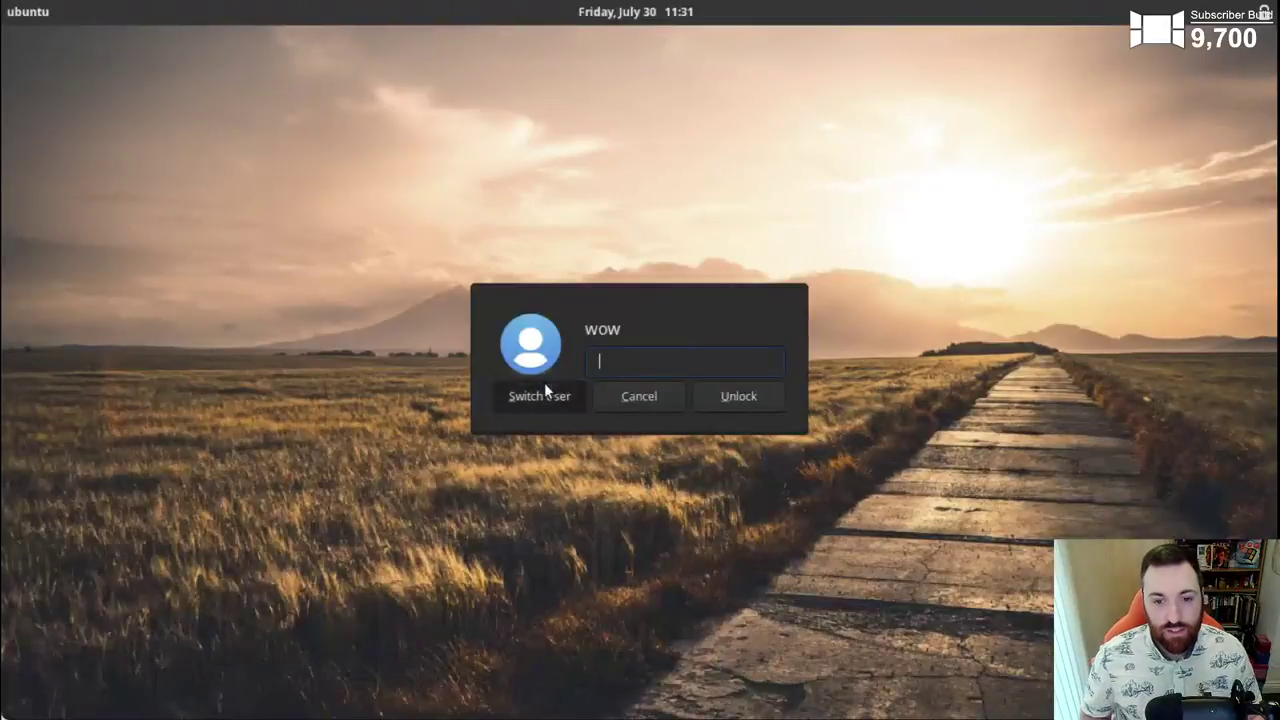
click(545, 394)
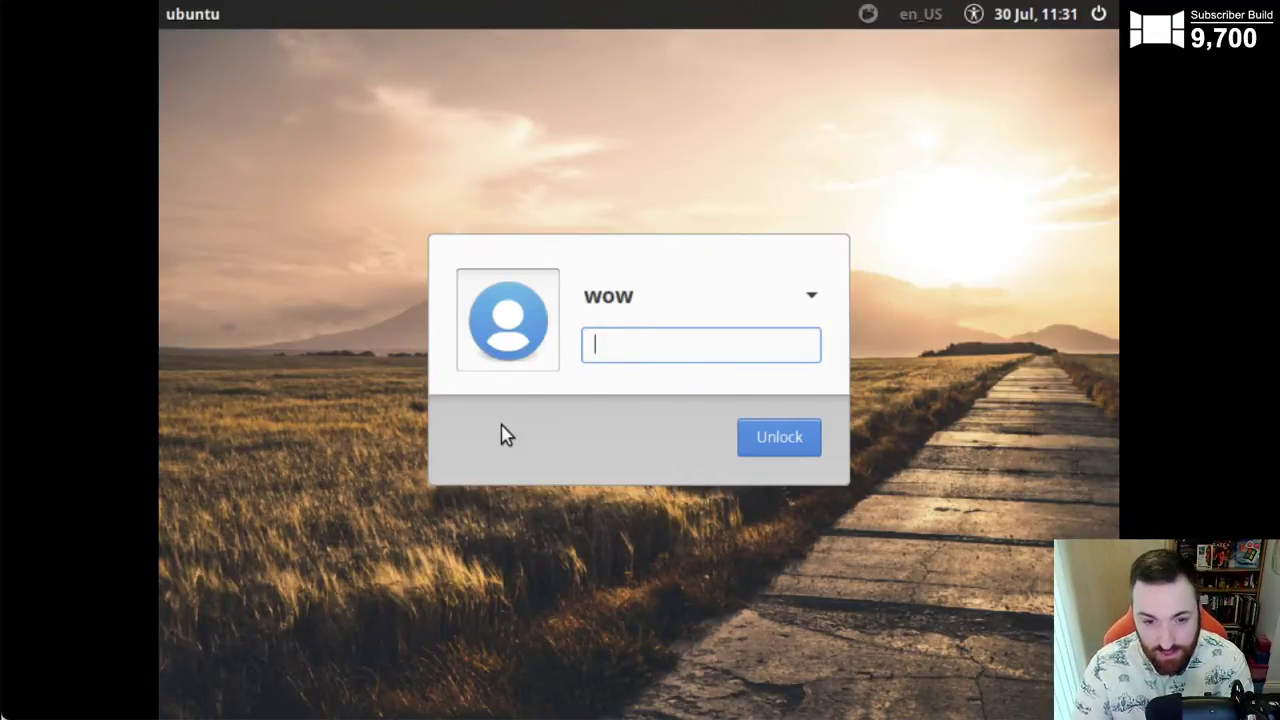
text(•••)
key(Return)
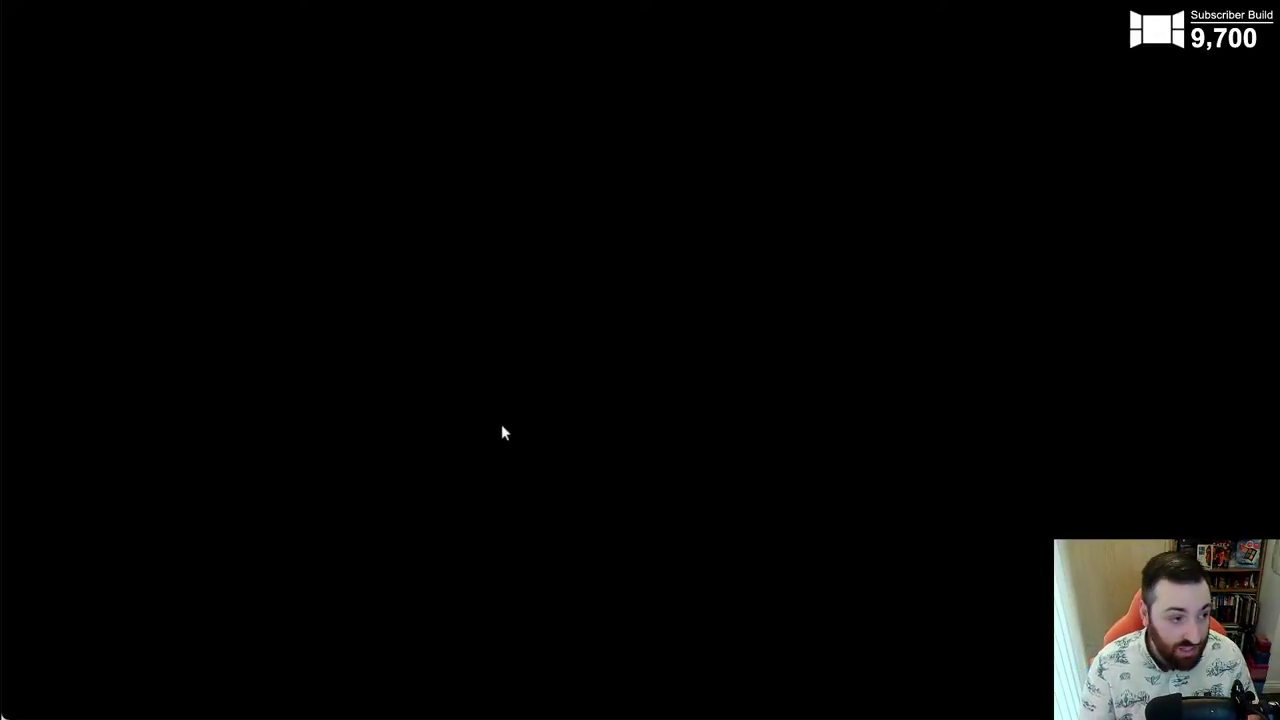
mouse_move(654, 457)
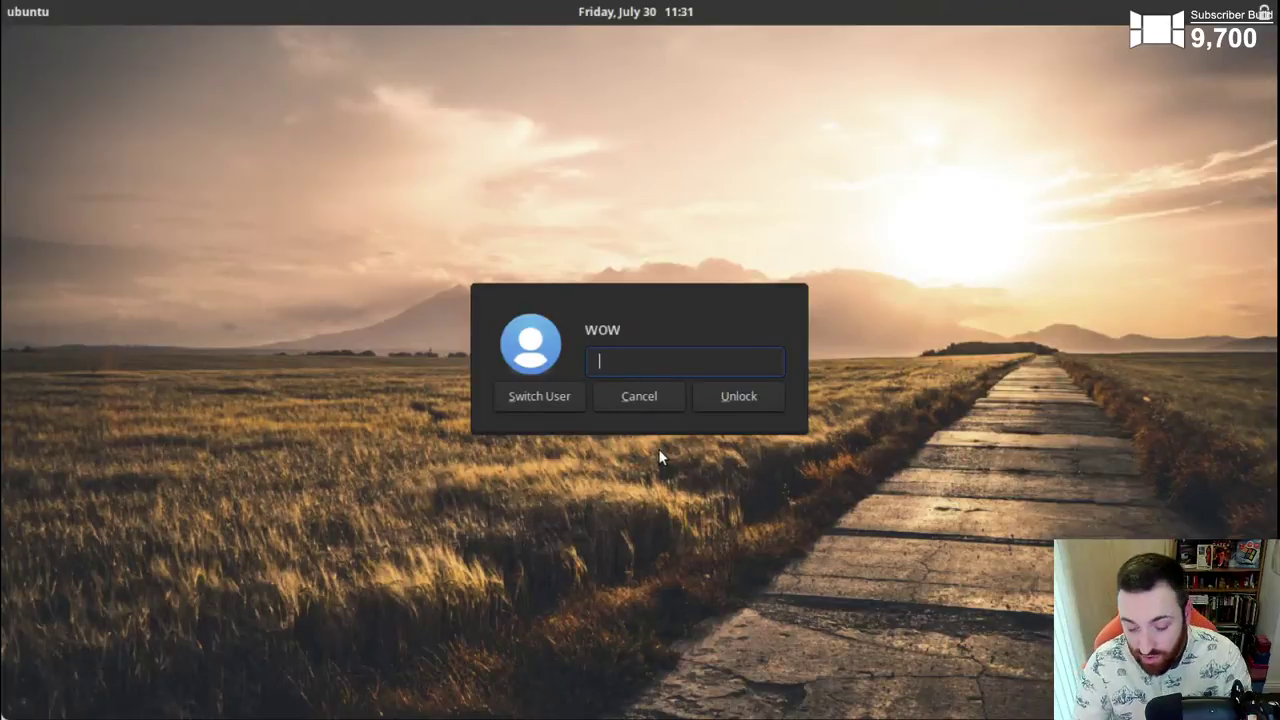
text(•••)
key(Return)
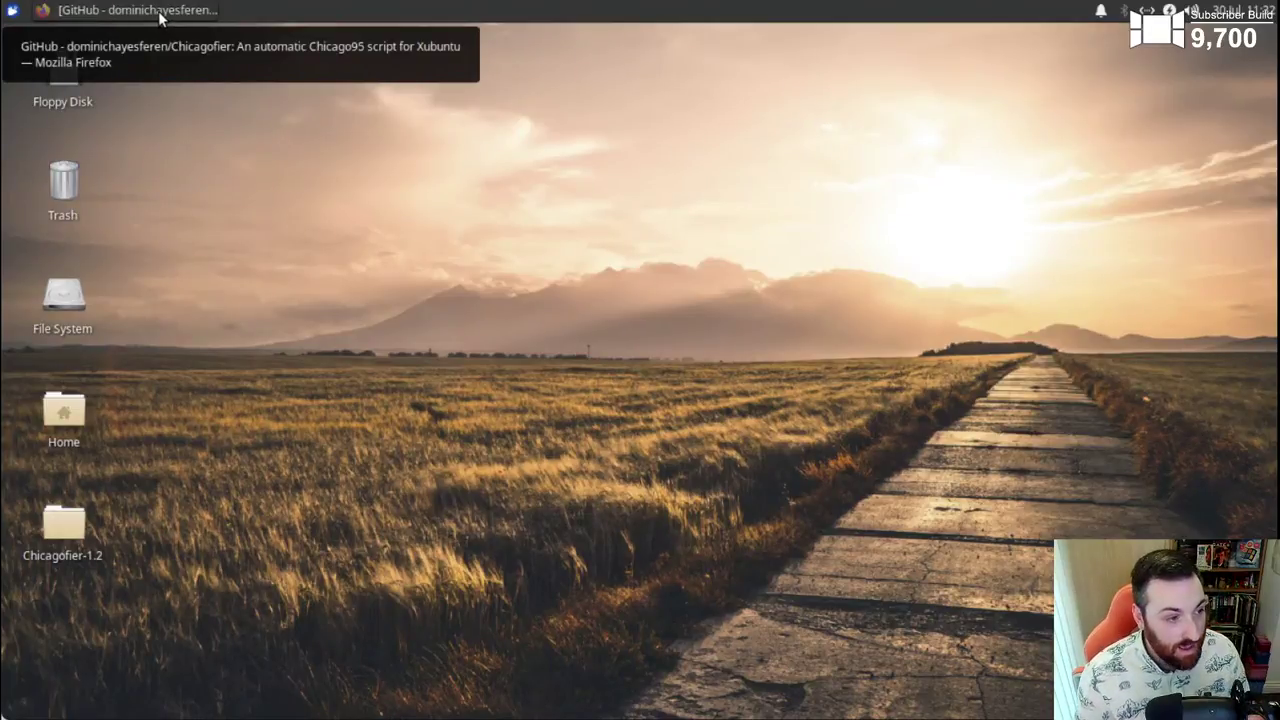
click(159, 12)
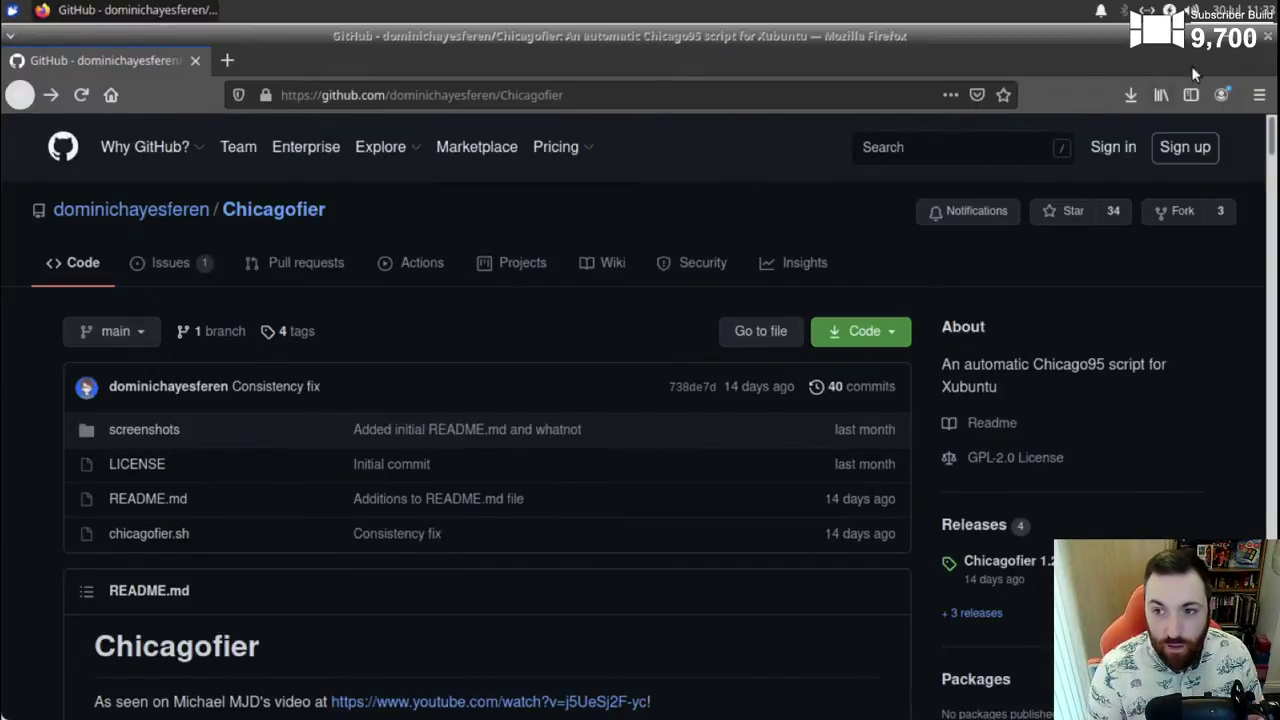
click(1232, 36)
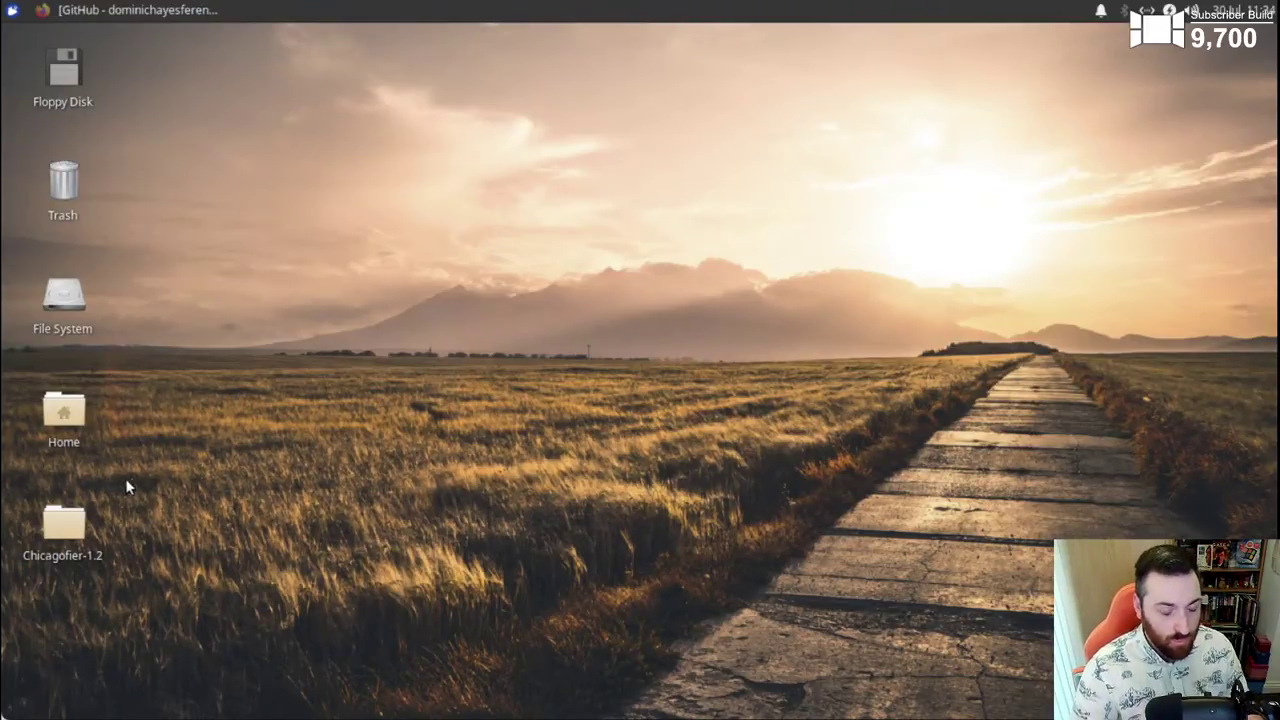
- Open the Chicagofier-1.2 folder in Thunar and select chicagofier.sh to check it
double_click(64, 522)
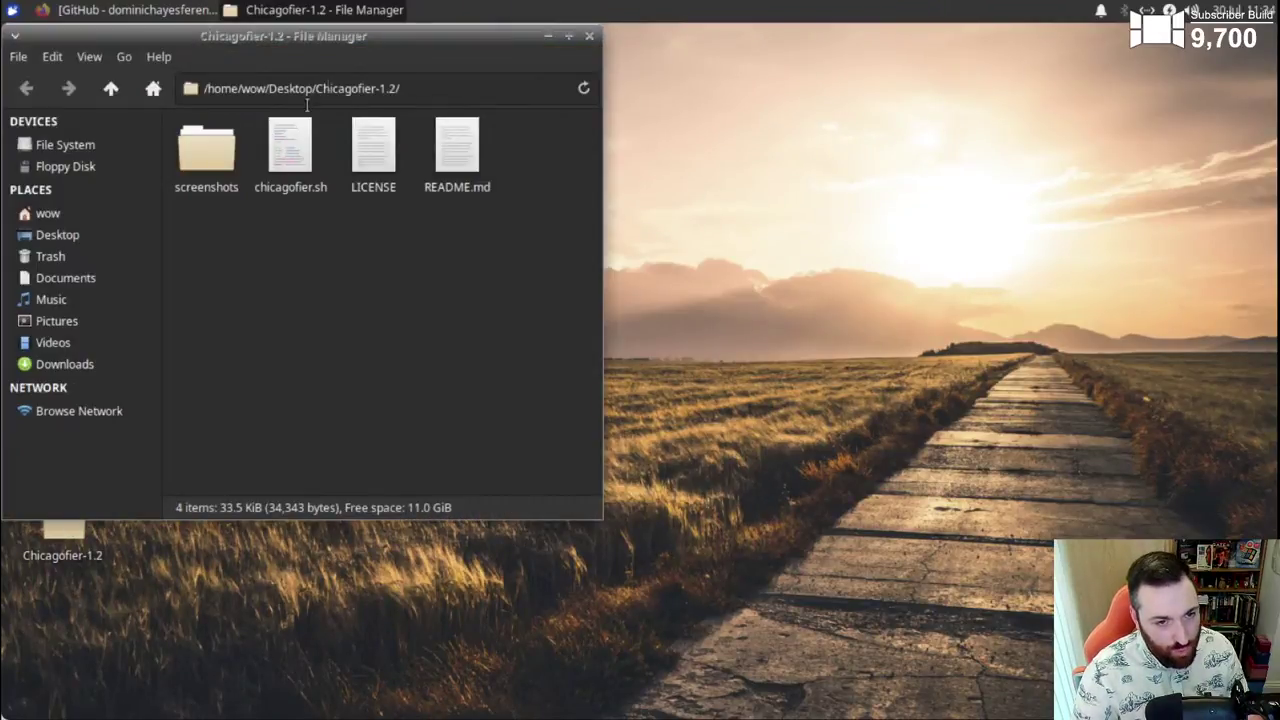
drag(404, 38, 648, 131)
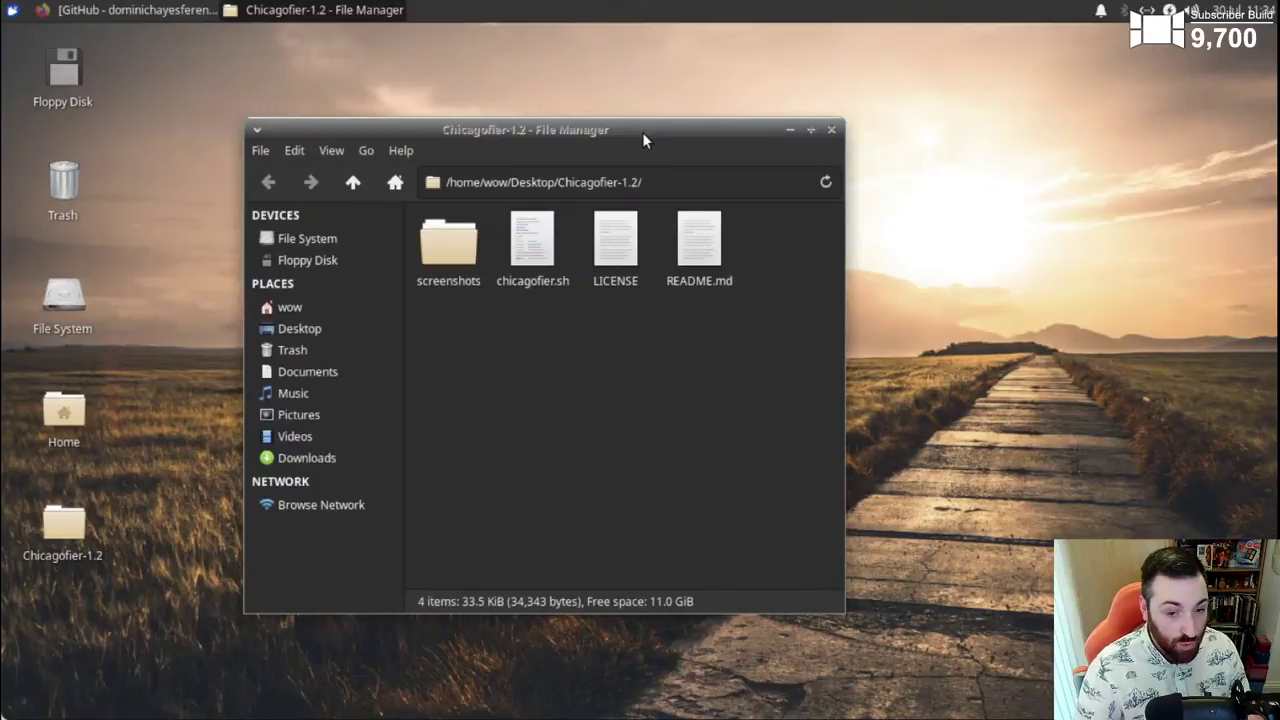
click(519, 252)
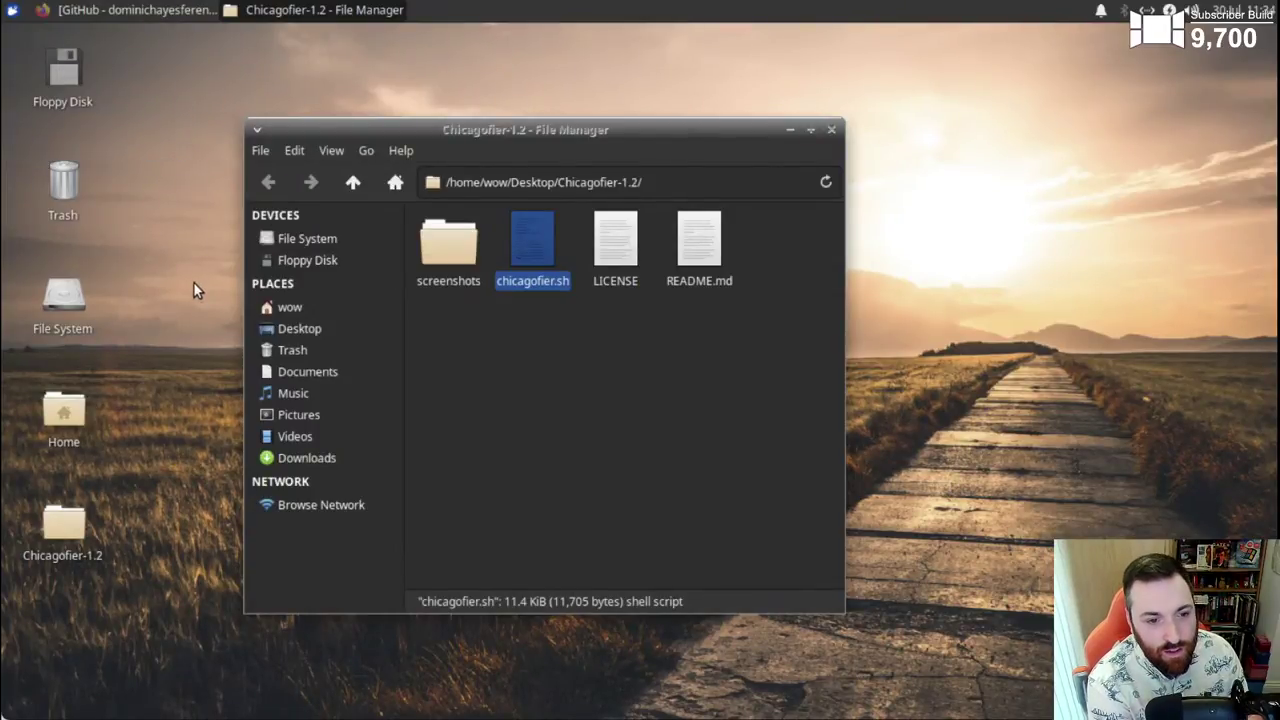
- Open a terminal inside the Chicagofier-1.2 folder and bring it to the front
right_click(563, 356)
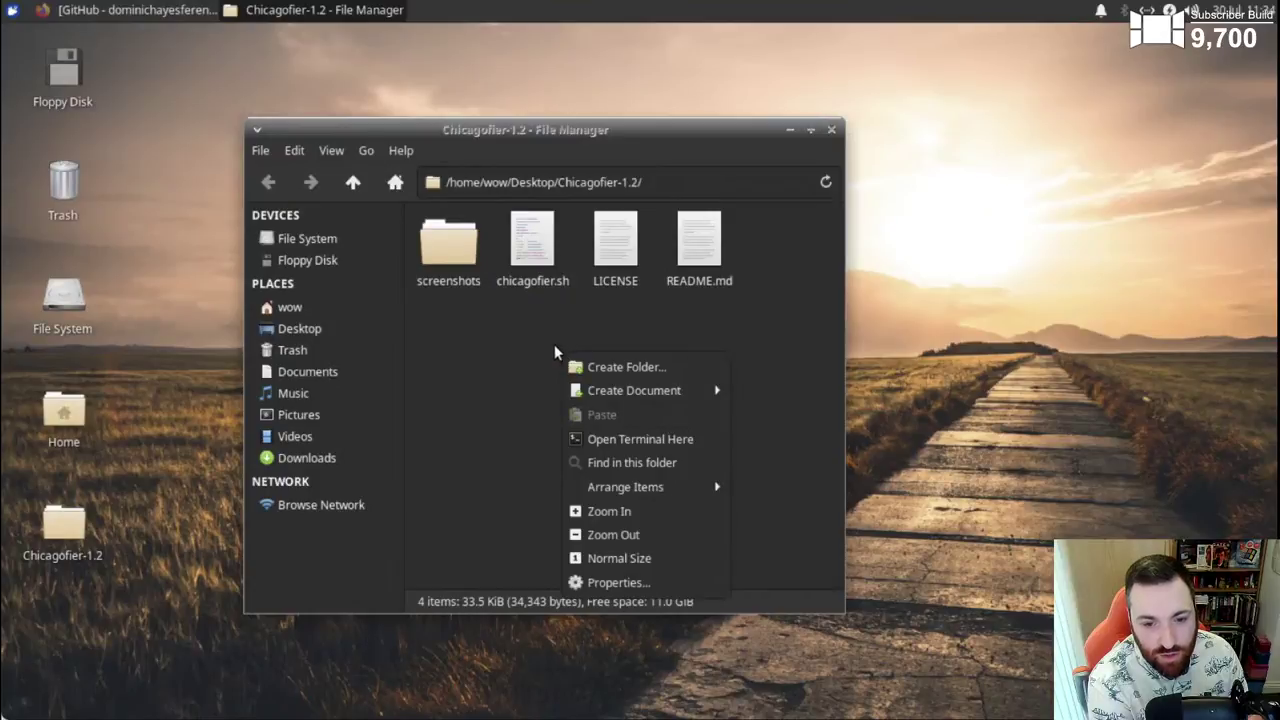
click(621, 439)
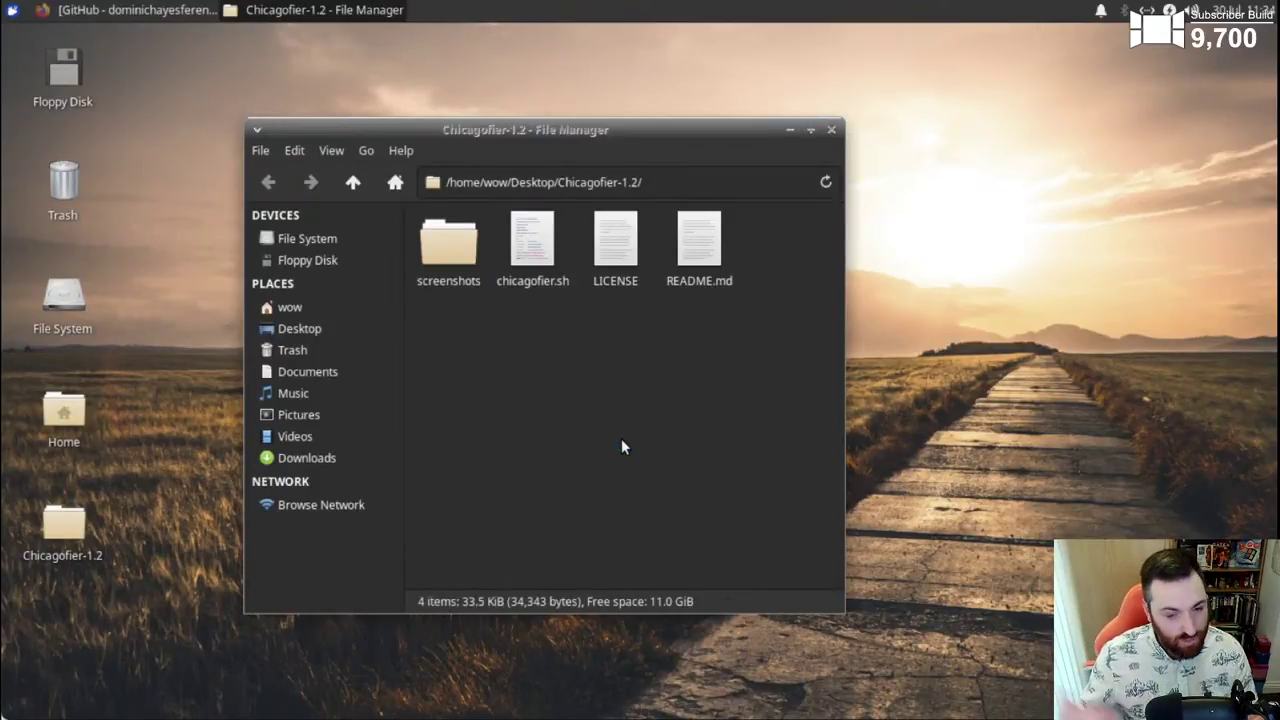
drag(939, 344, 893, 304)
right_click(525, 370)
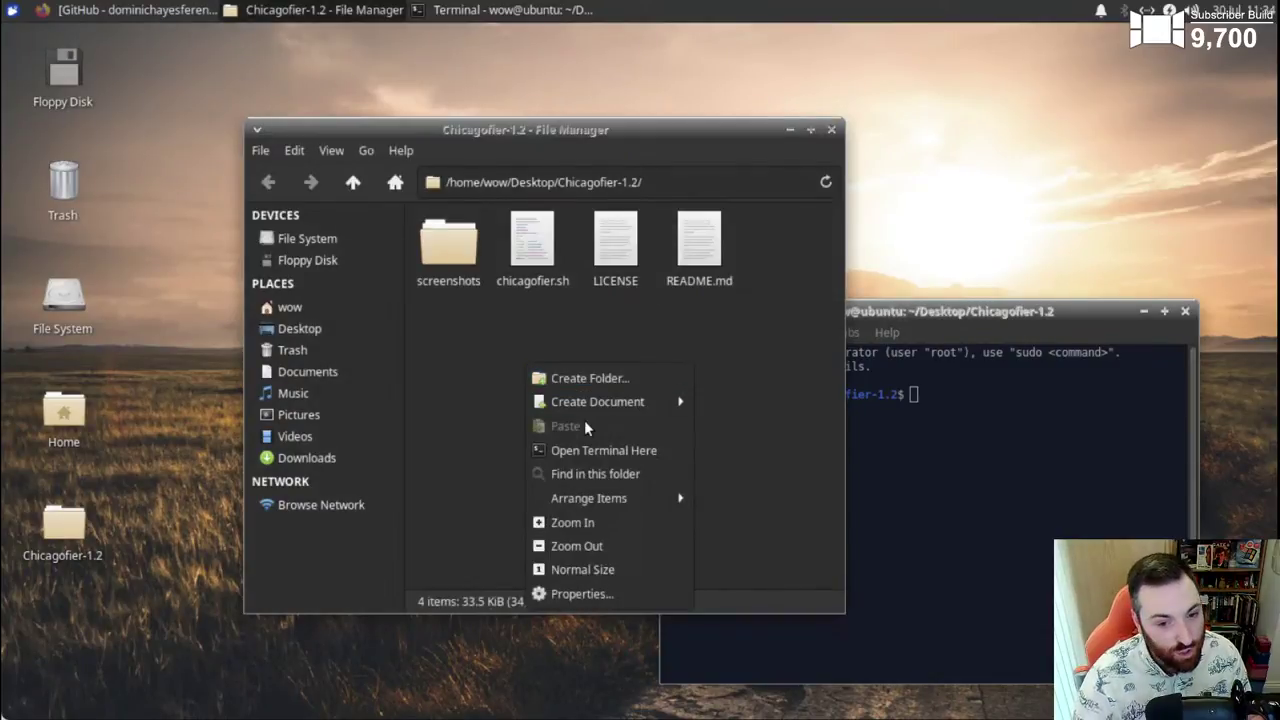
click(921, 369)
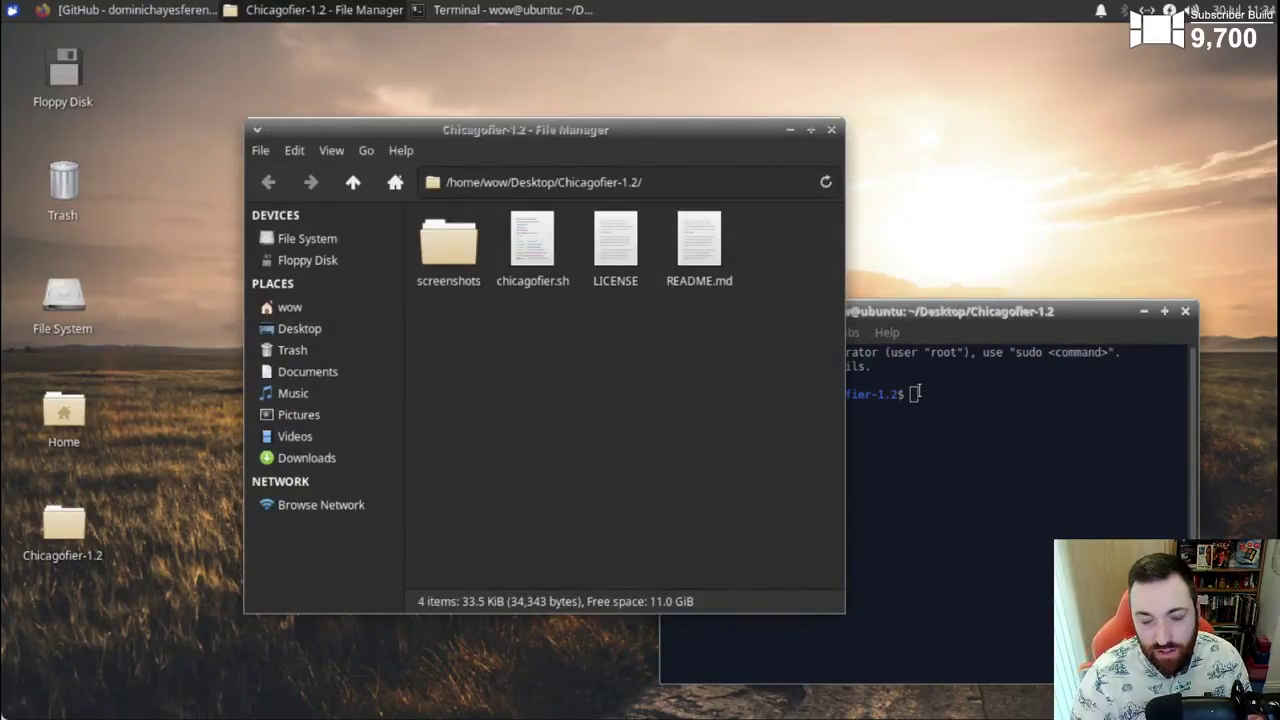
click(929, 394)
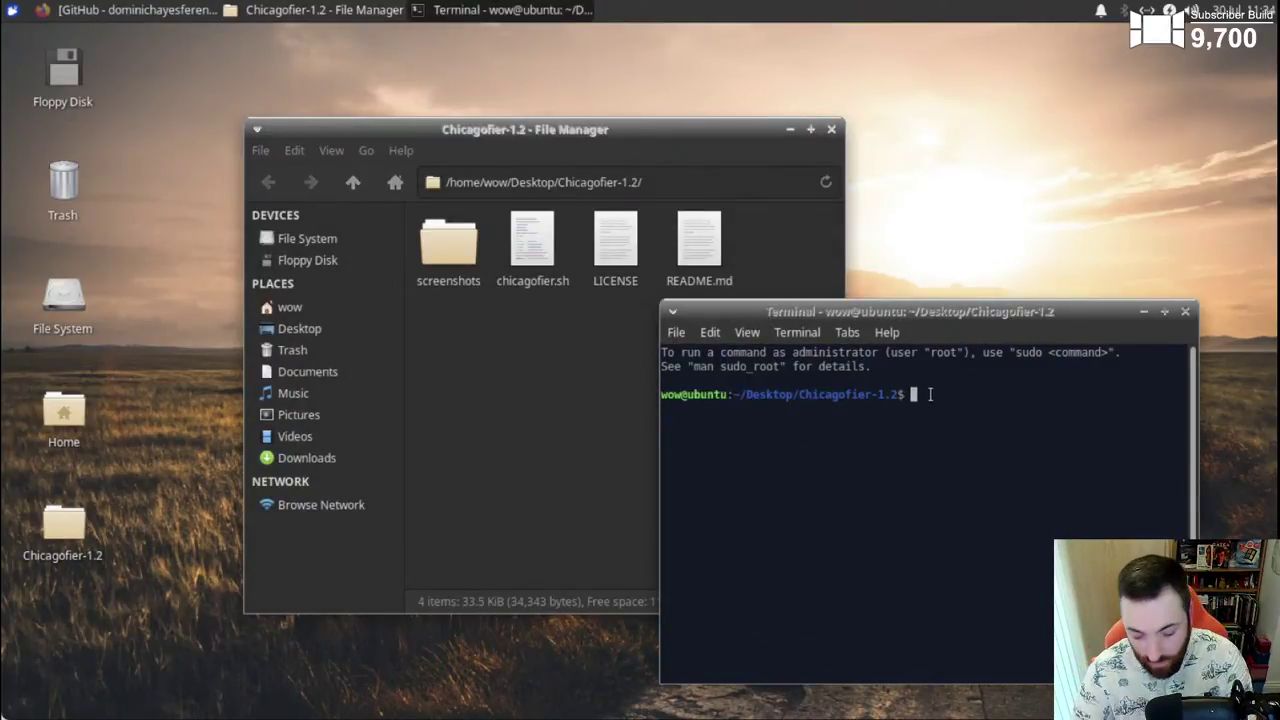
- Open README.md in Mousepad and arrange it alongside the terminal
double_click(696, 246)
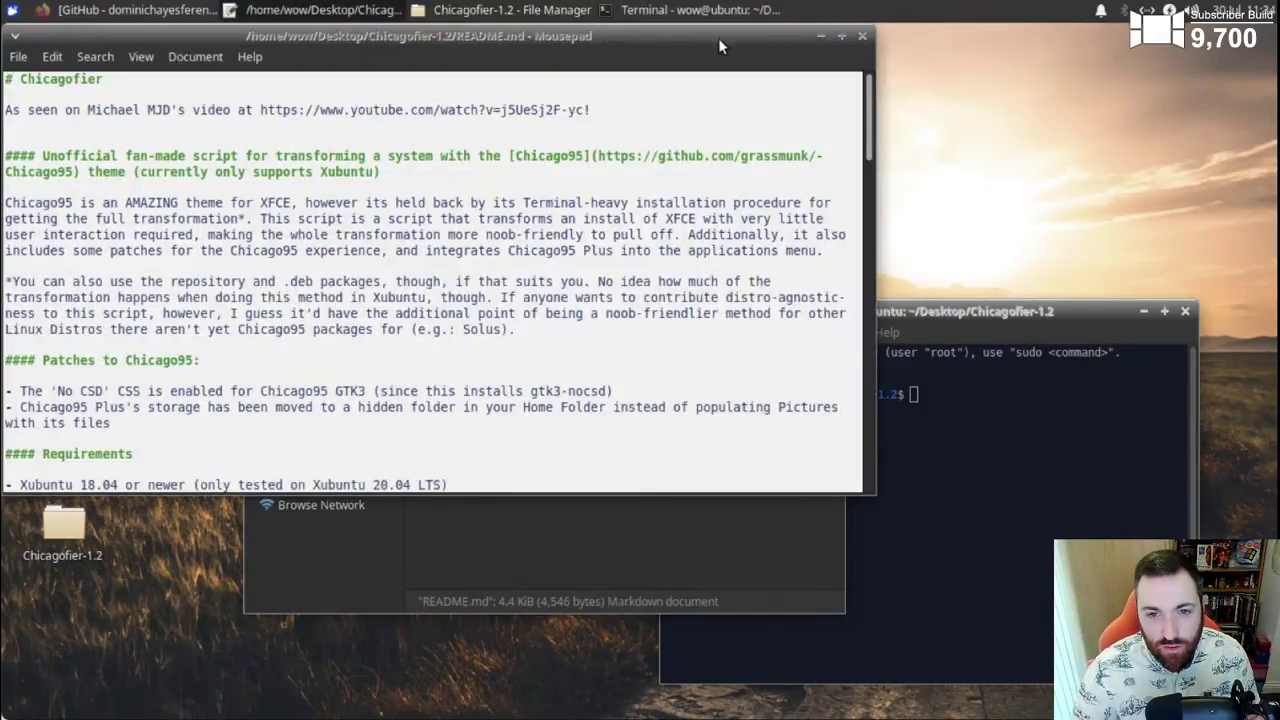
drag(768, 40, 794, 90)
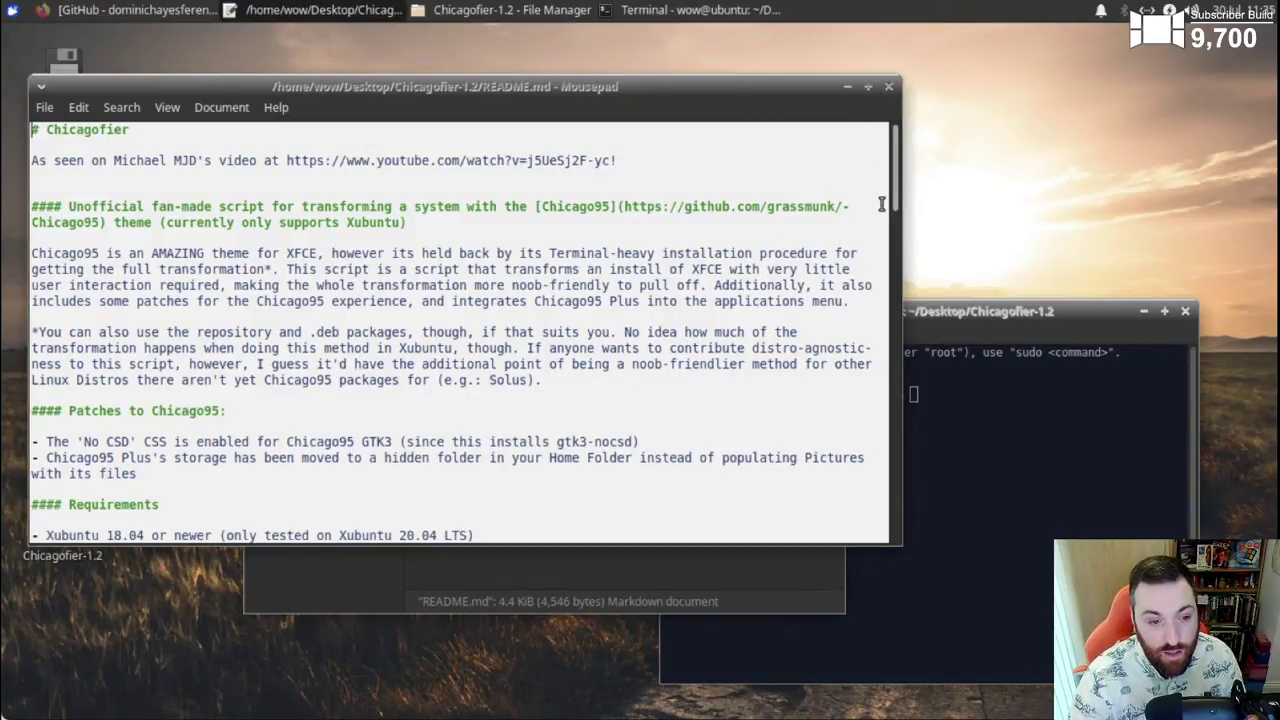
drag(890, 191, 919, 310)
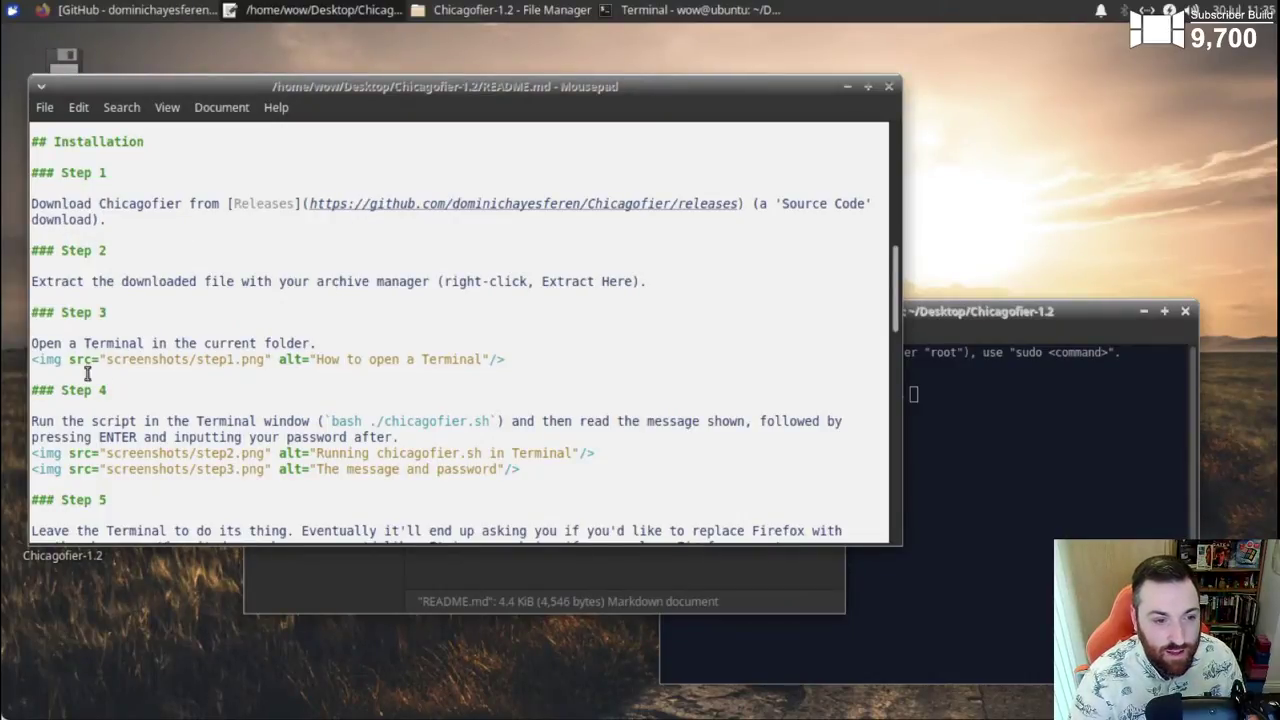
click(965, 312)
drag(897, 288, 908, 327)
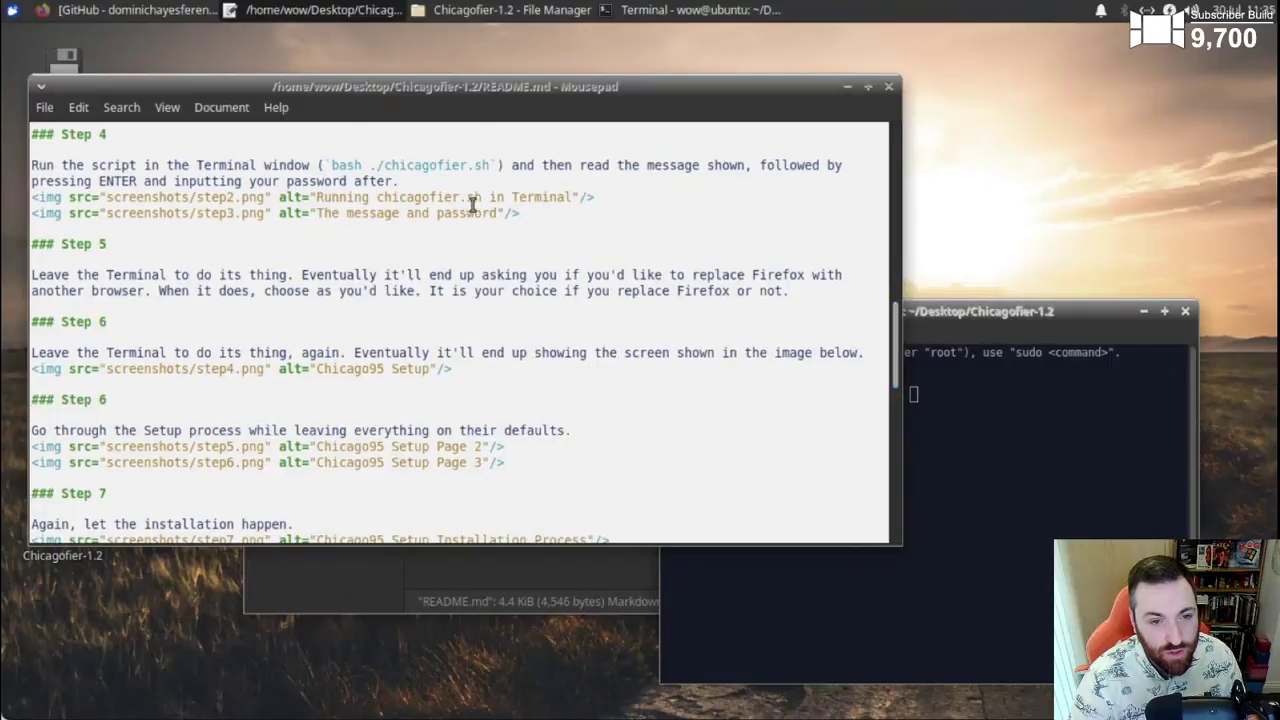
- Copy 'bash ./chicagofier.sh' from the README's Step 4 and bring the terminal forward
mouse_move(332, 163)
mouse_down()
mouse_move(491, 165)
mouse_move(334, 167)
mouse_up()
click(491, 166)
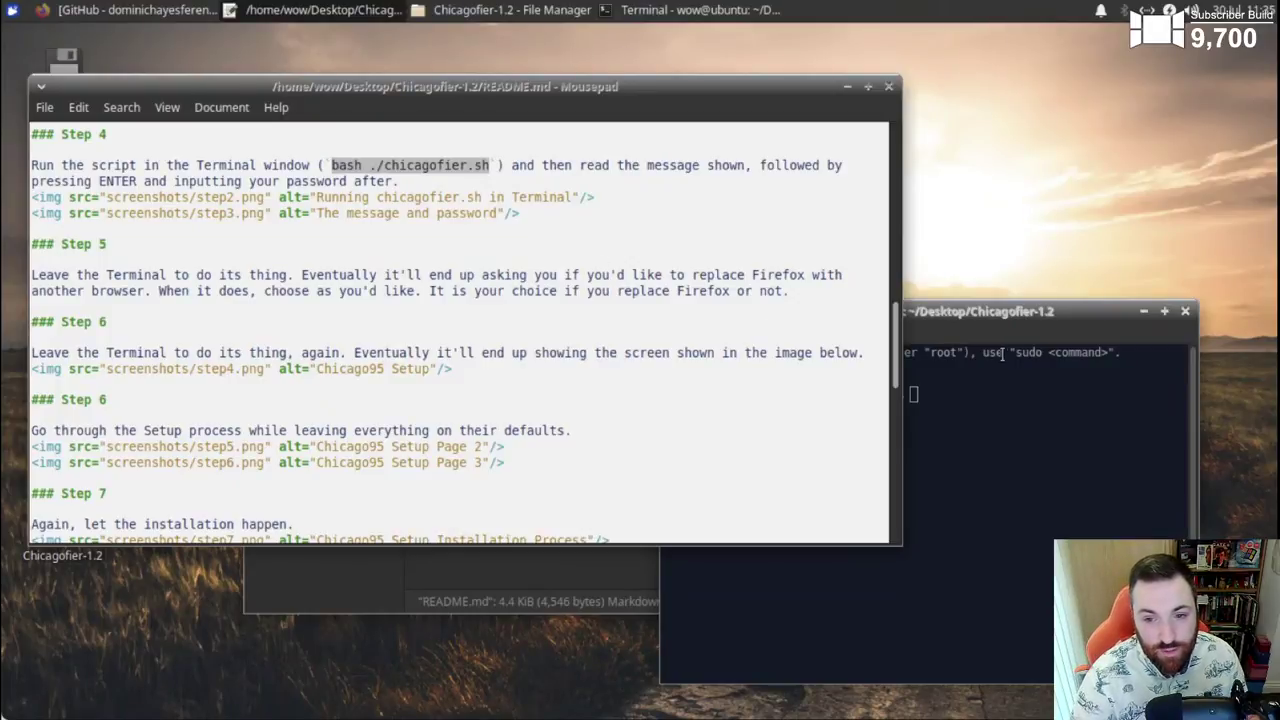
click(1022, 326)
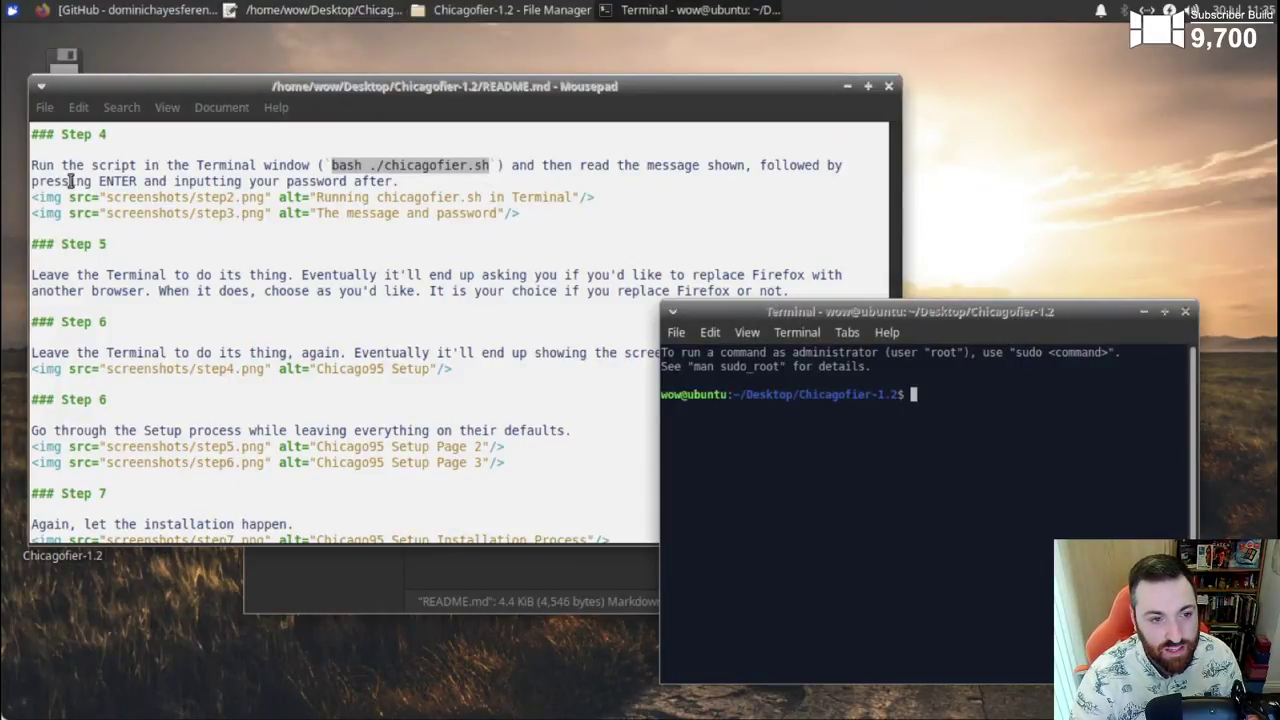
- Paste 'bash ./chicagofier.sh' at the terminal prompt and run it
right_click(985, 405)
click(1016, 512)
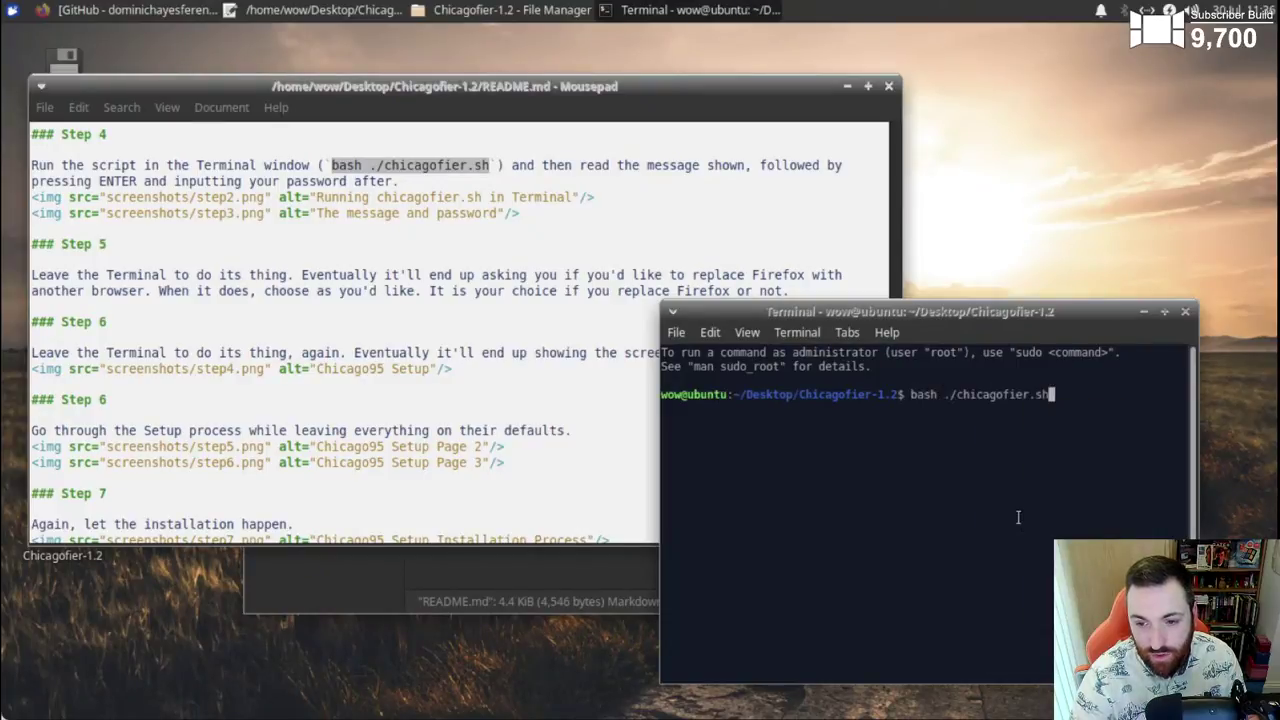
key(Return)
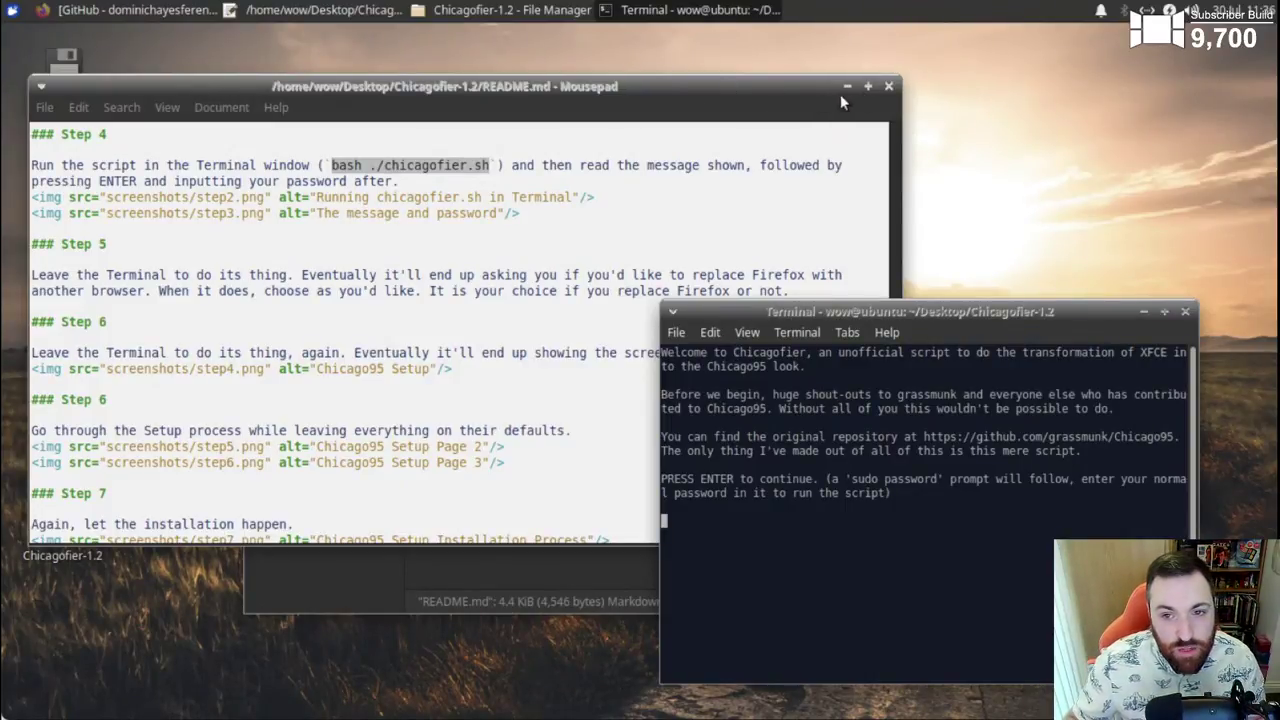
- Close the Mousepad README and open README.md with Firefox Web Browser instead
click(889, 86)
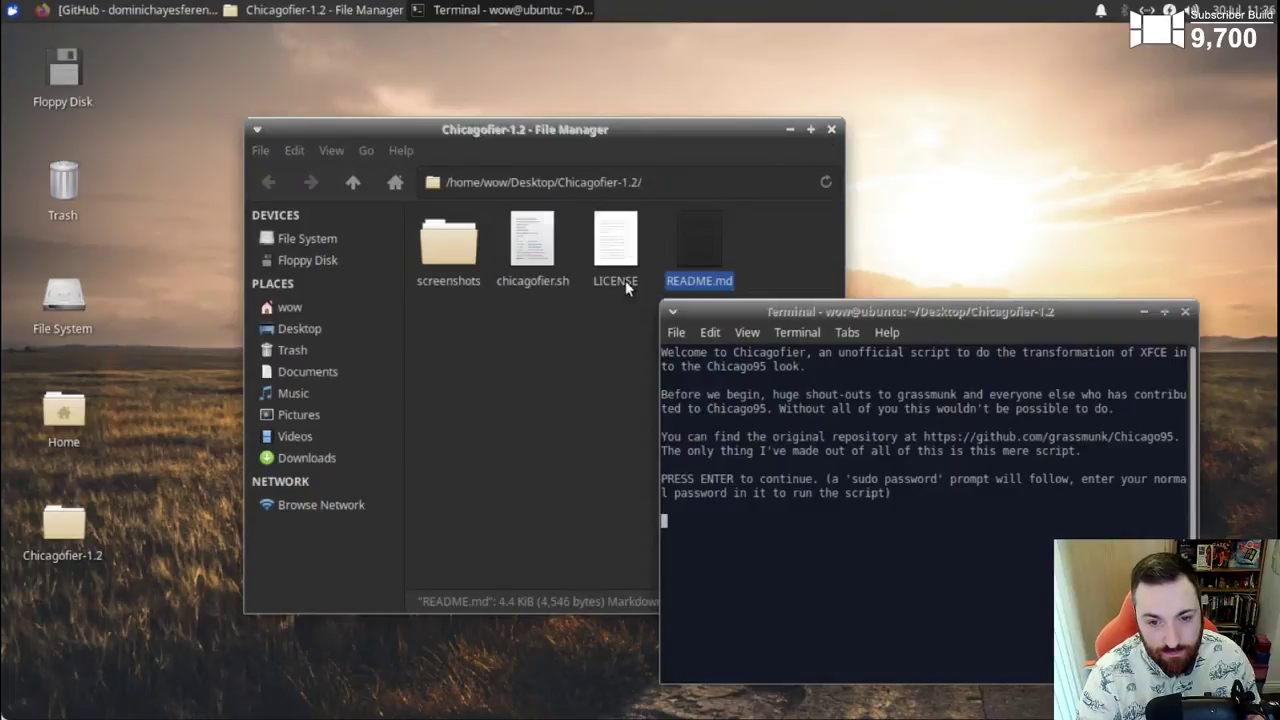
right_click(701, 253)
click(813, 314)
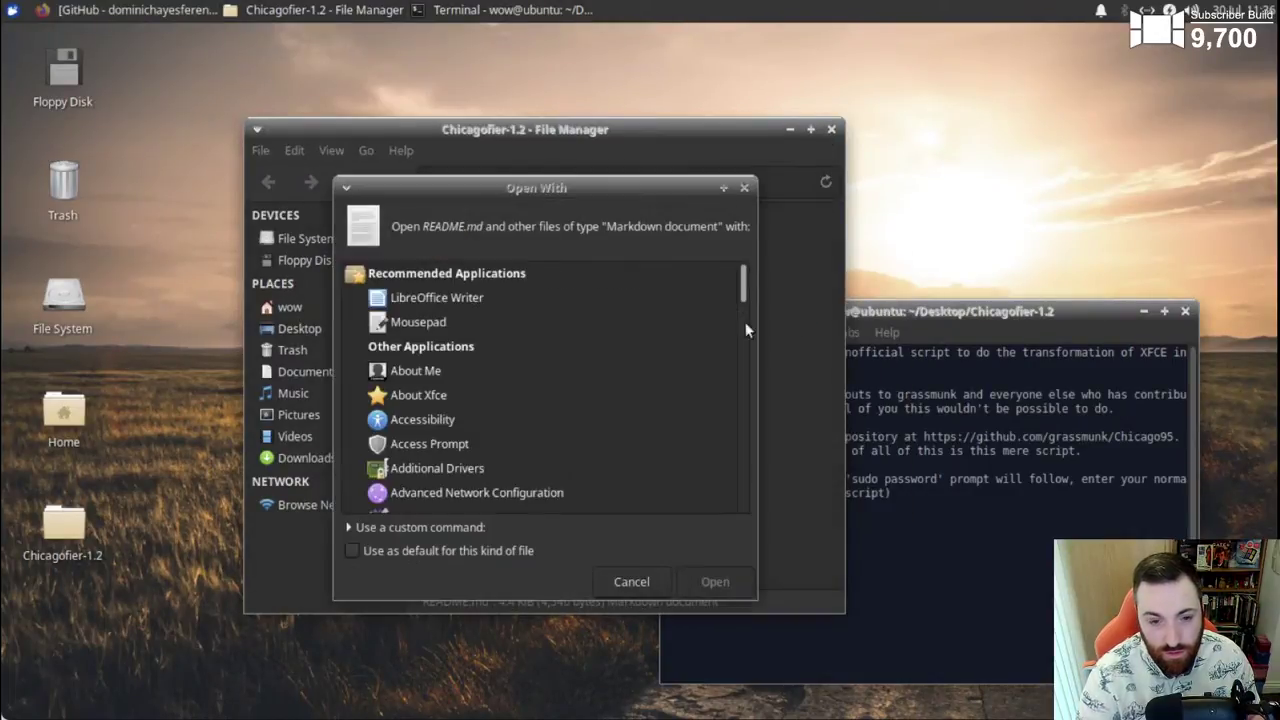
scroll(669, 417, down, 1)
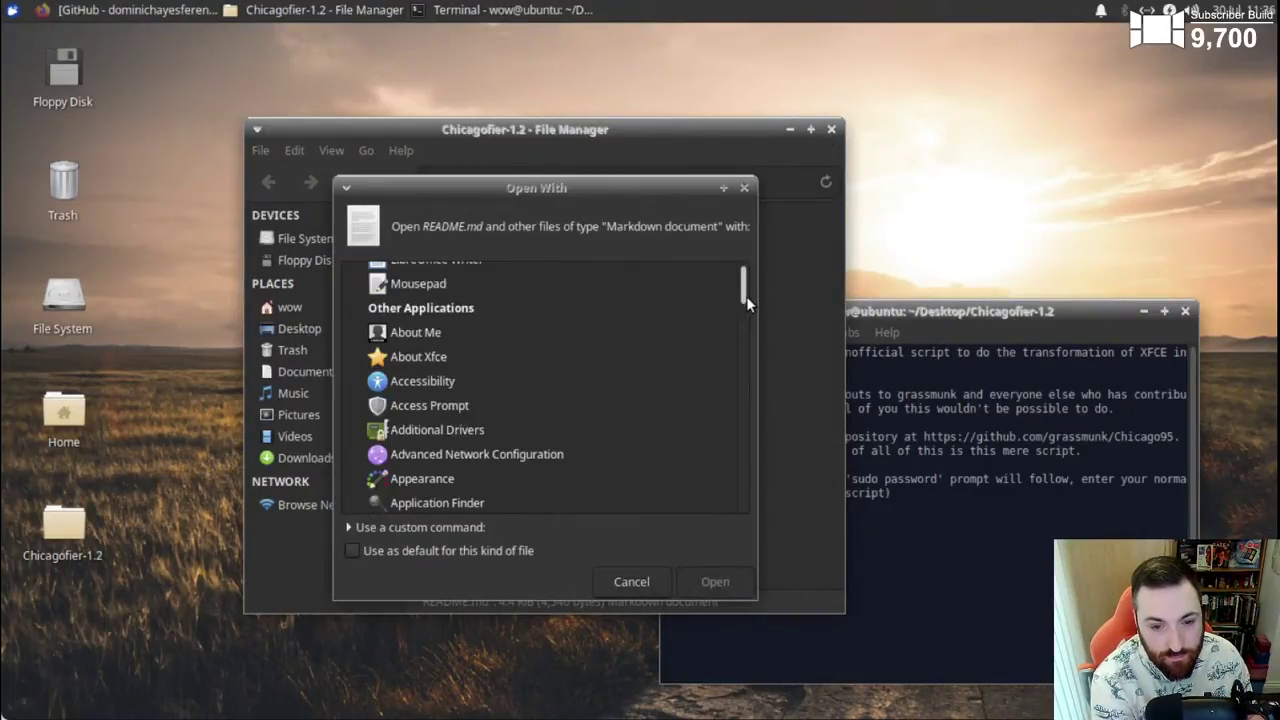
drag(746, 296, 753, 342)
click(470, 380)
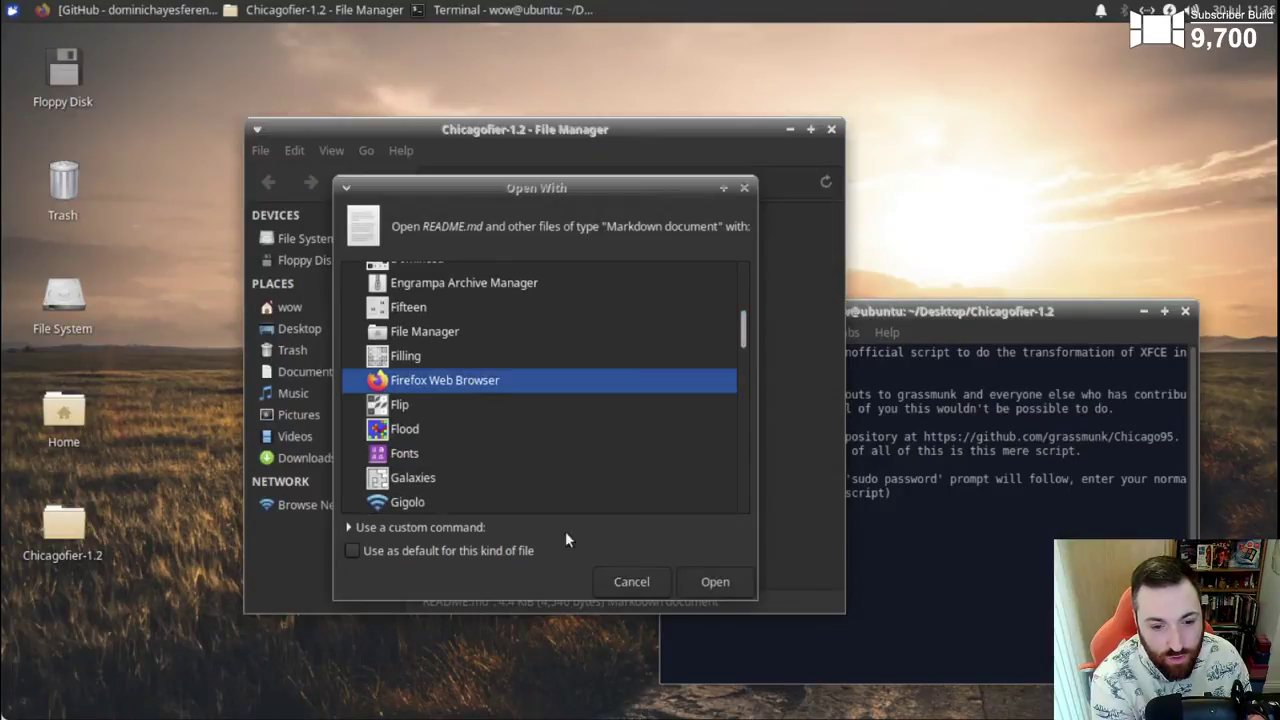
click(708, 582)
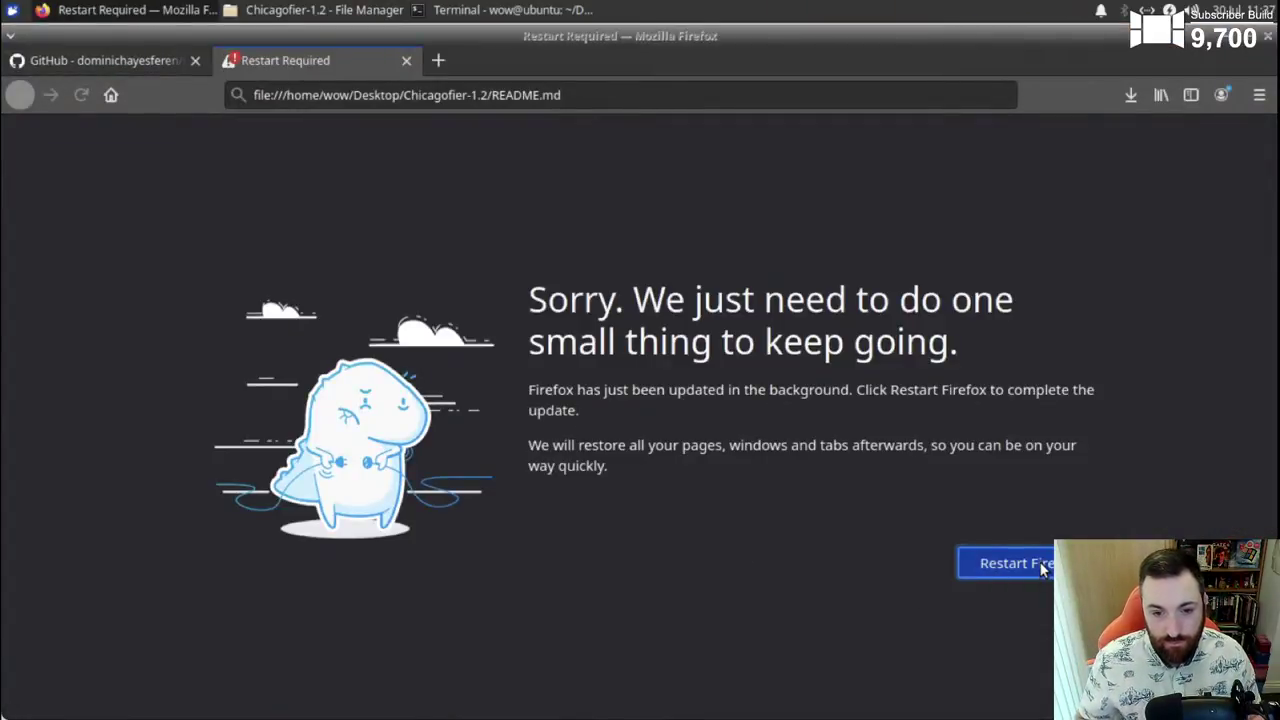
- Restart Firefox to finish its update and skip the default-browser and theme panels
click(1043, 567)
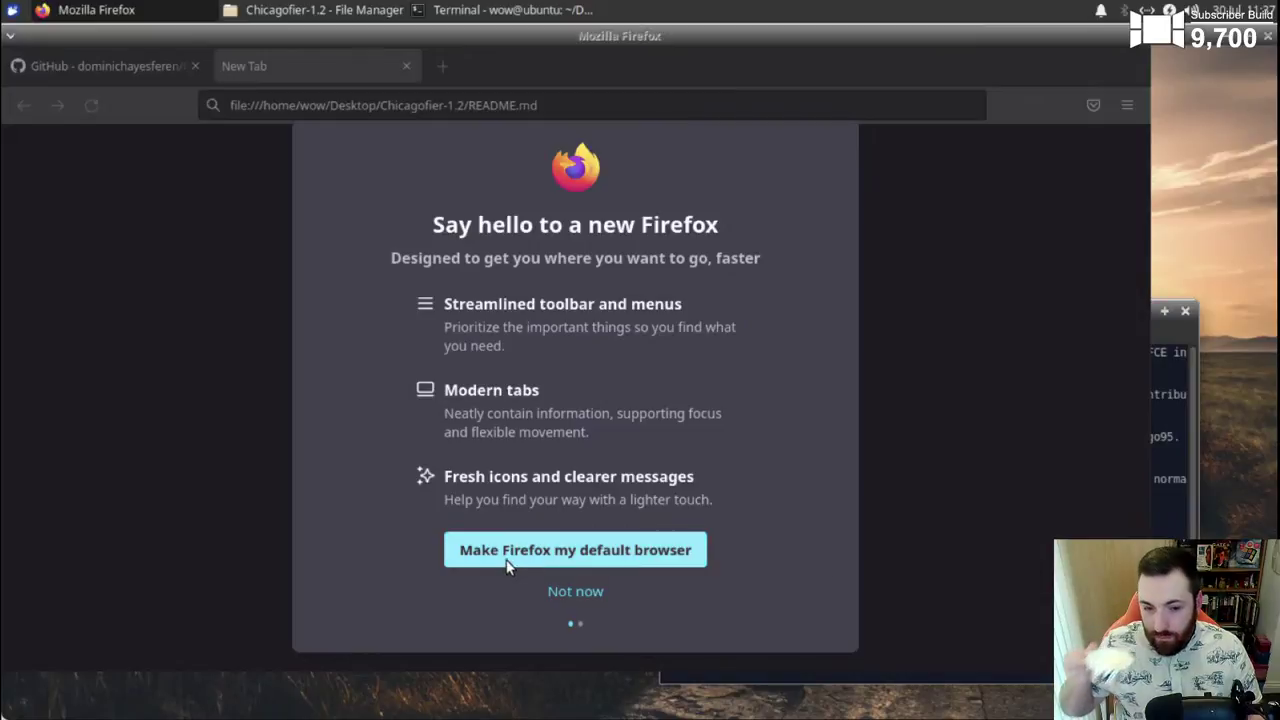
click(576, 592)
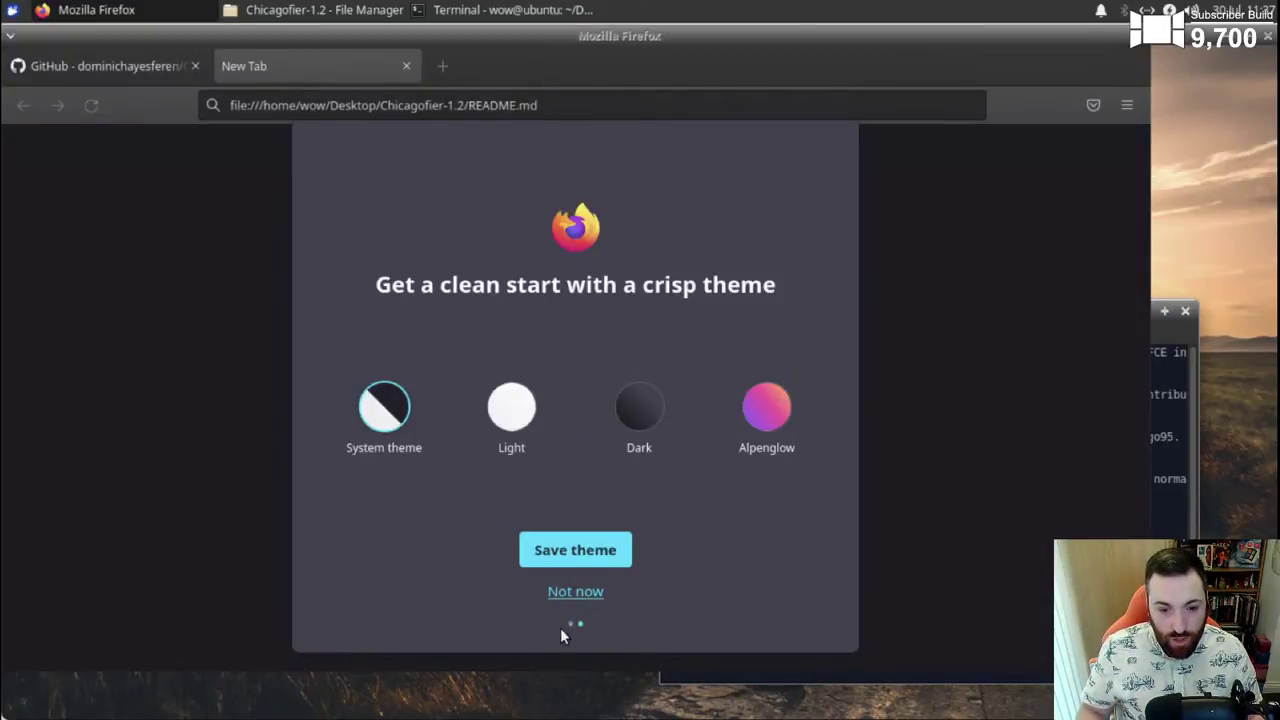
click(576, 597)
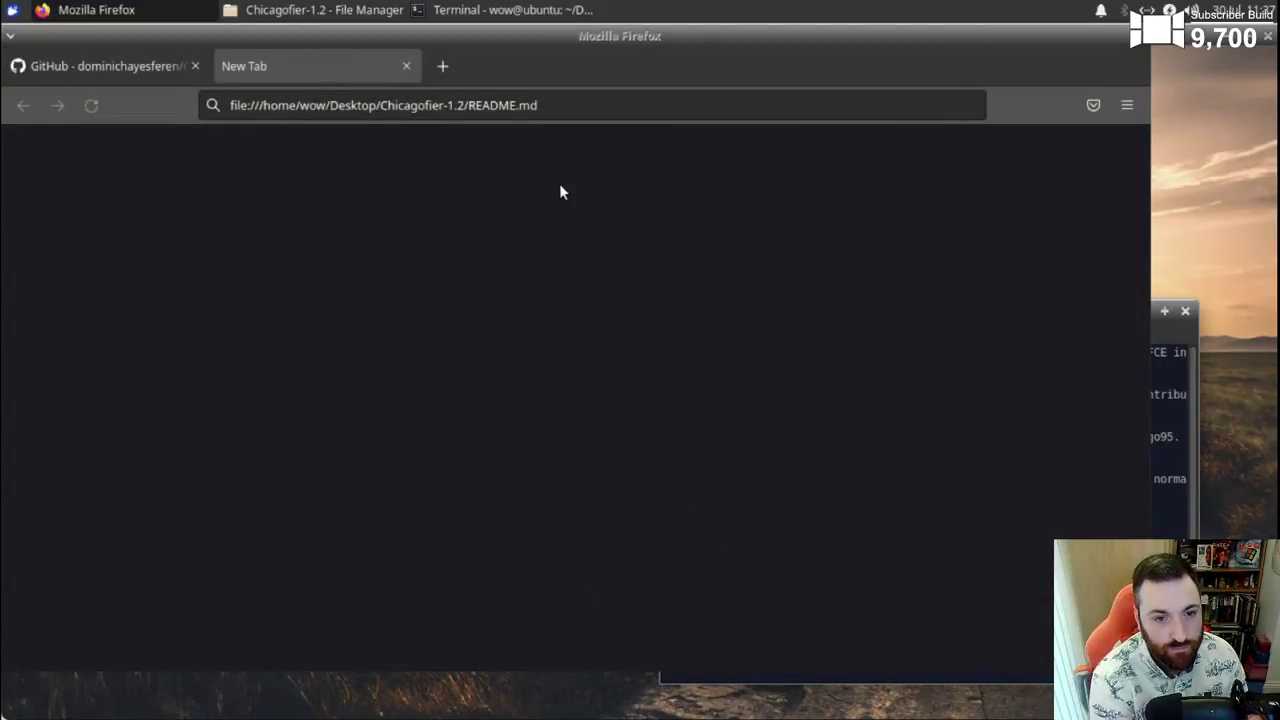
- Cancel the README.md open prompt and close the extra tabs to return to GitHub
click(346, 108)
key(Return)
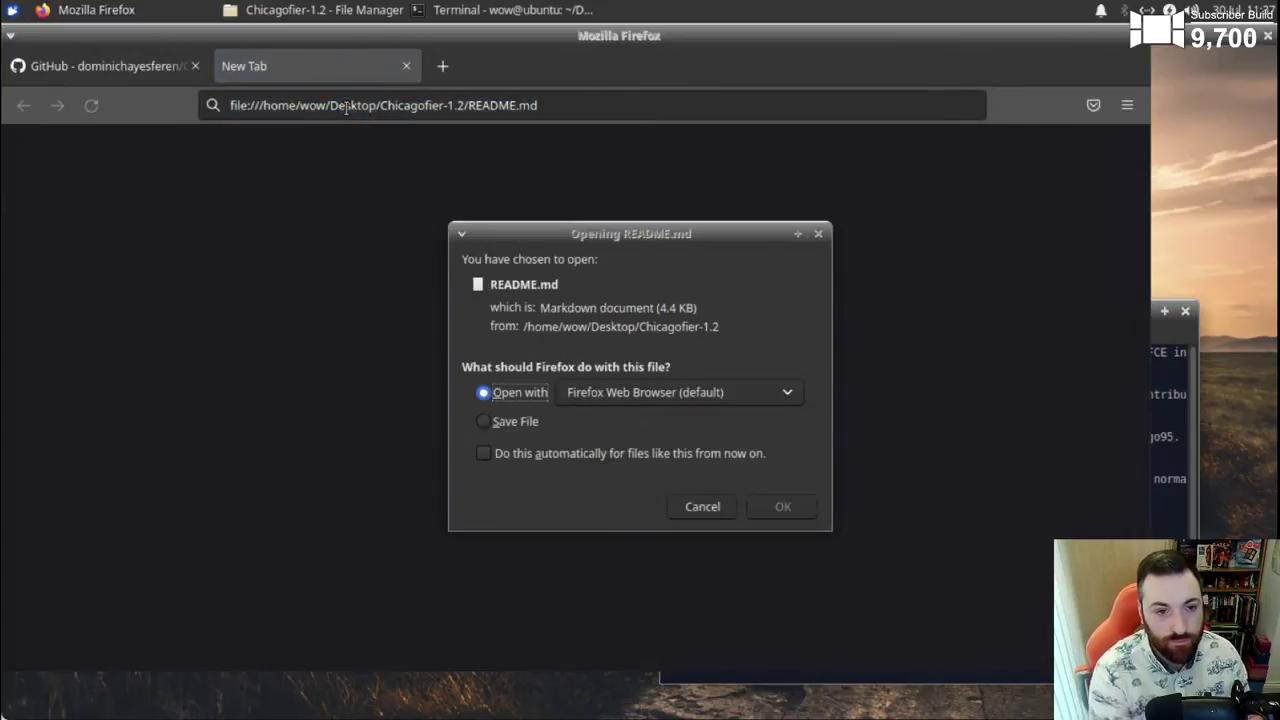
click(781, 513)
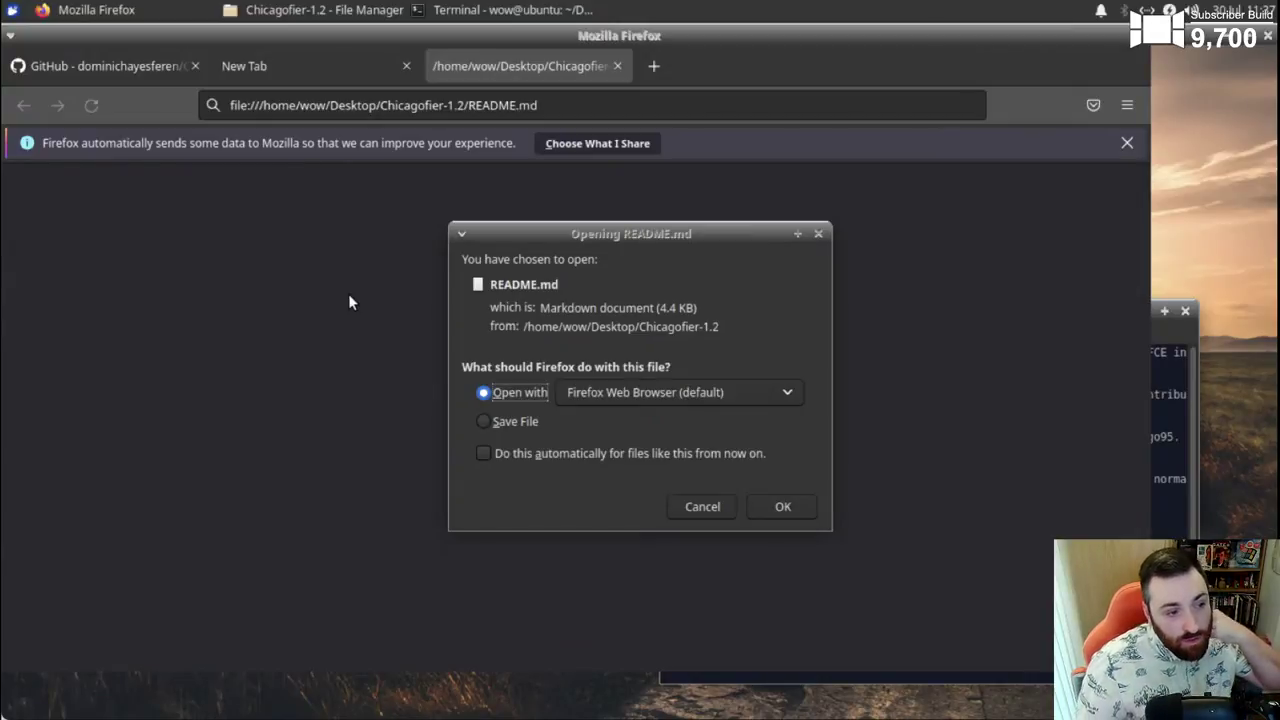
click(690, 510)
click(617, 66)
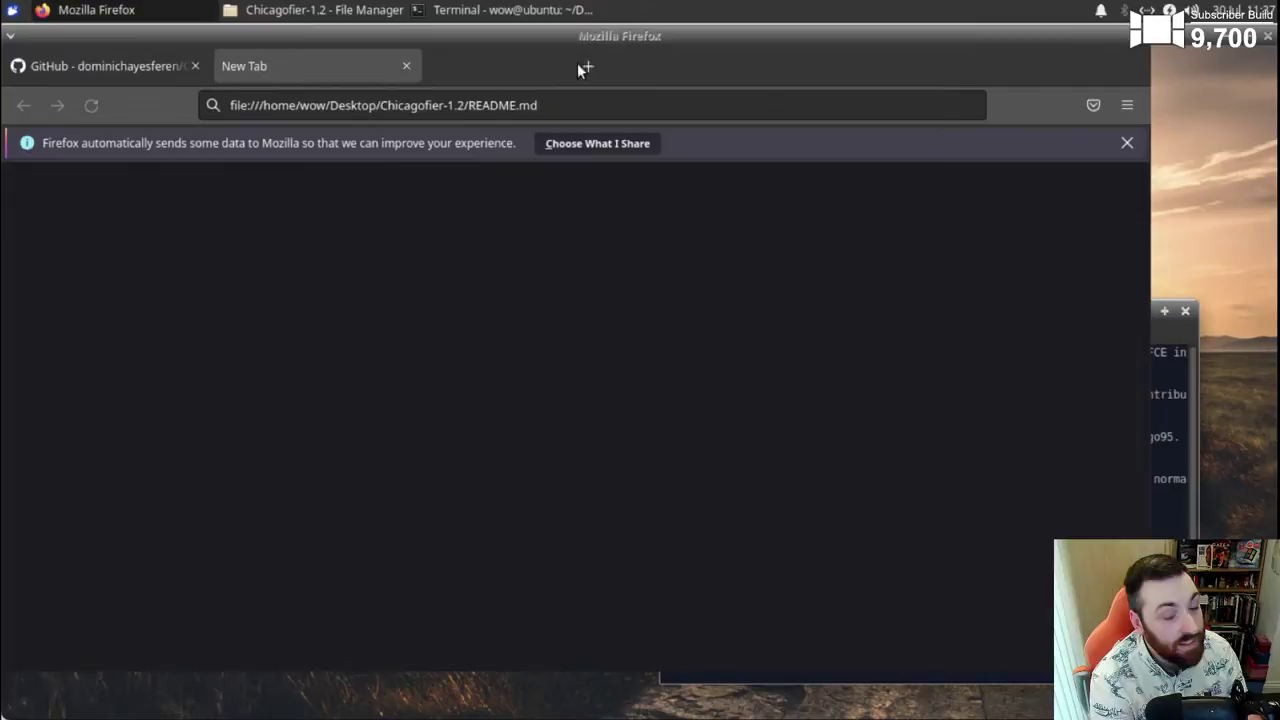
click(406, 67)
- Scroll the Chicagofier GitHub README to Steps 5 and 6, then minimise Firefox
scroll(566, 413, down, 3)
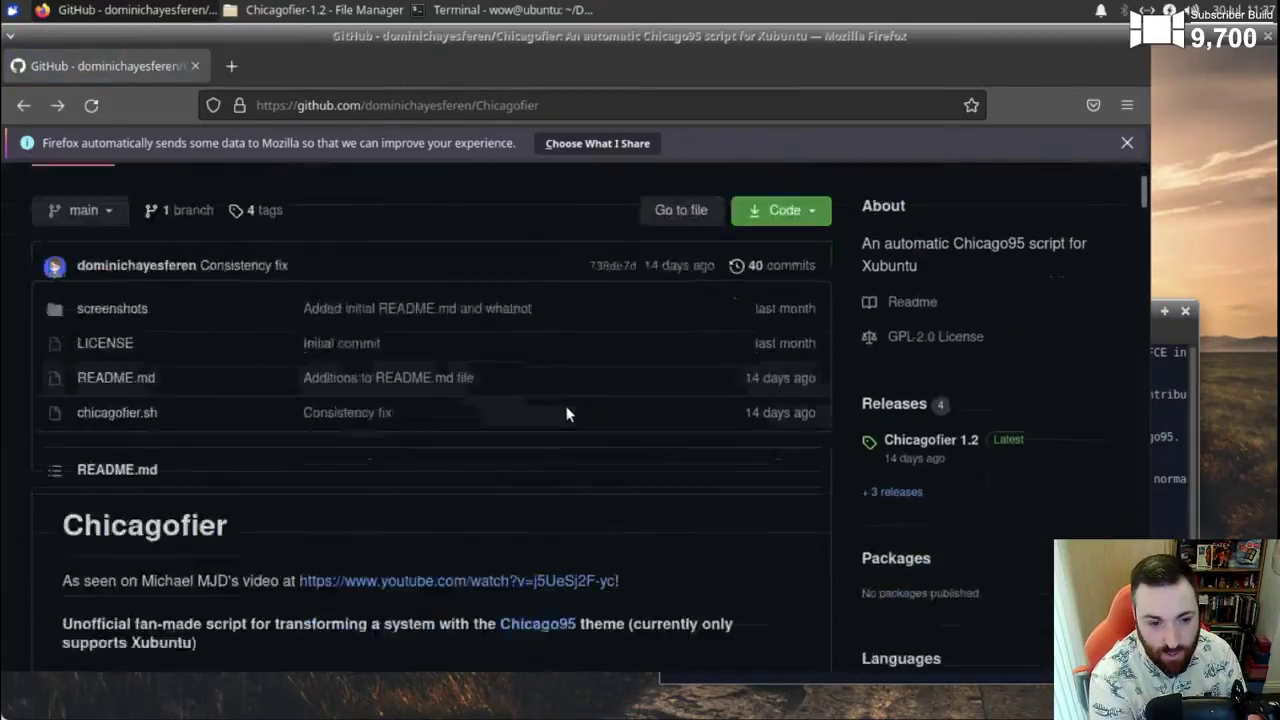
scroll(566, 413, down, 10)
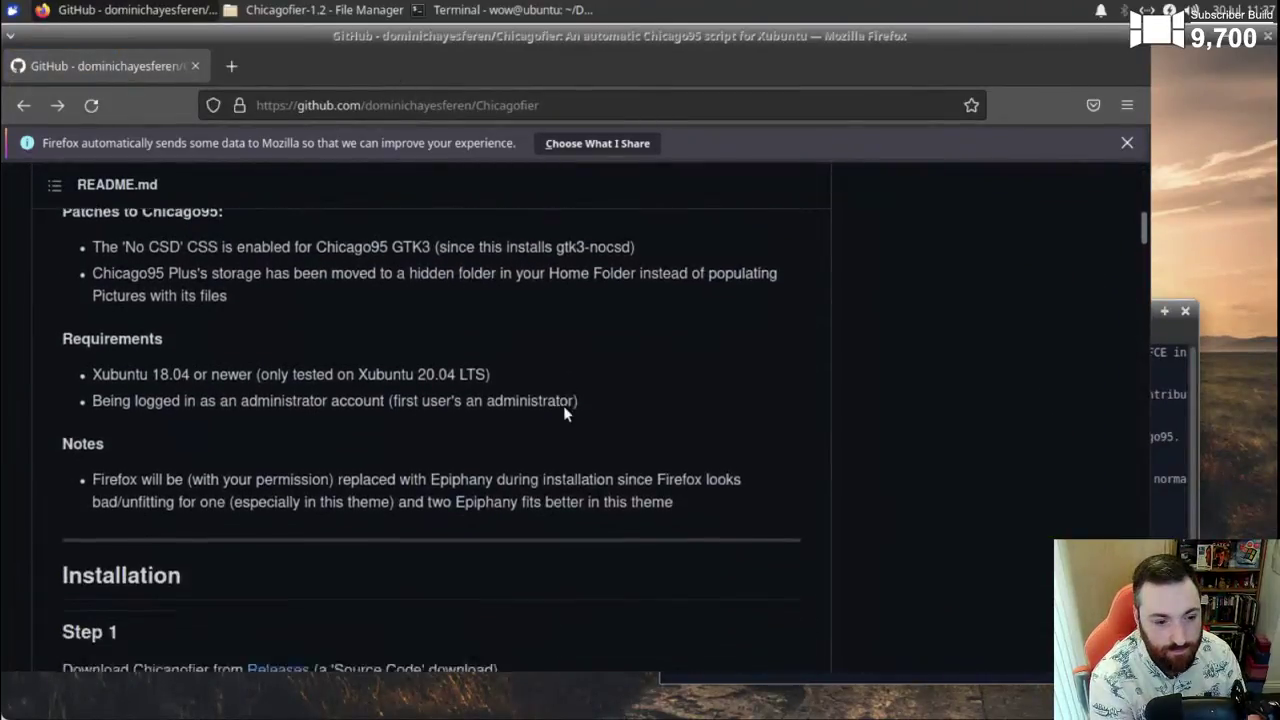
scroll(563, 408, down, 5)
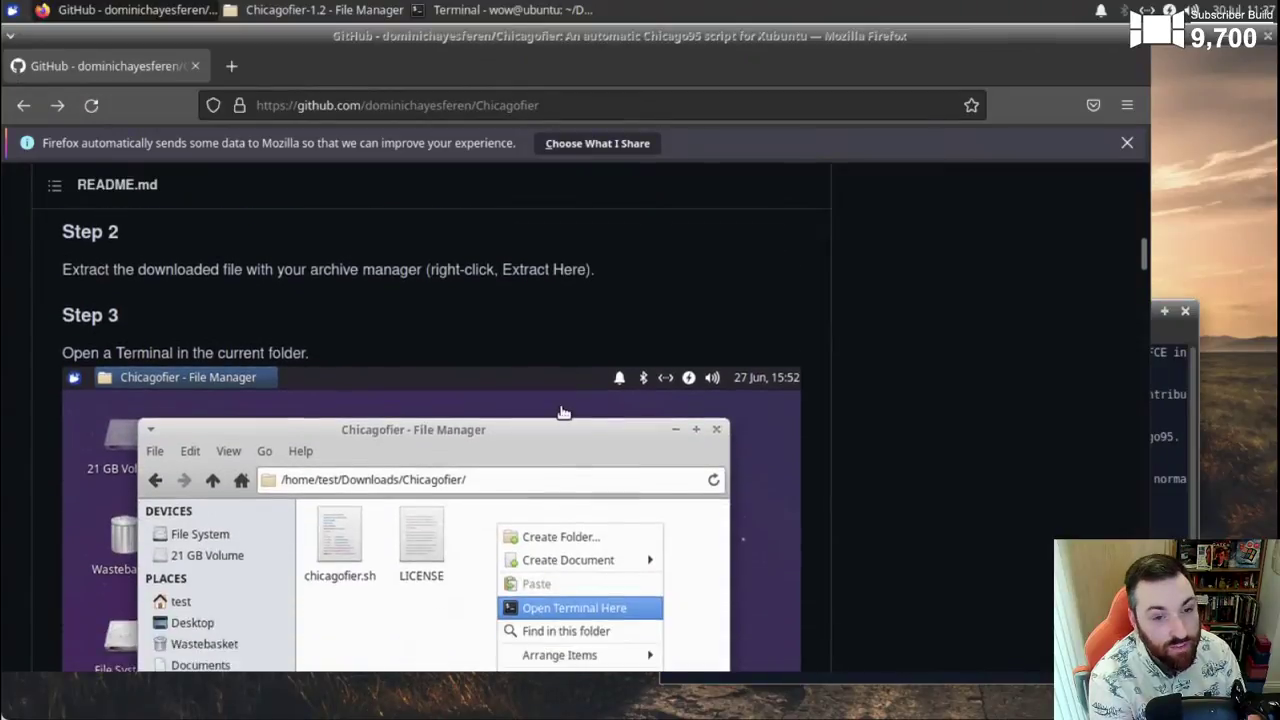
scroll(563, 411, down, 1)
scroll(563, 412, down, 6)
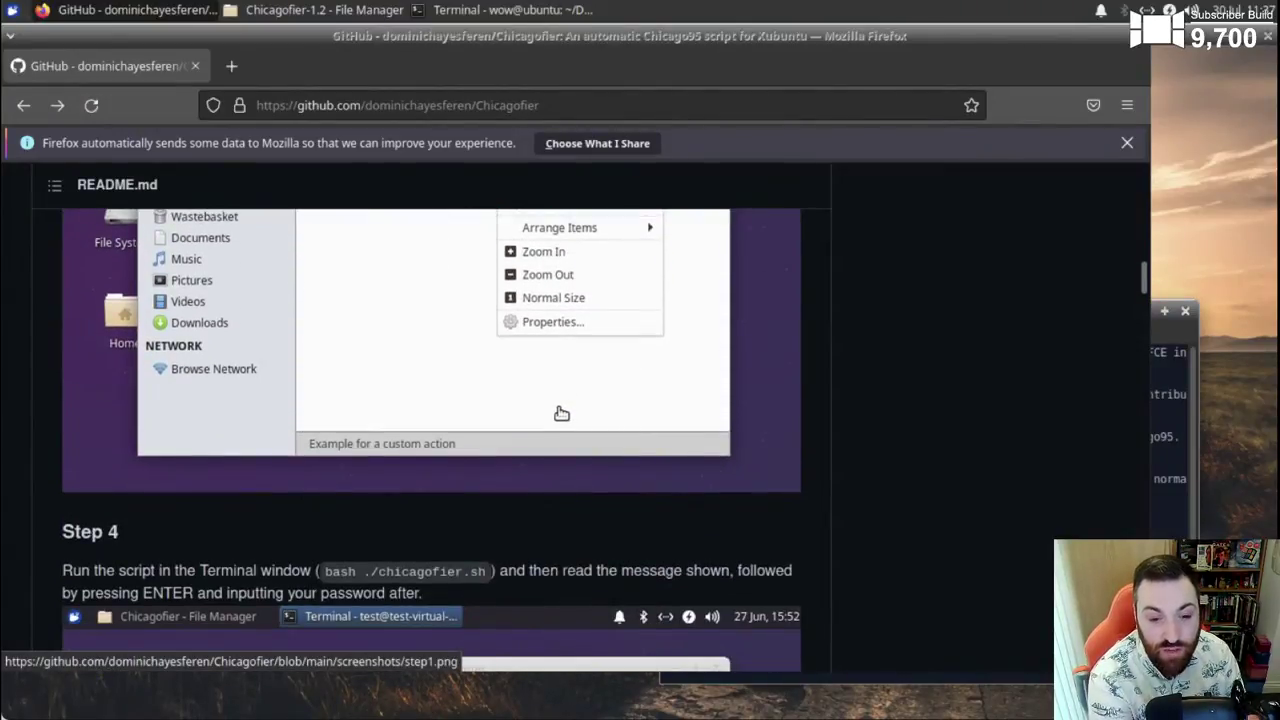
scroll(563, 412, down, 5)
scroll(560, 411, down, 5)
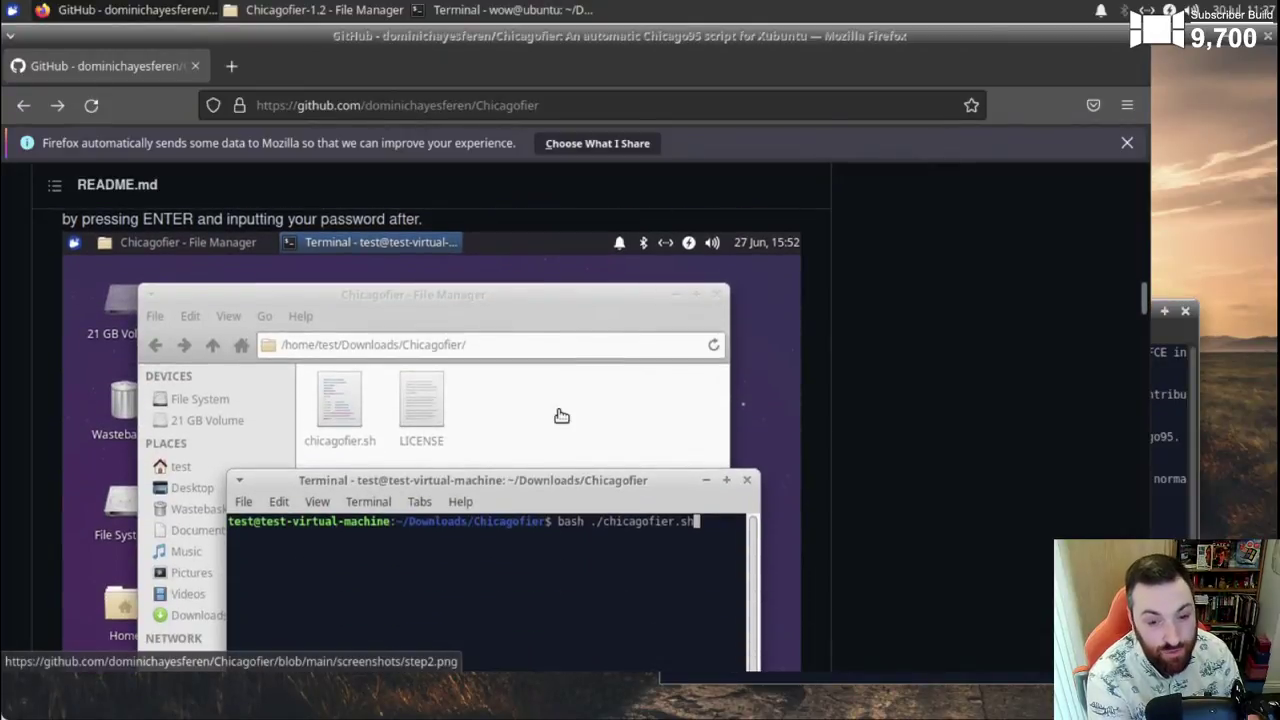
scroll(561, 416, down, 5)
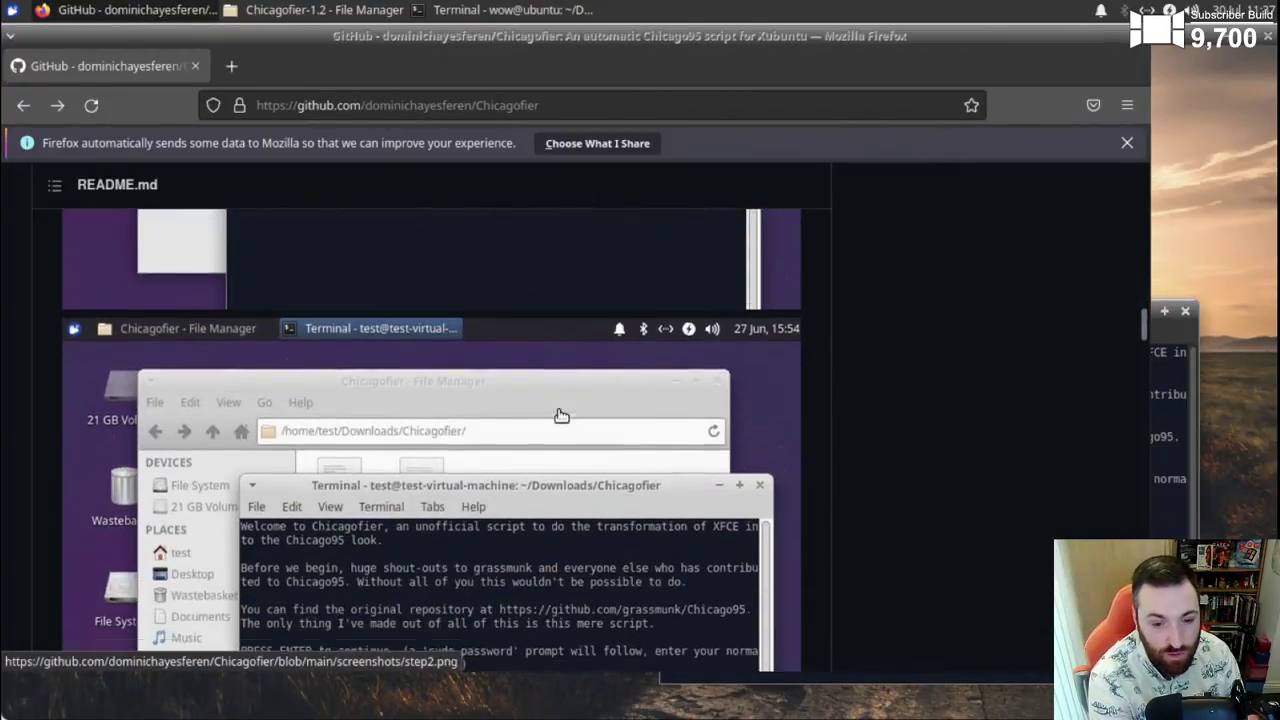
scroll(561, 416, down, 5)
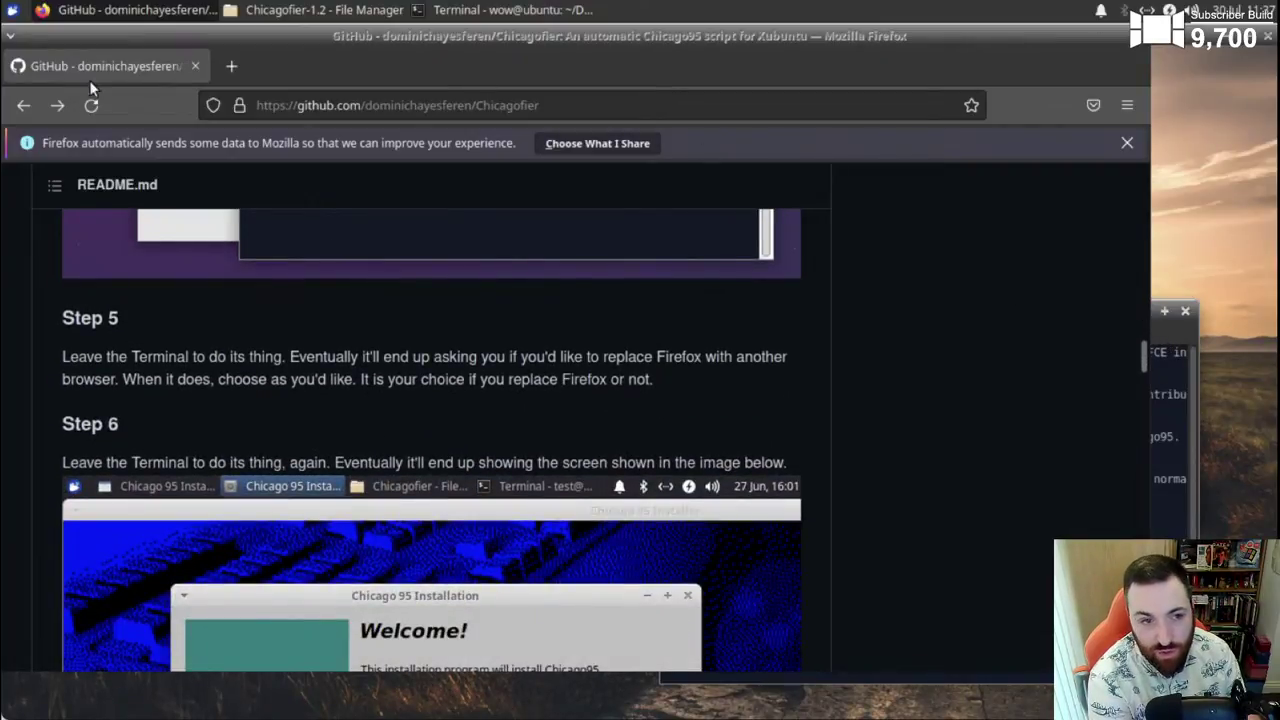
click(1227, 36)
- Center the terminal, continue past the welcome message and submit the sudo password
drag(1068, 321, 751, 202)
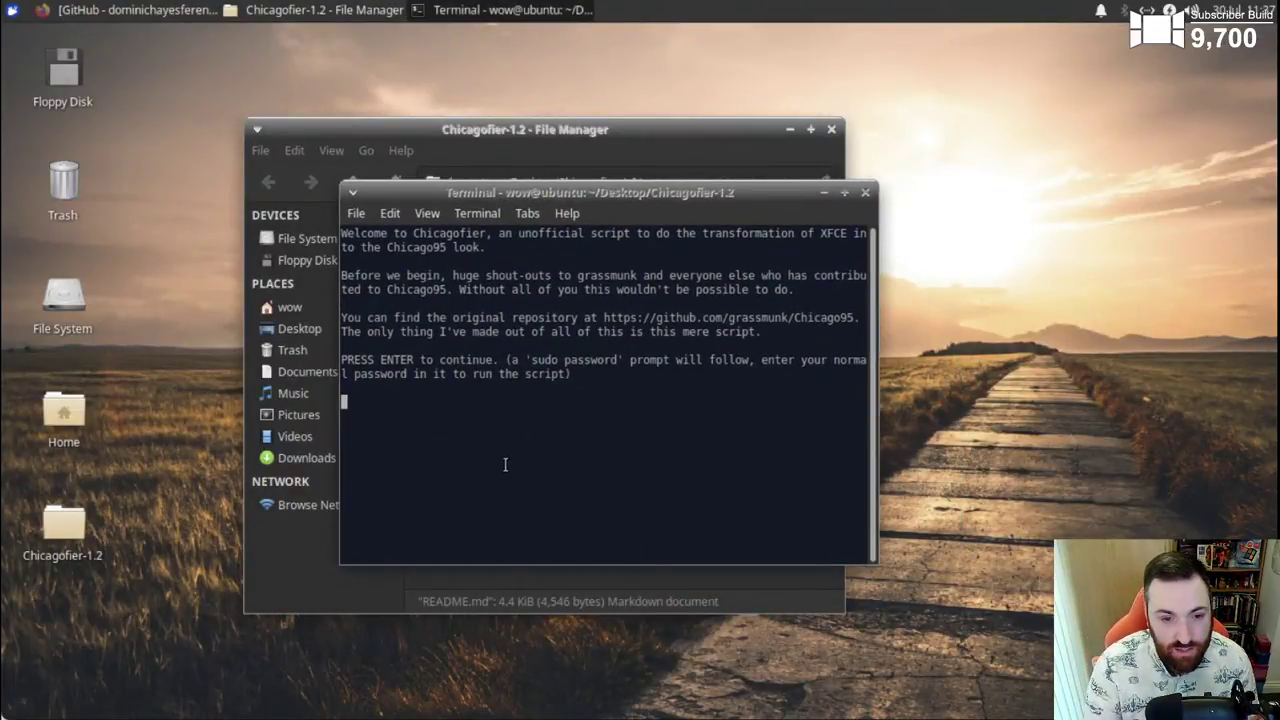
key(Return)
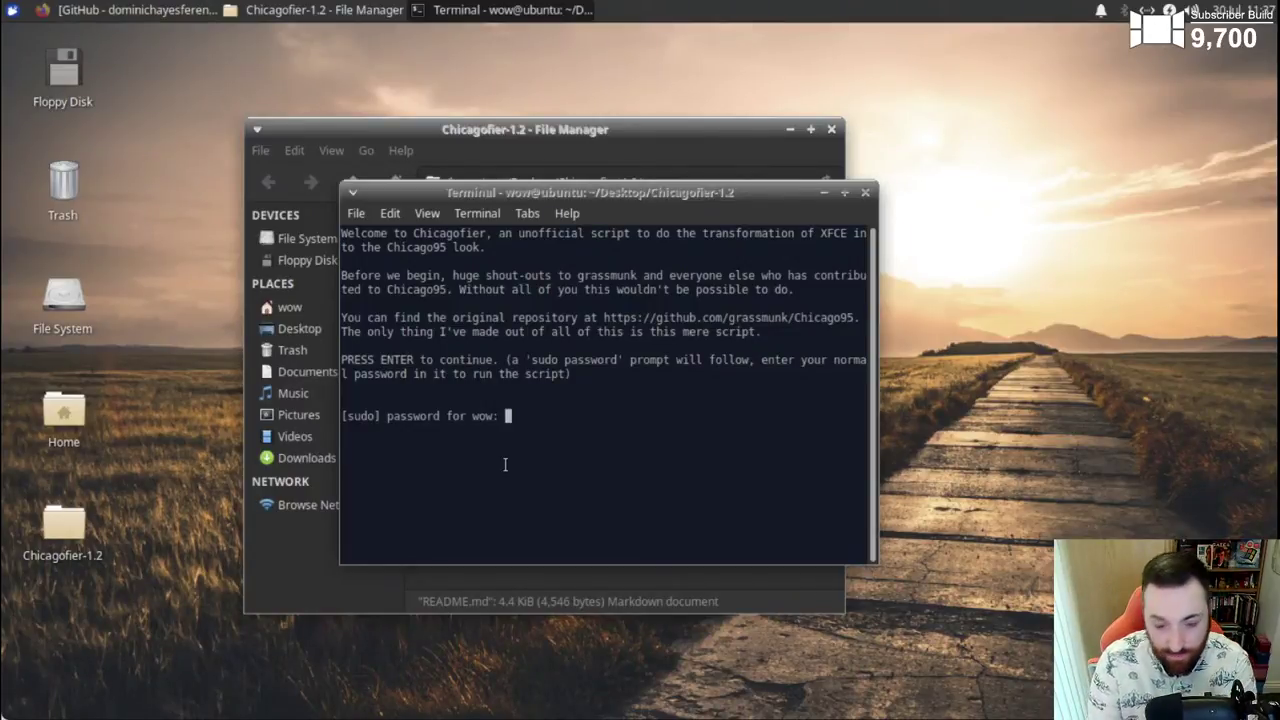
key(Return)
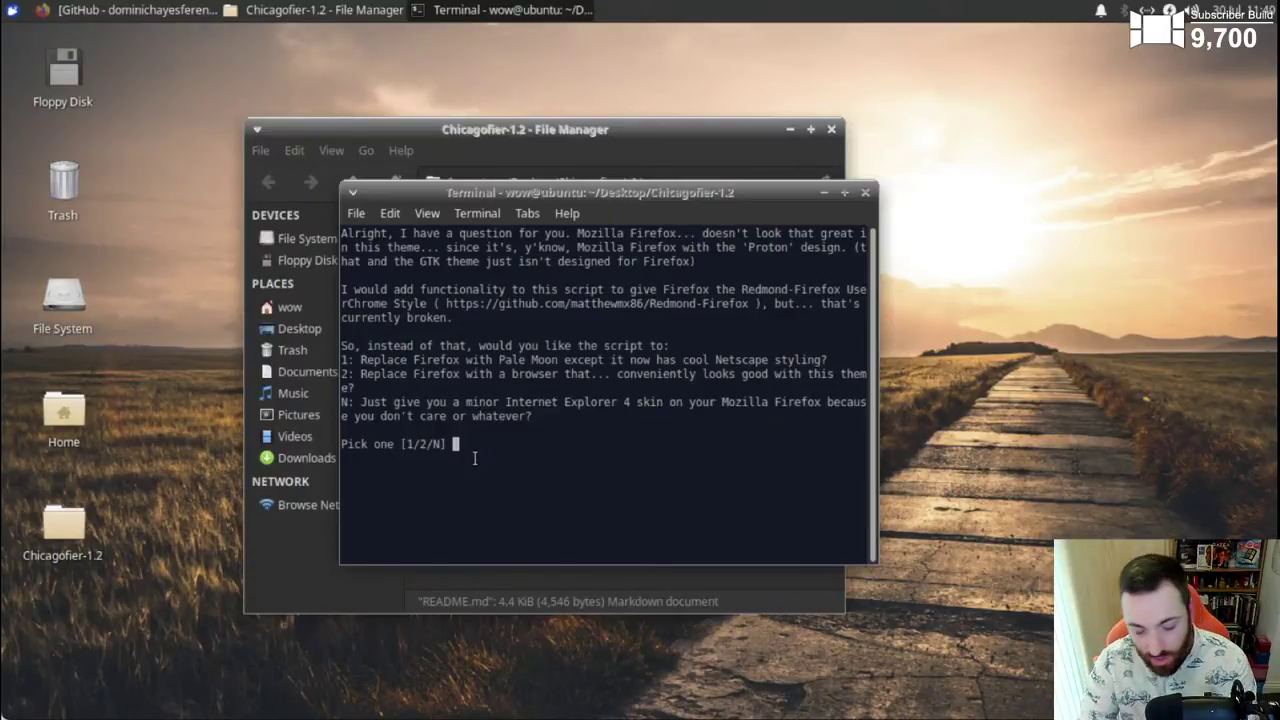
- Answer 1 for Netscape-styled Pale Moon and 2 for Ubuntu 20.04
text(1)
key(Return)
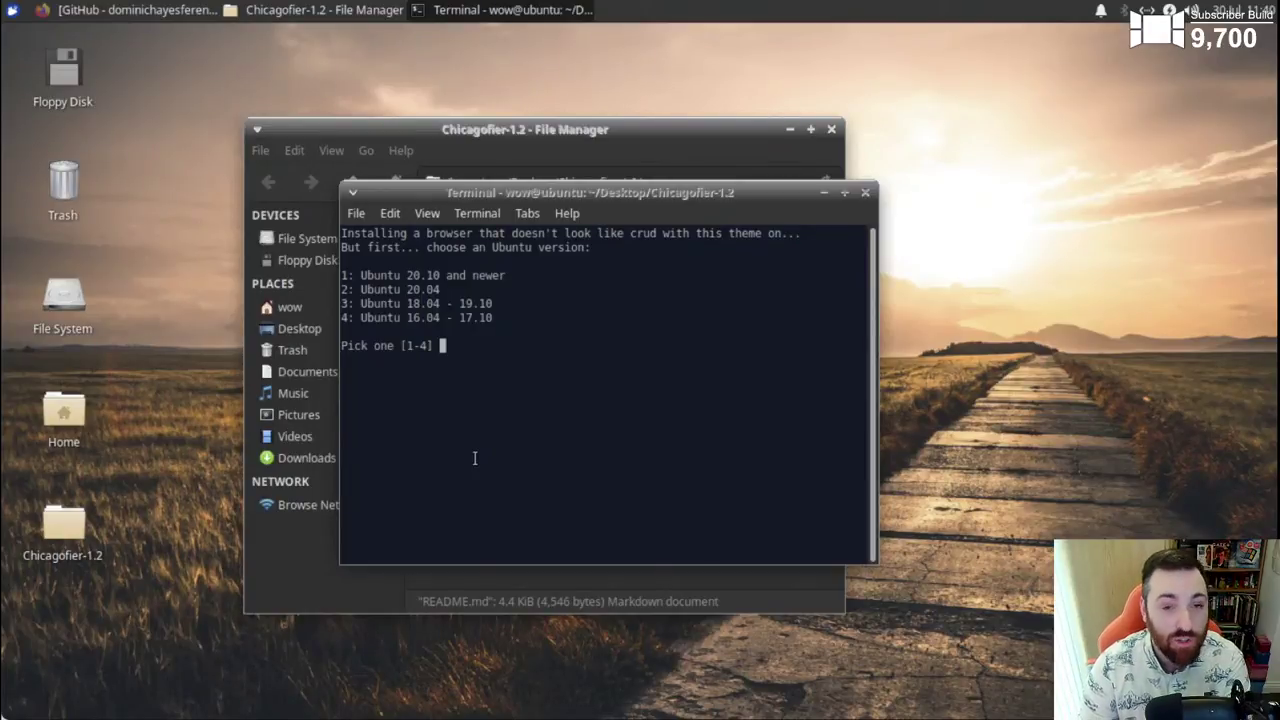
text(2)
key(Return)
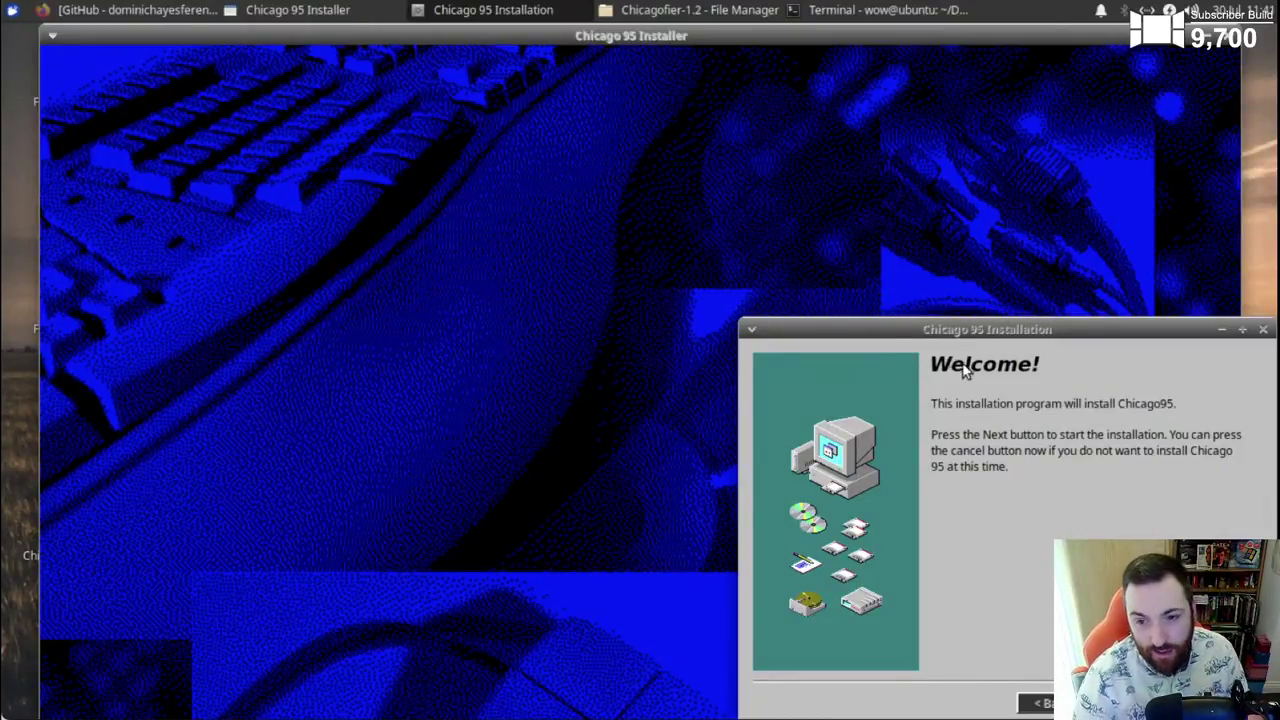
- Center the Chicago 95 welcome window and advance to Select Components with all six checked
drag(967, 334, 604, 213)
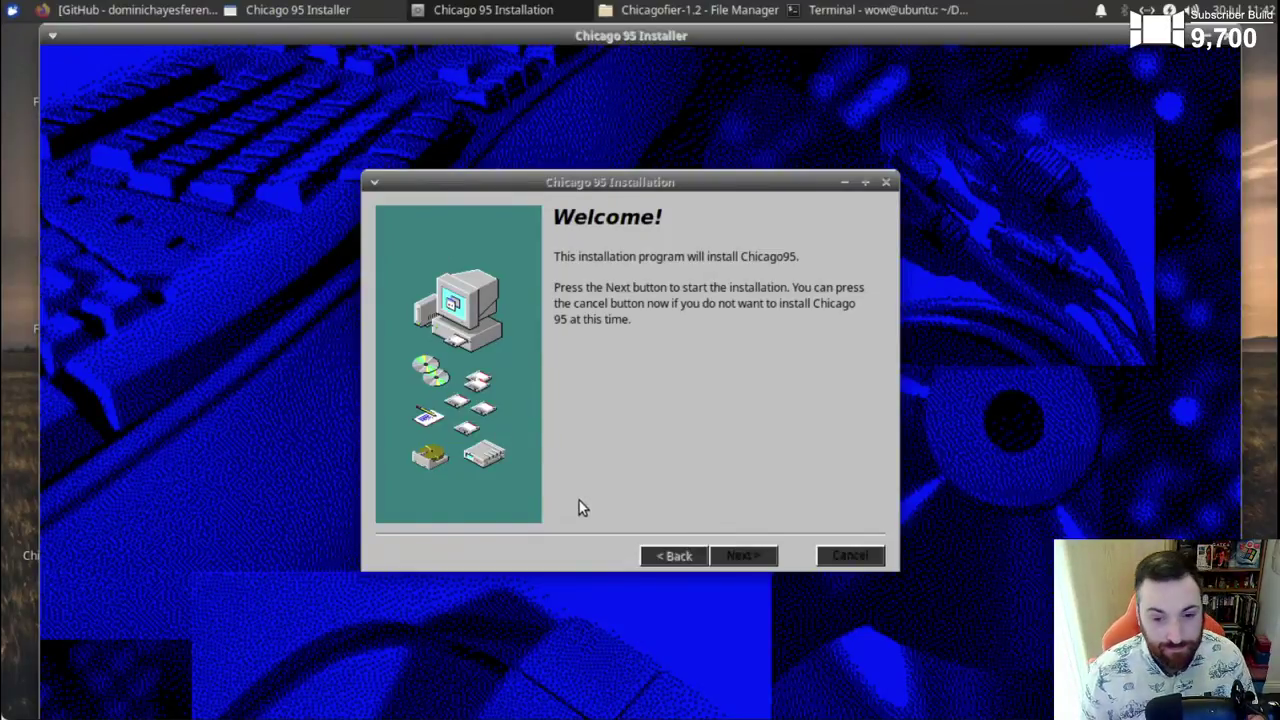
click(752, 563)
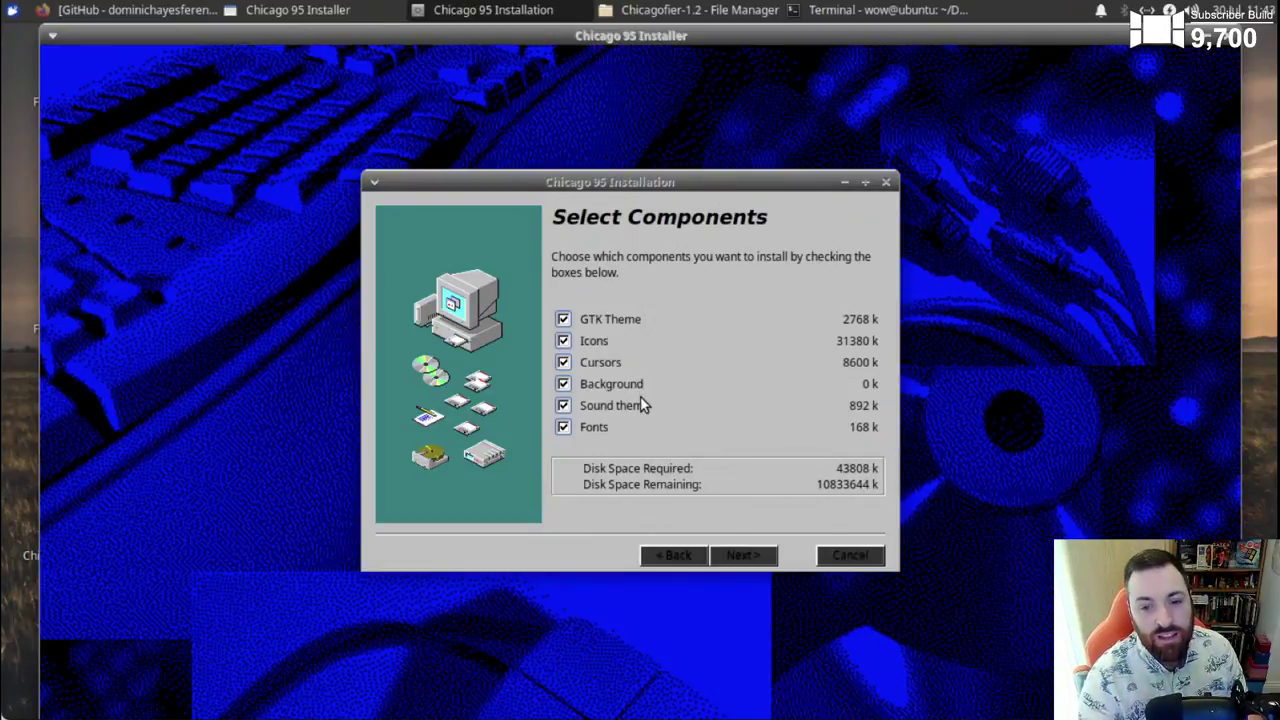
- Advance to Select Customizations, leaving only 'Change zsh prompt' unchecked
mouse_move(640, 410)
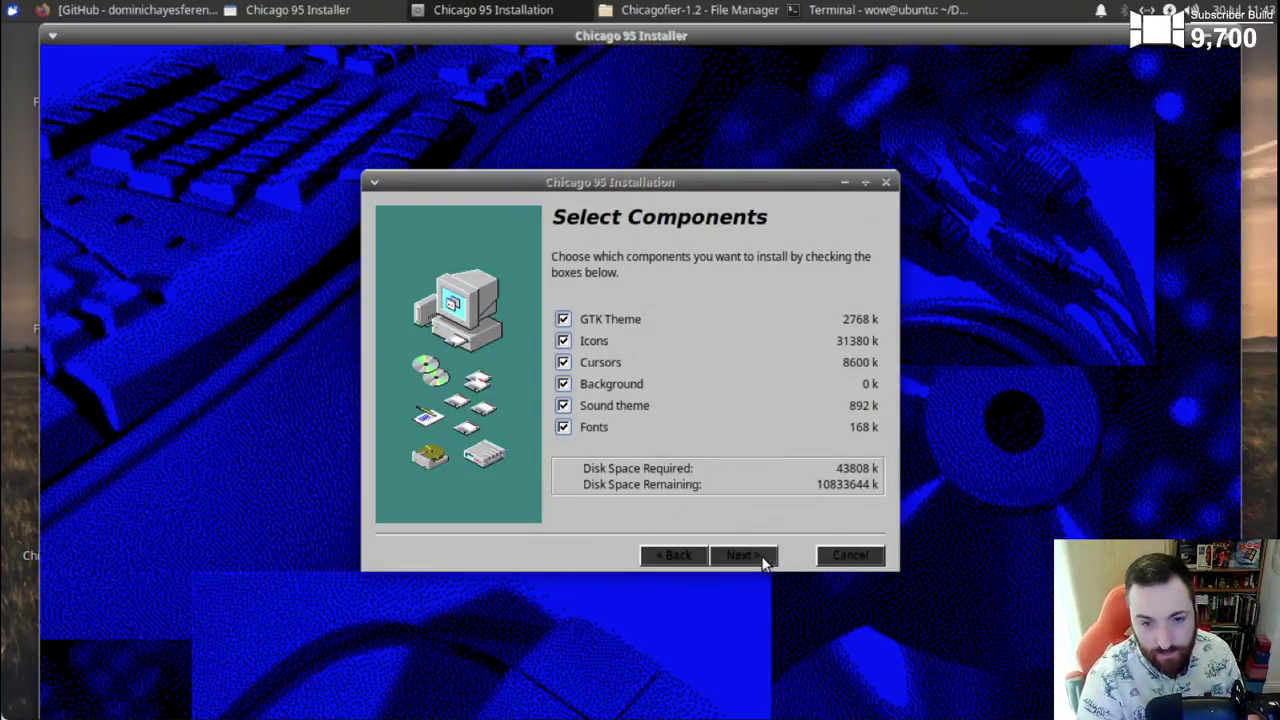
click(765, 560)
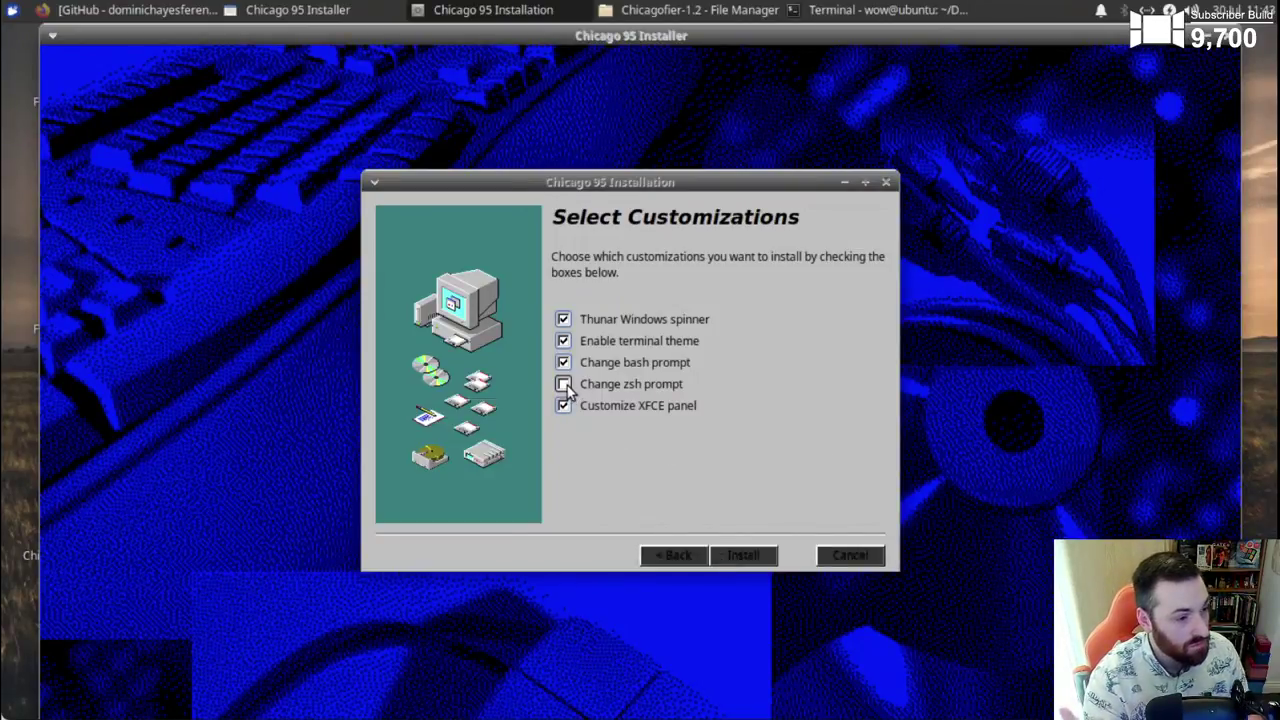
mouse_move(566, 390)
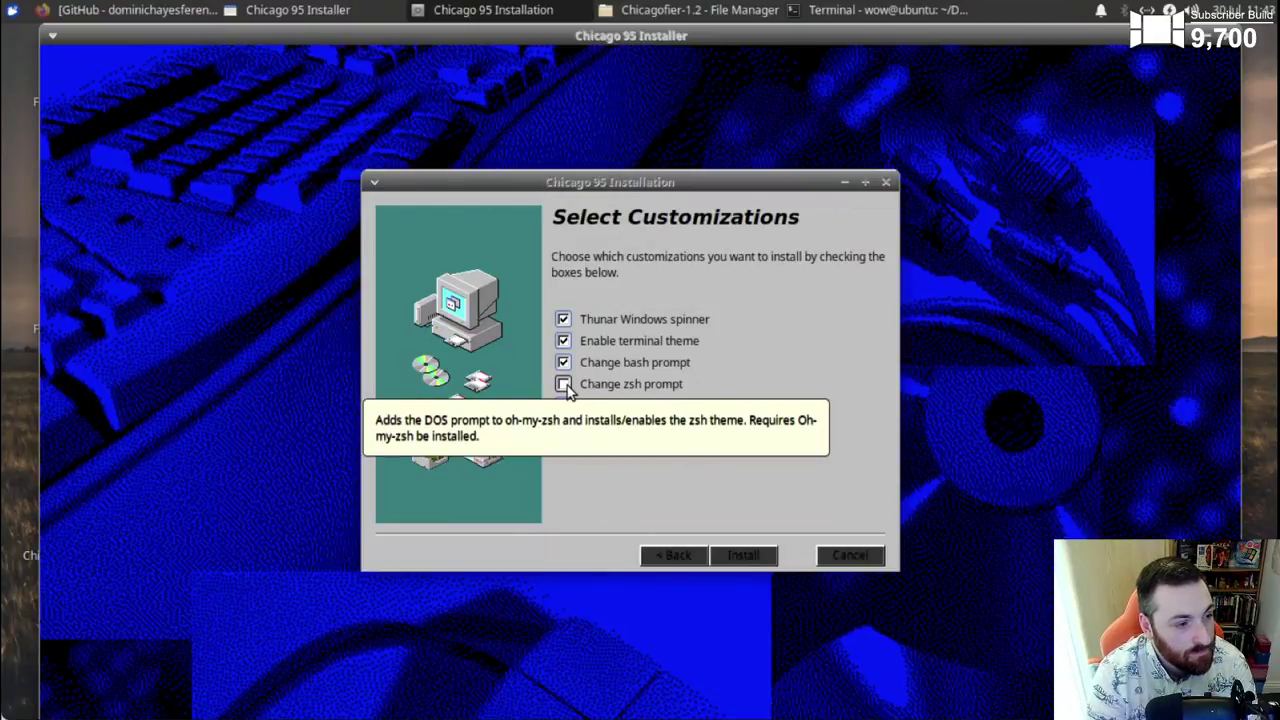
- Run the Chicago 95 installation with the selected options
click(750, 558)
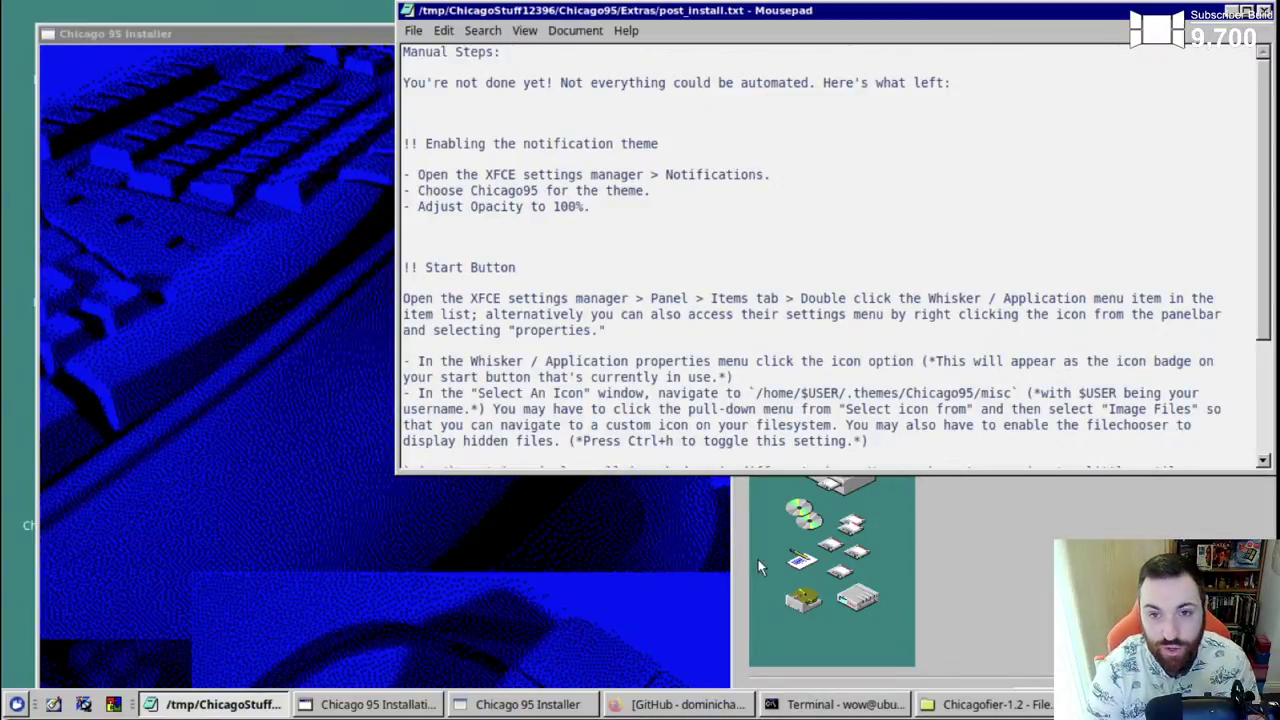
- Move the post_install.txt window down and right to uncover the Installation Completed dialog
drag(1141, 11, 932, 141)
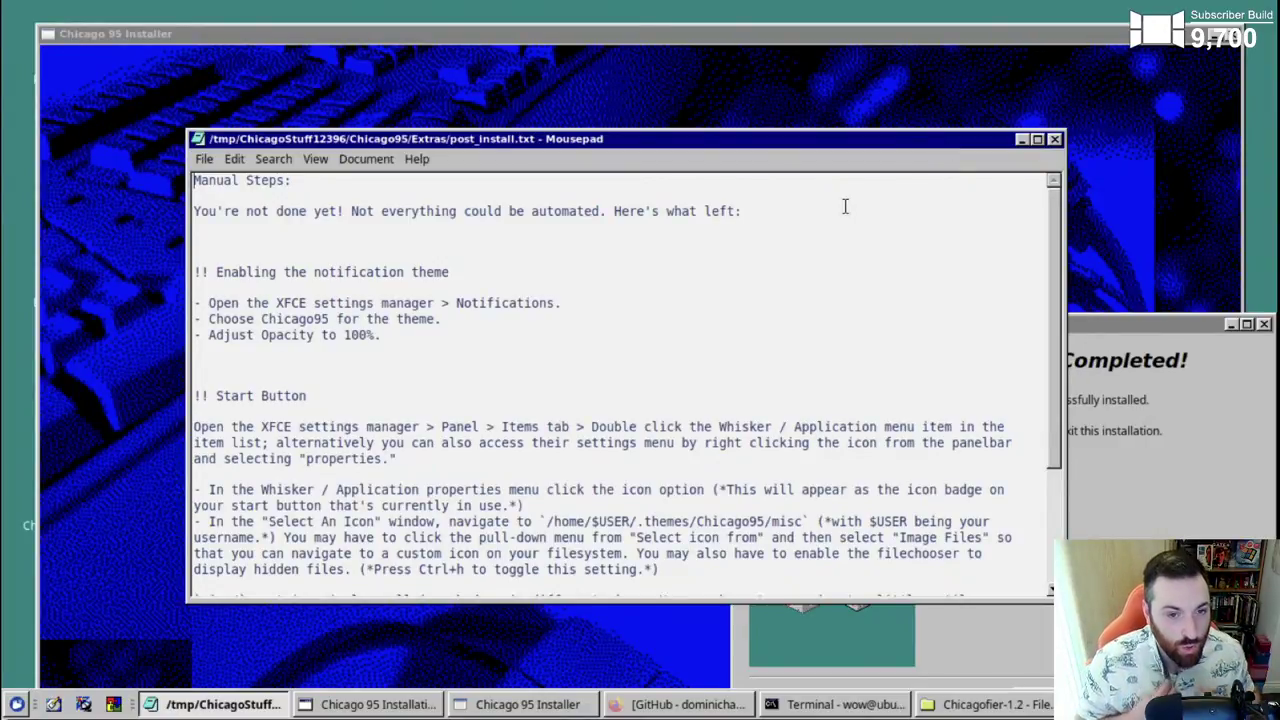
drag(797, 141, 829, 120)
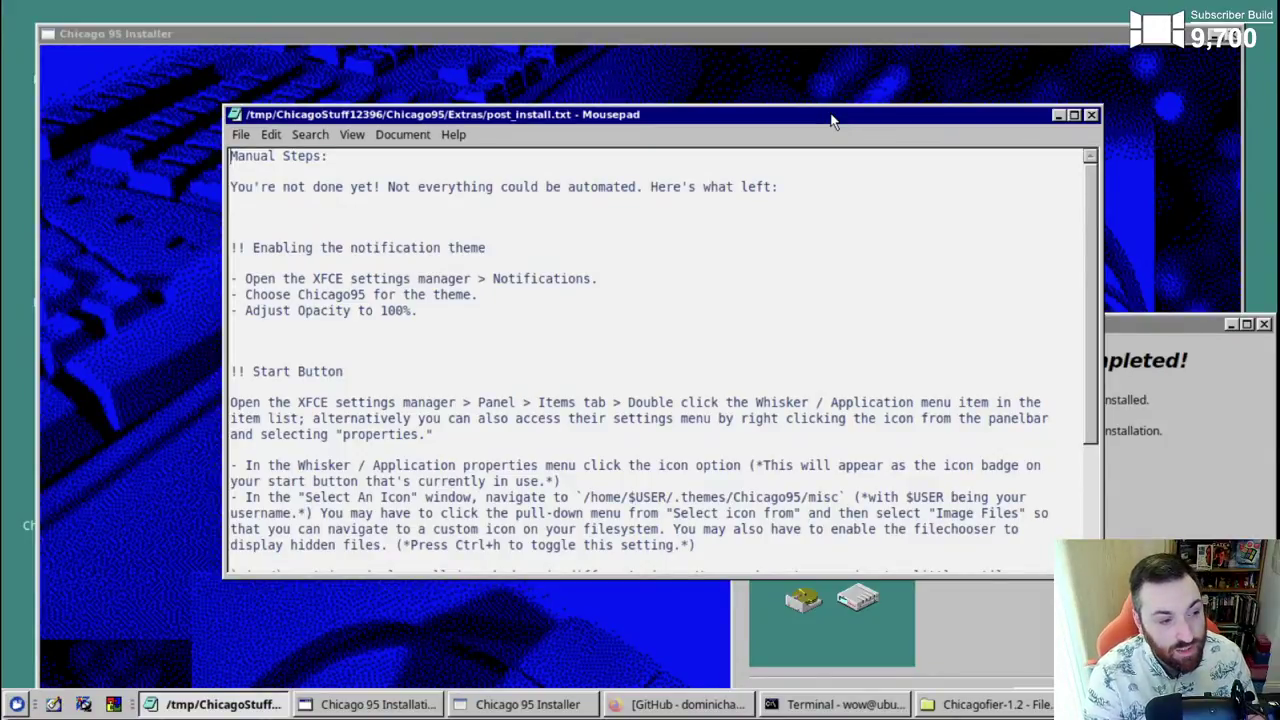
- Finish the installer, accept Pale Moon as default browser, and maximize its window
click(1058, 115)
drag(966, 323, 659, 114)
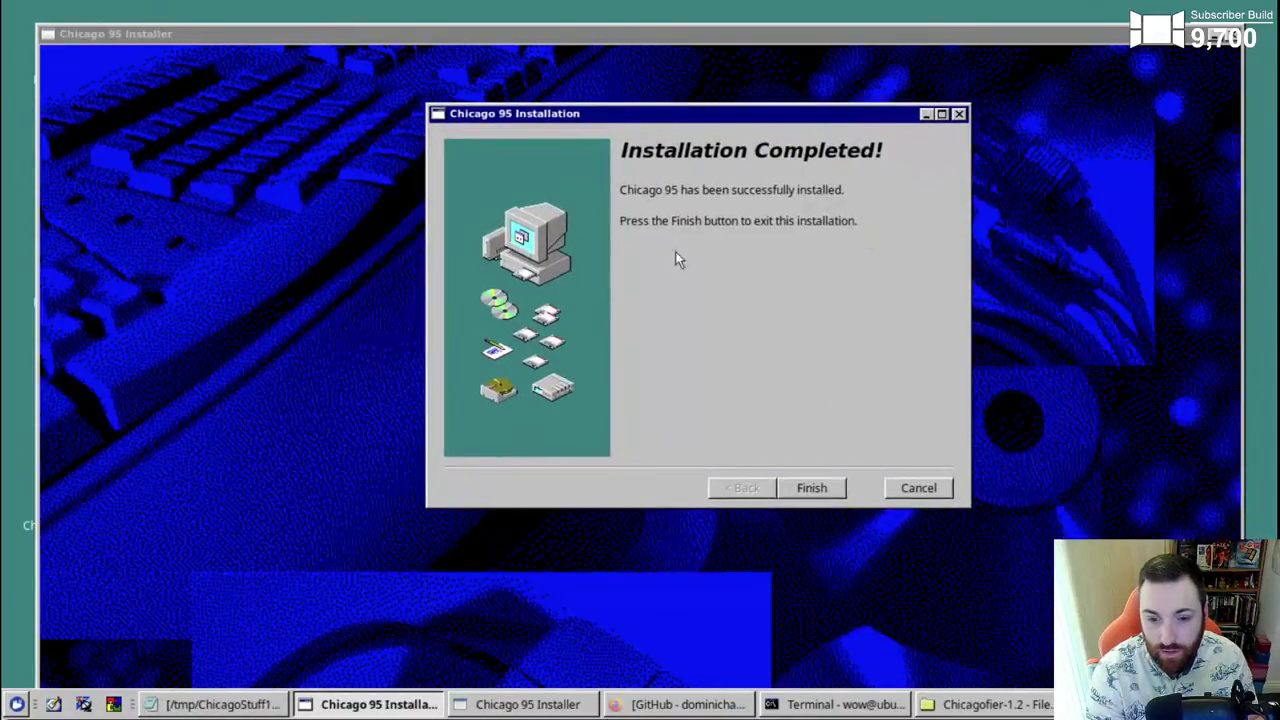
click(826, 486)
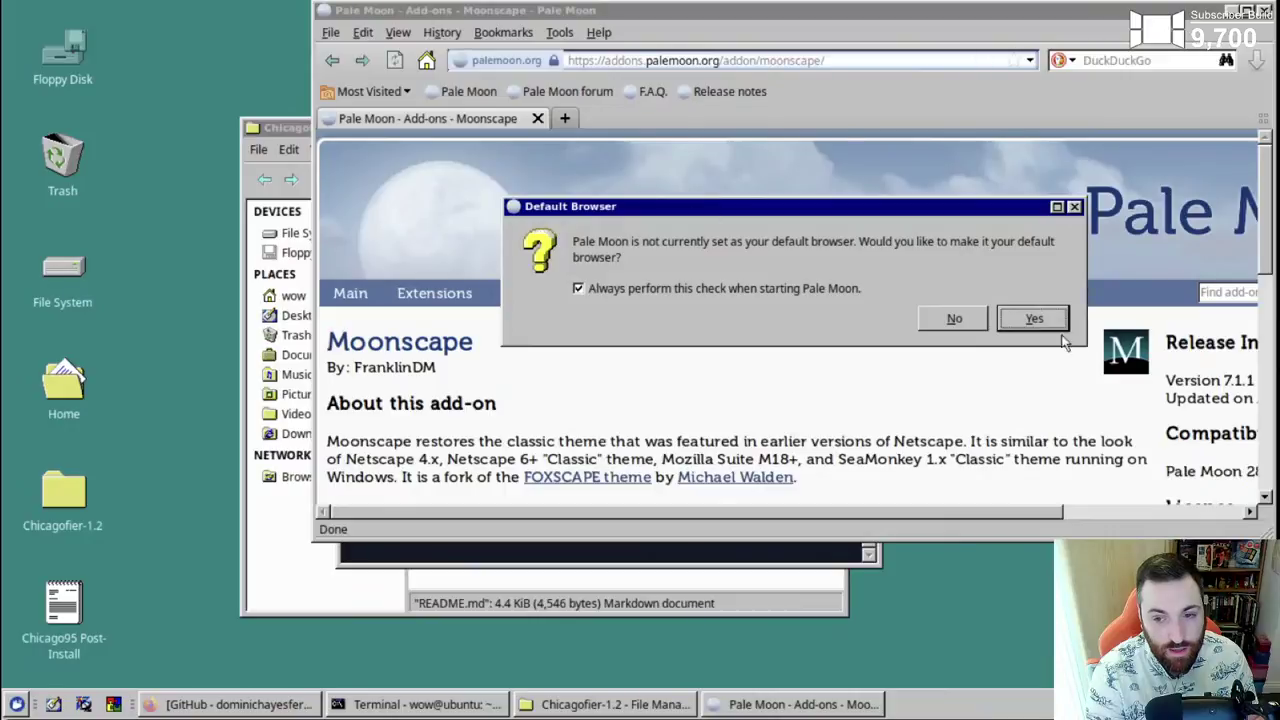
click(1030, 320)
click(1246, 10)
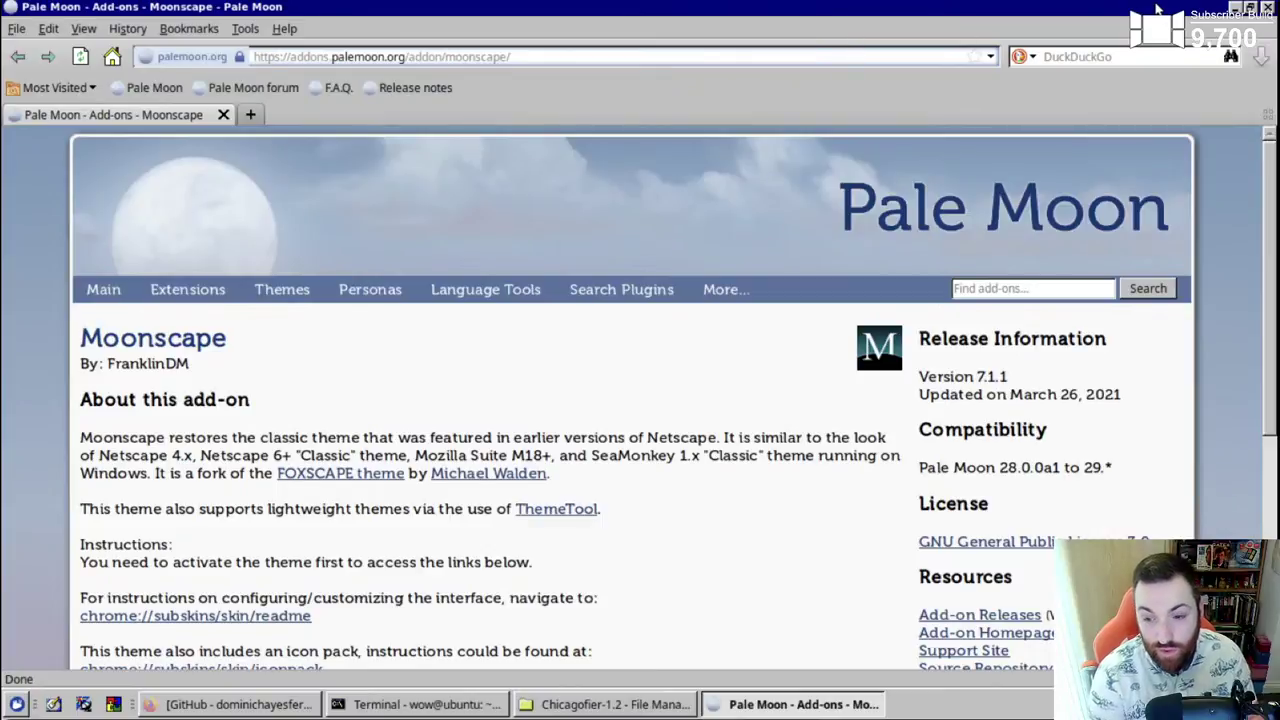
- Close Pale Moon, choose it as the preferred Web Browser, then minimize the launched browser
click(1267, 8)
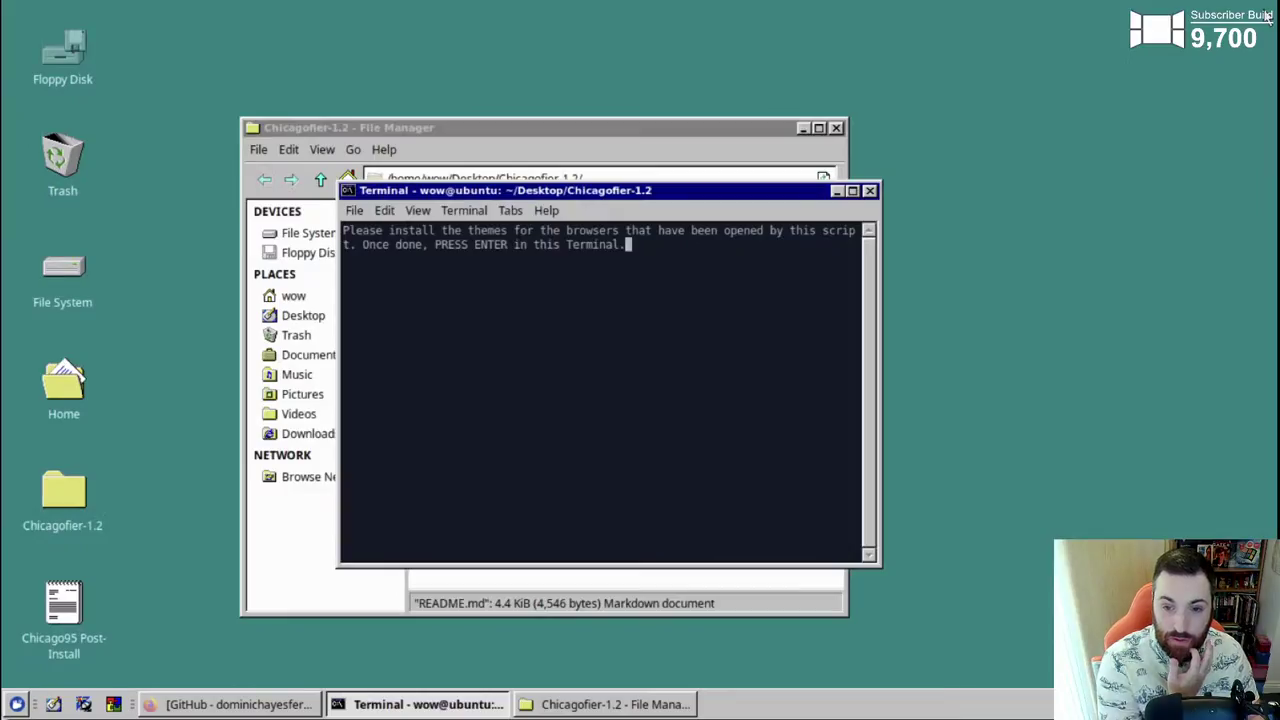
drag(570, 192, 603, 169)
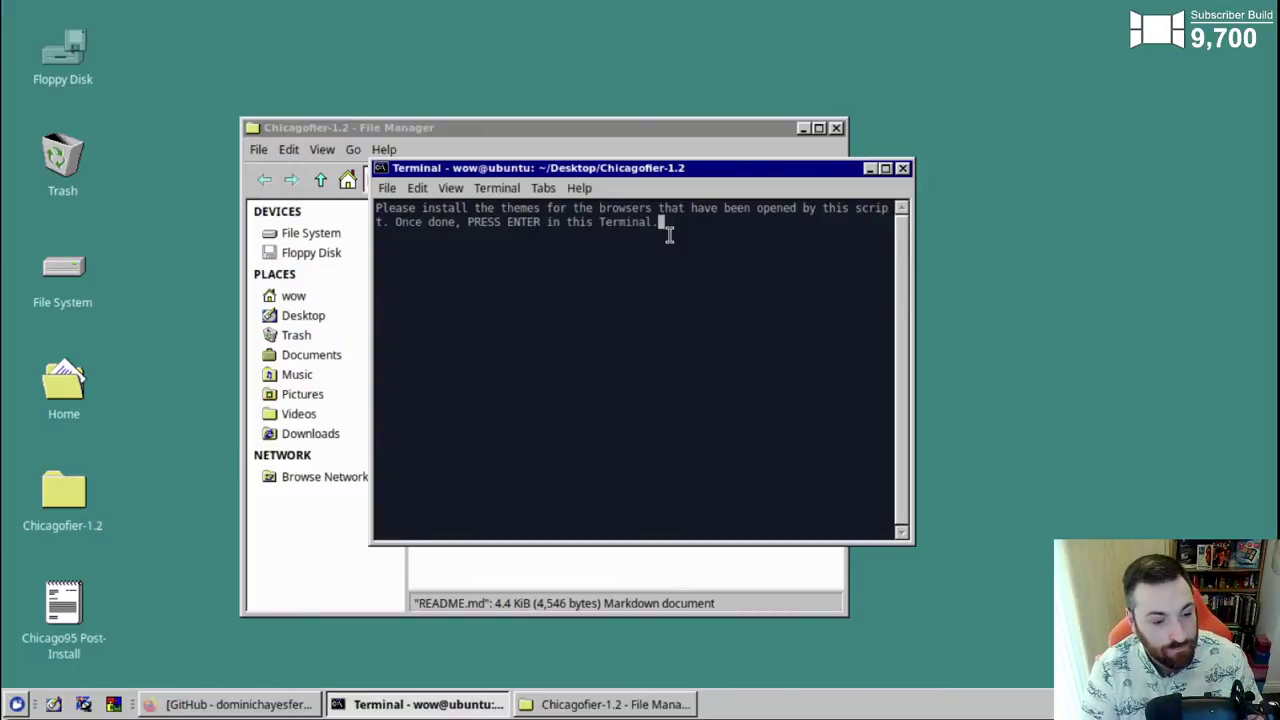
click(17, 705)
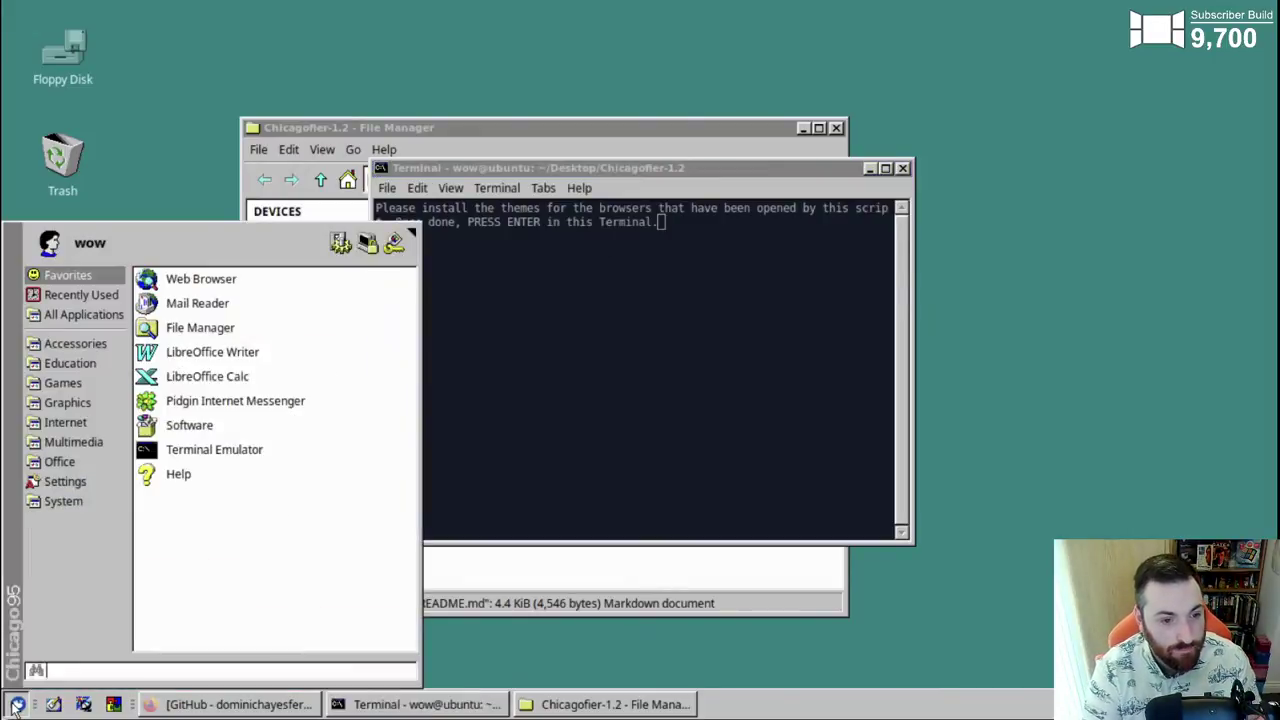
click(218, 278)
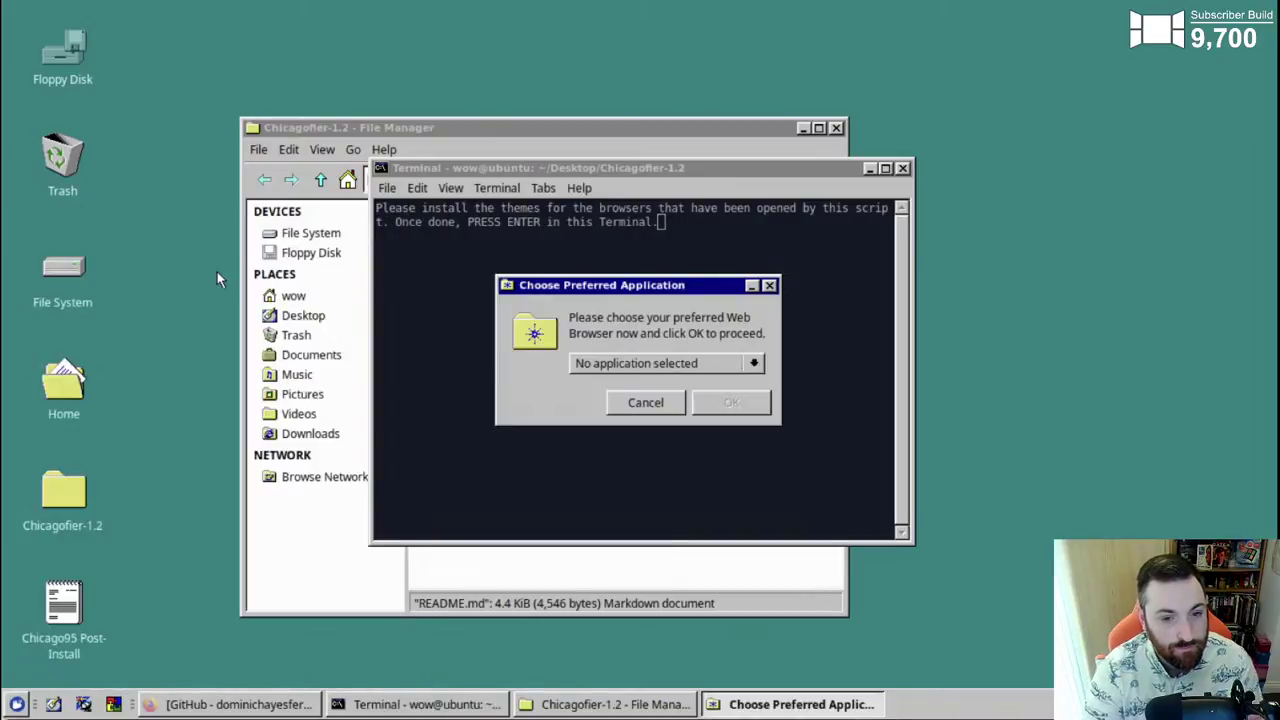
click(614, 362)
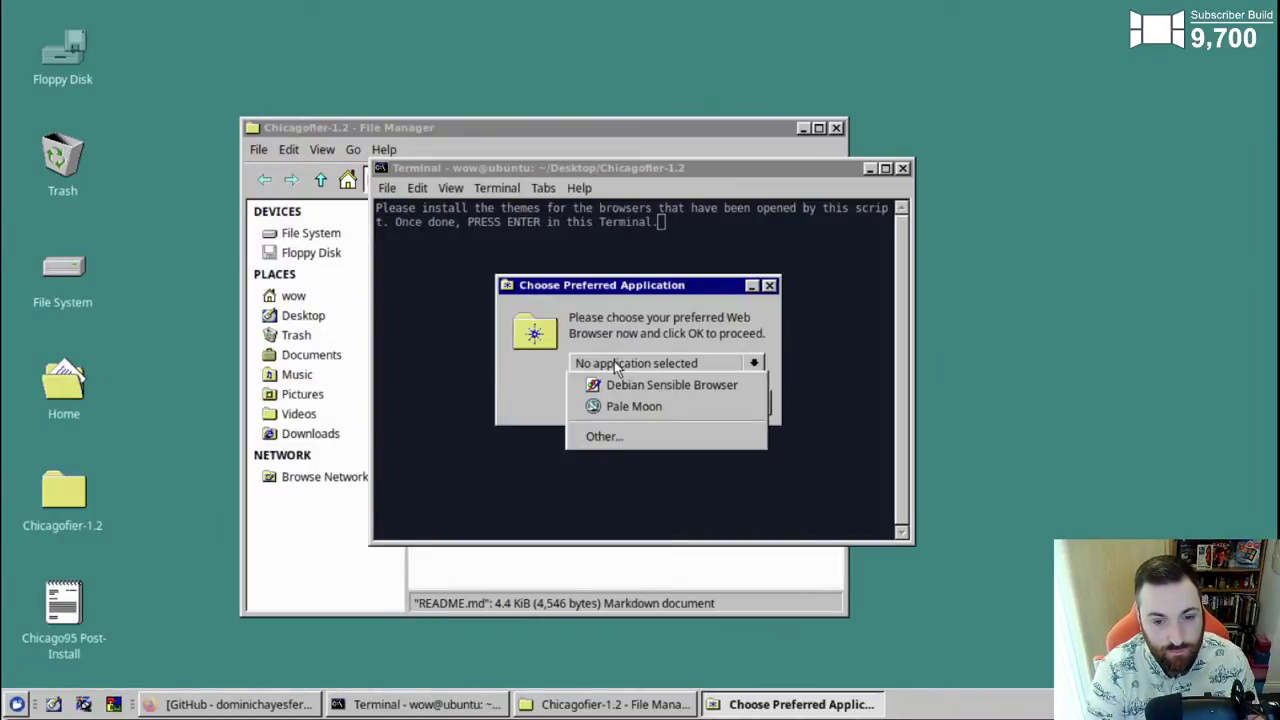
click(645, 406)
click(723, 399)
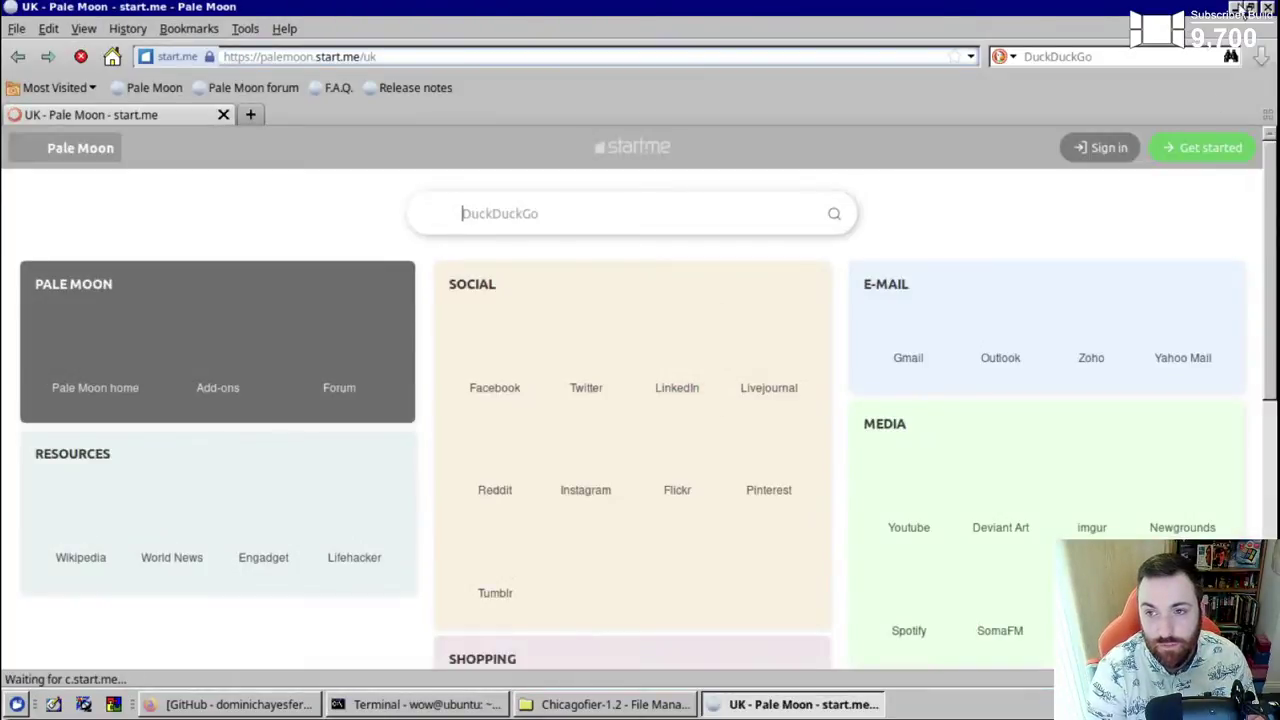
click(1235, 7)
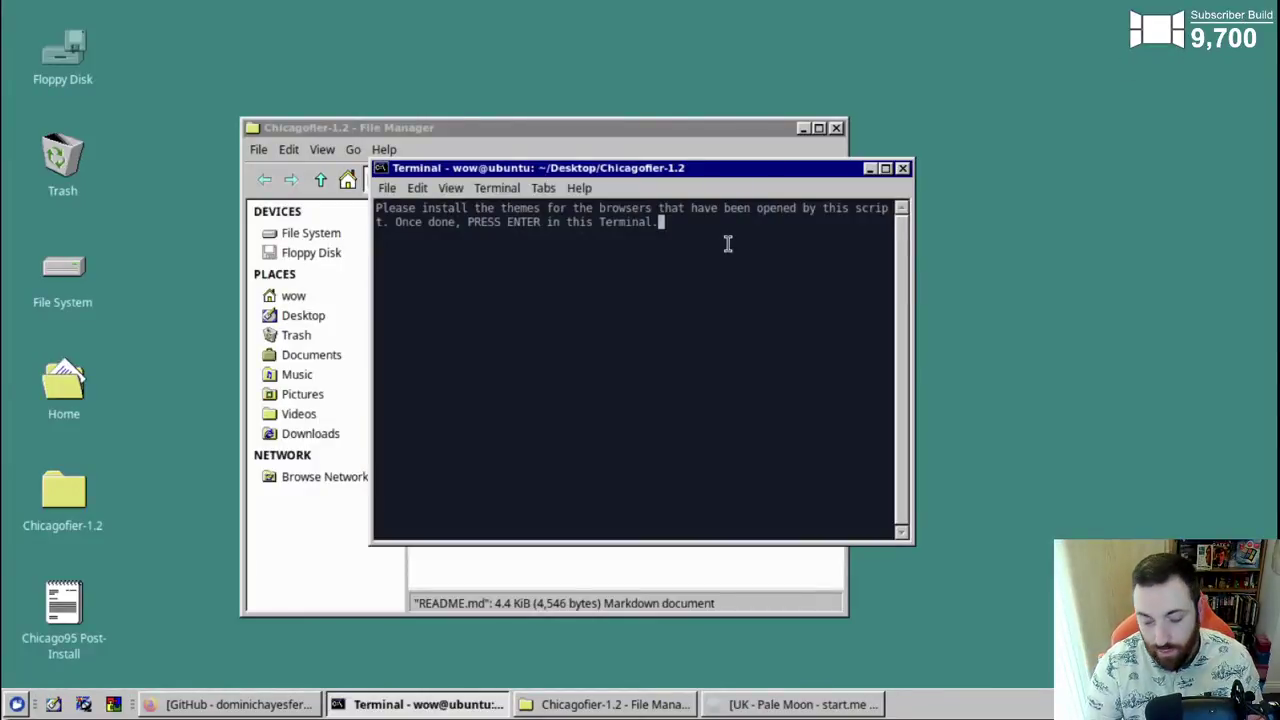
- Let the installer script finish, then log back in with the account password after reboot
key(Return)
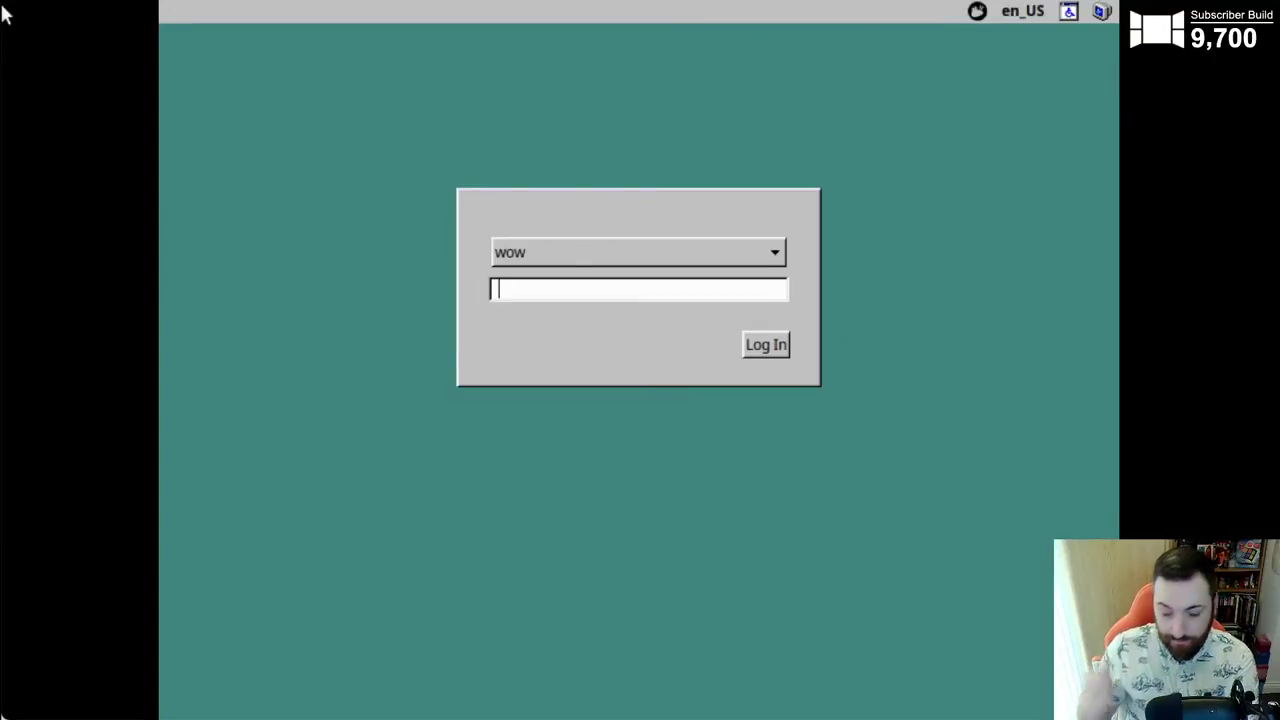
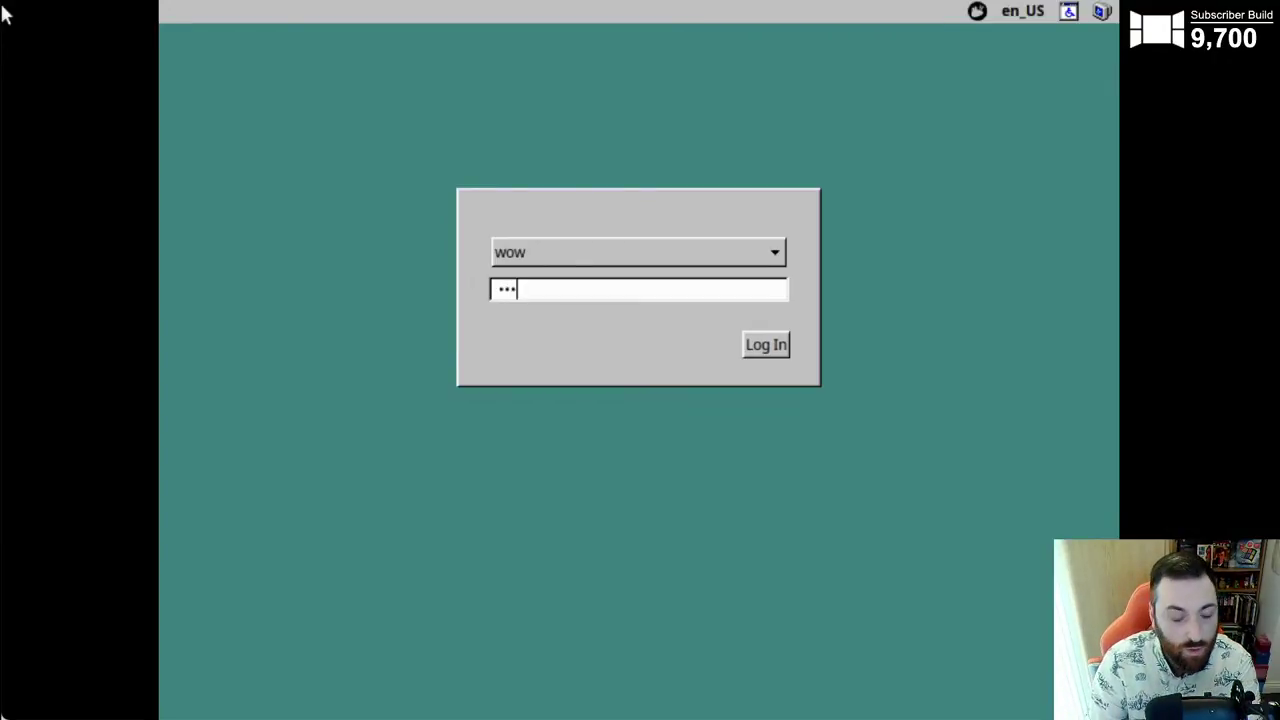
key(Return)
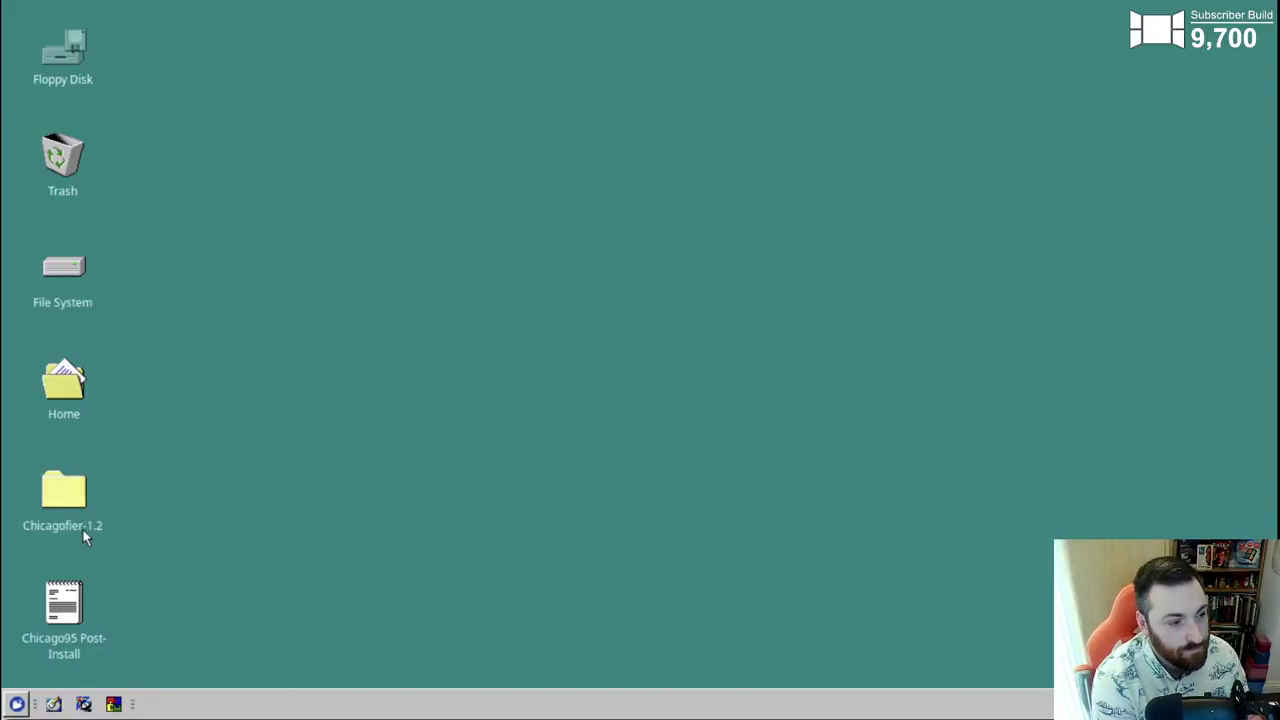
- Open the Chicago95 Post-Install notes centred, start the web browser, then re-raise the notes
click(60, 605)
double_click(60, 605)
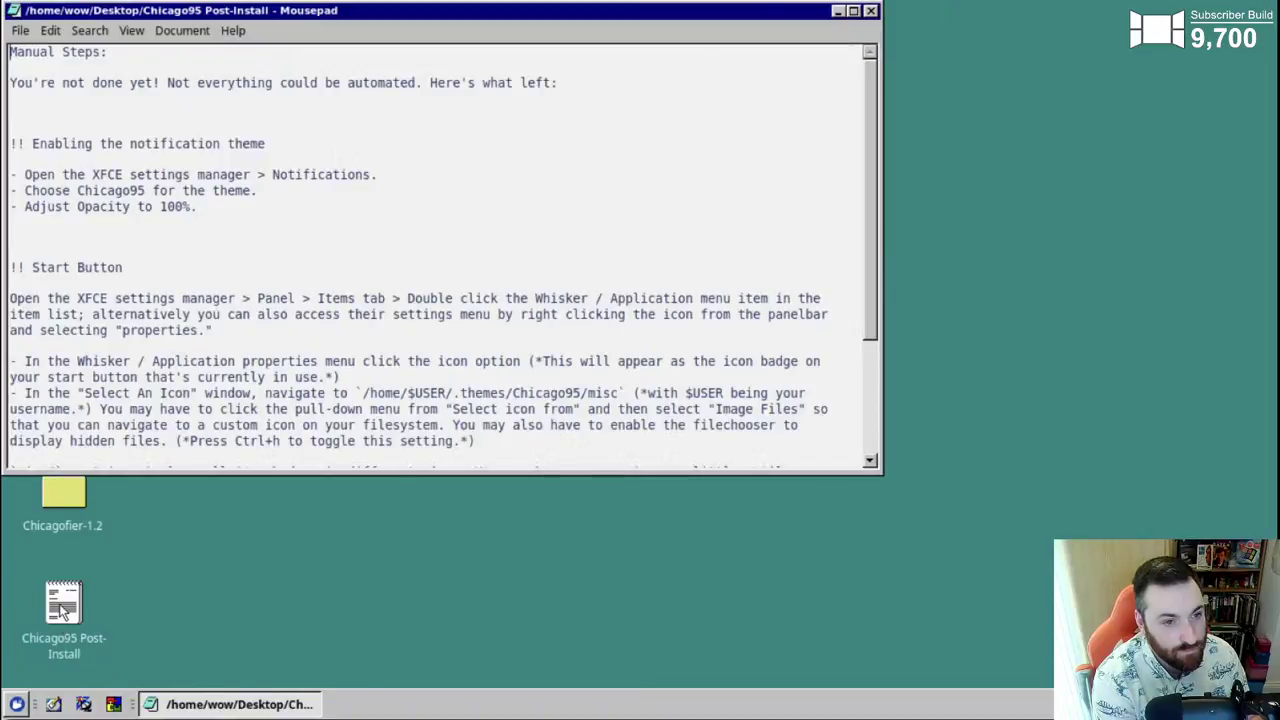
drag(340, 13, 530, 125)
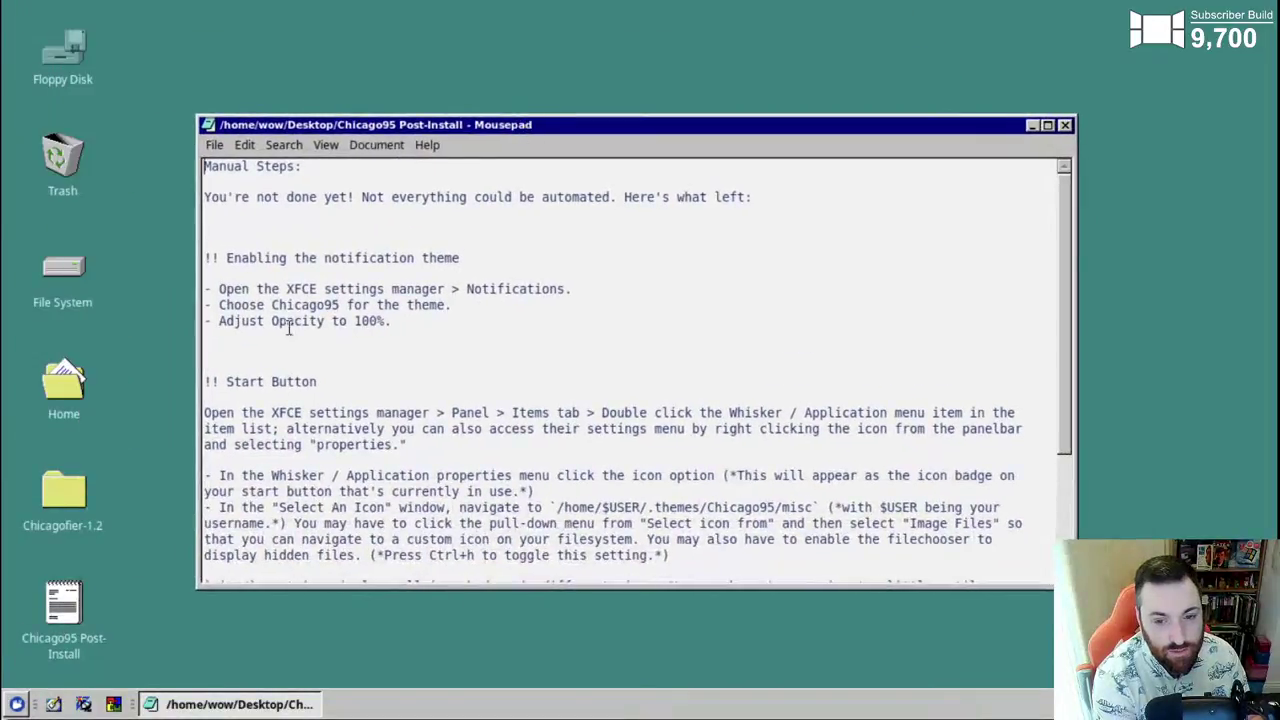
click(17, 704)
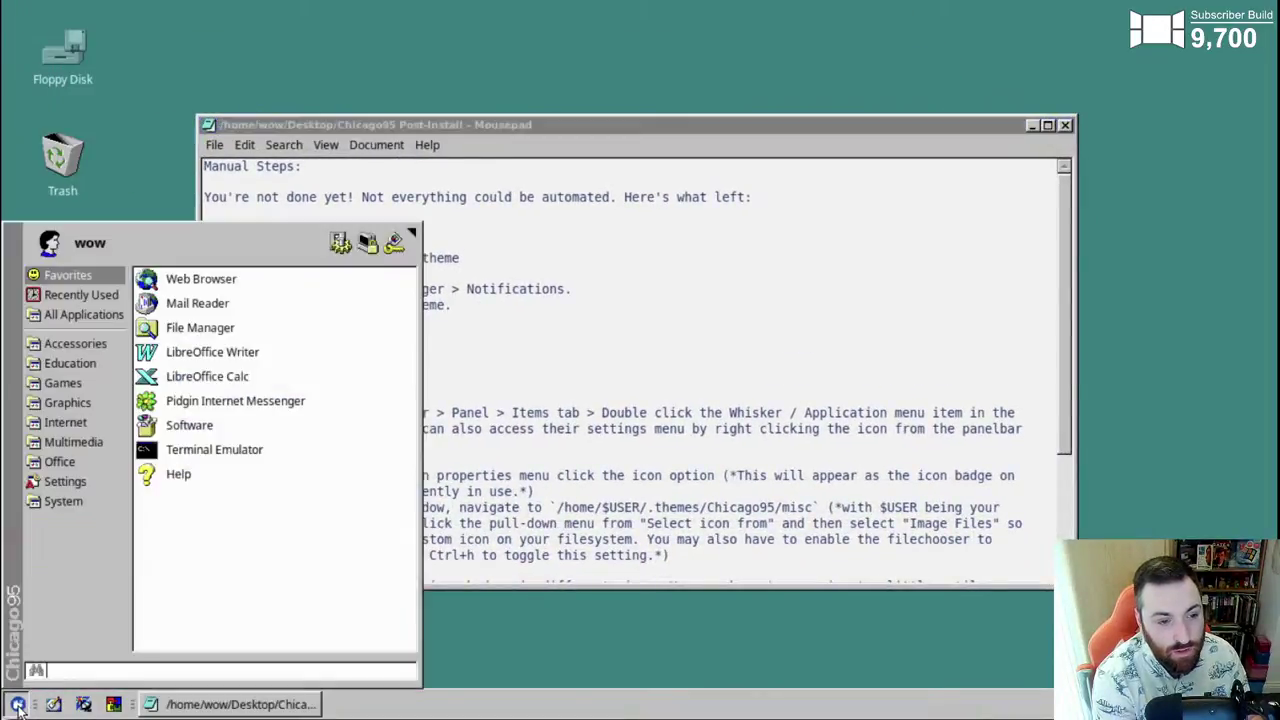
click(173, 278)
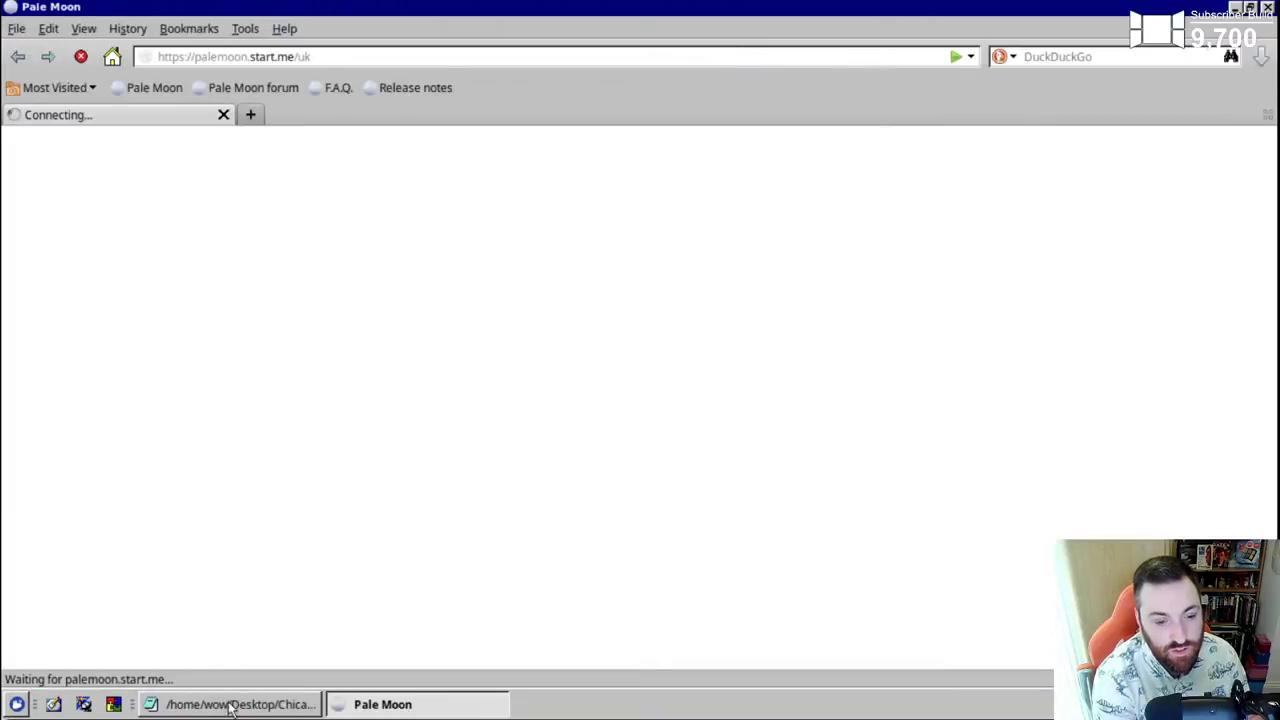
click(232, 704)
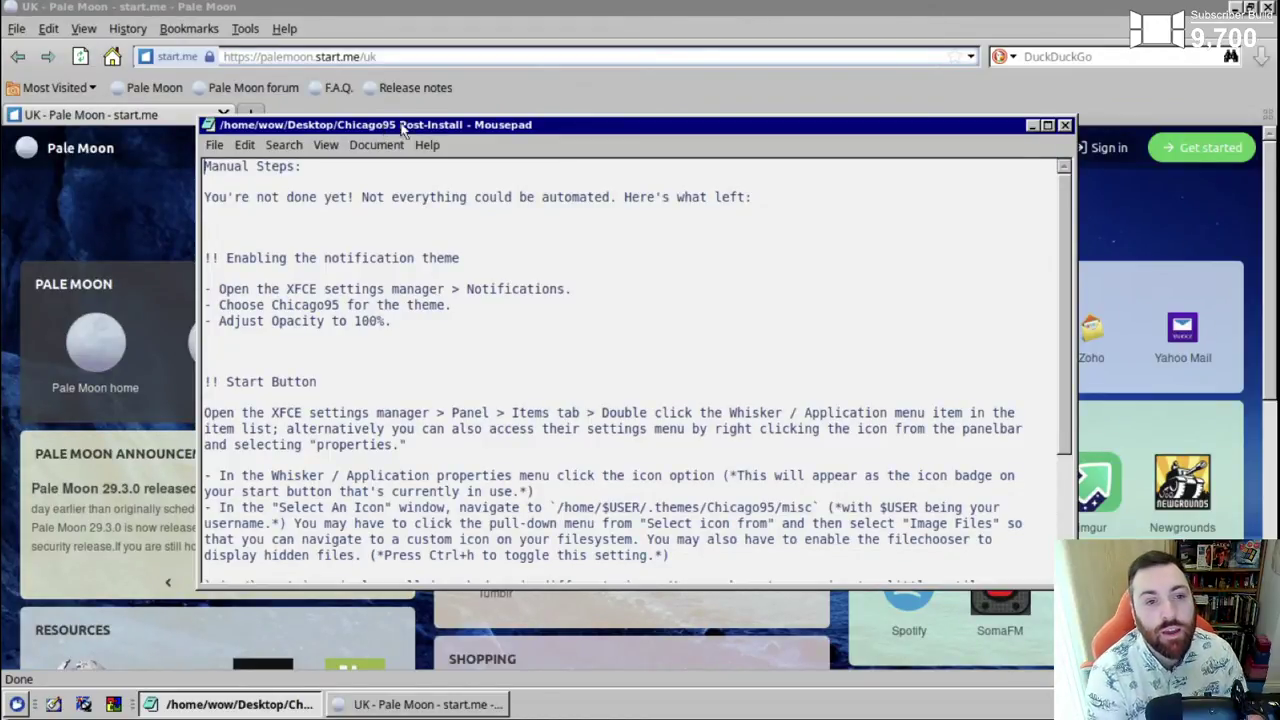
- Check Pale Moon's Advanced preferences to confirm it is the default browser
click(246, 29)
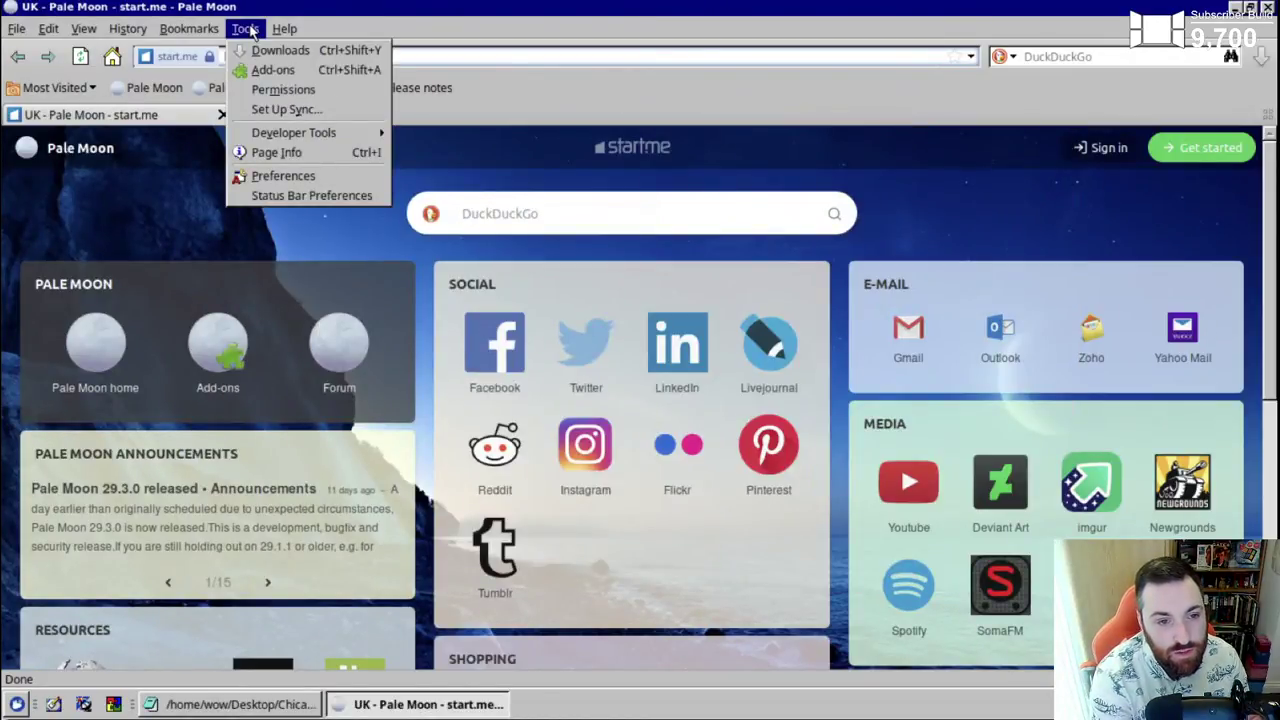
click(256, 177)
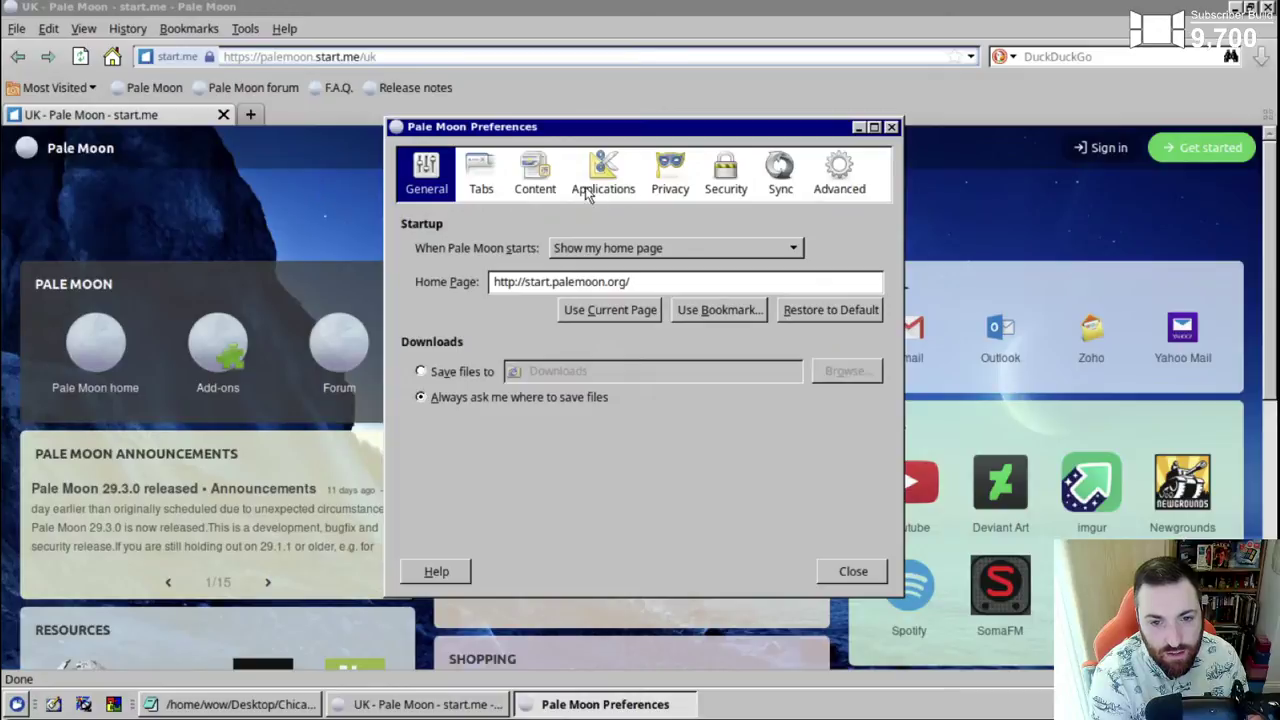
click(838, 180)
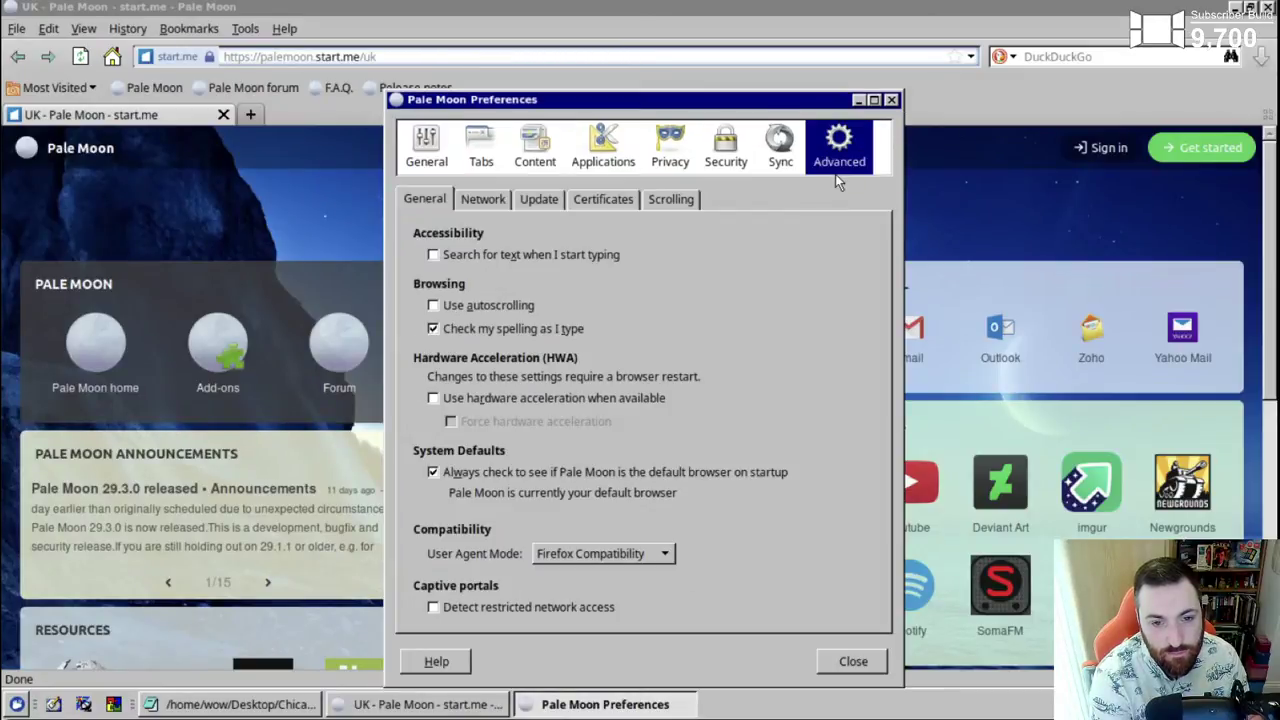
click(431, 165)
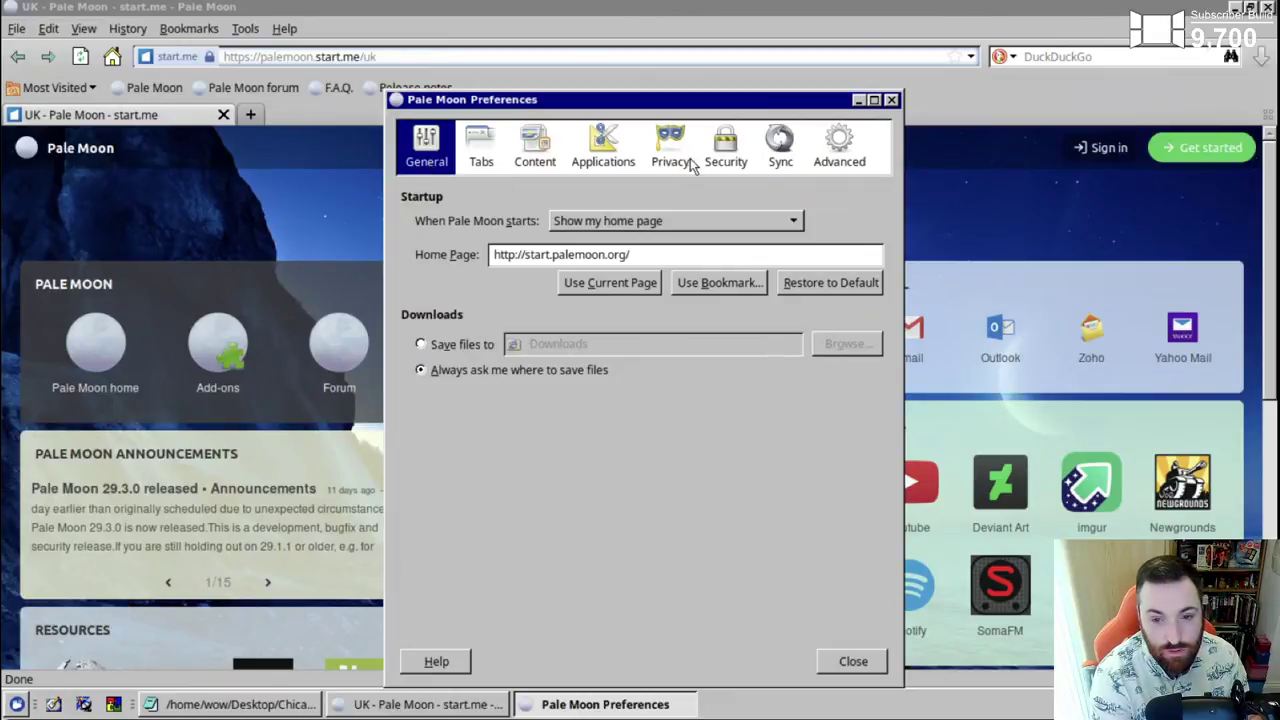
click(893, 100)
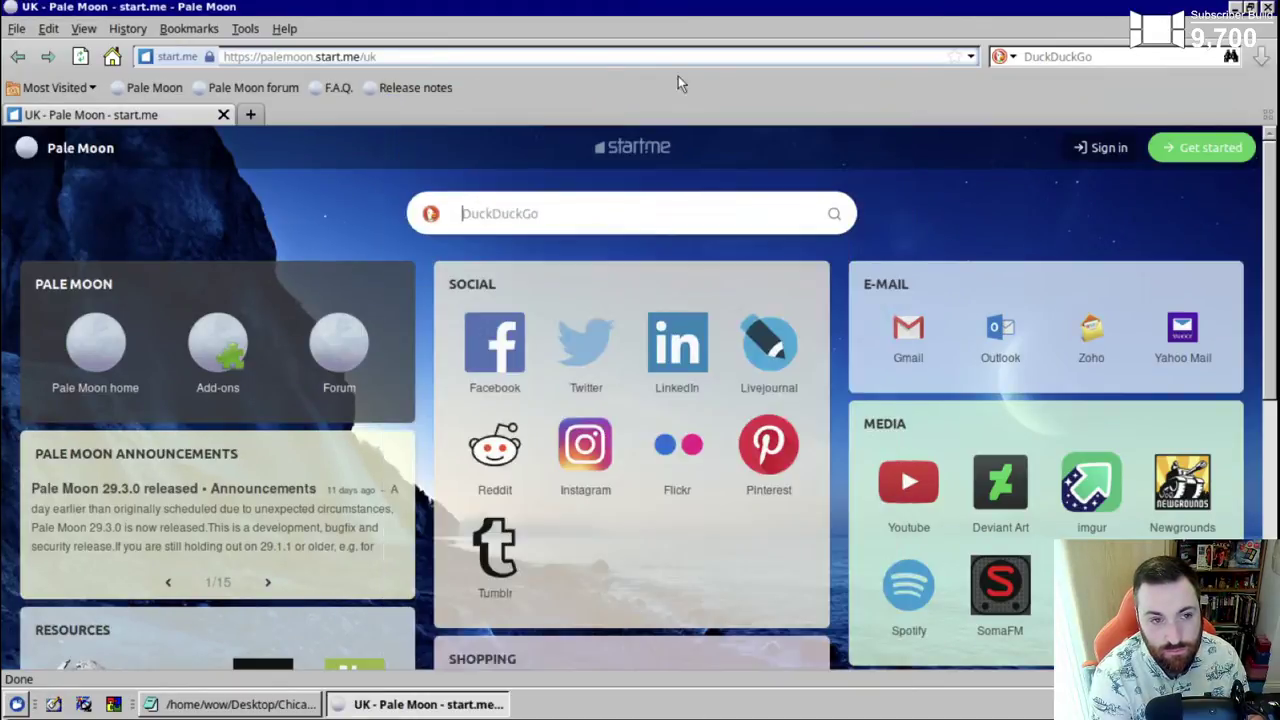
- Bring Pale Moon forward and browse its menus down to today's recent history
click(246, 29)
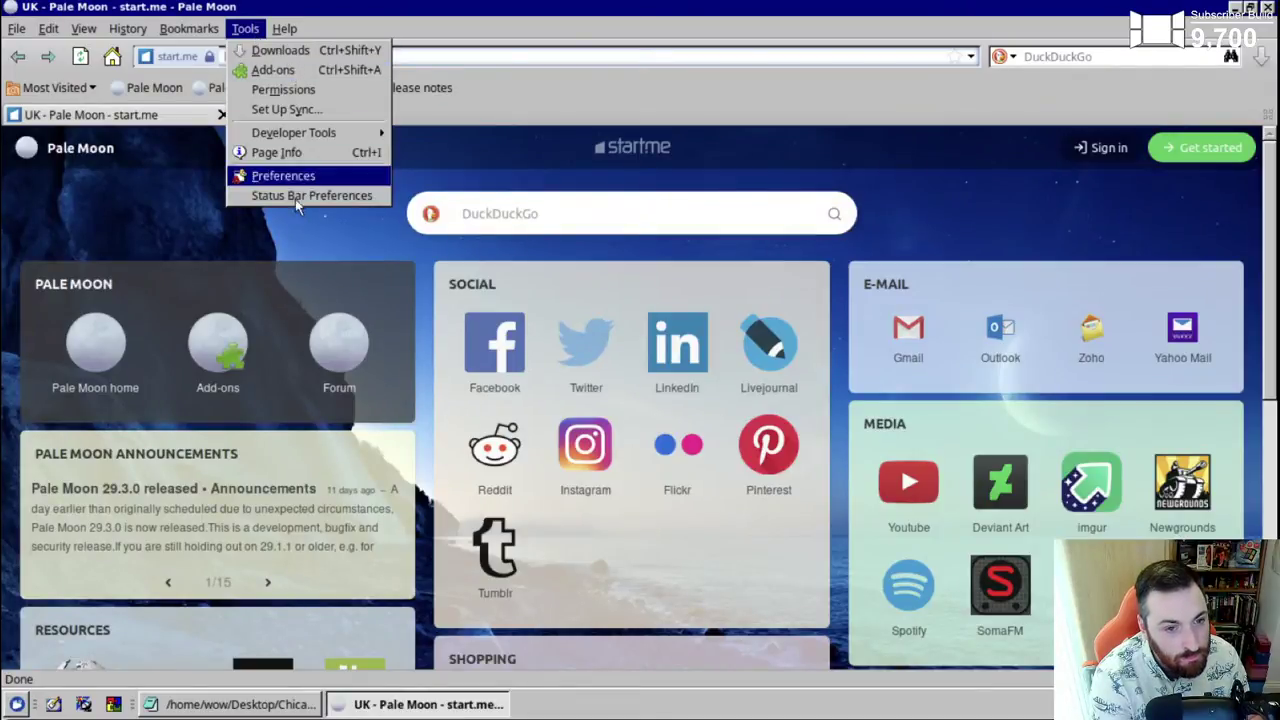
mouse_move(116, 30)
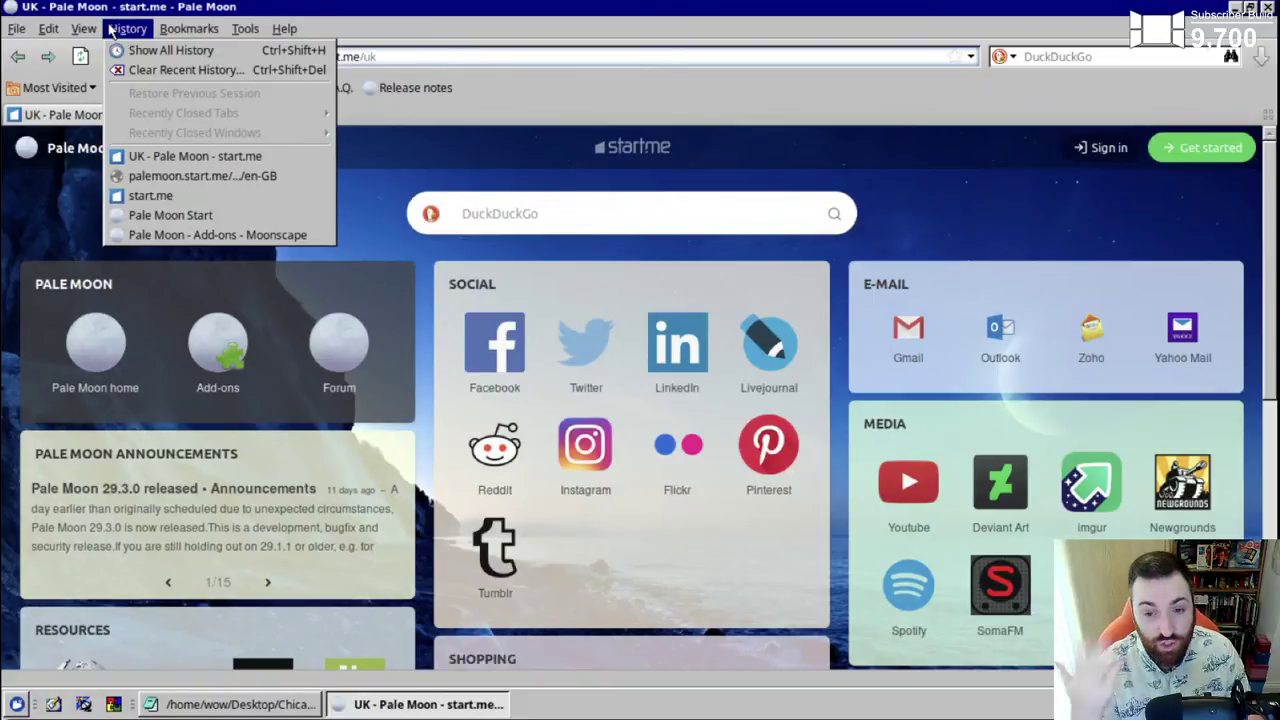
mouse_move(17, 33)
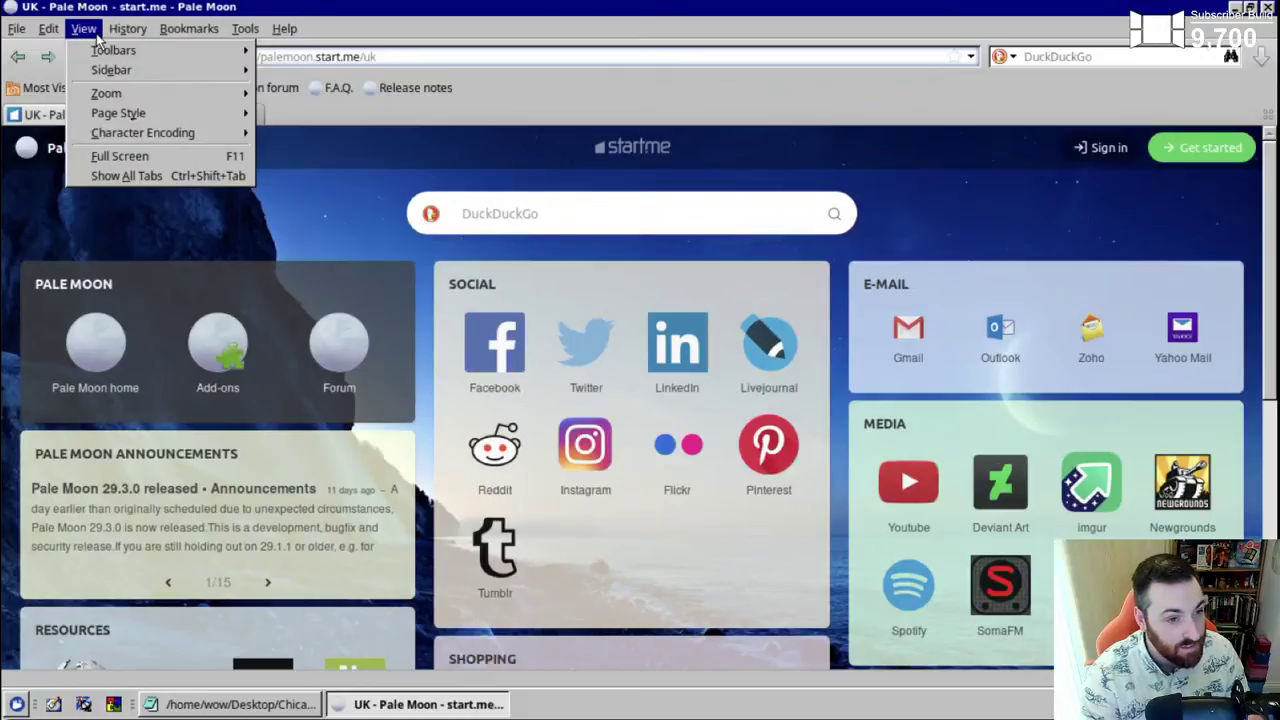
mouse_move(127, 57)
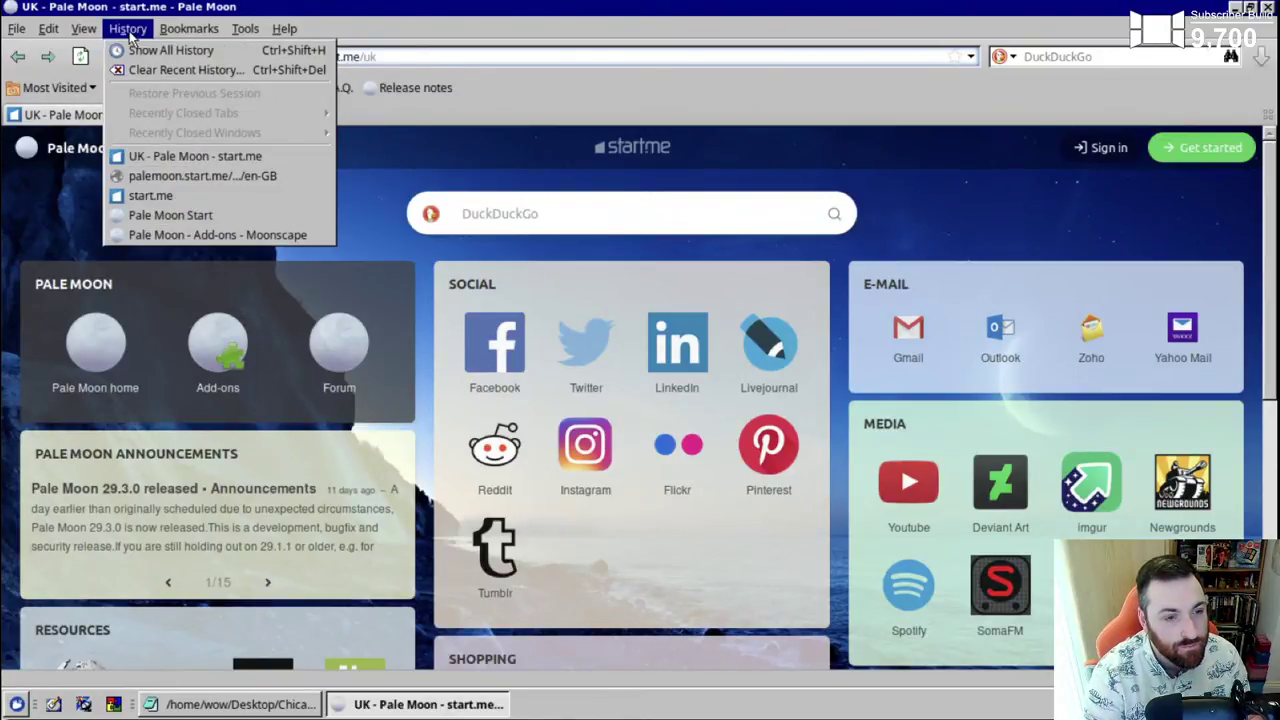
- Open the History library, then reach the Pale Moon Add-ons site via start.me's PALE MOON section
click(153, 51)
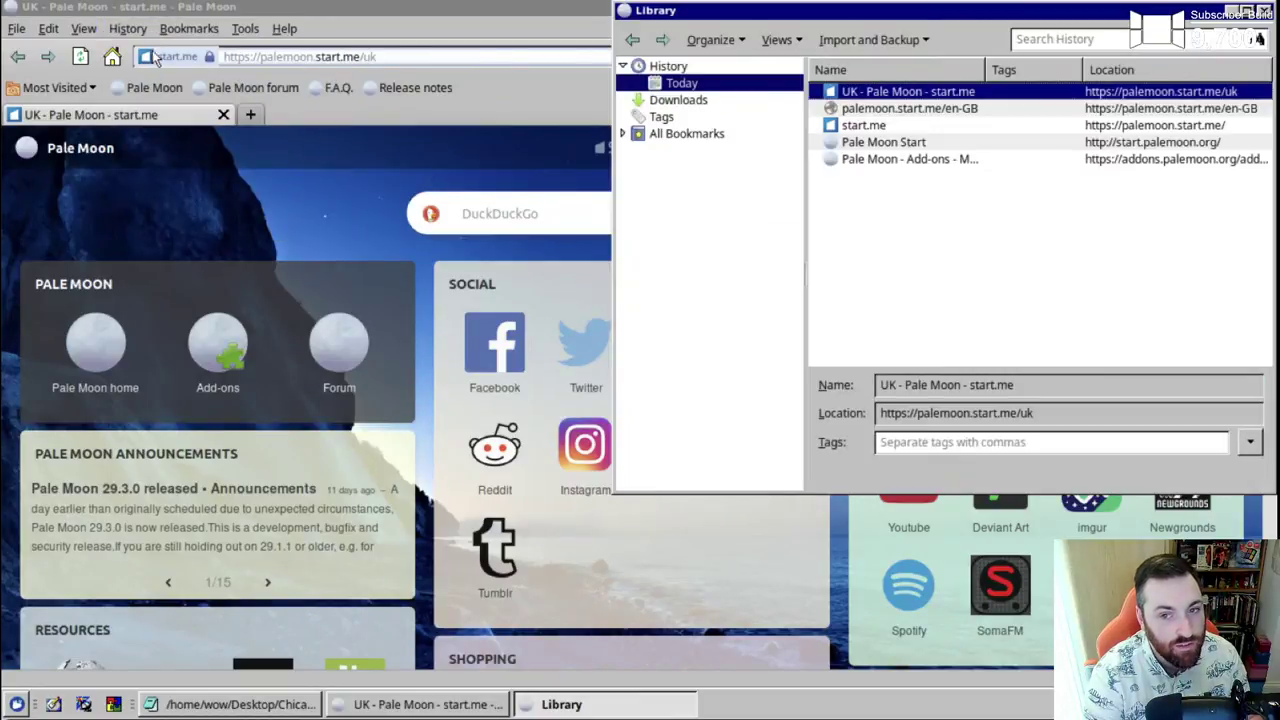
drag(925, 16, 590, 96)
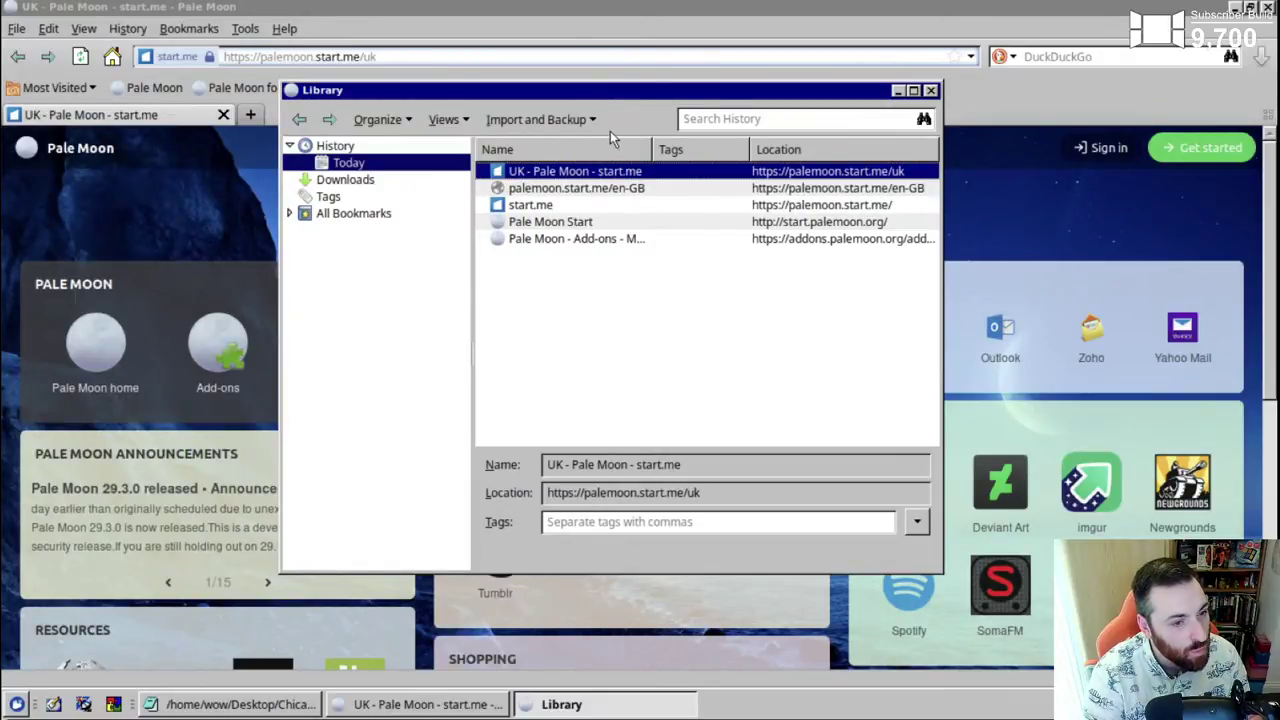
click(178, 286)
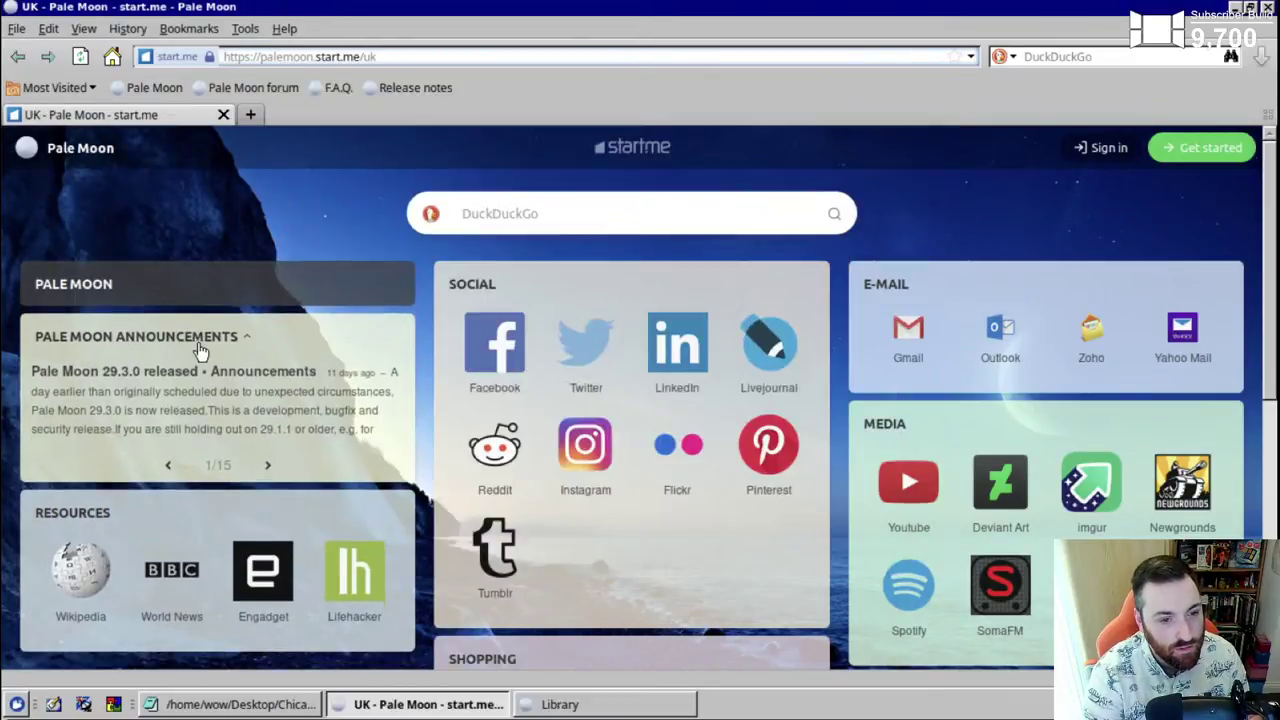
click(197, 289)
click(218, 355)
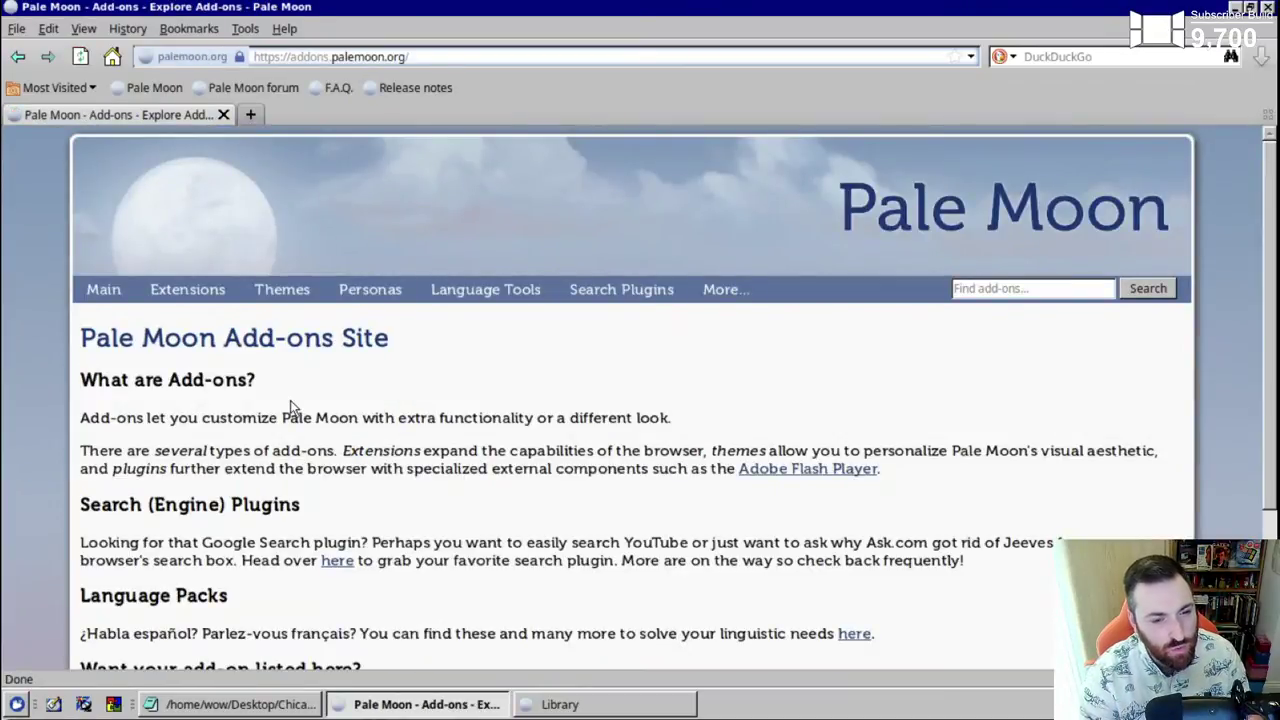
- Open the Moonscape theme from the Themes list and scroll to its Install Now button
click(274, 295)
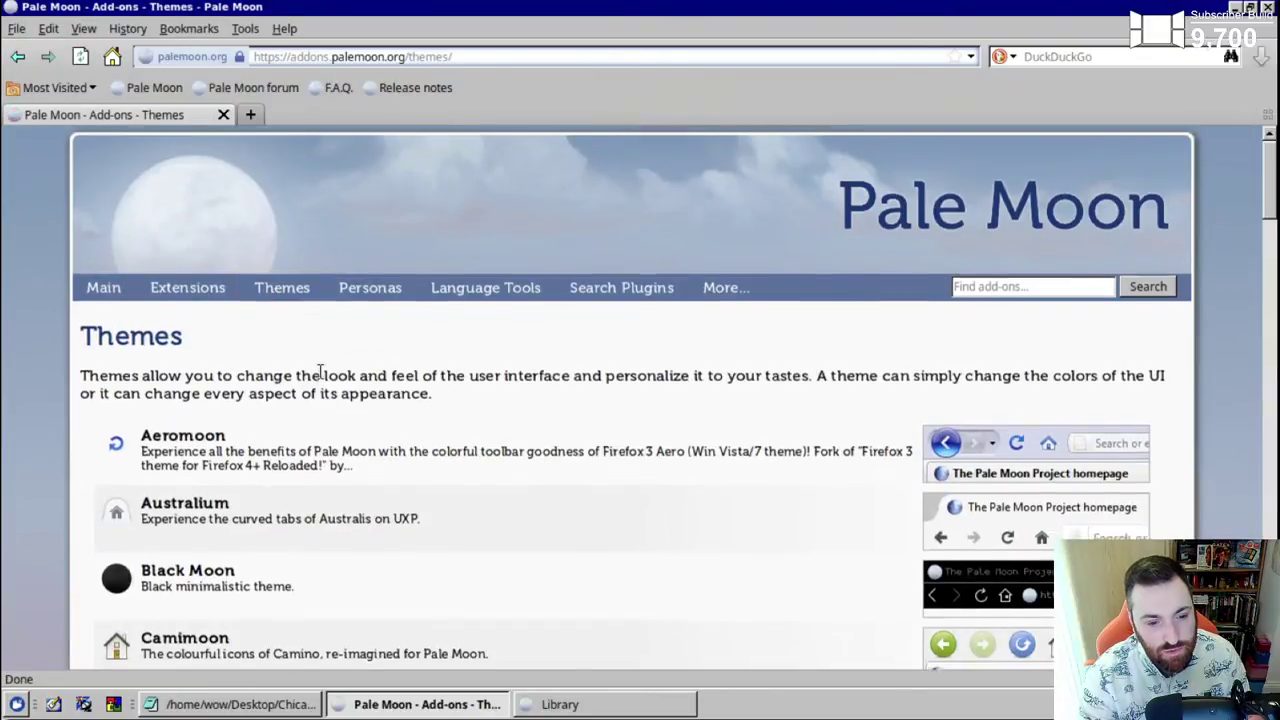
scroll(320, 375, down, 10)
scroll(322, 380, down, 10)
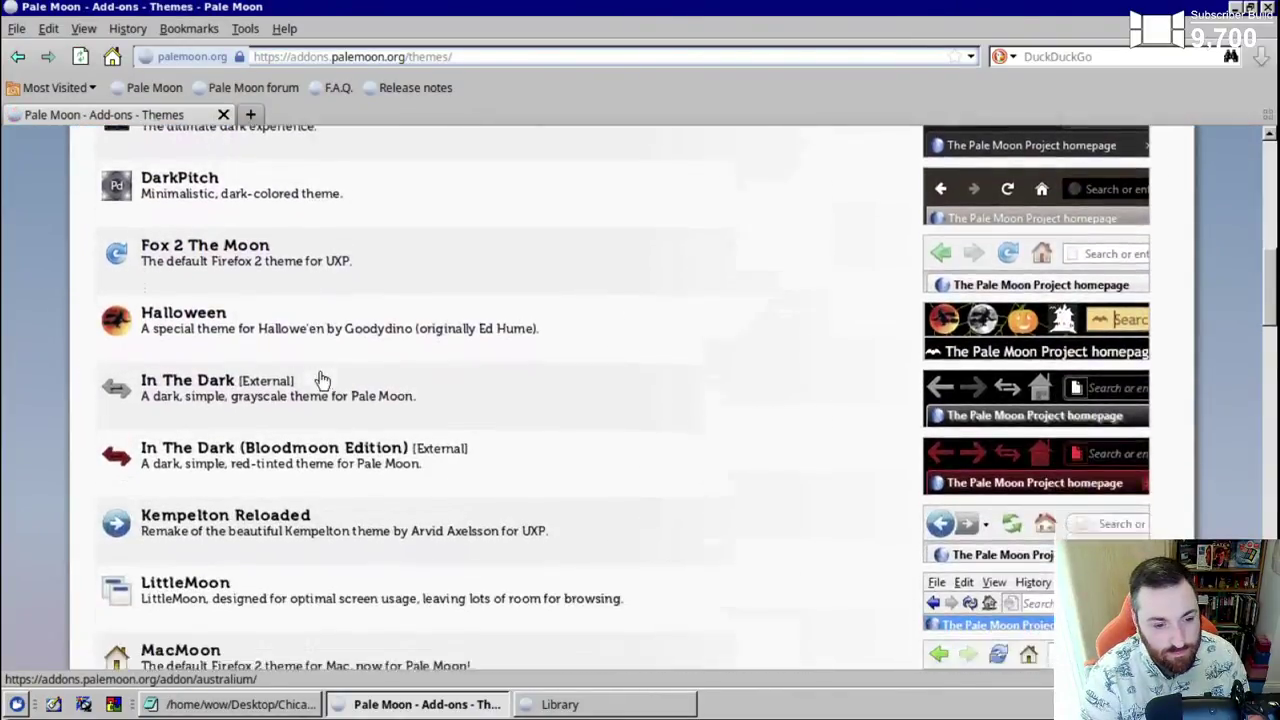
scroll(322, 380, down, 6)
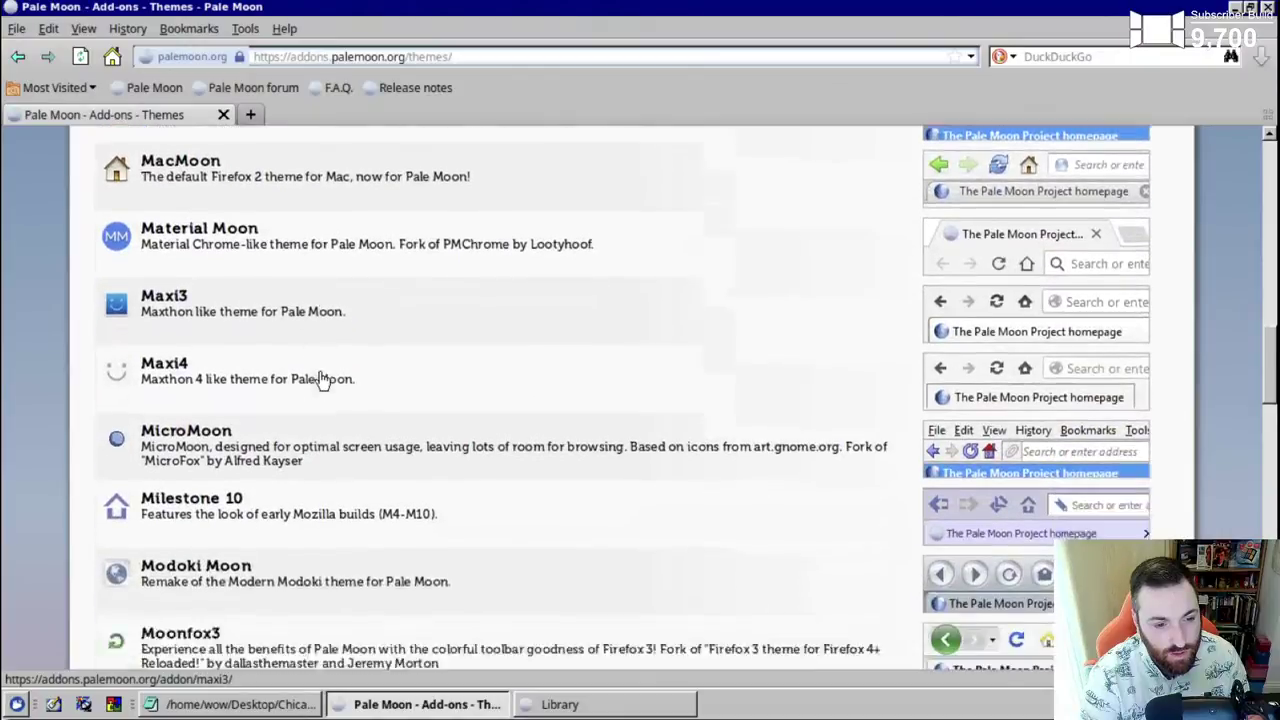
scroll(322, 378, down, 2)
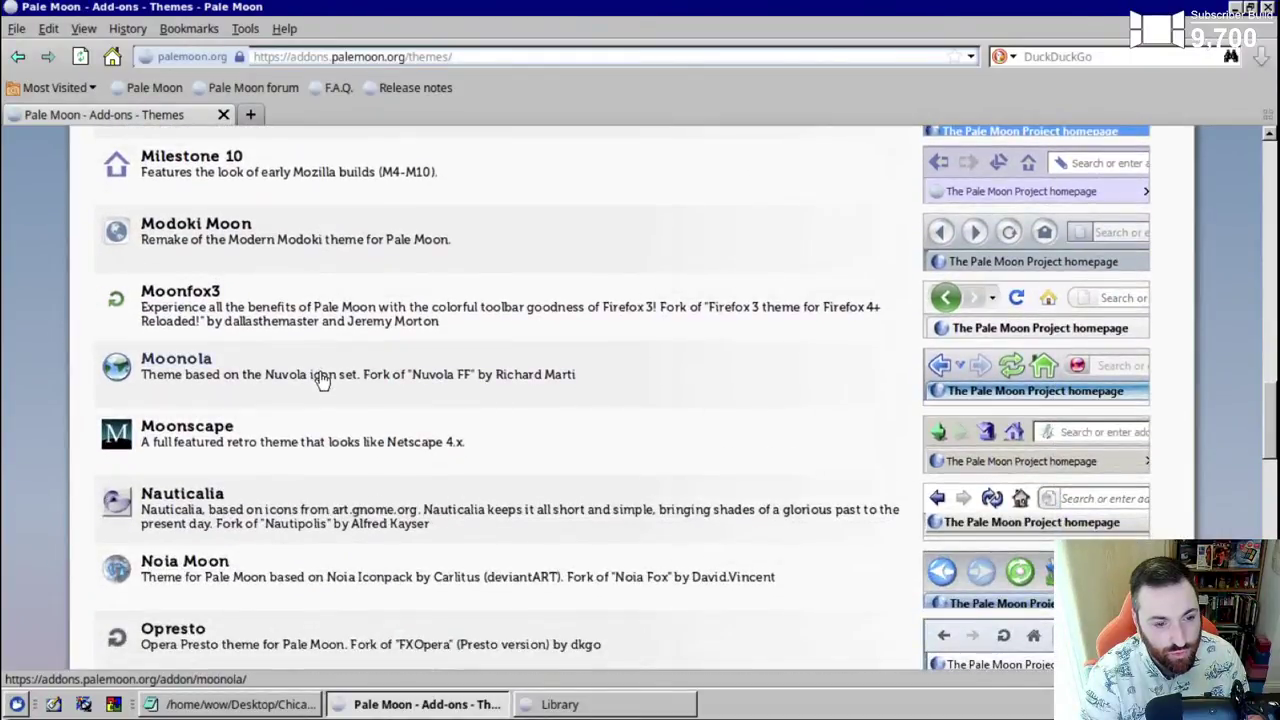
click(236, 436)
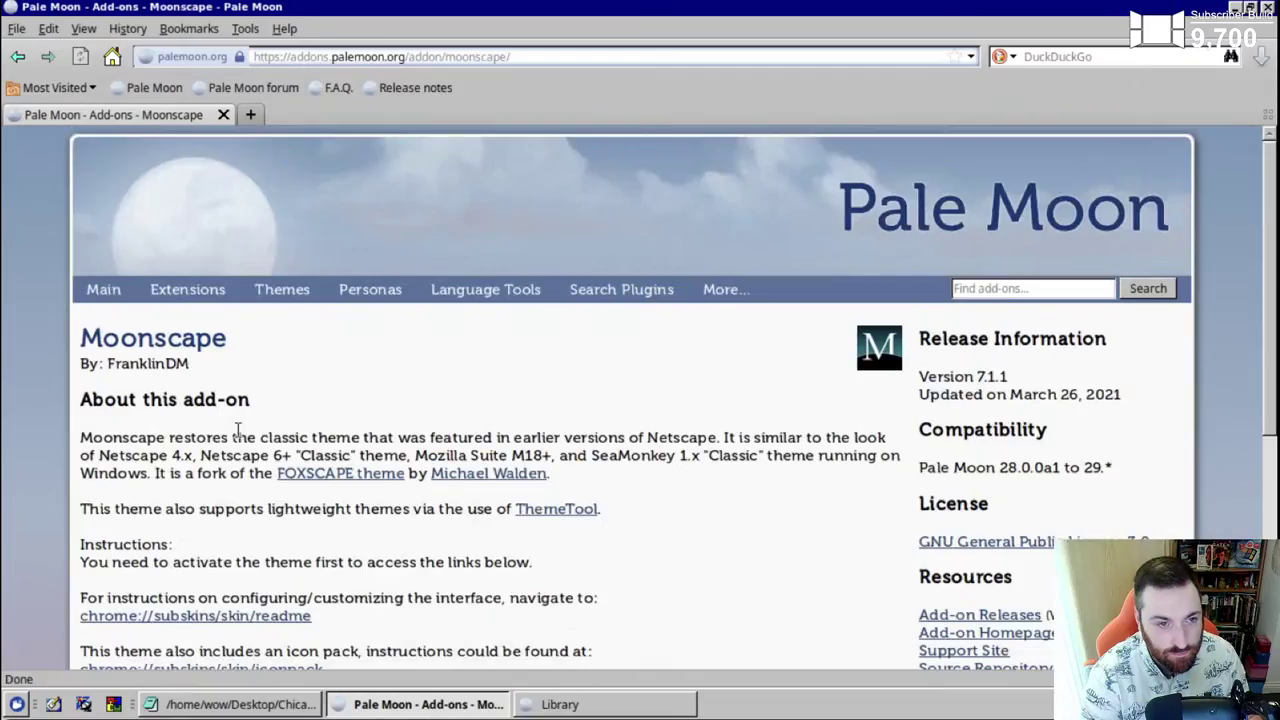
scroll(238, 430, down, 5)
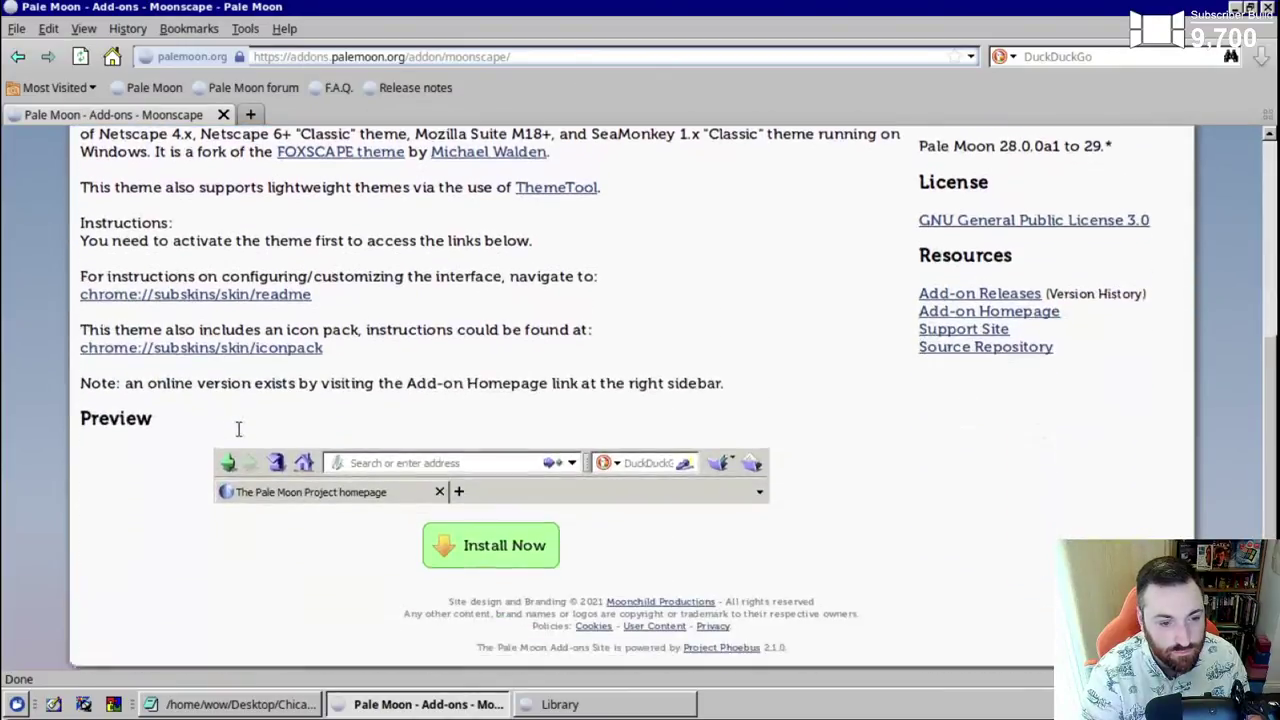
- Install the Moonscape theme, restart Pale Moon, and raise the Chicago95 Post-Install notes
click(481, 510)
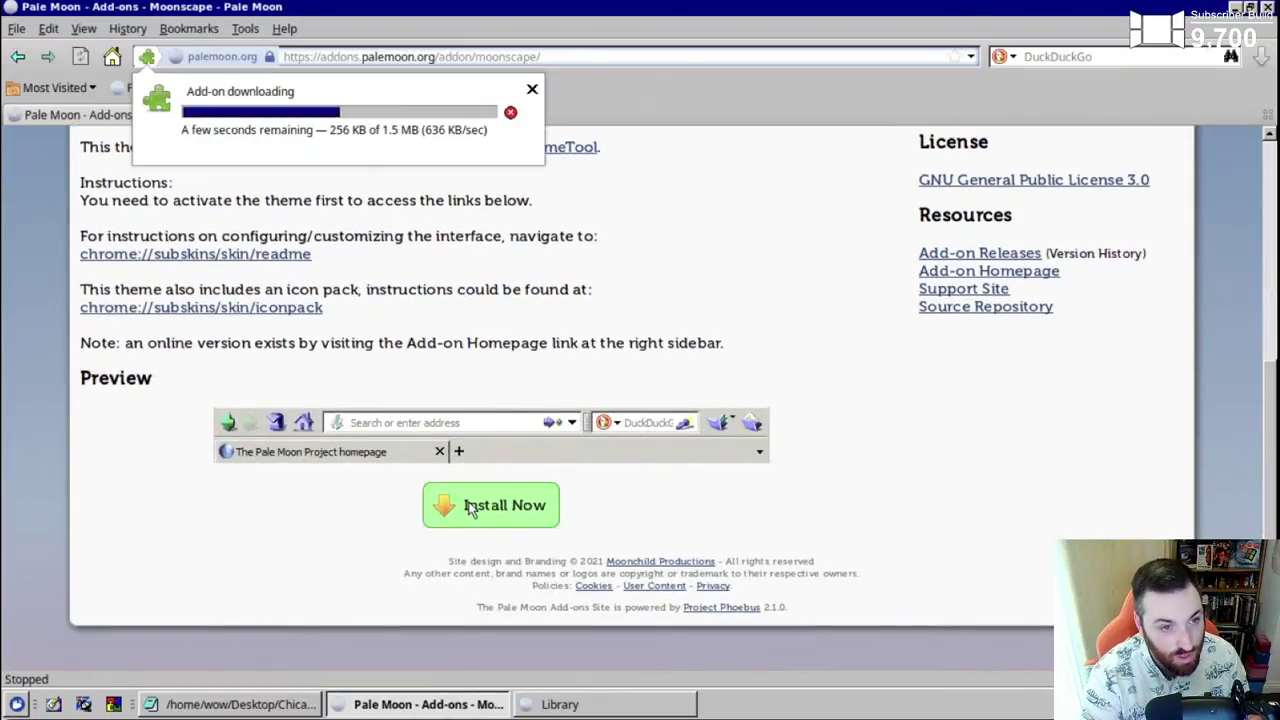
click(830, 424)
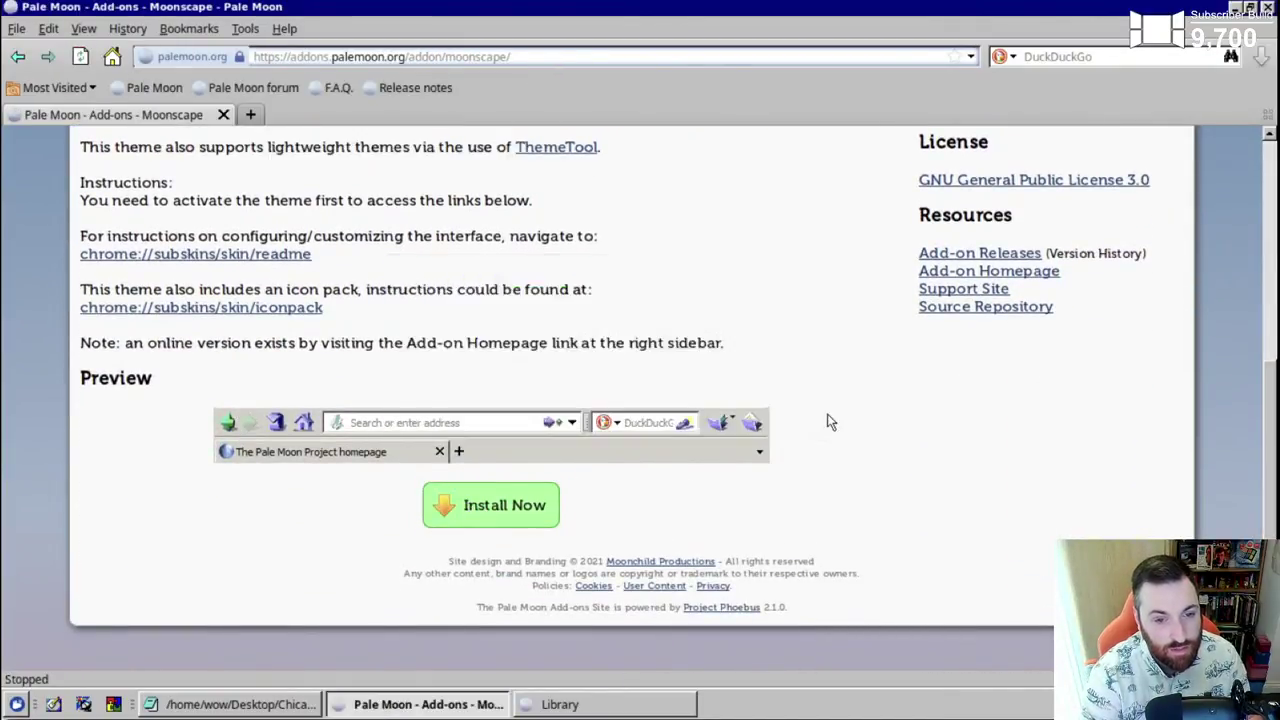
click(399, 149)
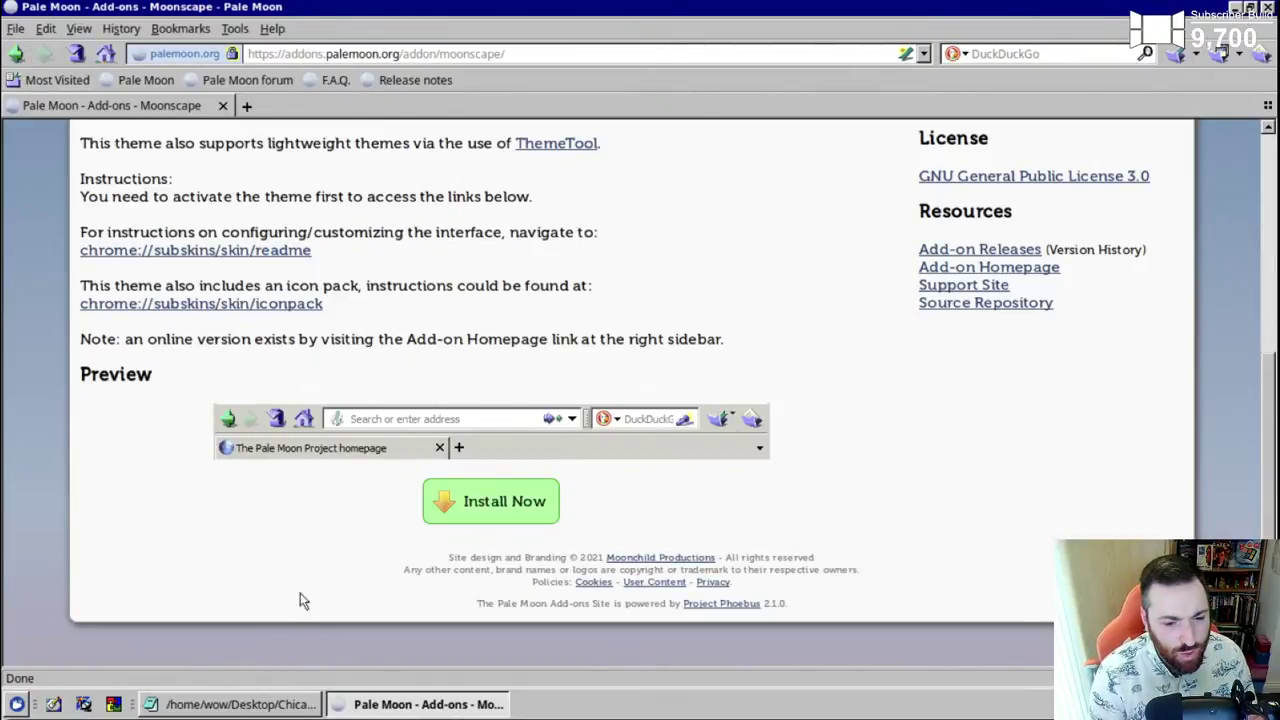
click(222, 709)
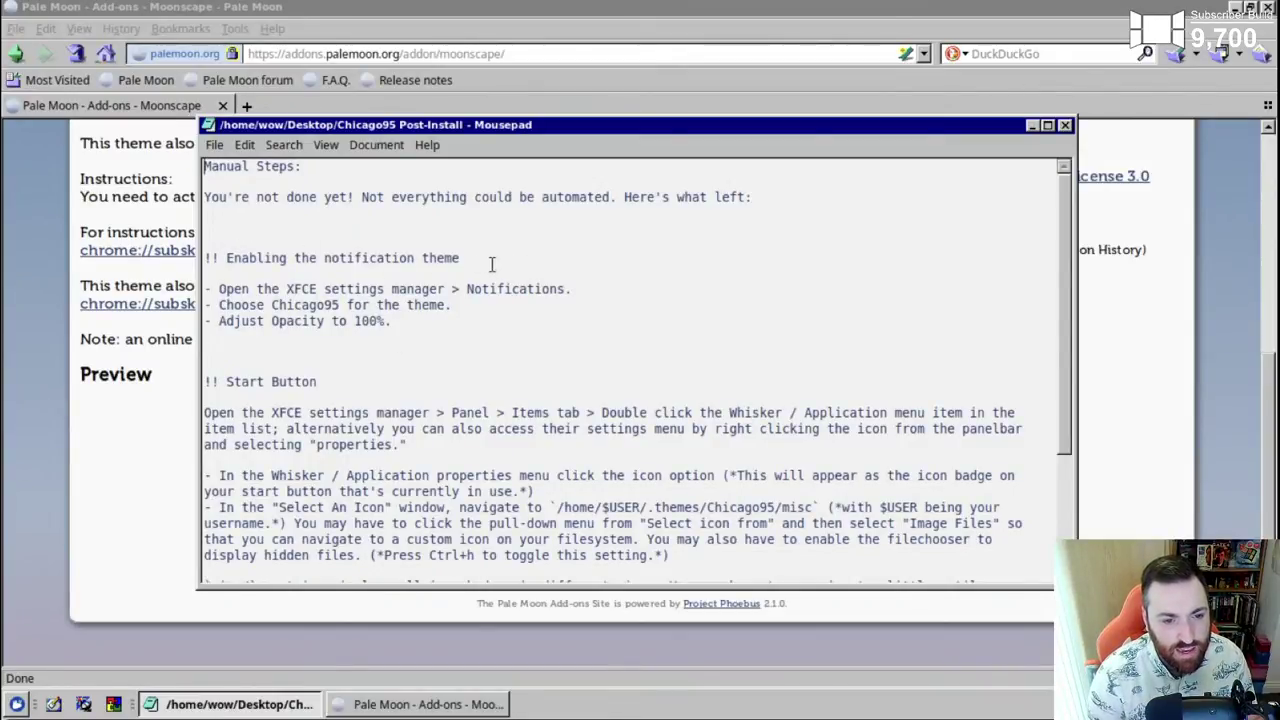
- Review the notification and Start Button steps in the notes, then list the Whisker menu's Settings applications
drag(1068, 418, 1071, 533)
scroll(1044, 315, up, 3)
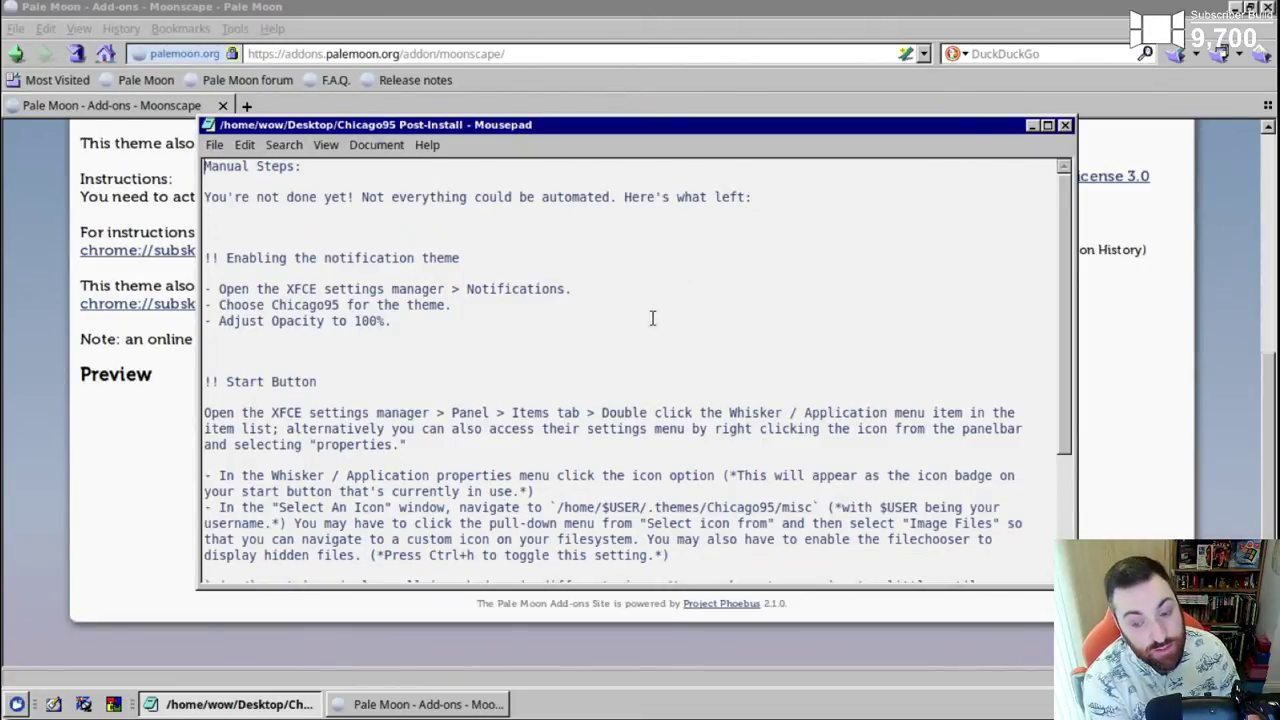
click(17, 704)
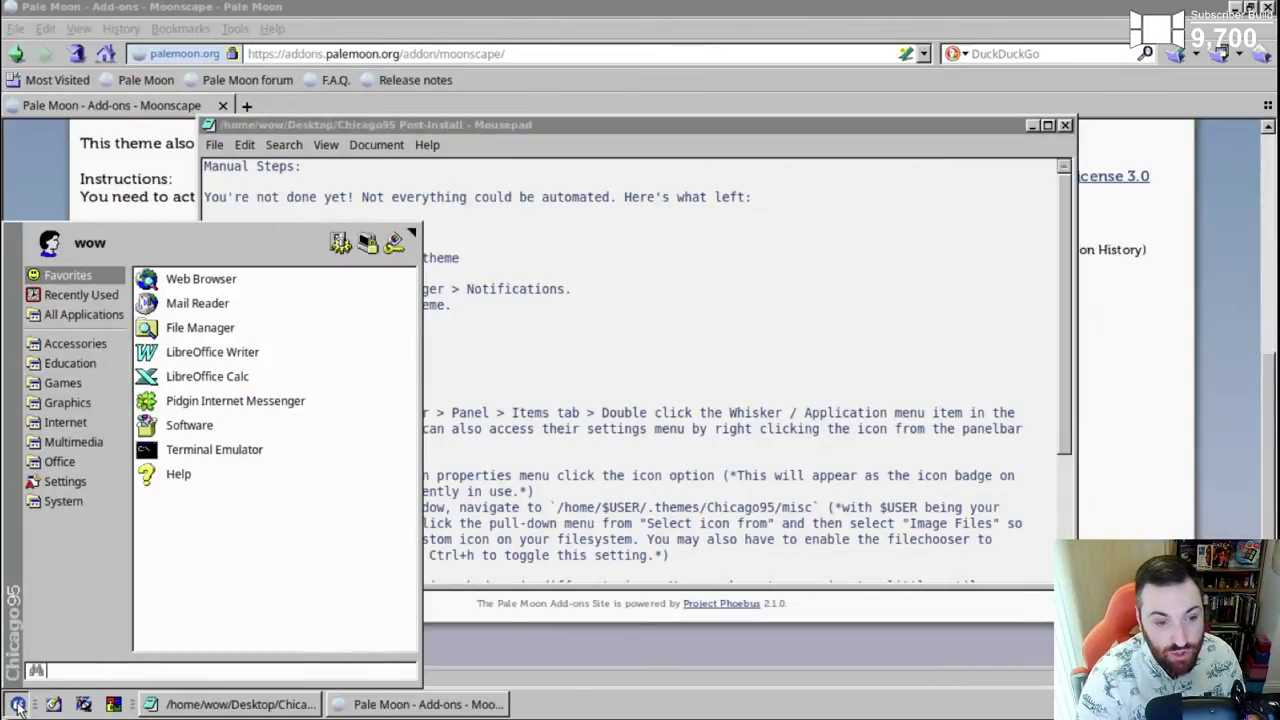
click(71, 500)
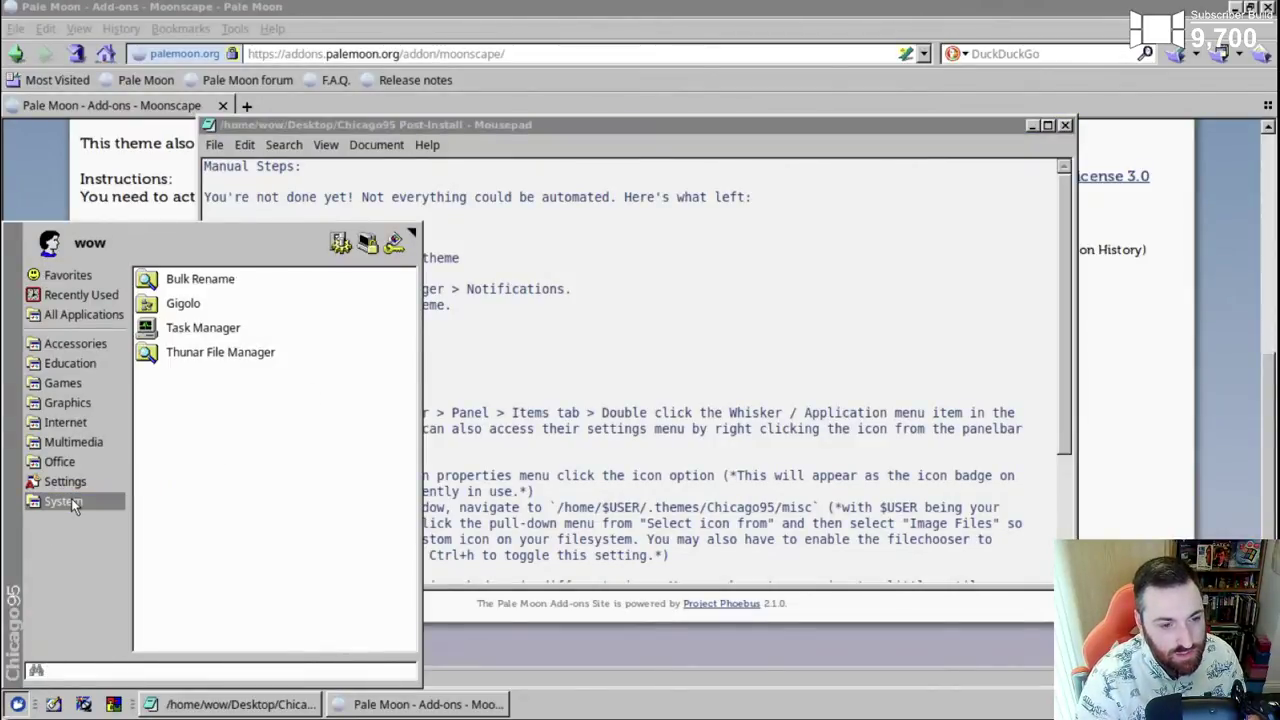
click(72, 487)
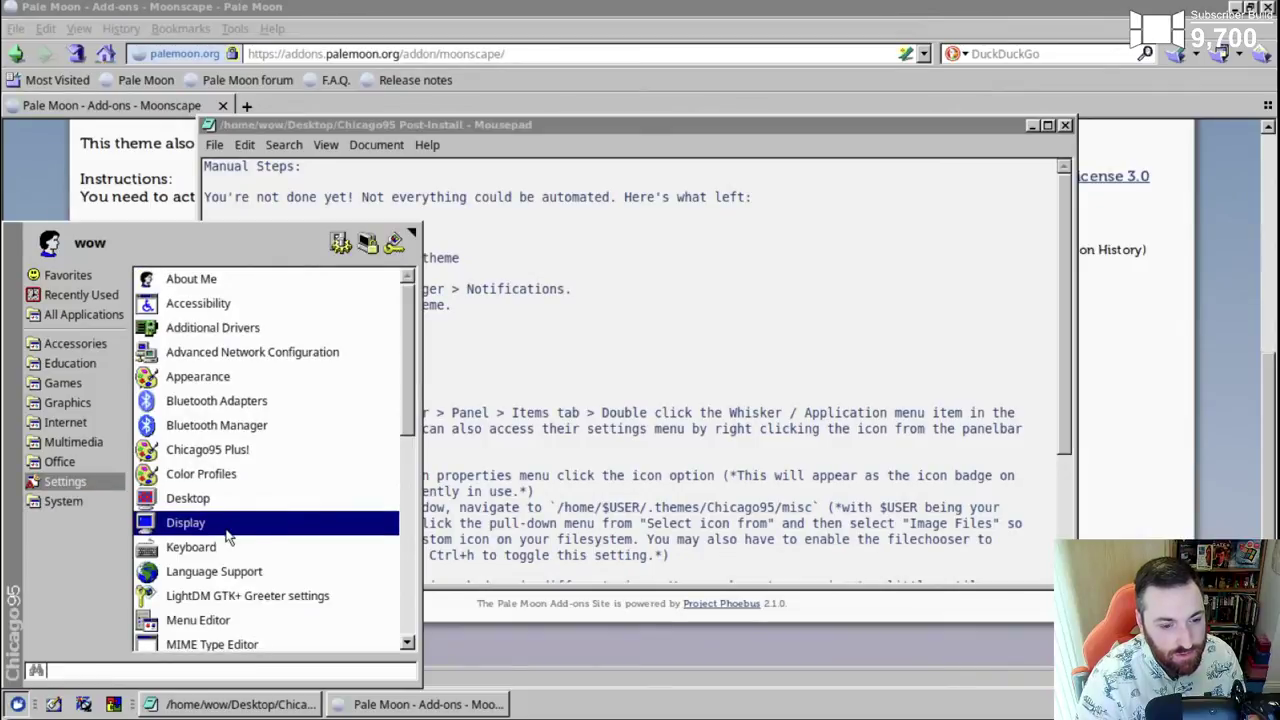
scroll(228, 536, down, 5)
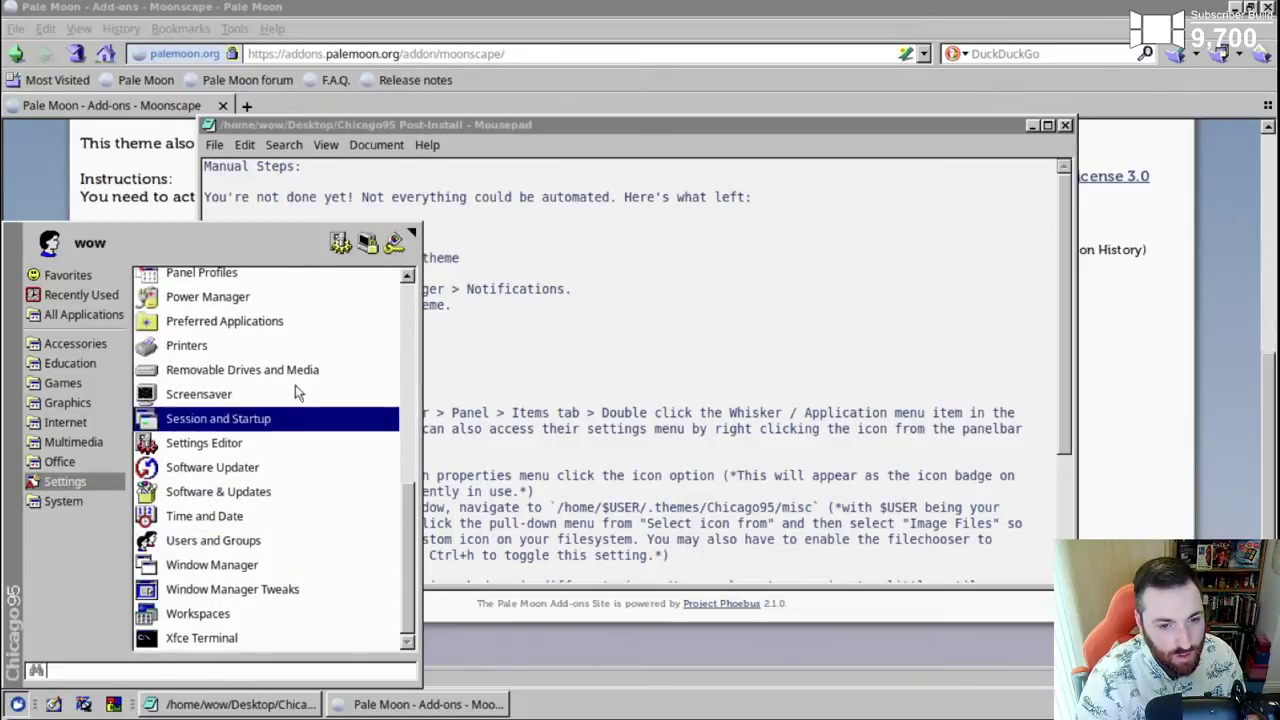
click(429, 336)
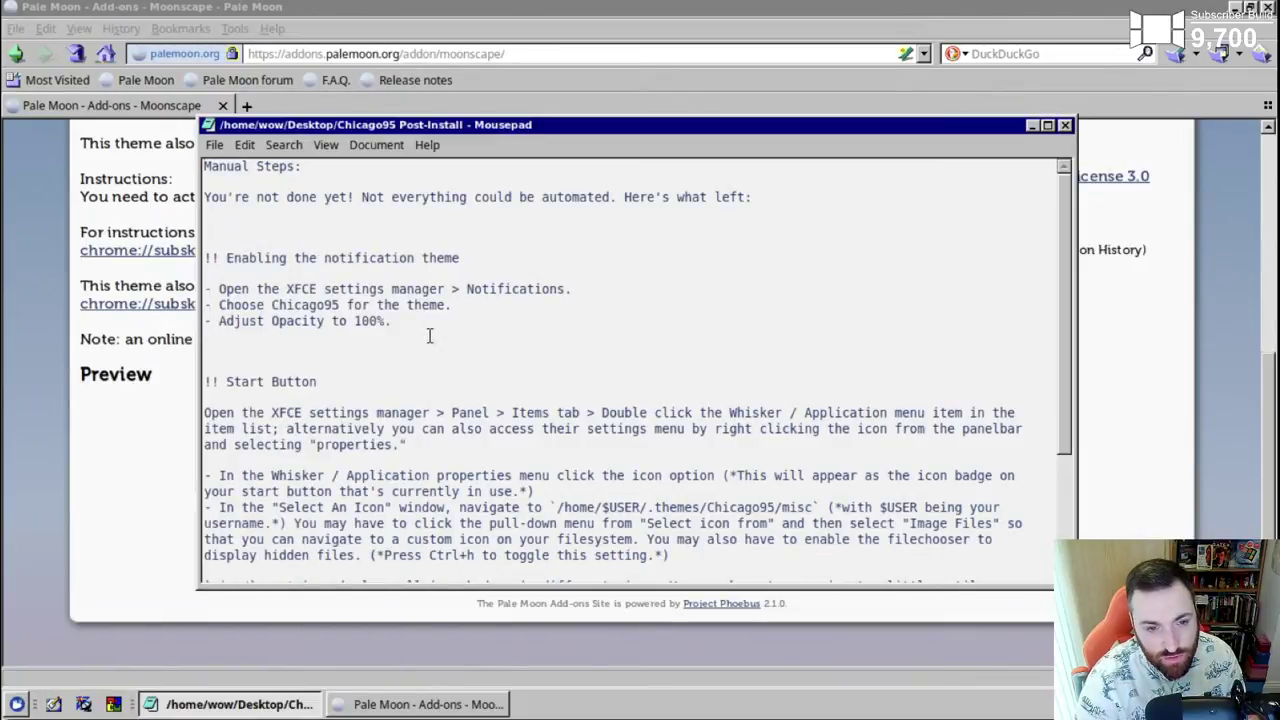
click(17, 704)
click(58, 481)
scroll(271, 534, down, 5)
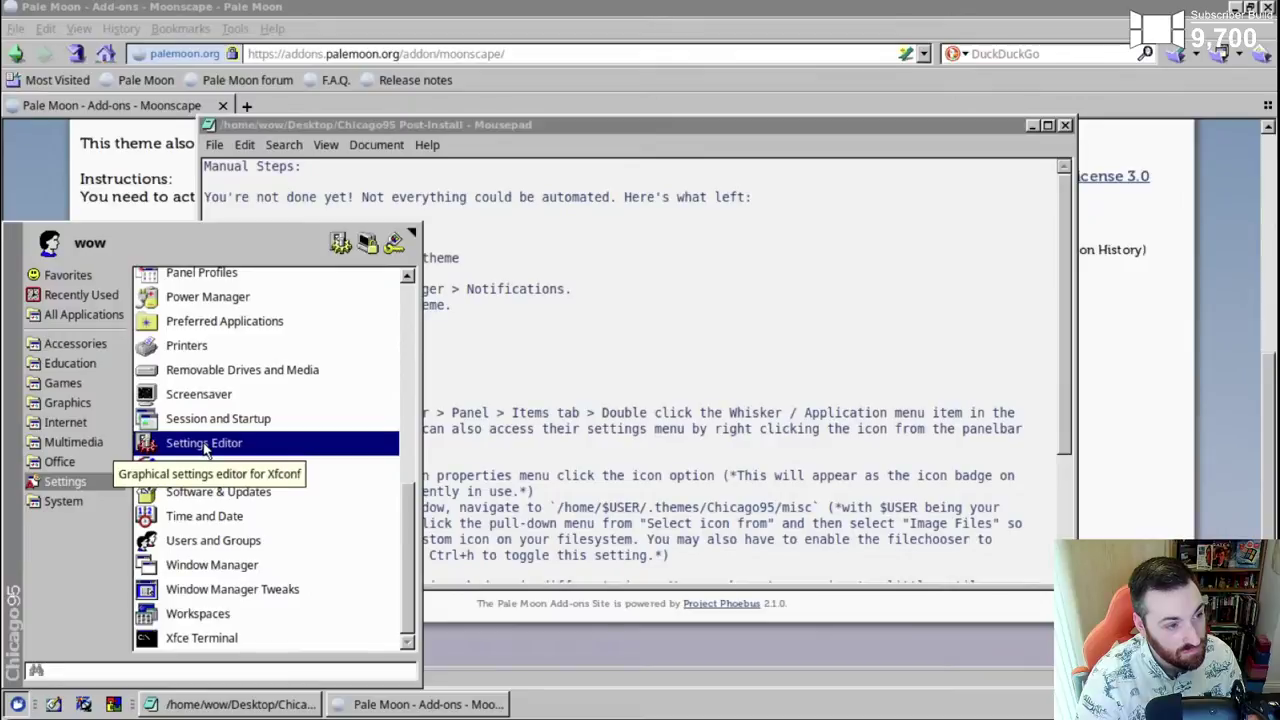
- Launch Settings Editor, move its window aside, and reopen the Whisker Settings list near Notifications
click(204, 446)
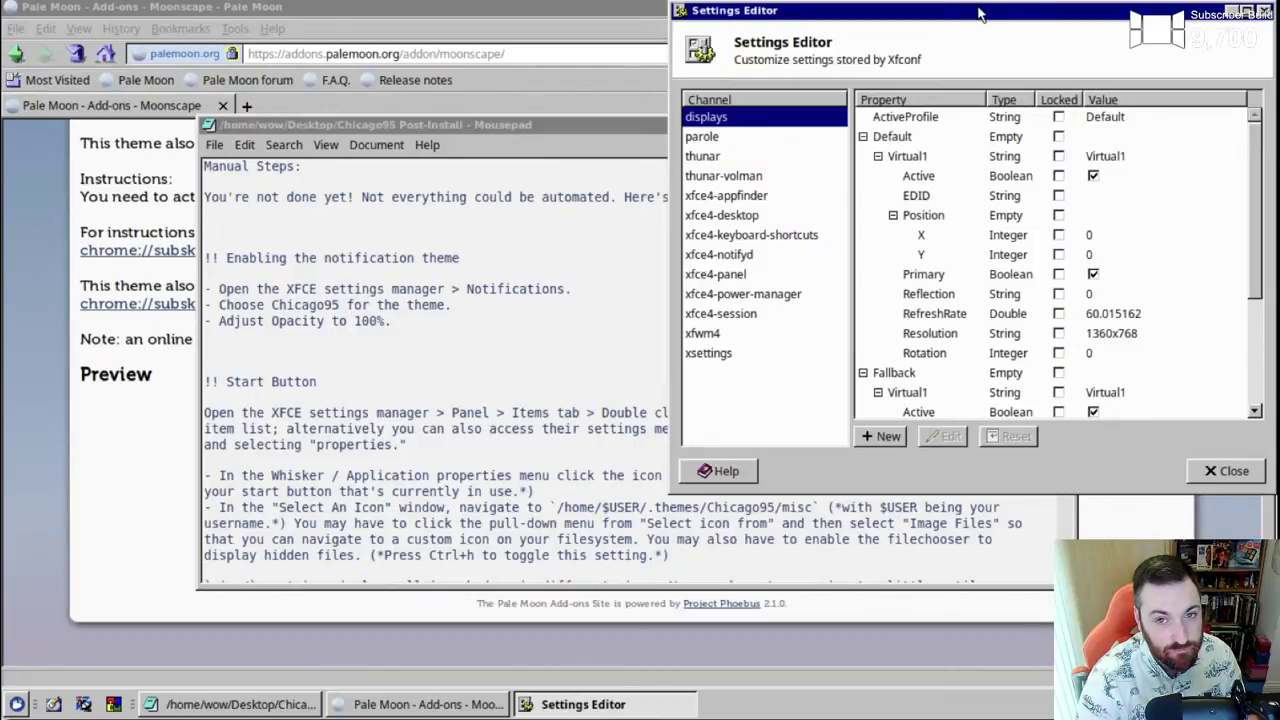
drag(980, 14, 874, 144)
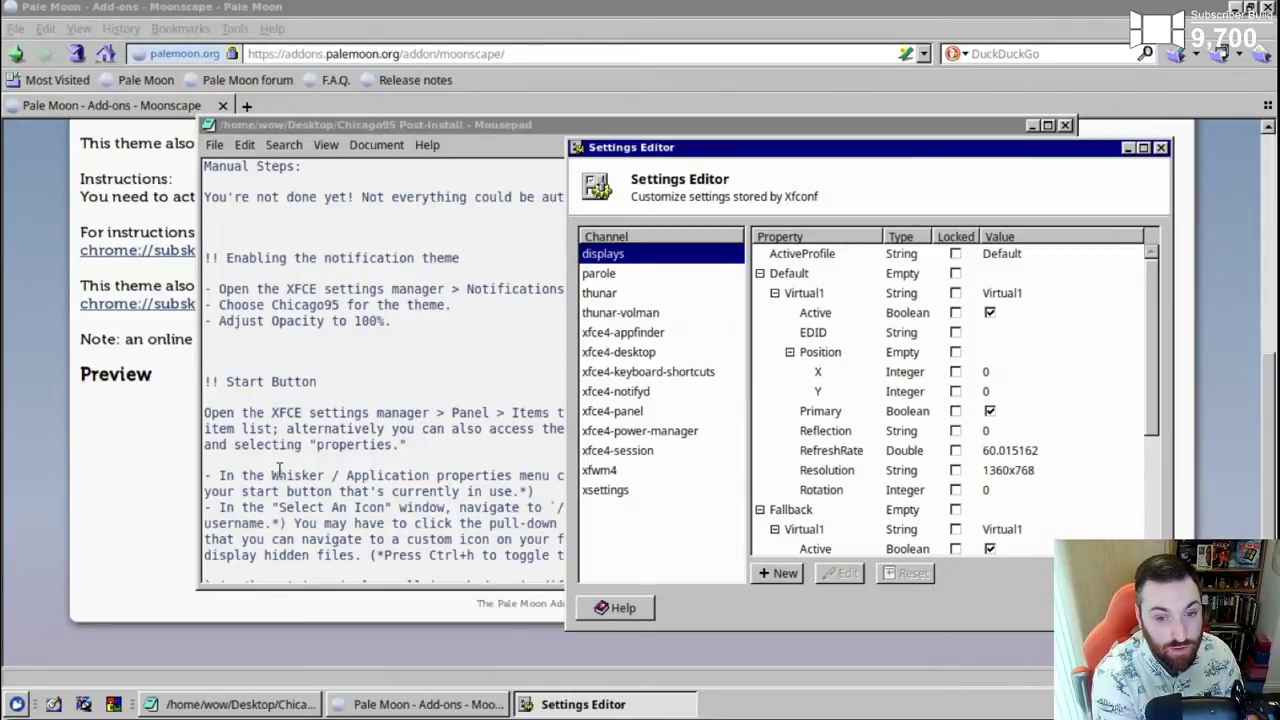
click(16, 706)
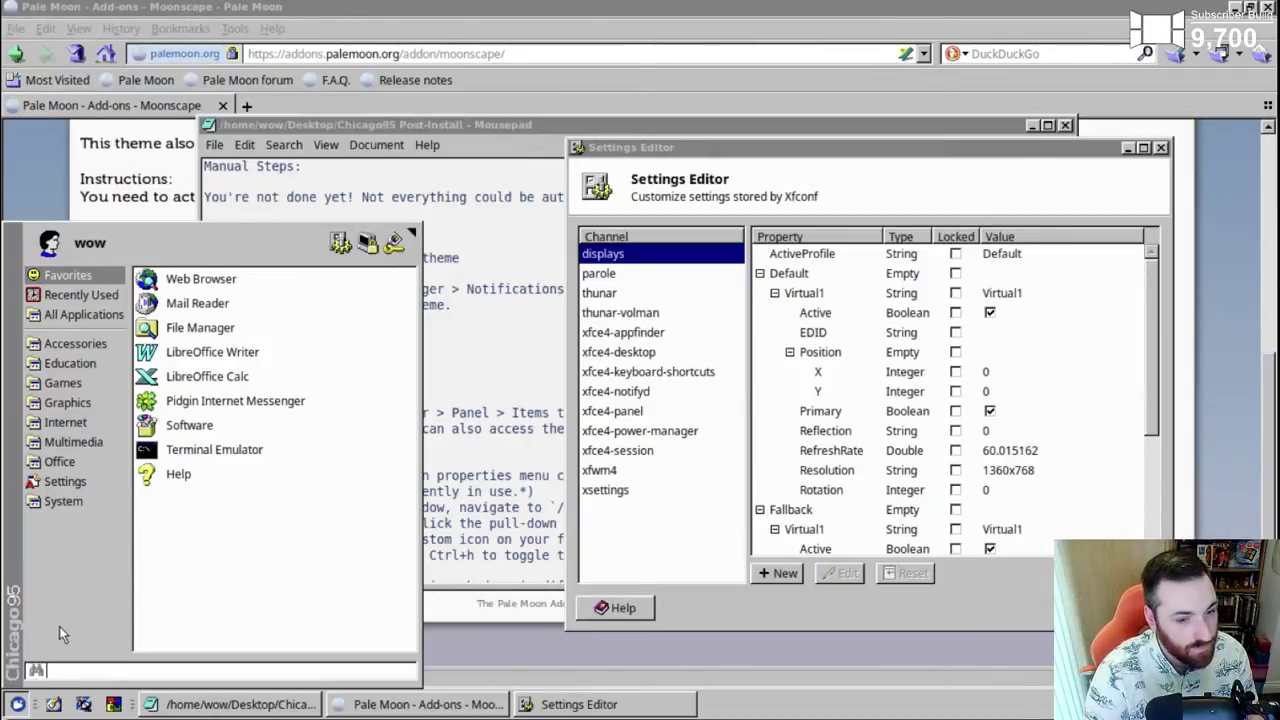
click(45, 485)
scroll(255, 565, down, 3)
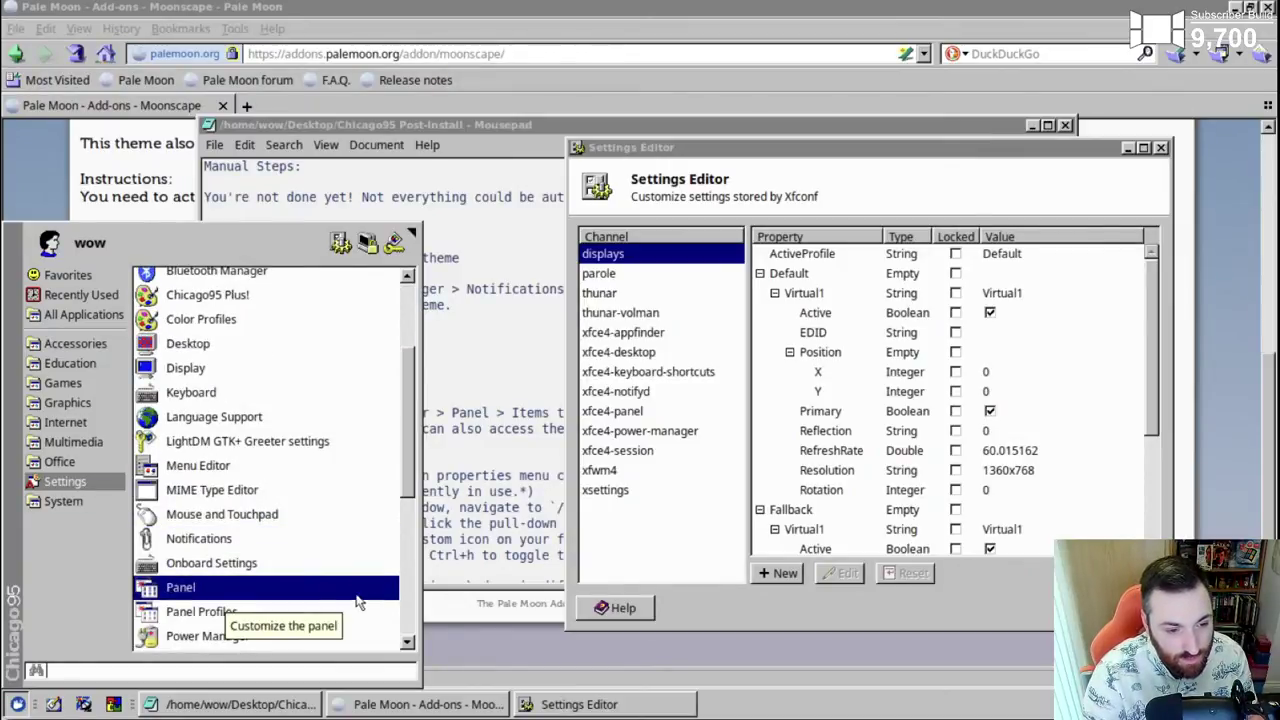
- Open Notifications settings and choose the Chicago95 notification theme
click(215, 543)
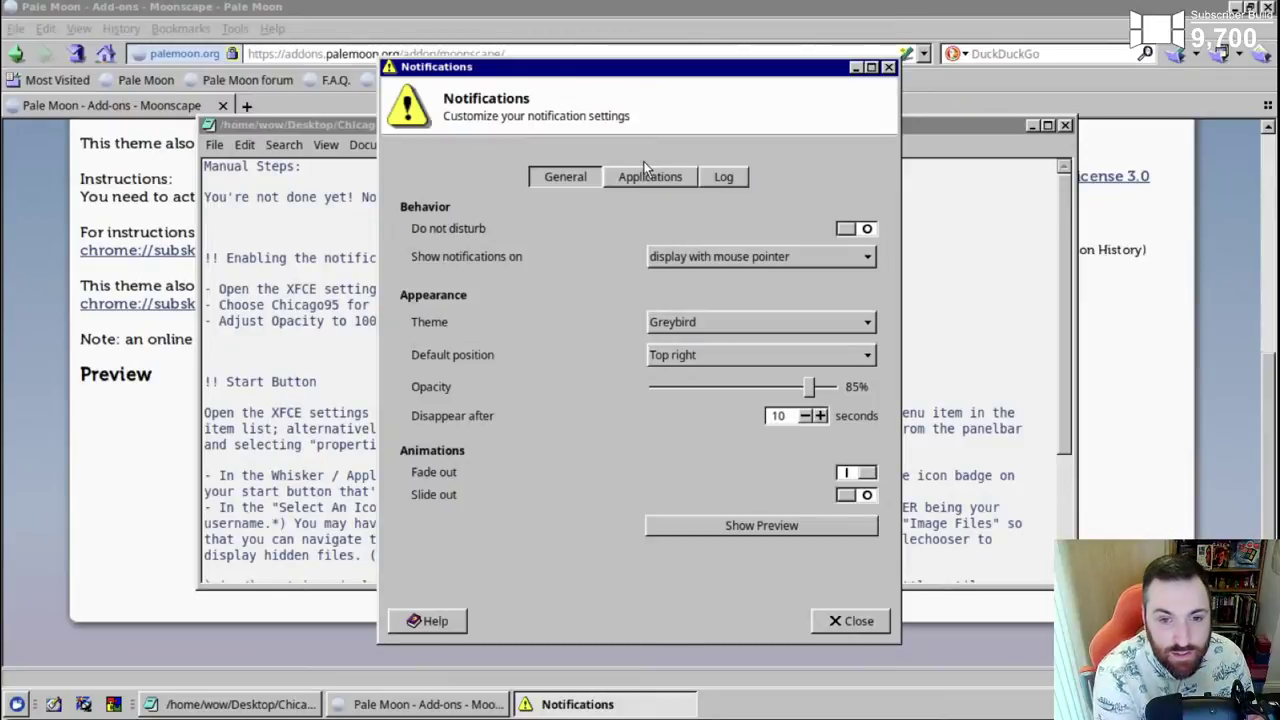
drag(632, 69, 694, 76)
click(772, 336)
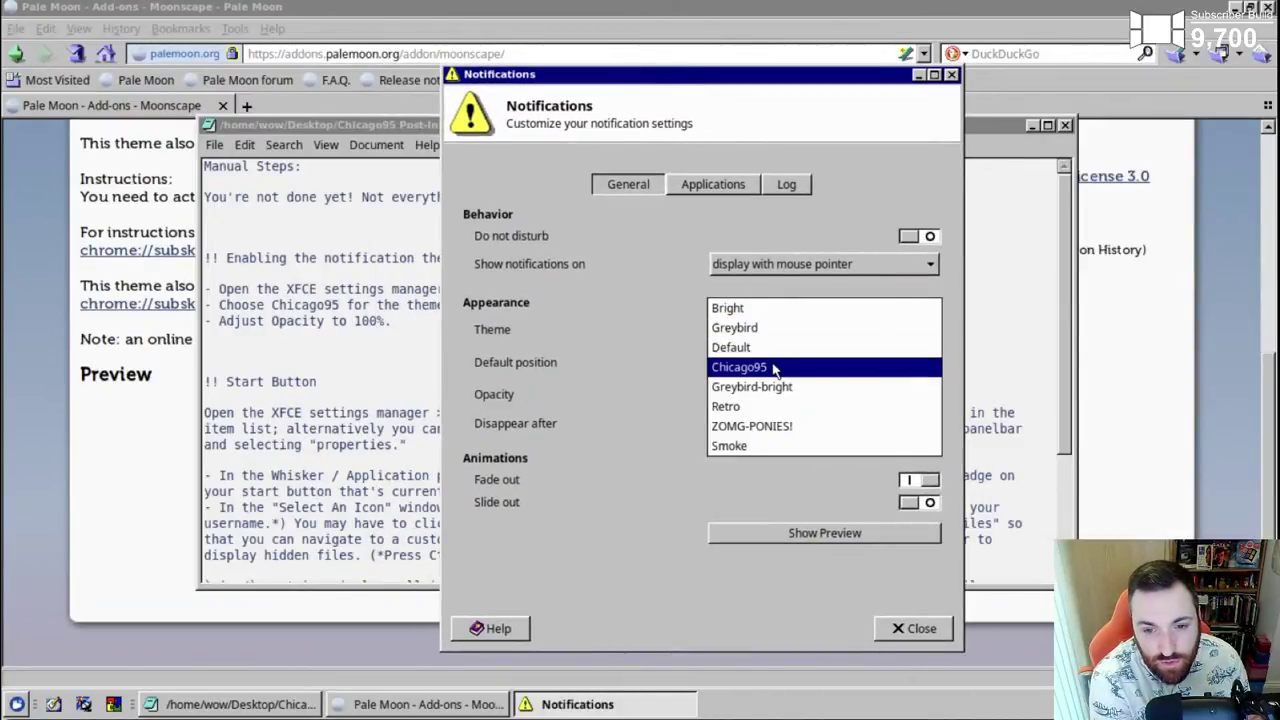
click(773, 367)
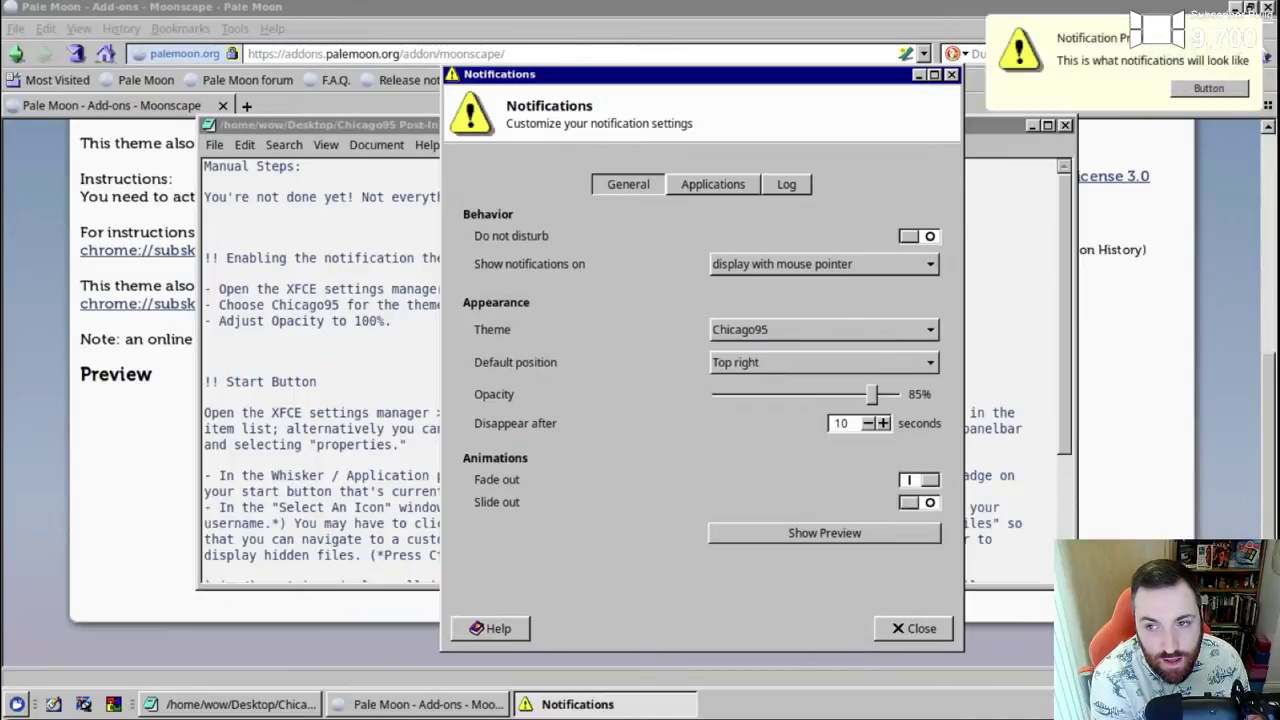
- Place notifications at the bottom right and close the Notifications settings
mouse_move(677, 74)
mouse_down()
mouse_move(800, 74)
mouse_move(699, 74)
mouse_up()
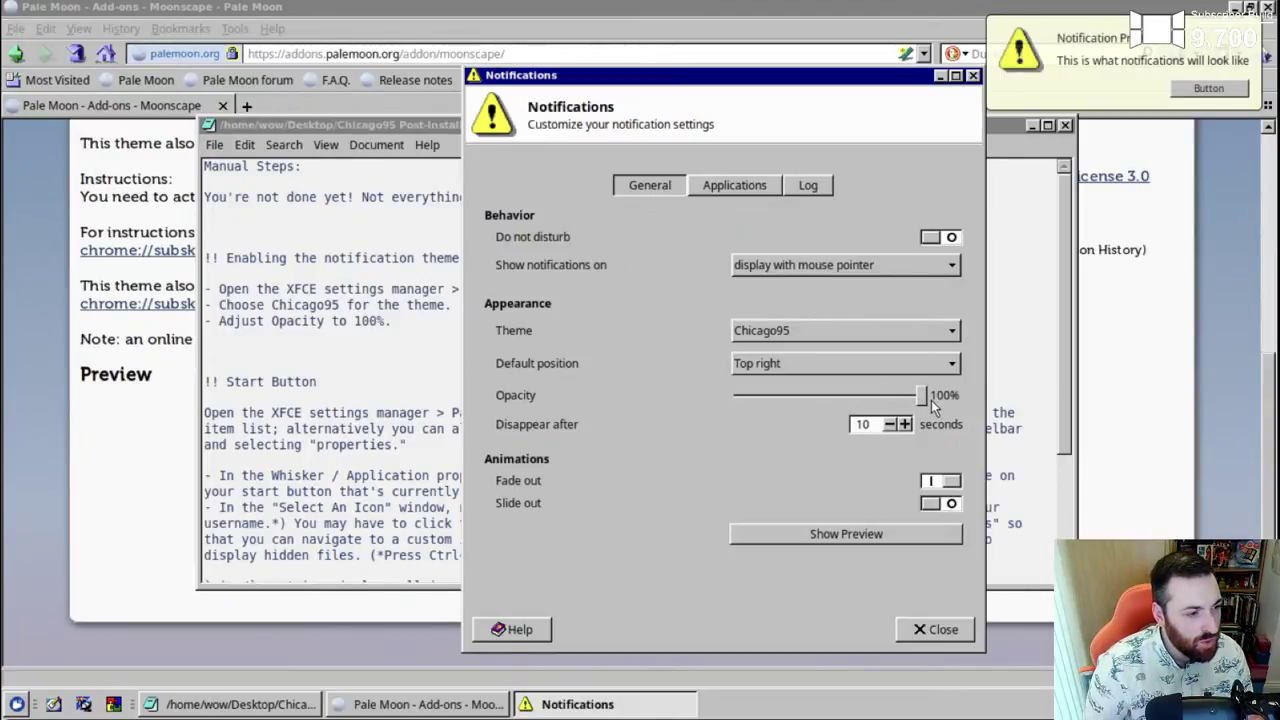
click(790, 363)
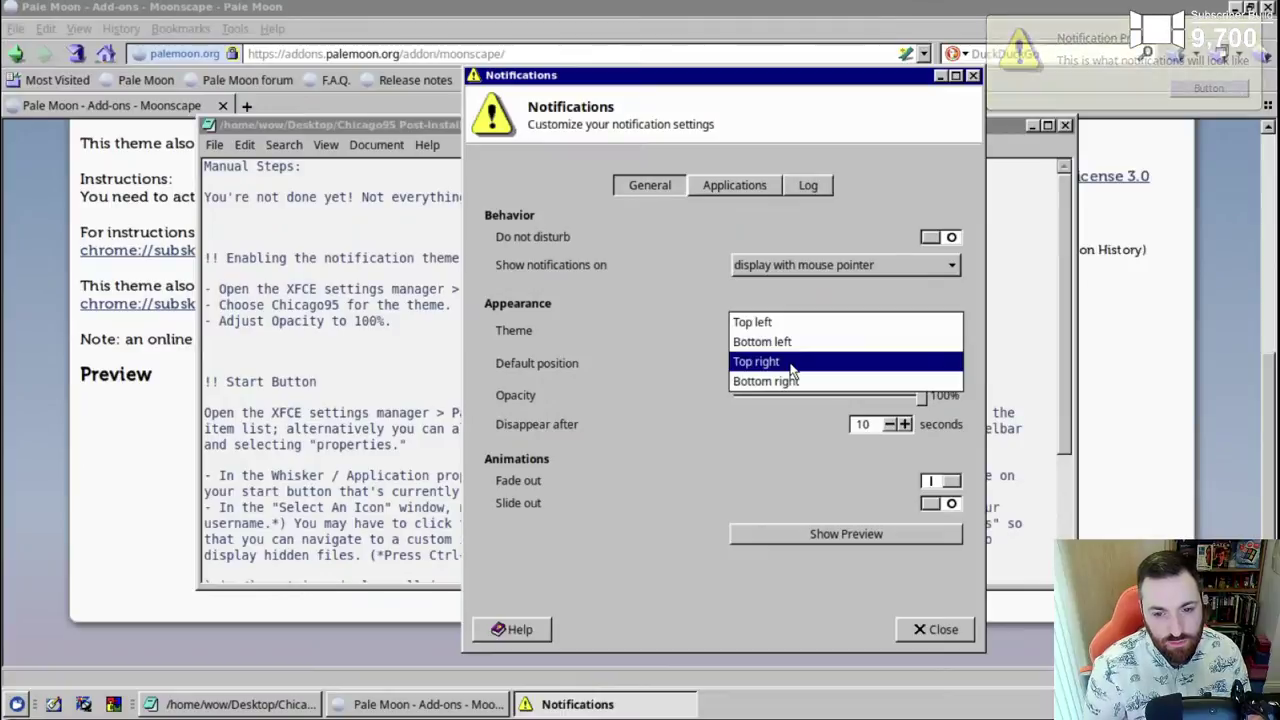
click(794, 382)
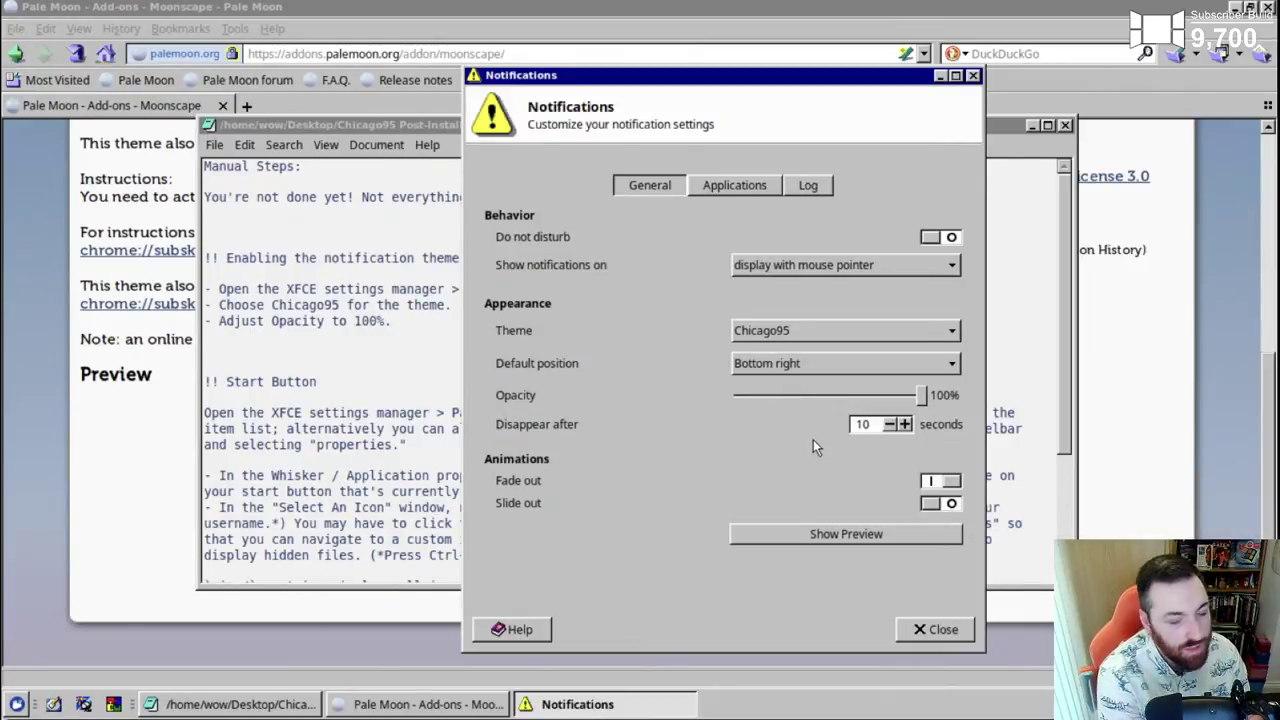
click(929, 631)
scroll(1061, 453, down, 3)
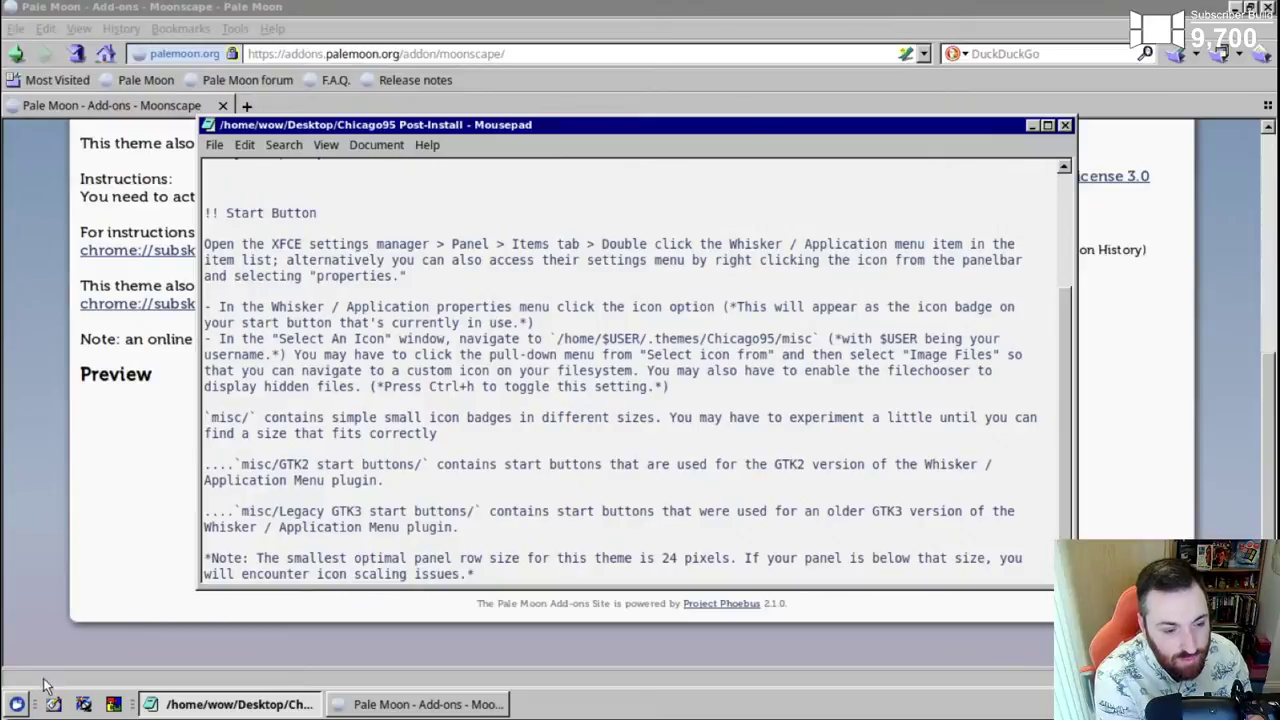
- Open Panel Preferences from the Whisker Settings list and show Panel 0's Items list
click(17, 704)
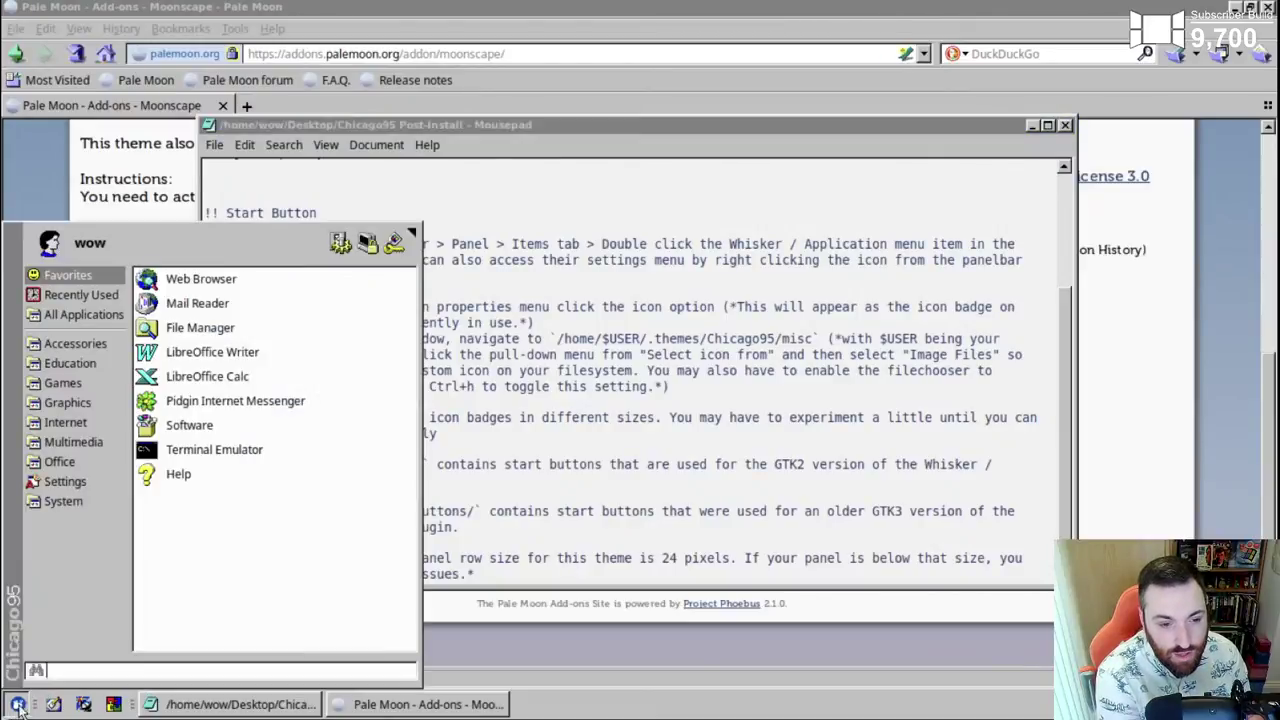
click(60, 481)
scroll(214, 568, down, 1)
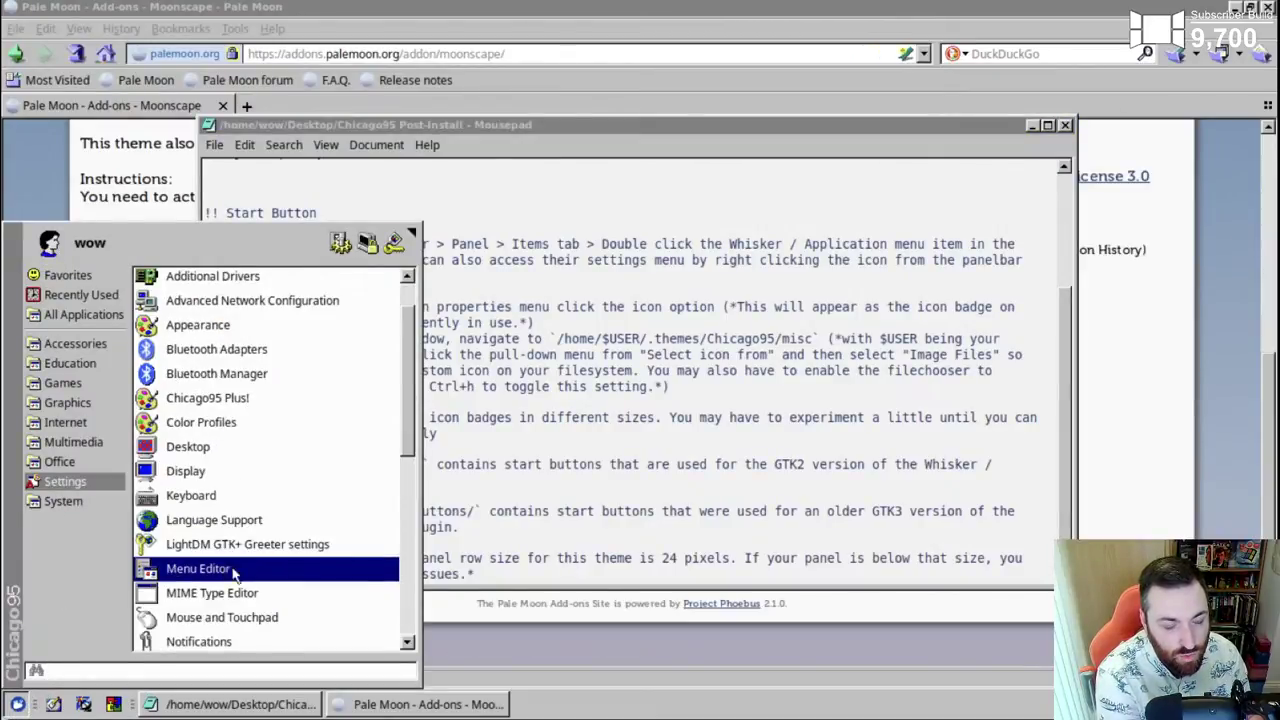
scroll(243, 568, down, 1)
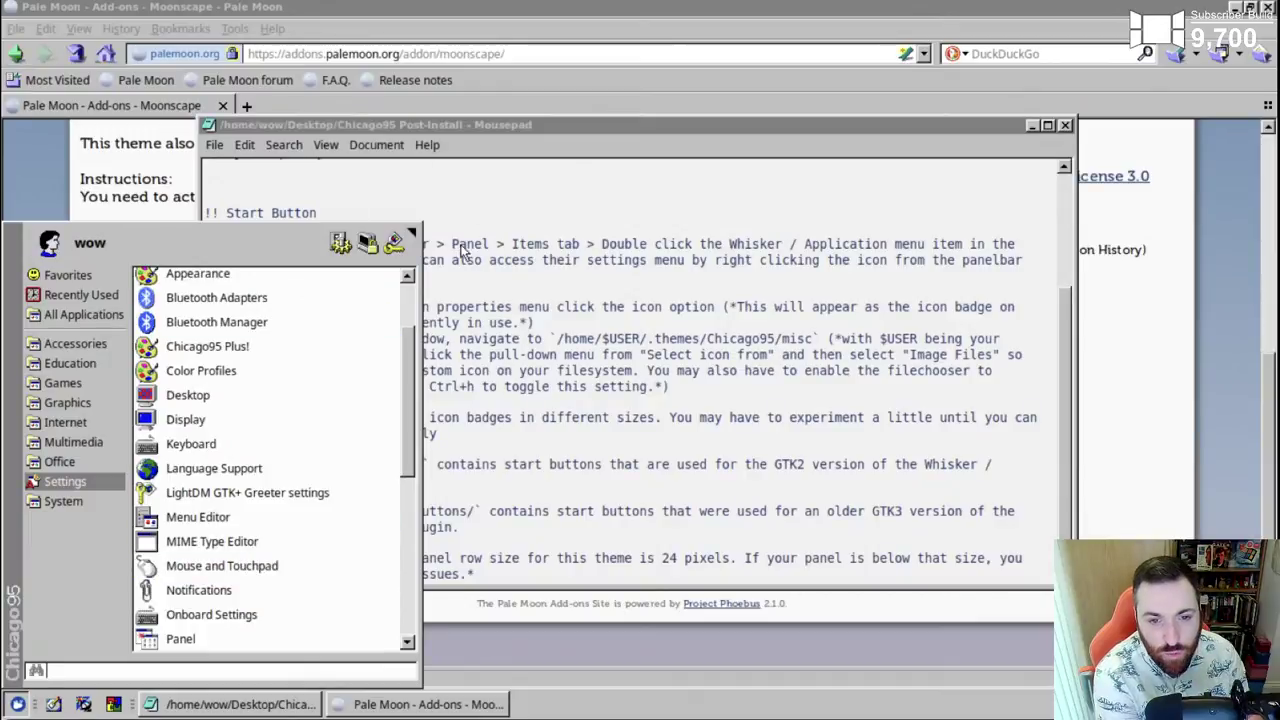
scroll(220, 500, down, 1)
scroll(215, 495, down, 1)
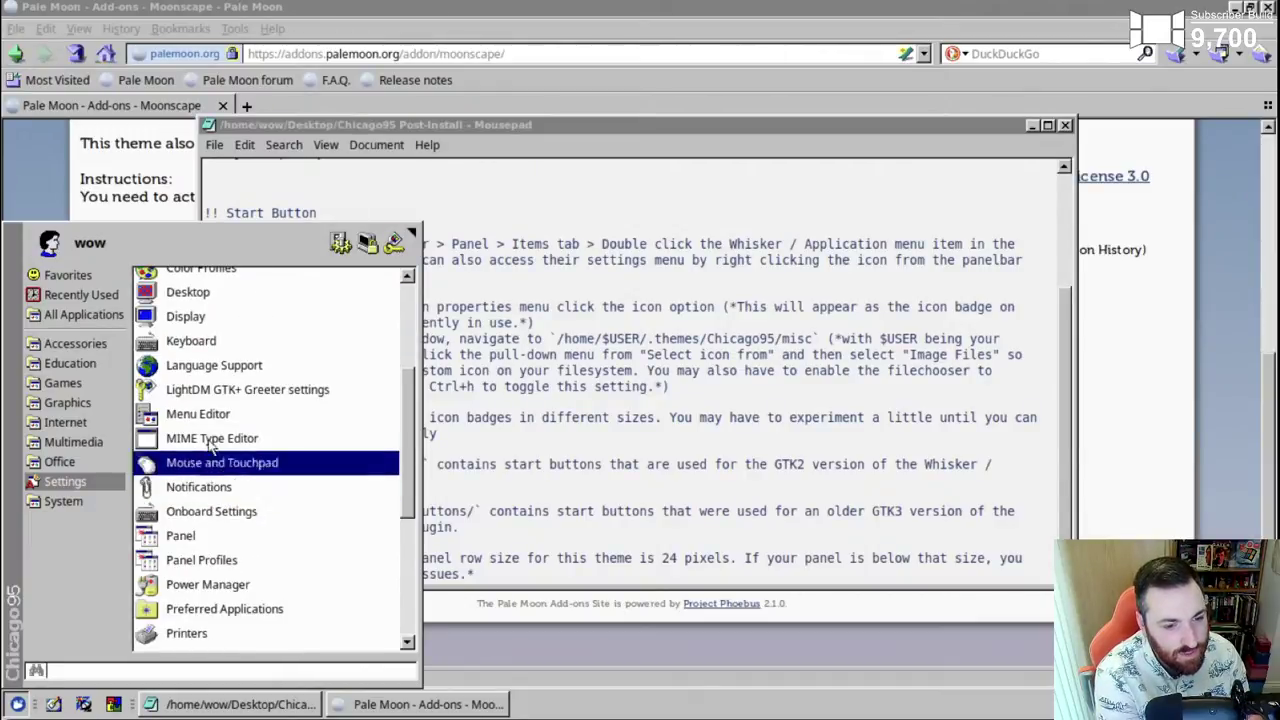
scroll(190, 530, down, 1)
click(188, 486)
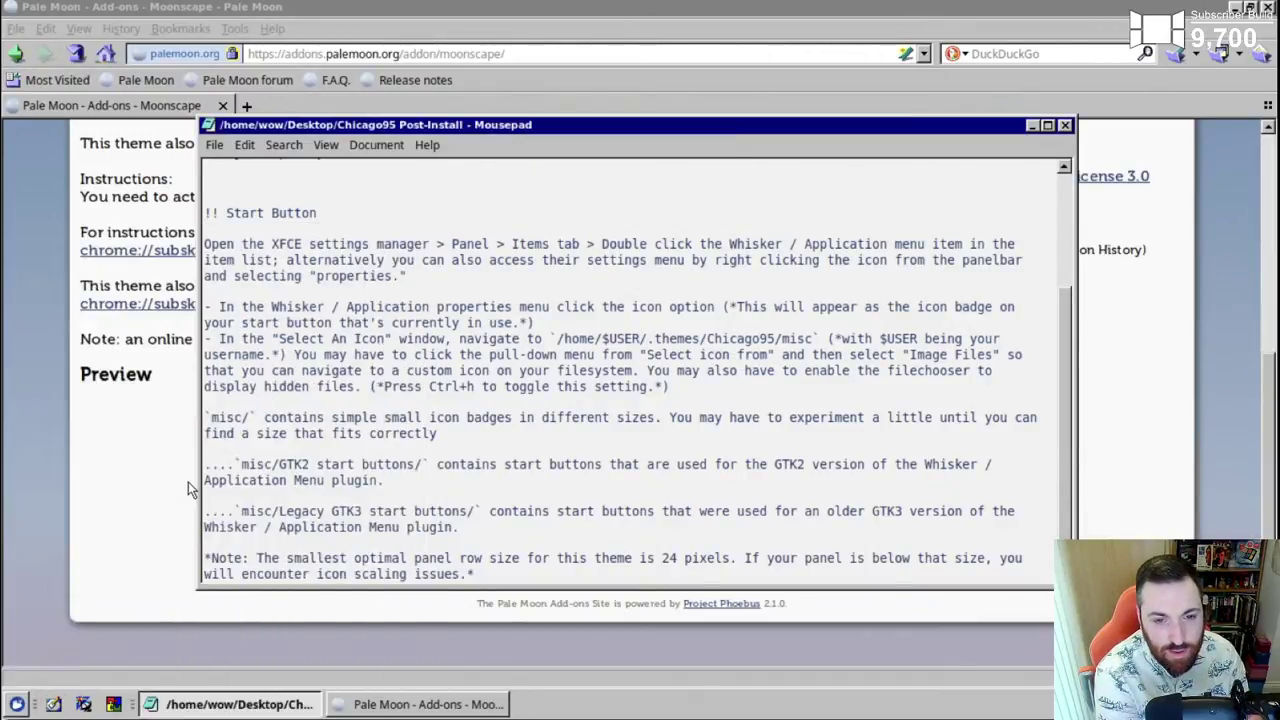
drag(600, 82, 1080, 85)
click(990, 238)
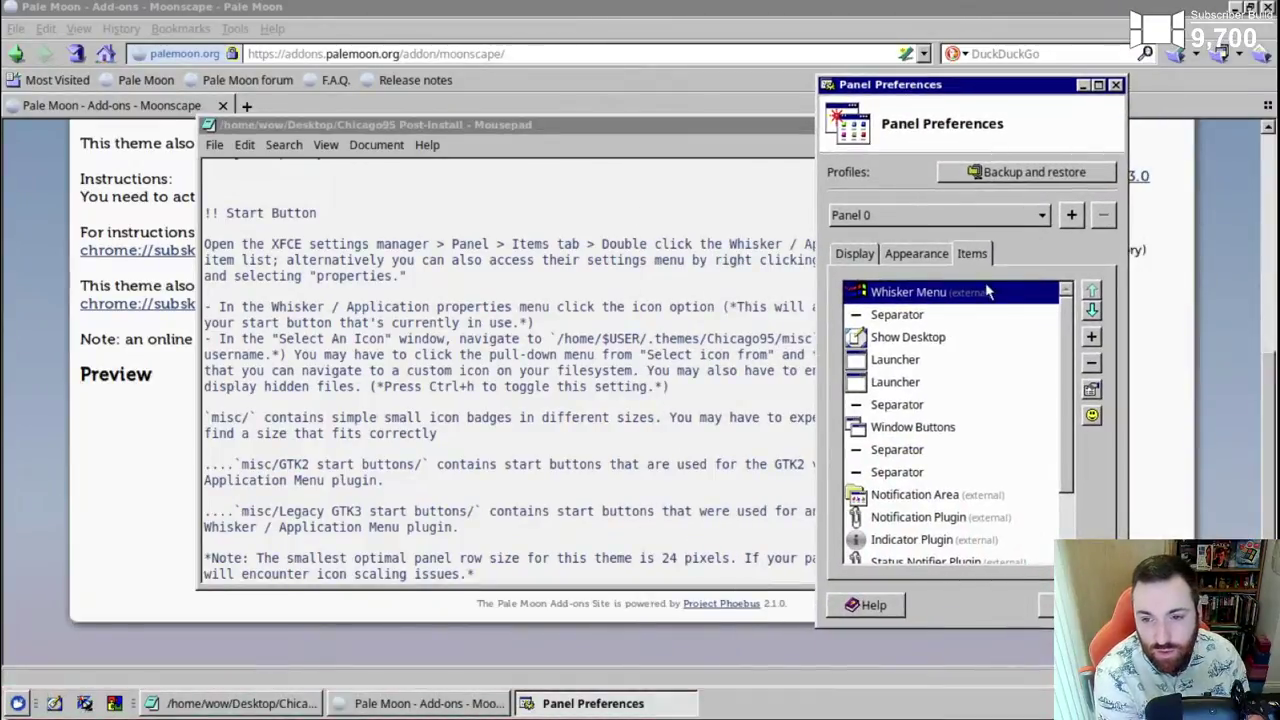
- Open the Whisker Menu item's properties, narrow the notes beside it, and show the Panel Button settings
double_click(988, 292)
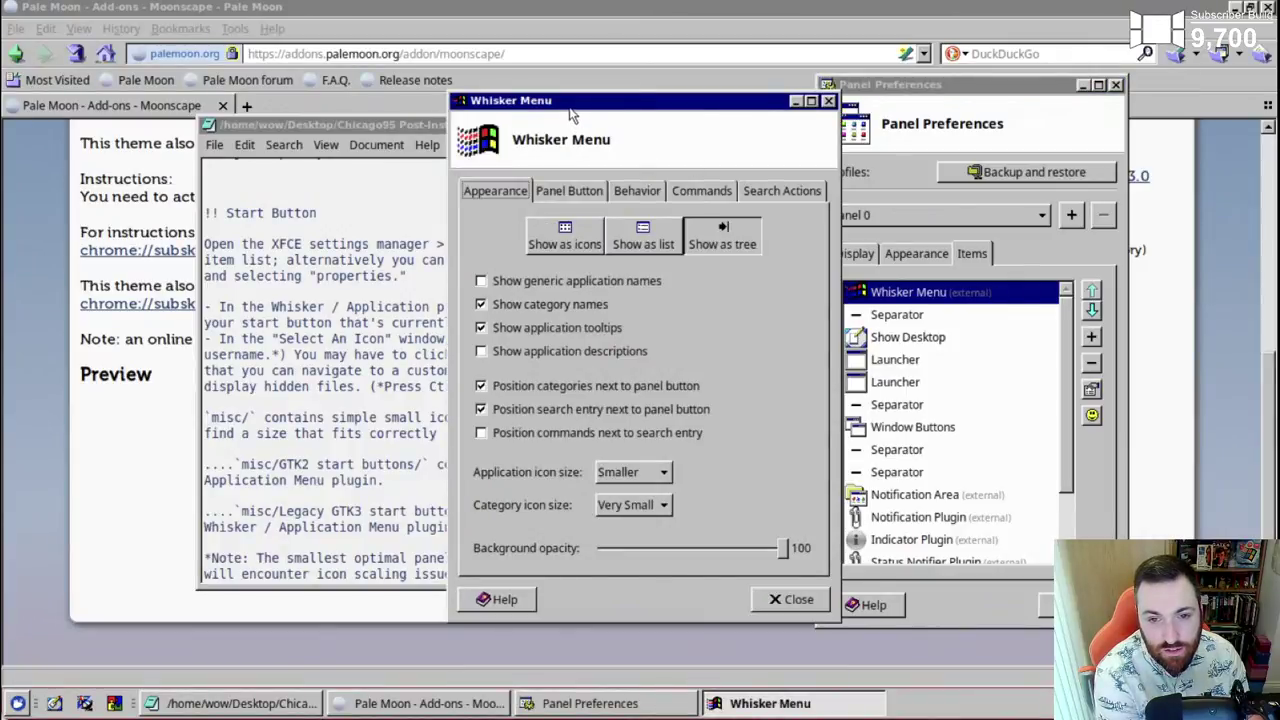
drag(572, 113, 922, 112)
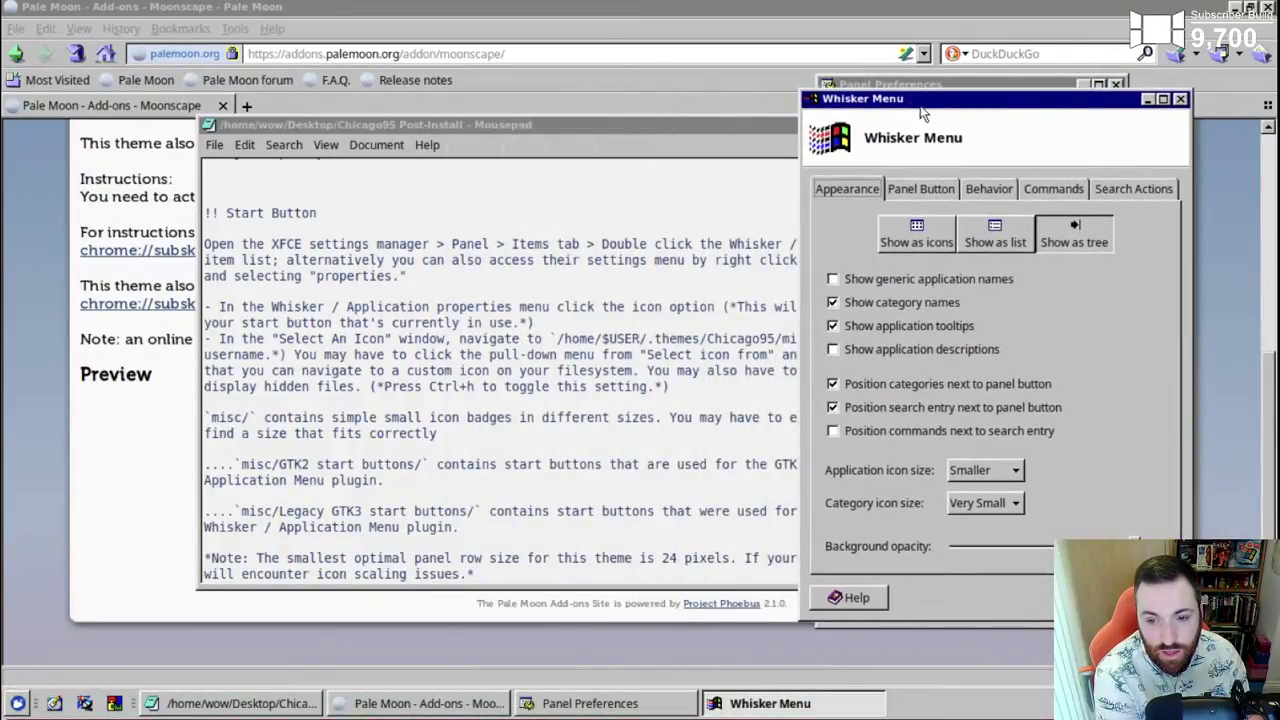
drag(743, 127, 622, 127)
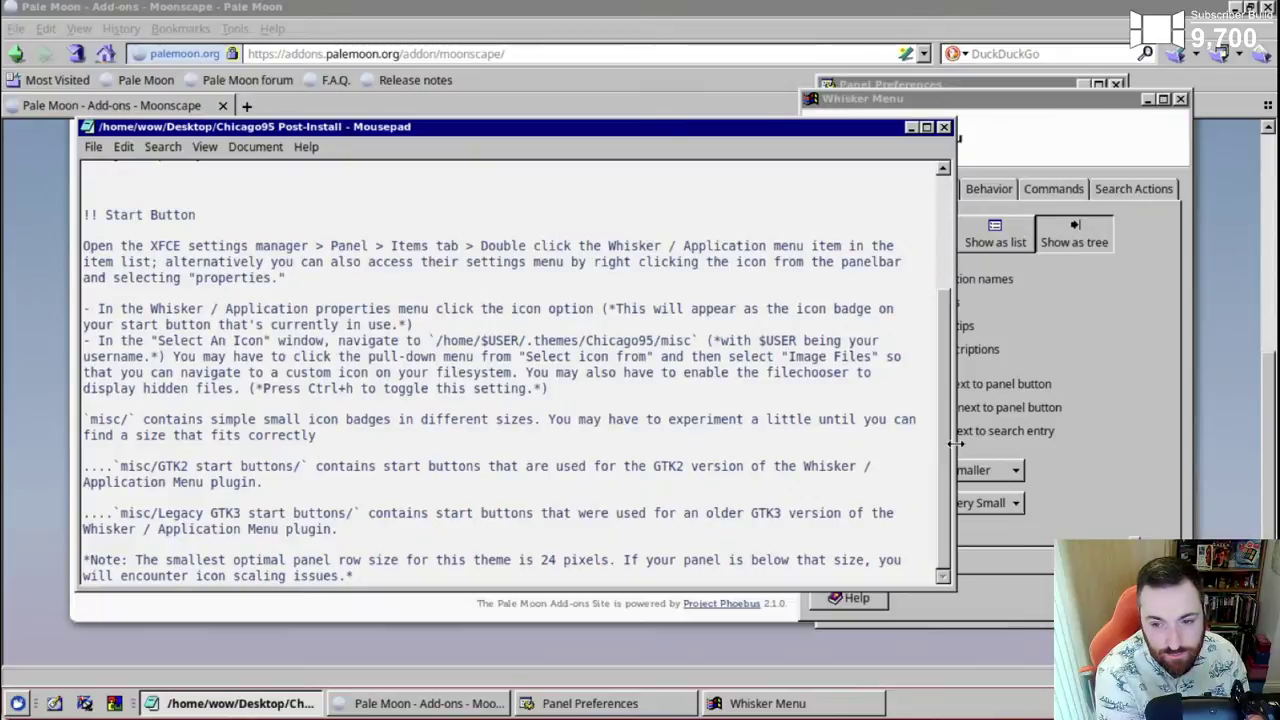
drag(957, 443, 768, 443)
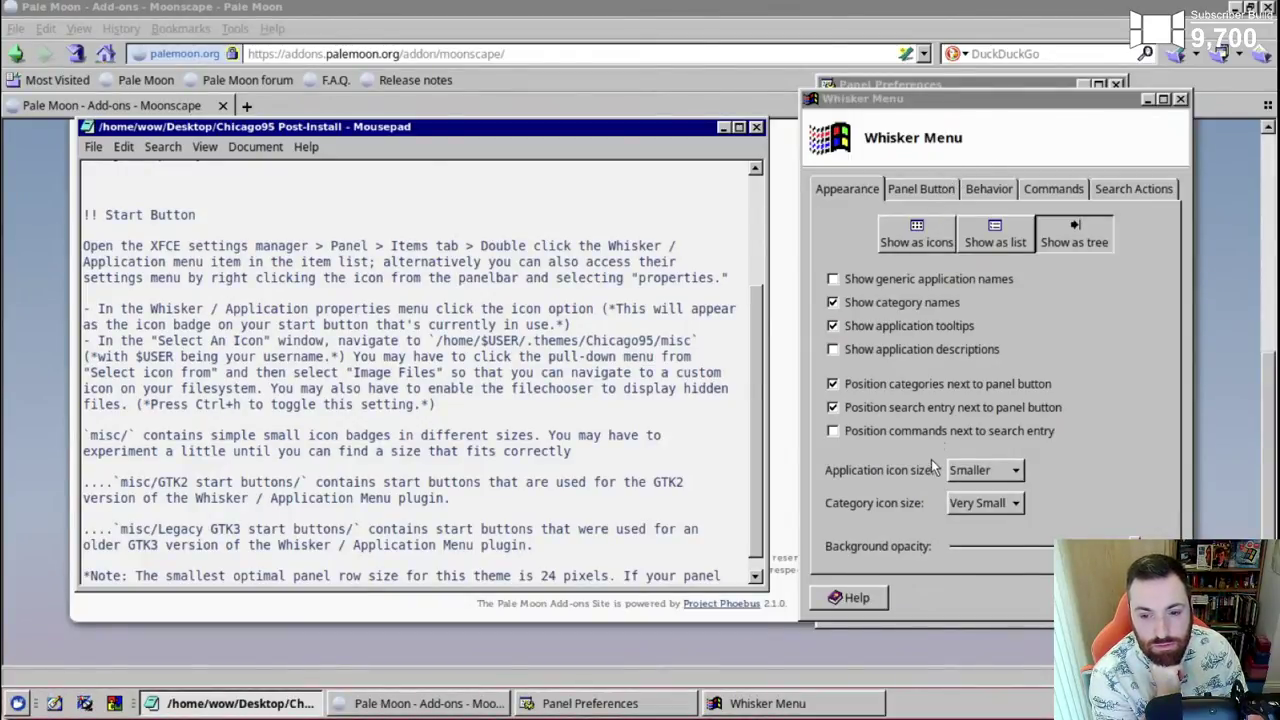
click(918, 190)
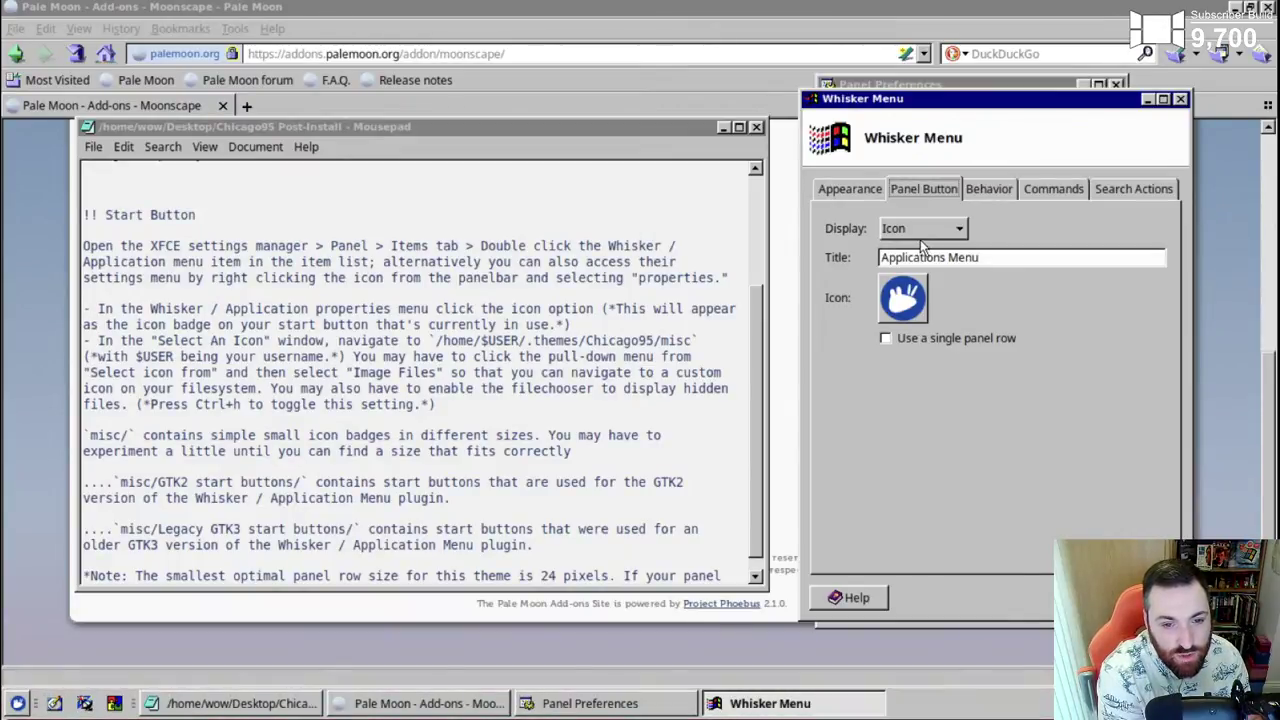
- Try the start button's icon picker, cancel it, and keep the button showing an icon only
click(903, 305)
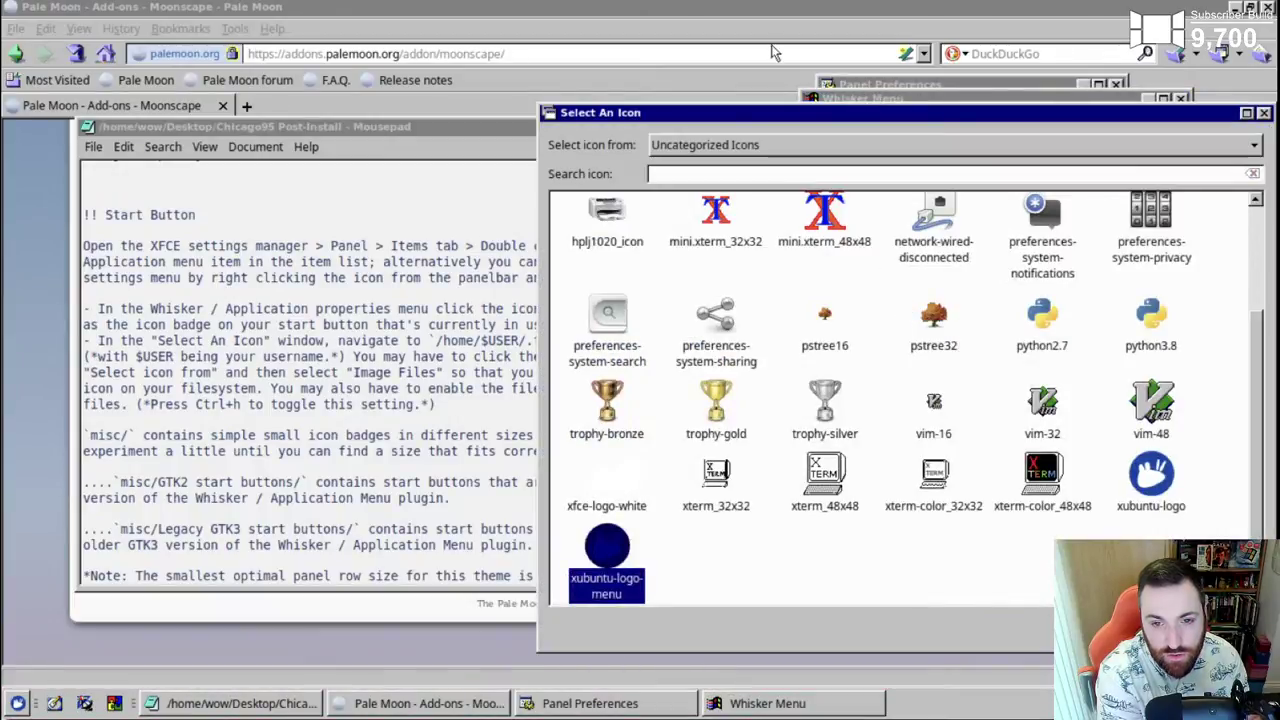
drag(779, 110, 731, 75)
click(780, 111)
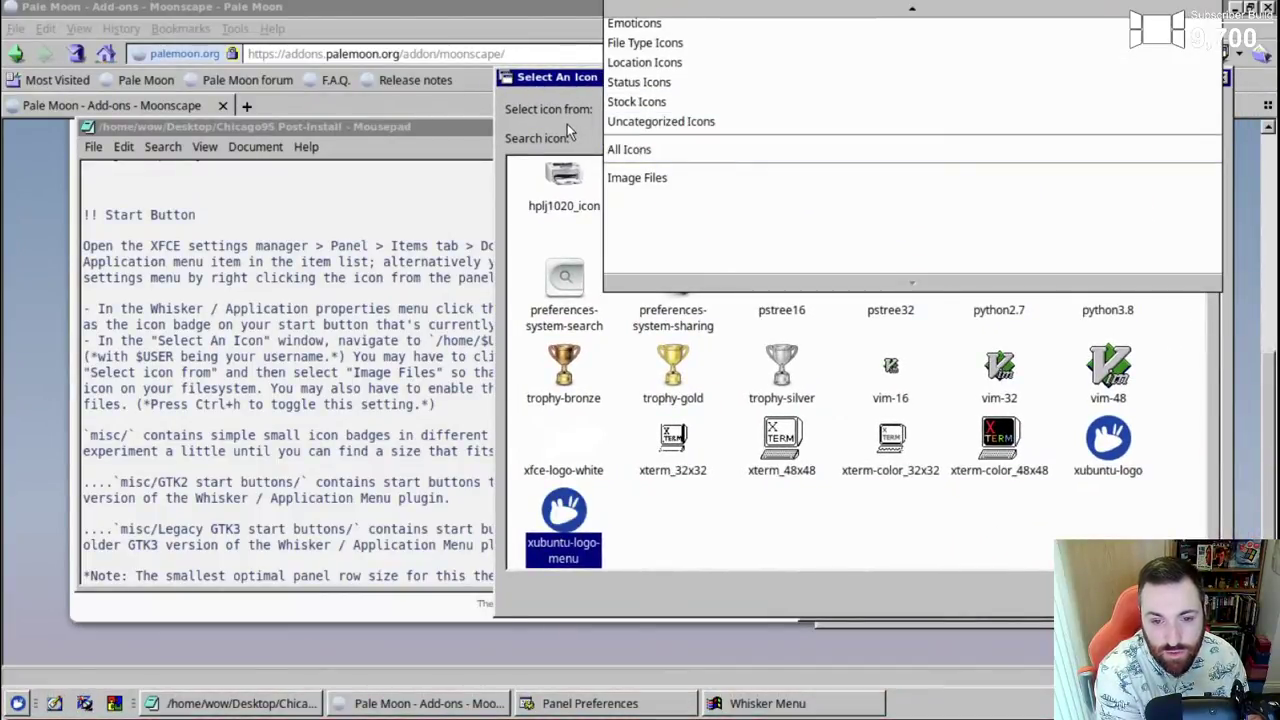
click(640, 123)
scroll(665, 532, up, 5)
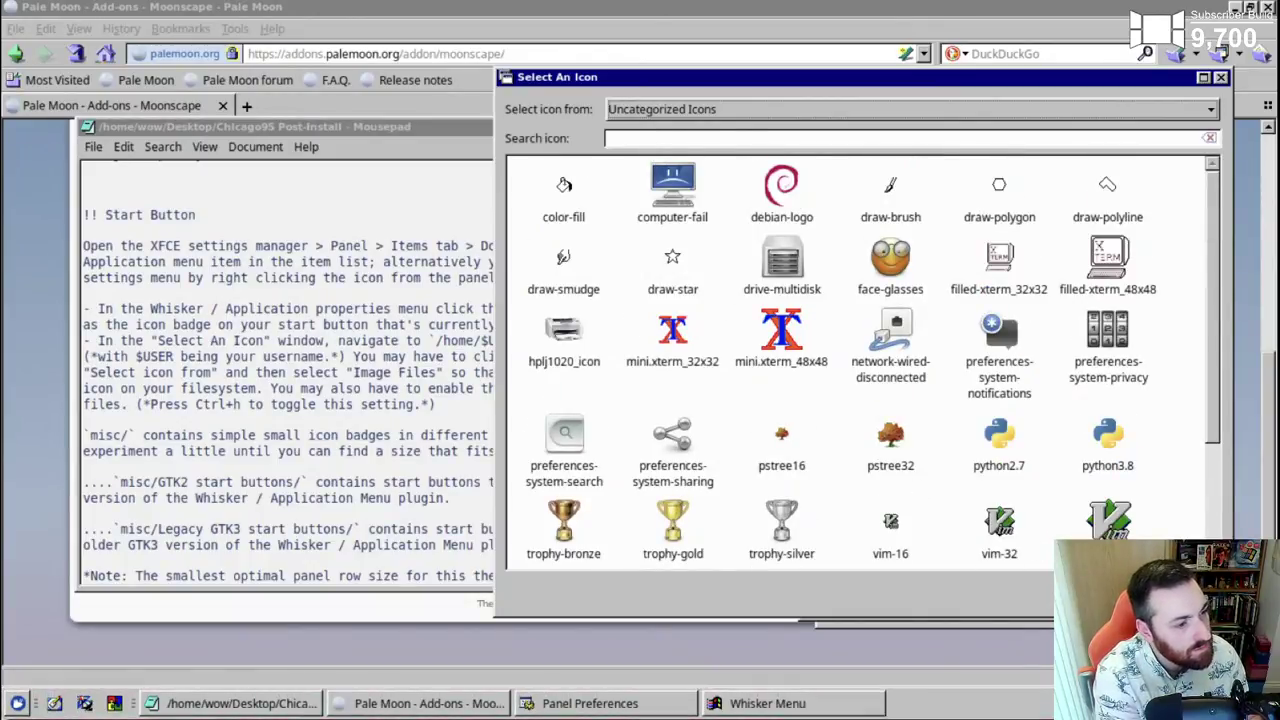
key(Escape)
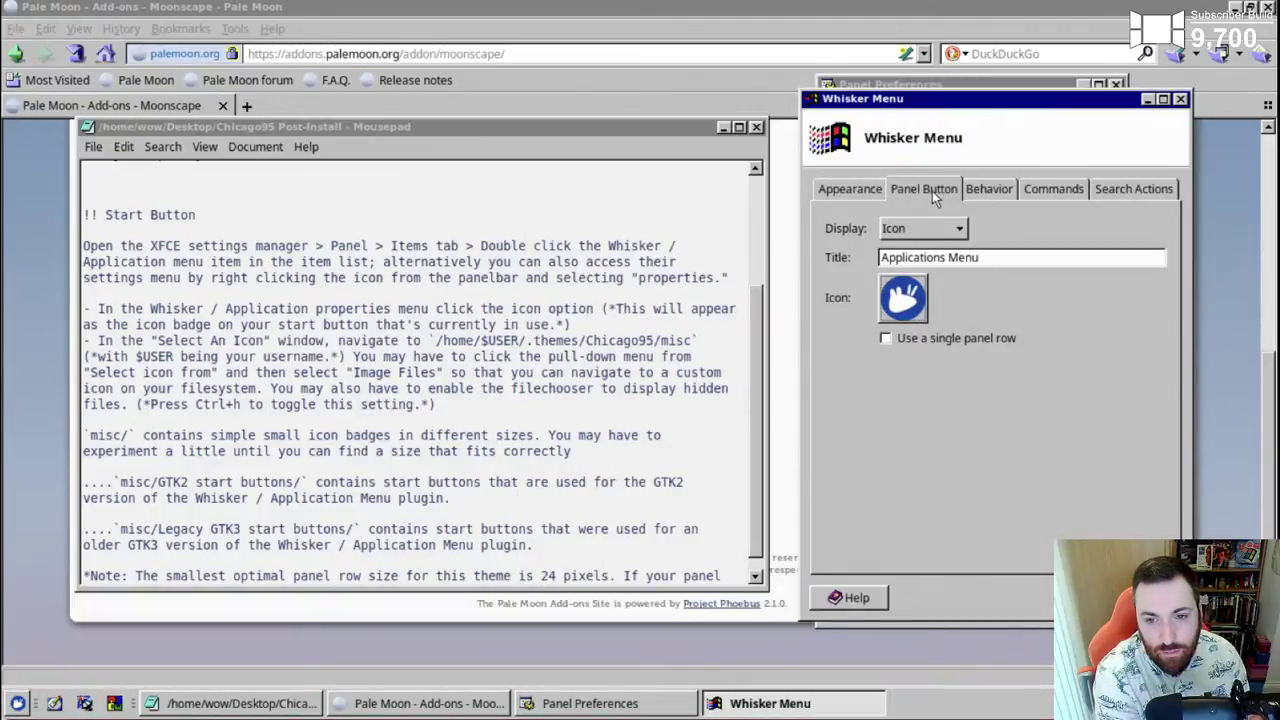
click(922, 228)
click(950, 232)
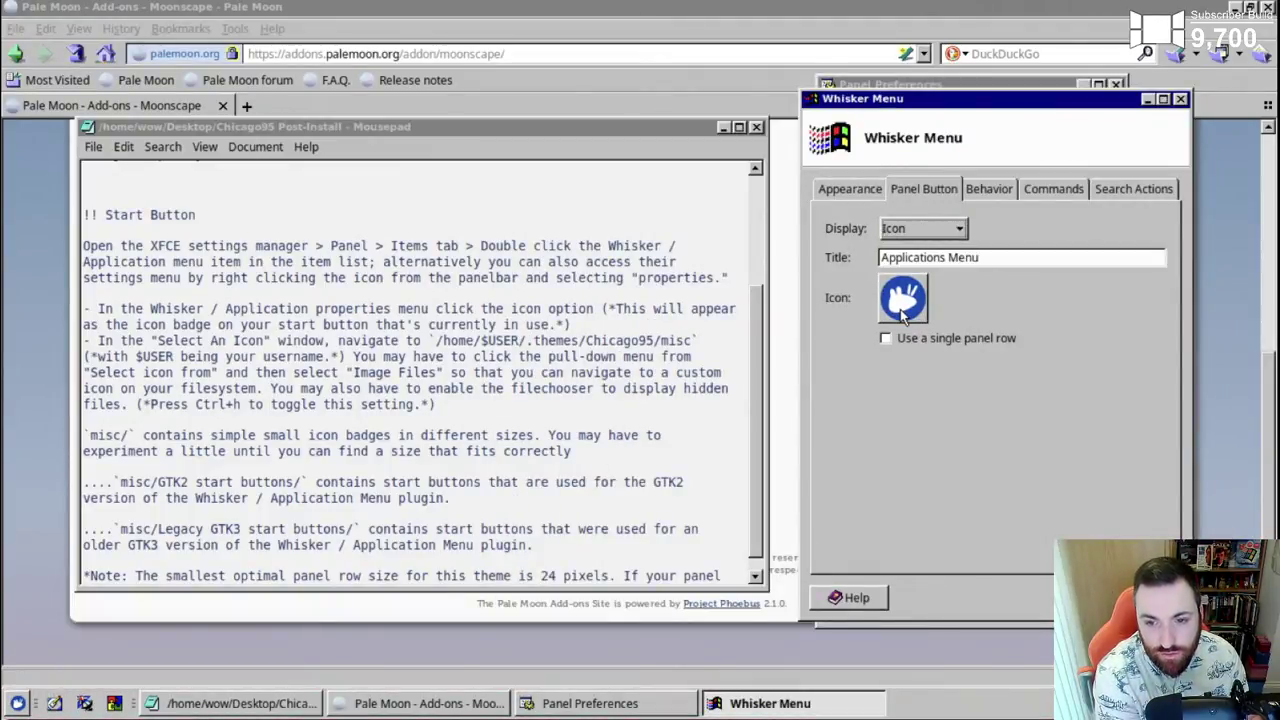
- Reopen the icon picker and switch its 'Select icon from' source to Image Files
click(903, 297)
mouse_move(710, 117)
mouse_down()
mouse_move(997, 134)
mouse_move(684, 99)
mouse_move(696, 101)
mouse_up()
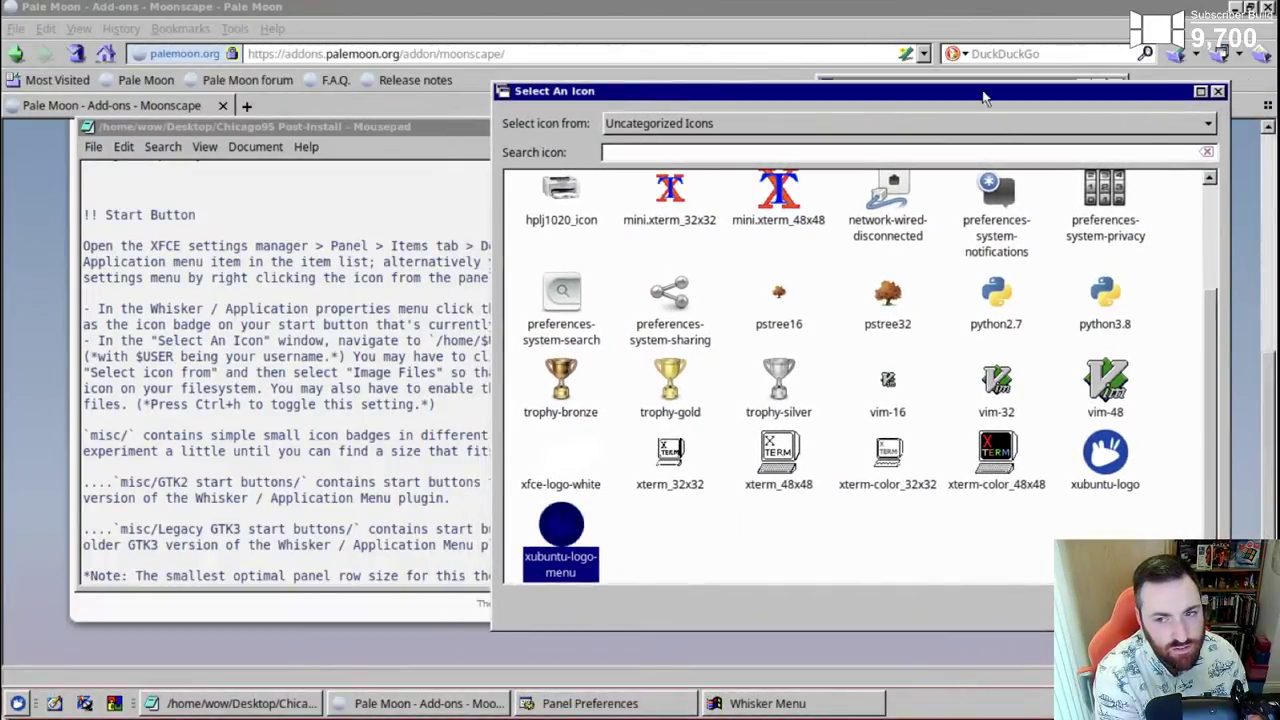
click(1195, 140)
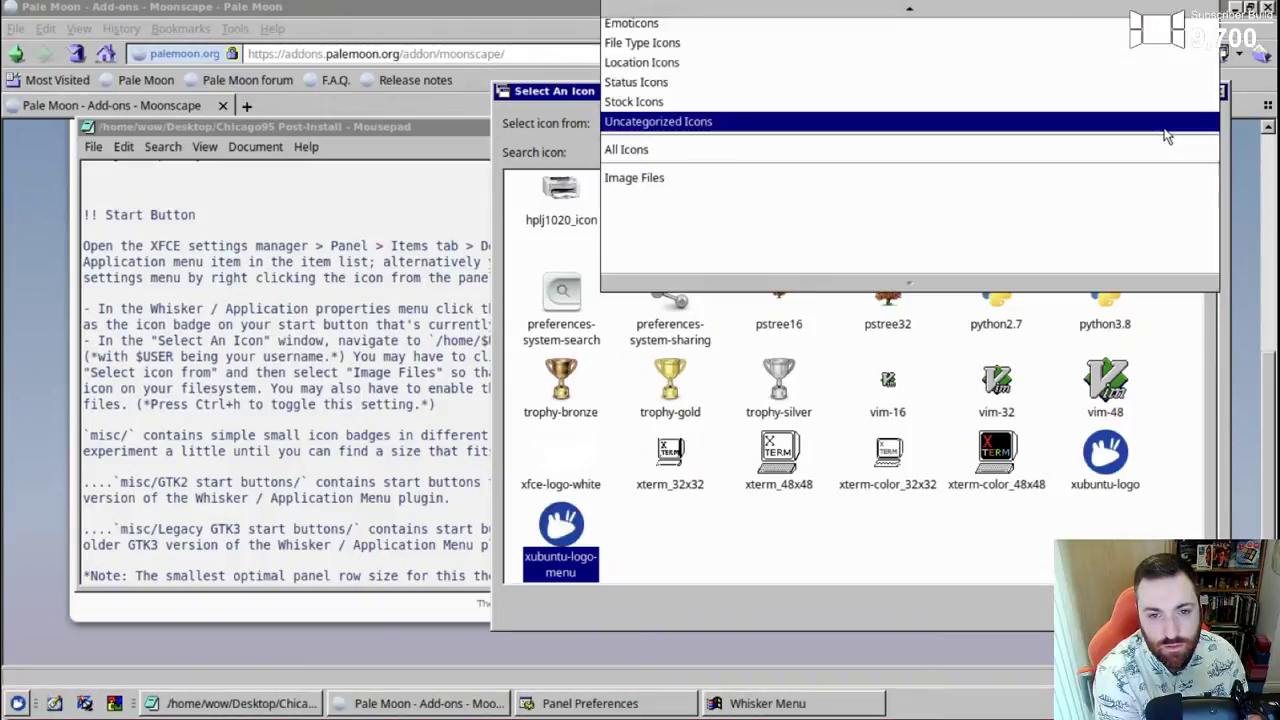
scroll(1040, 60, up, 2)
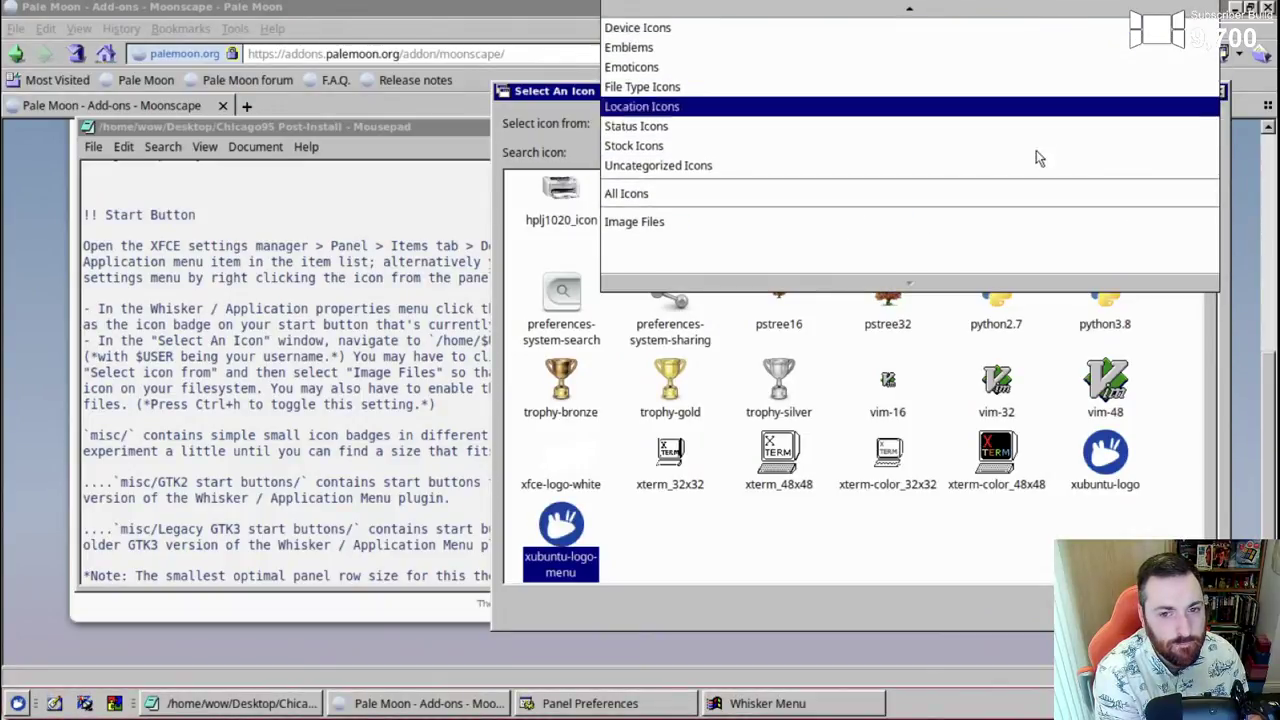
click(1032, 260)
click(1005, 458)
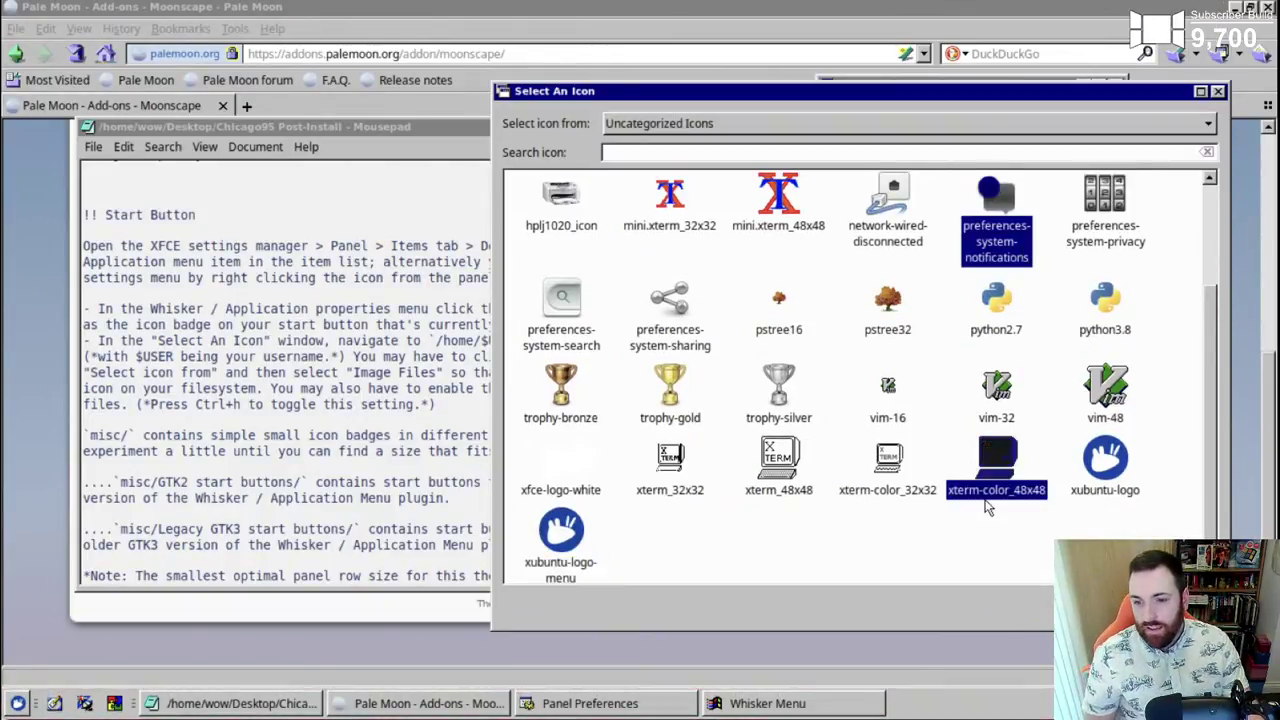
scroll(1008, 458, up, 3)
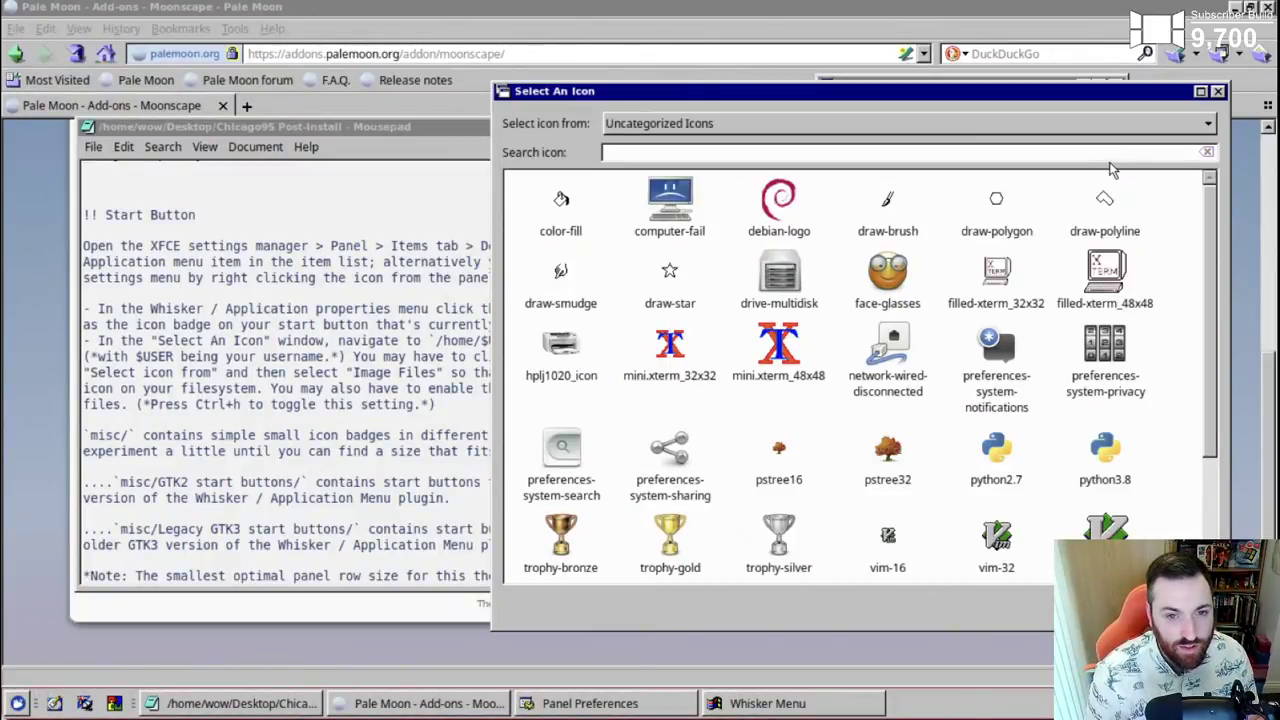
click(1088, 128)
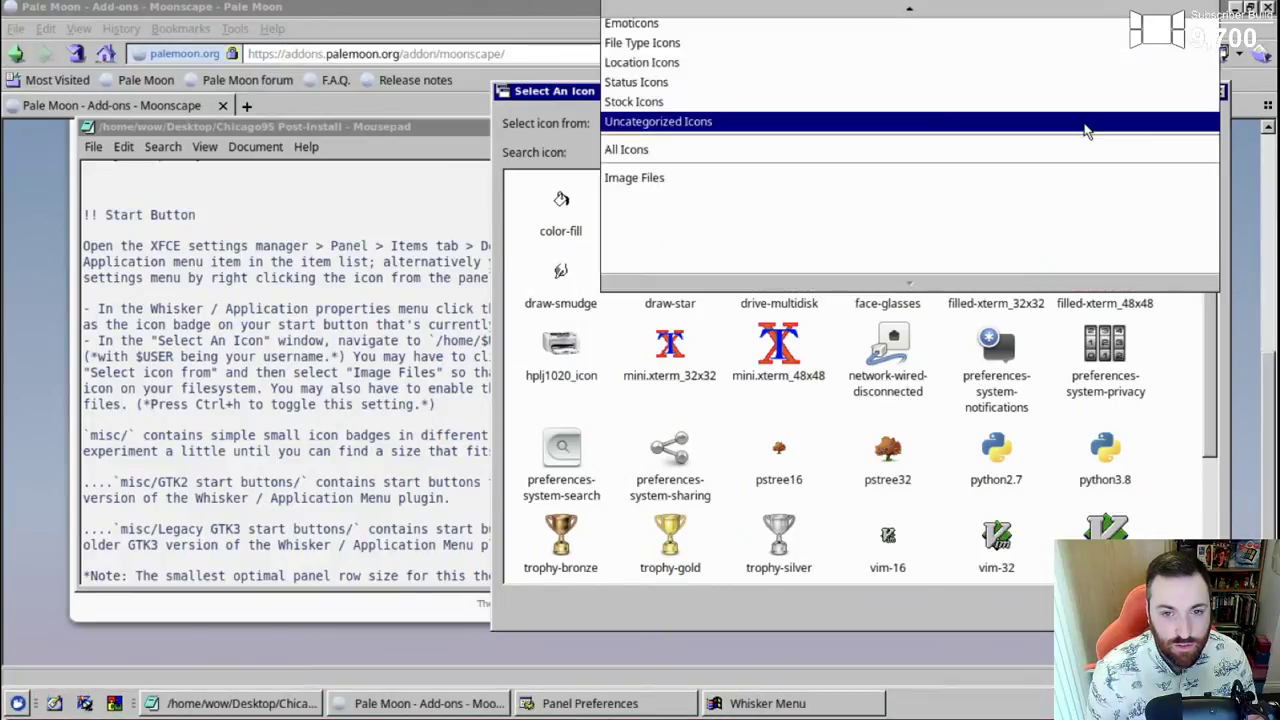
click(1088, 185)
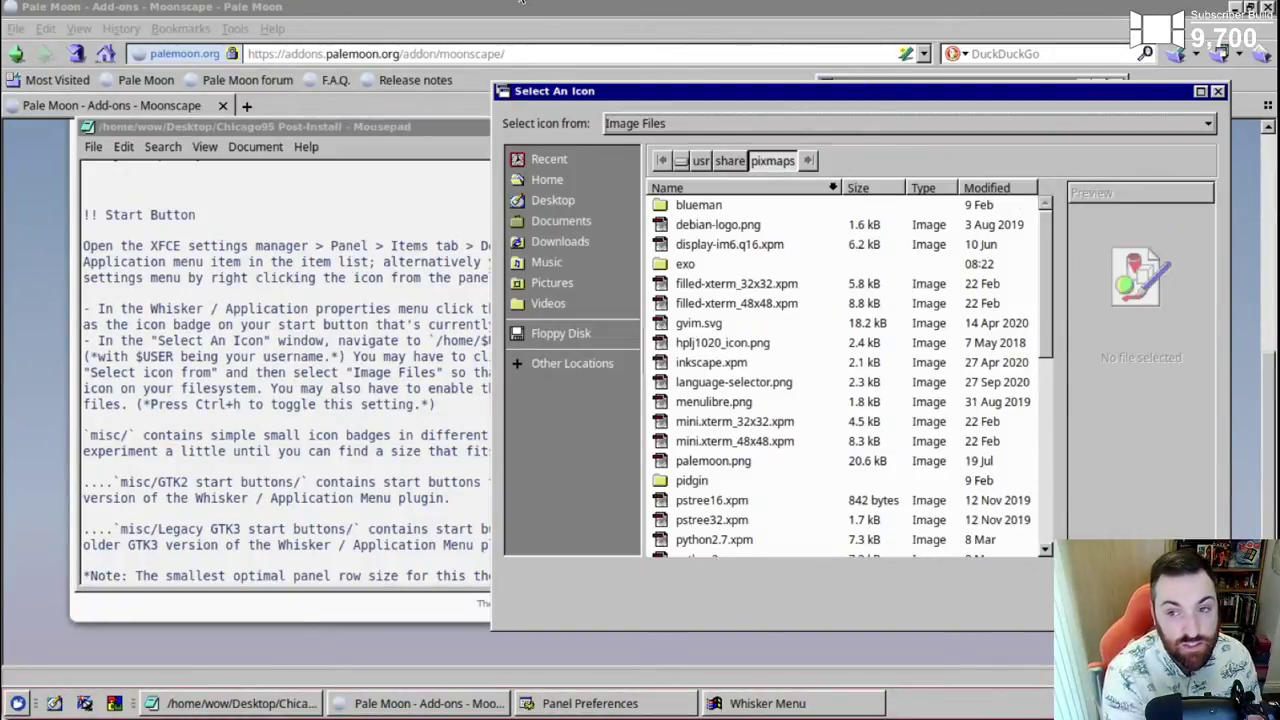
- Browse the icon picker from the root into /home/wow, keeping Image Files as the source
drag(520, 91, 468, 125)
drag(720, 278, 528, 270)
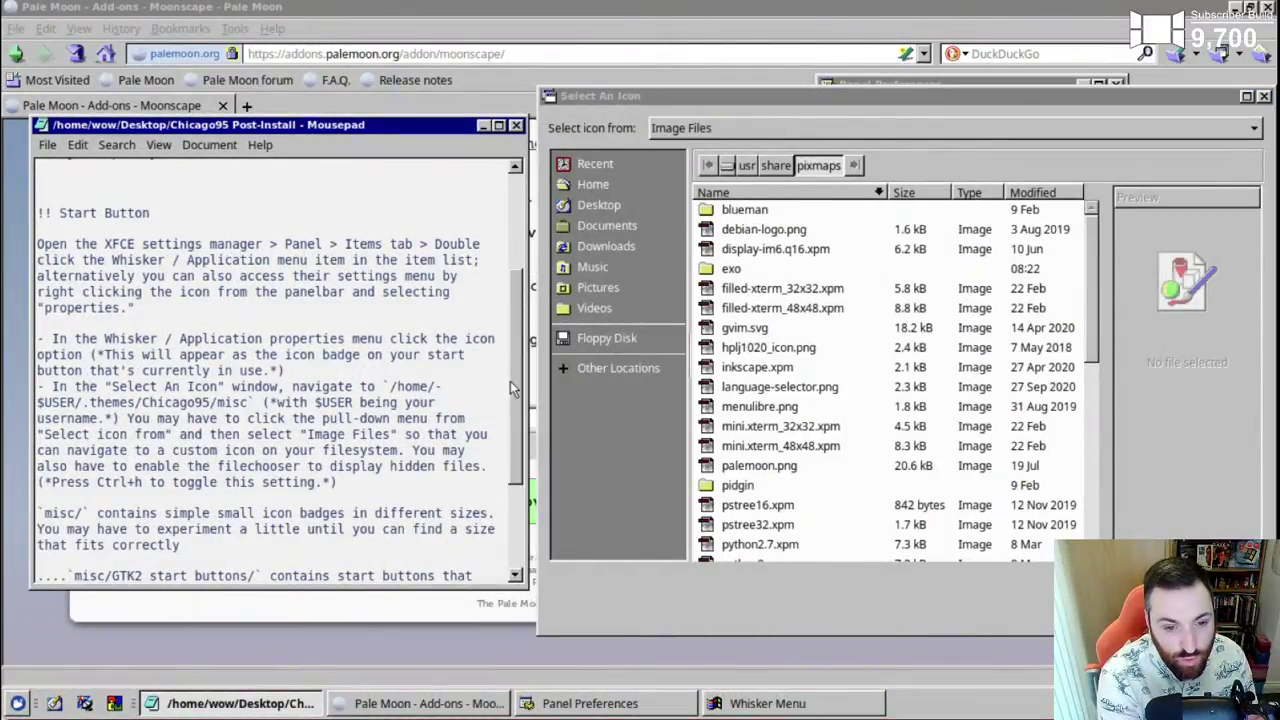
scroll(518, 409, down, 2)
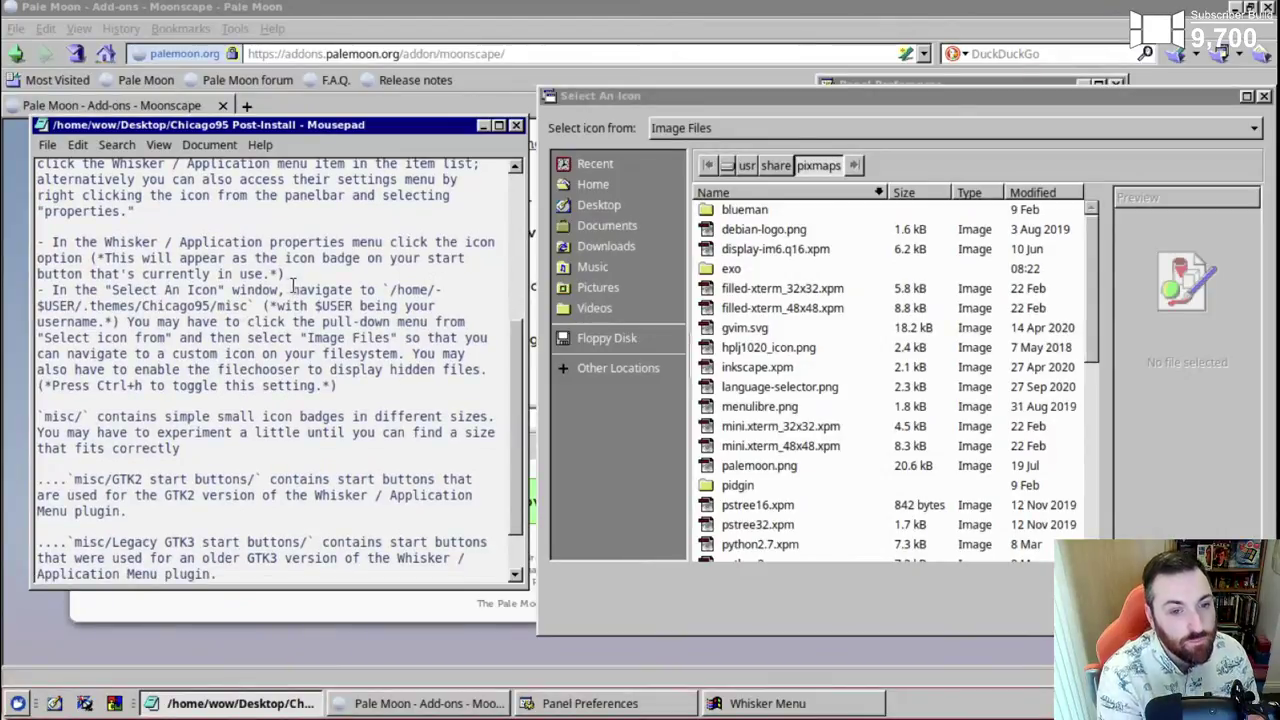
click(727, 165)
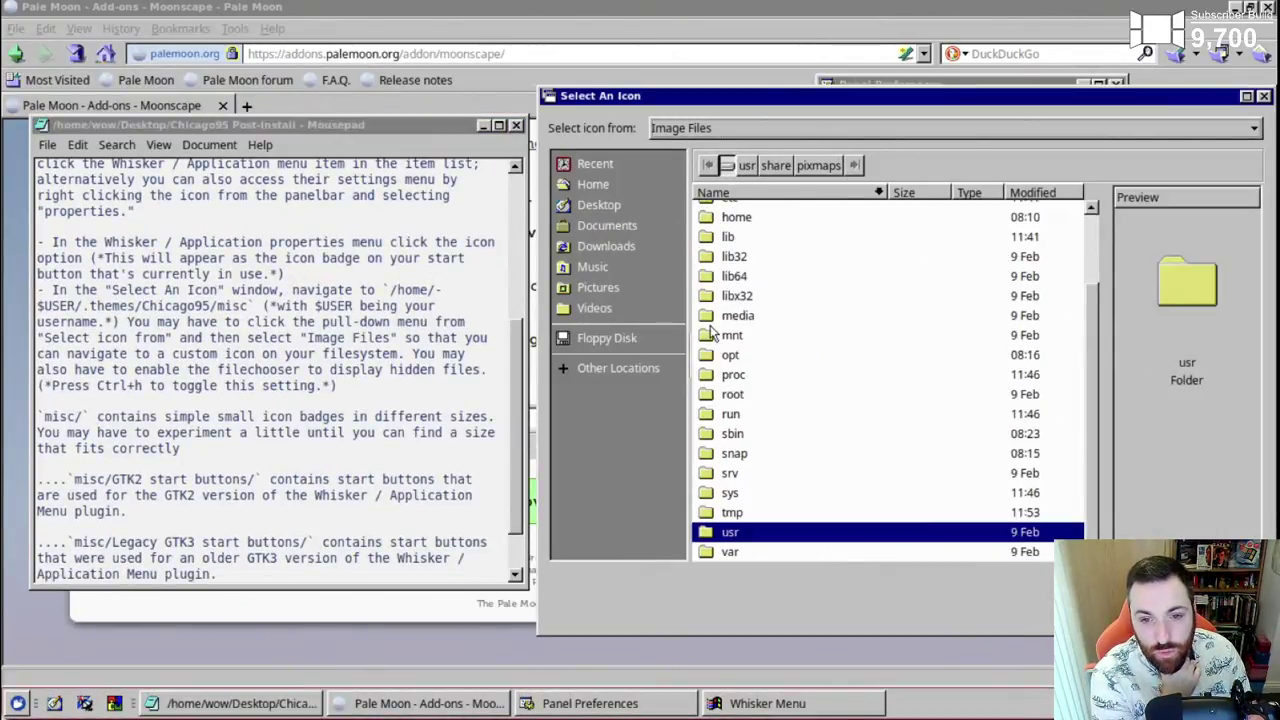
double_click(736, 218)
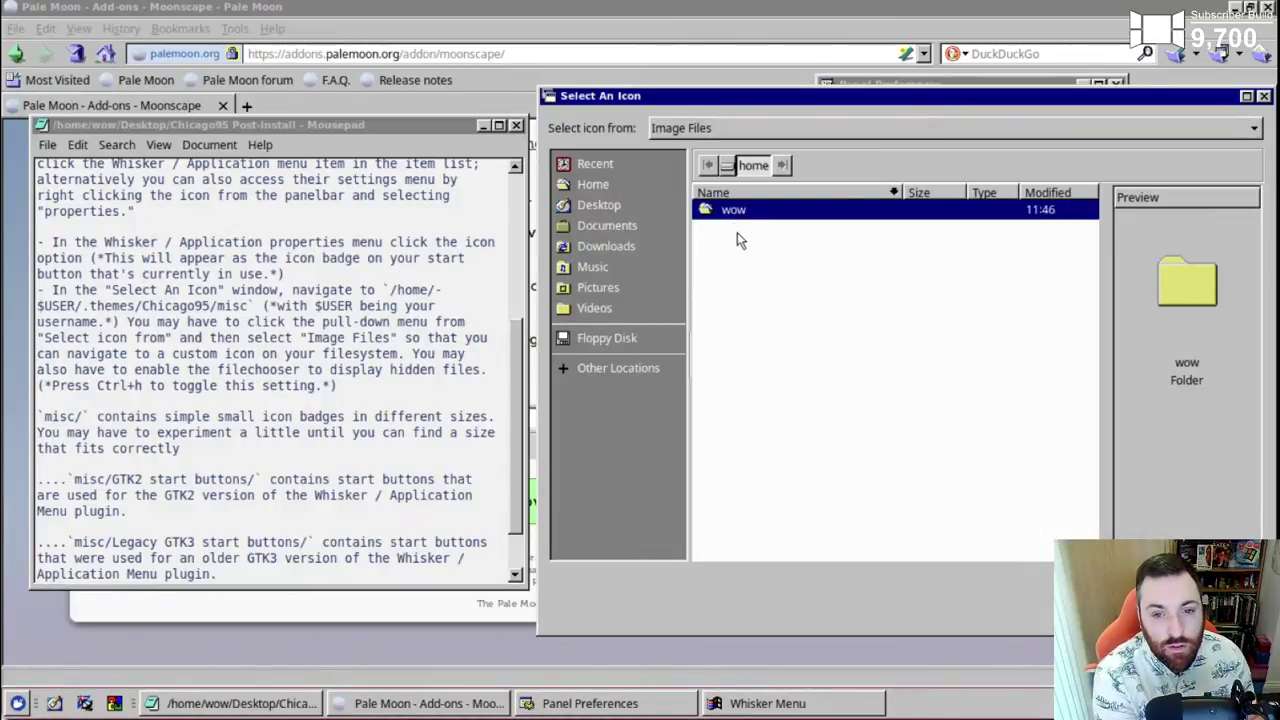
double_click(727, 212)
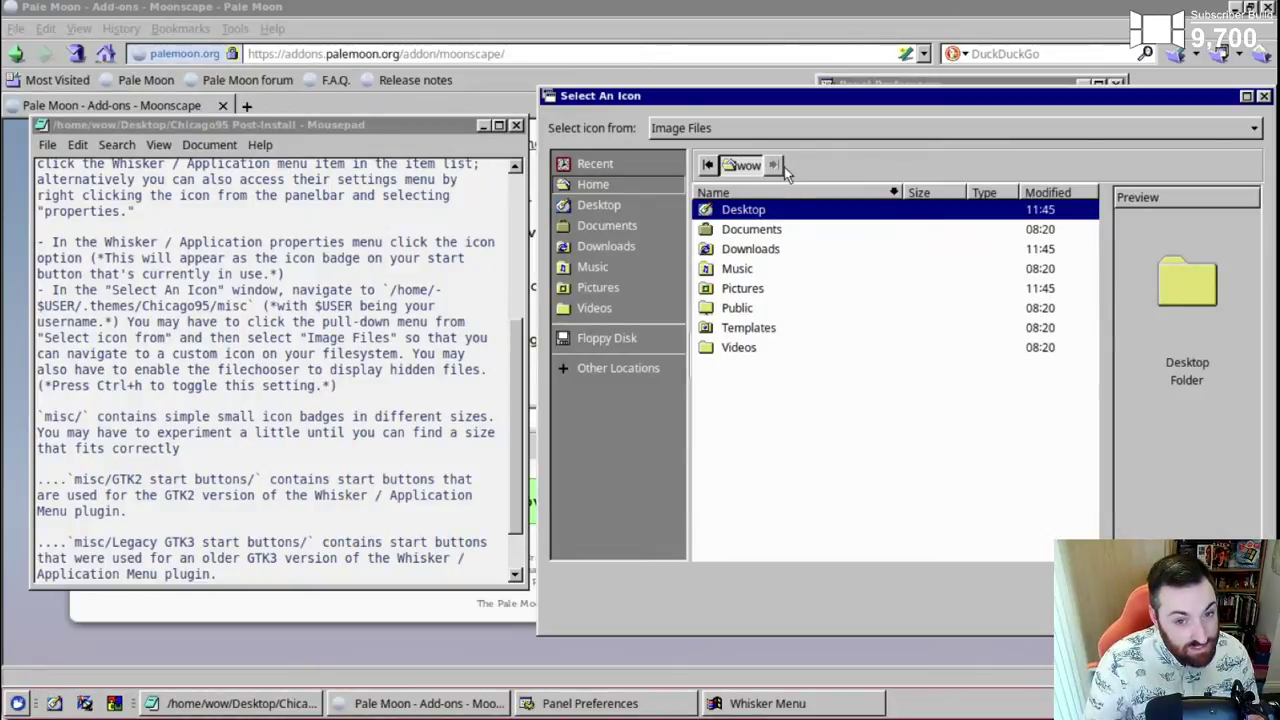
click(597, 372)
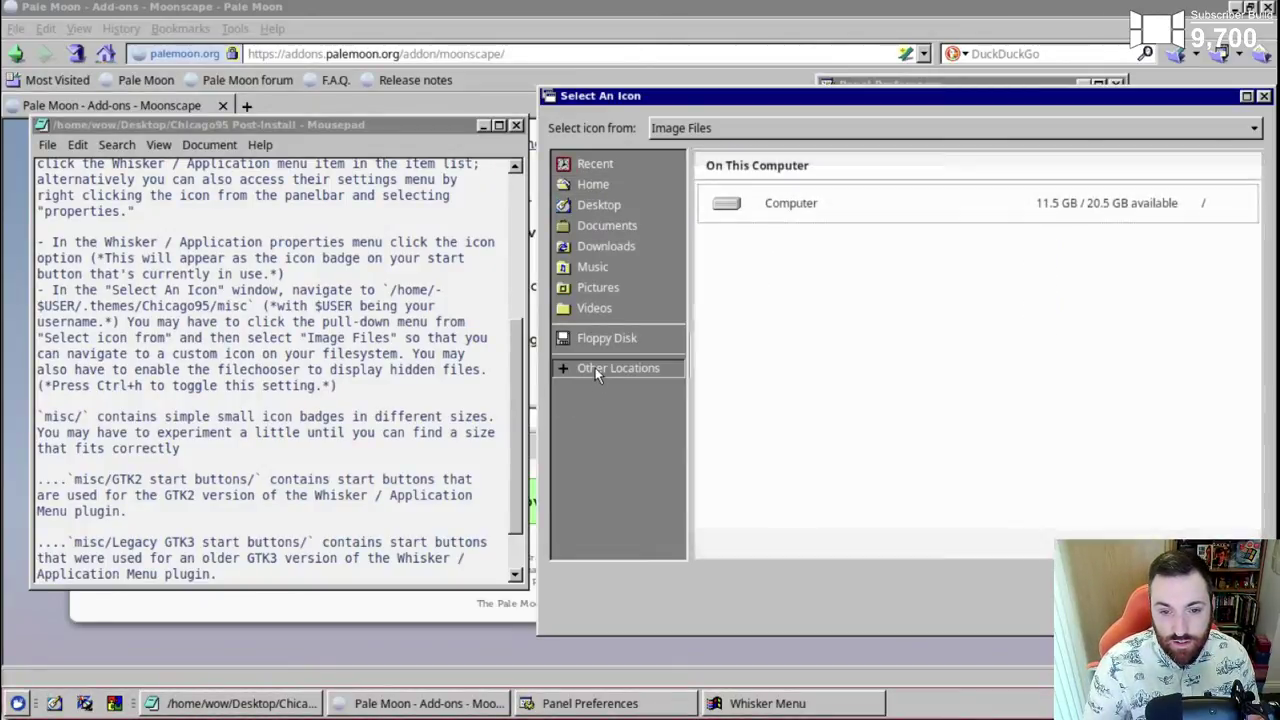
click(606, 185)
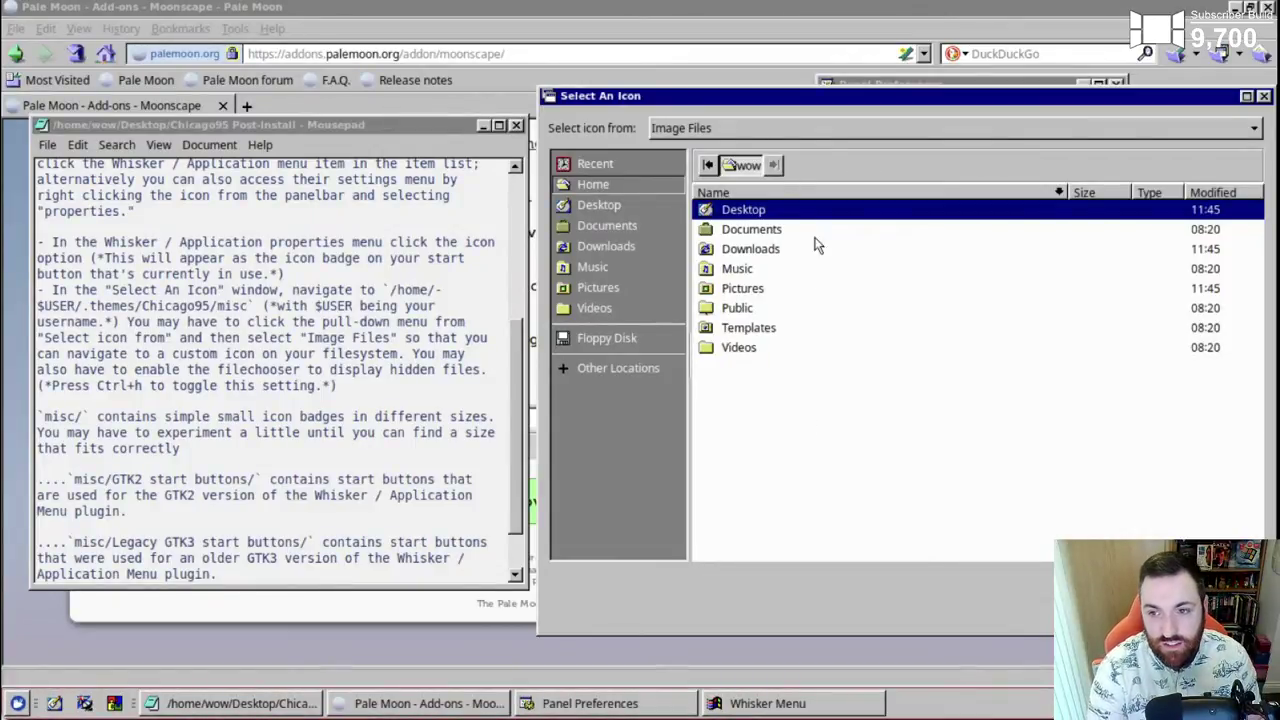
click(771, 124)
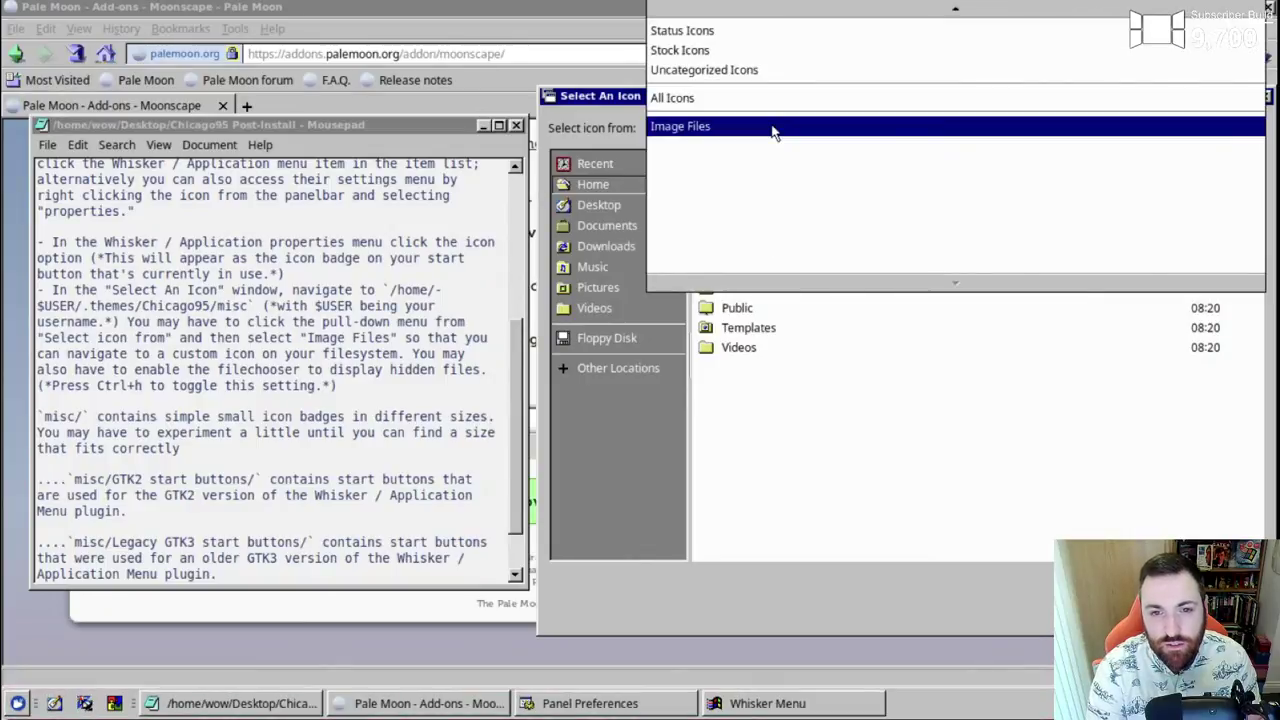
click(775, 128)
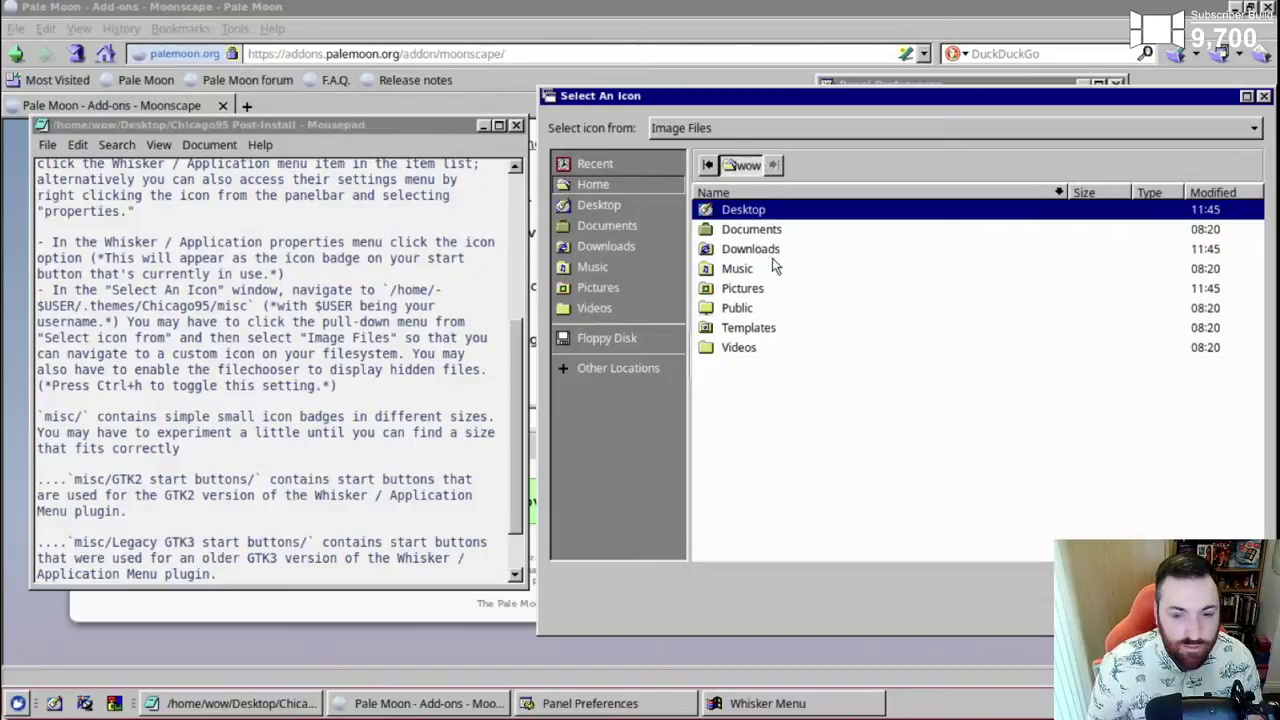
- Turn on Show Hidden Files in the icon picker and select the misc path in the notes
right_click(770, 433)
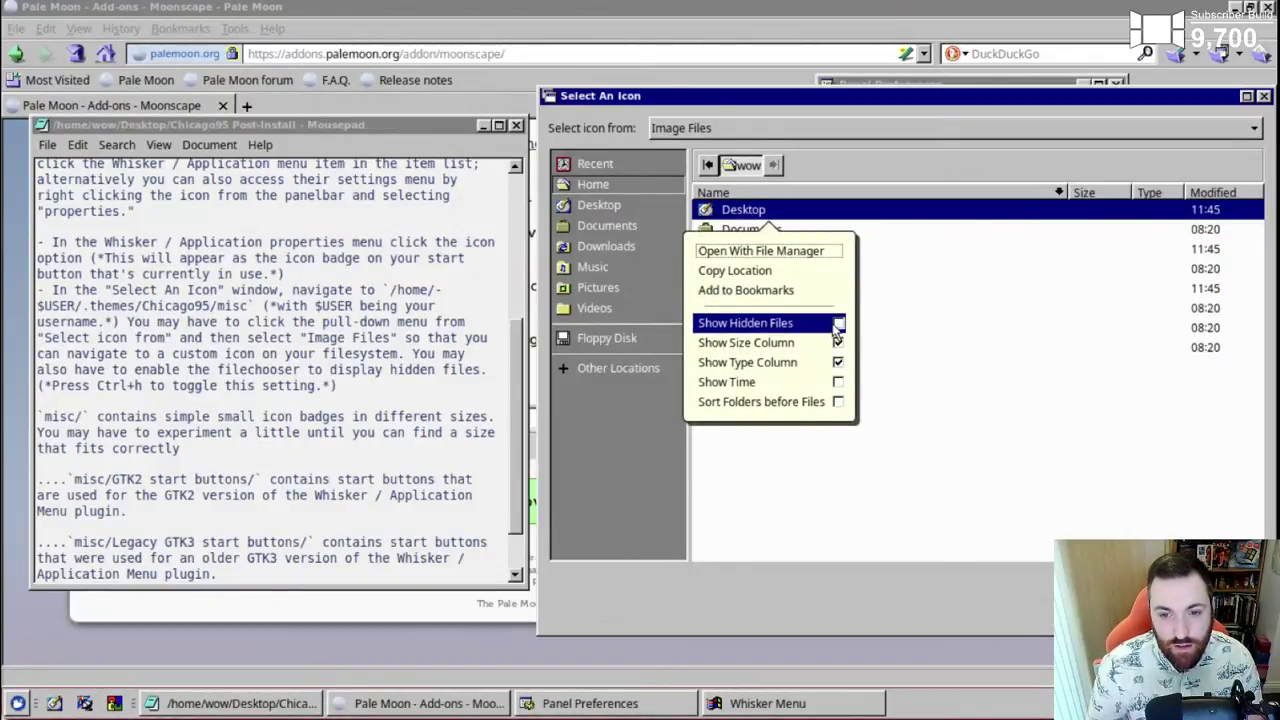
click(745, 322)
click(993, 415)
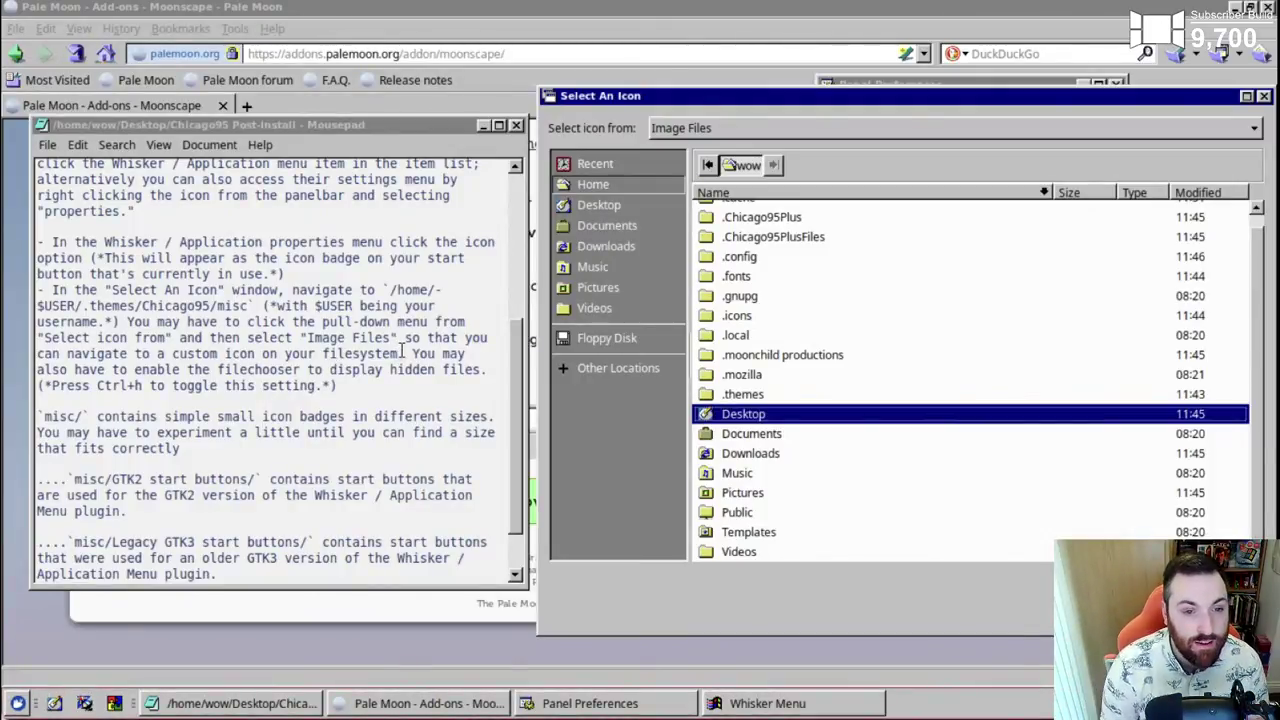
drag(390, 289, 247, 306)
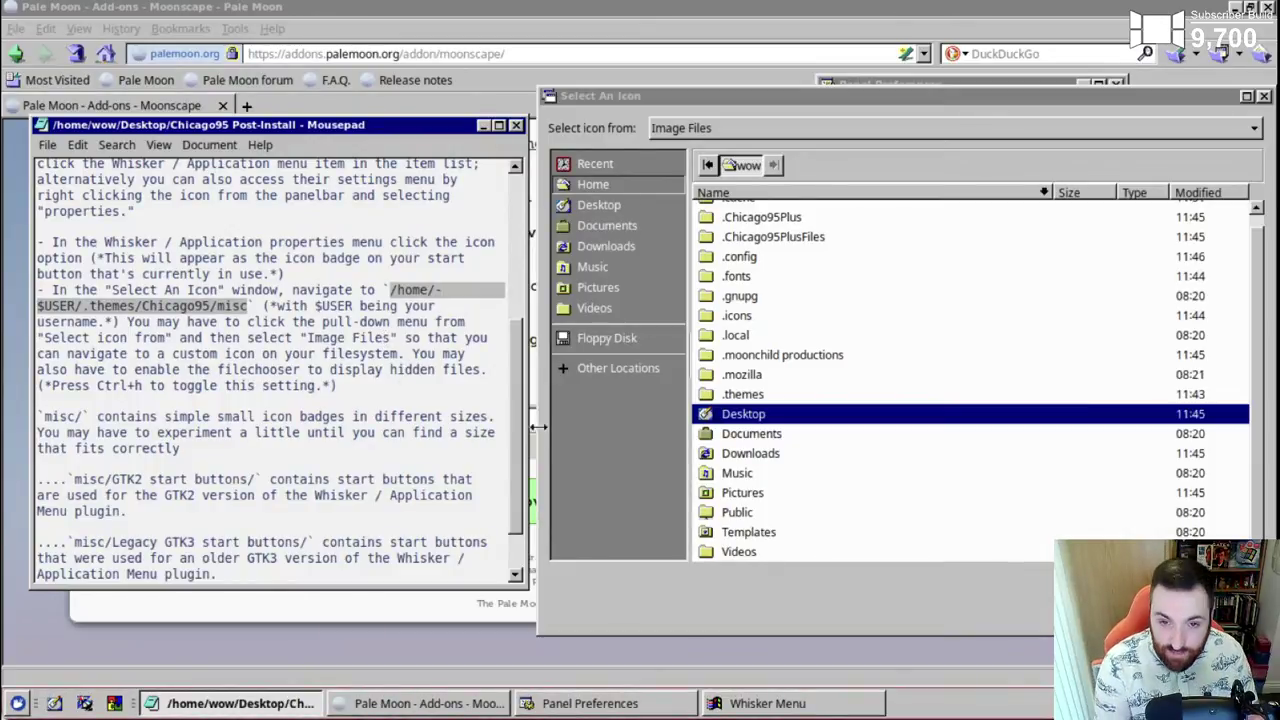
- Browse into .themes/Chicago95/misc, checking the notes for the start button folder
double_click(740, 394)
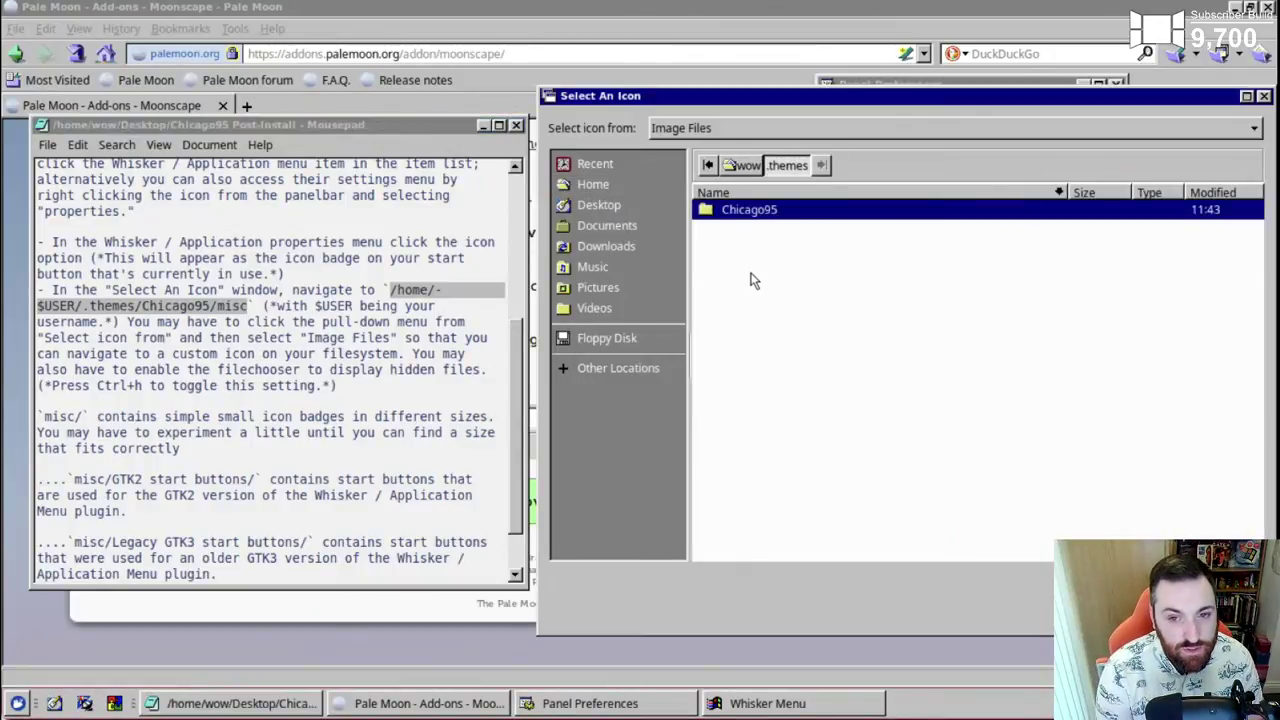
double_click(750, 212)
click(742, 347)
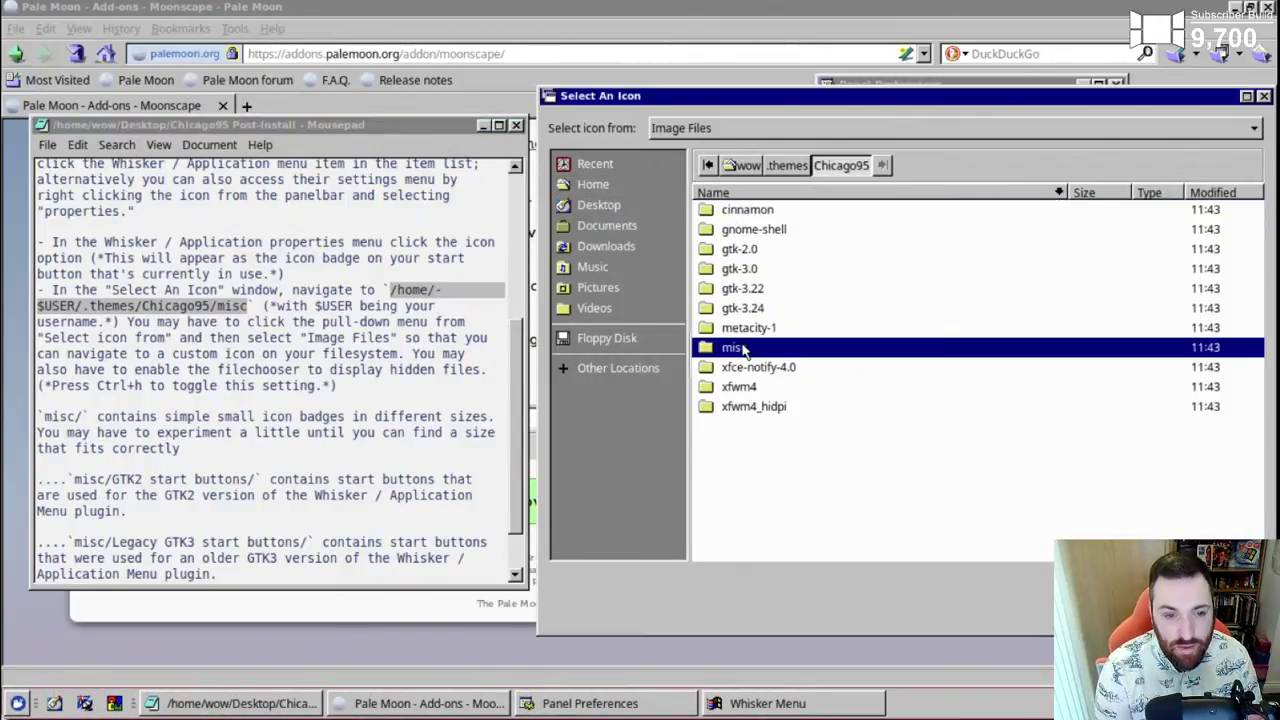
double_click(742, 347)
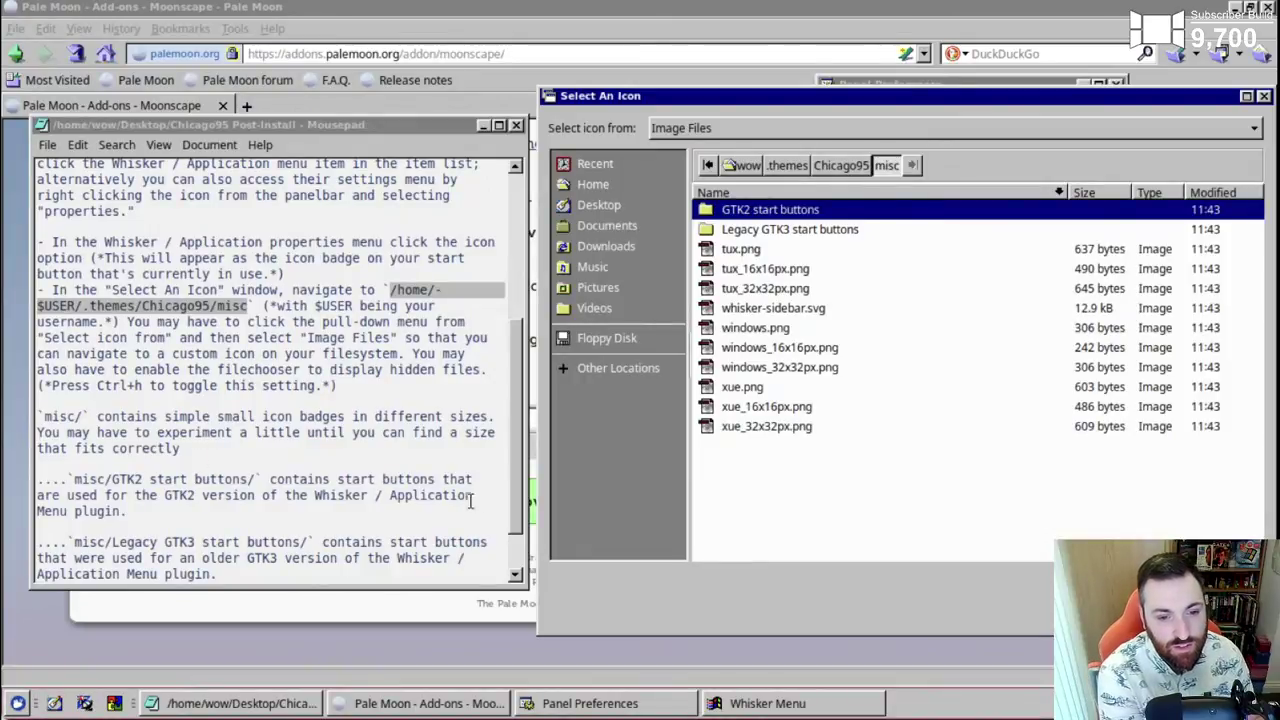
click(517, 514)
scroll(517, 514, down, 2)
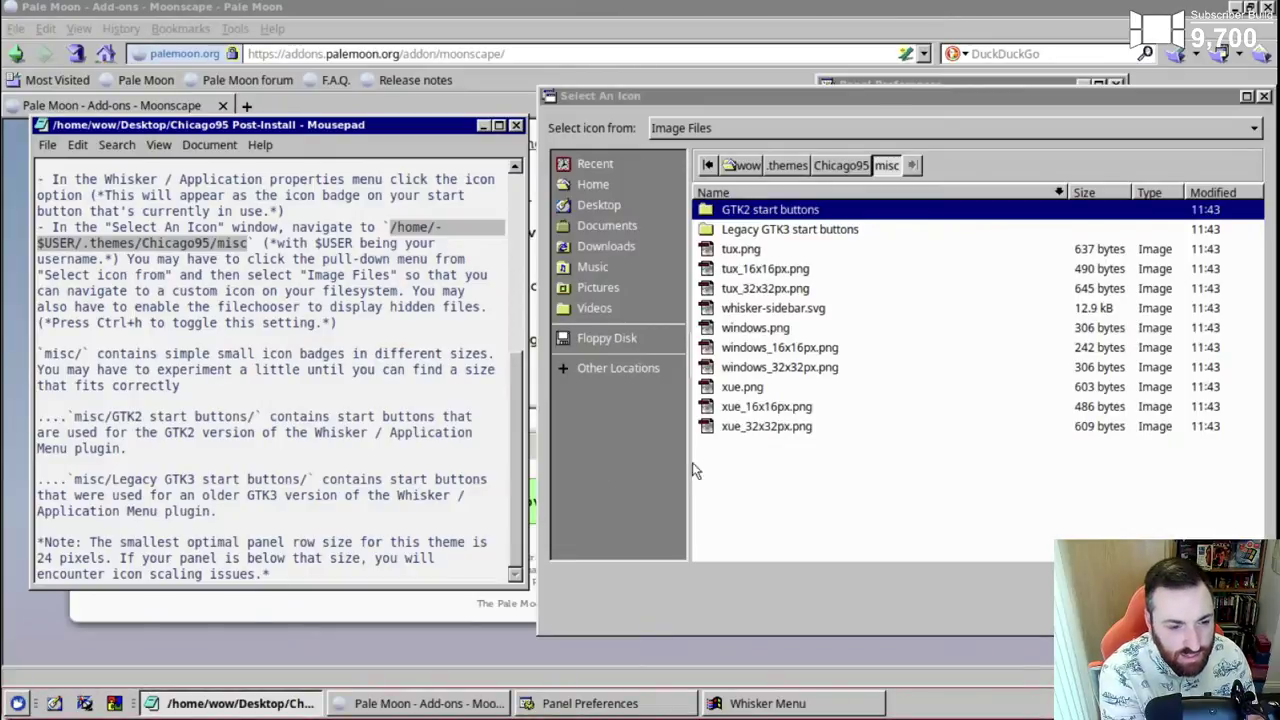
click(784, 493)
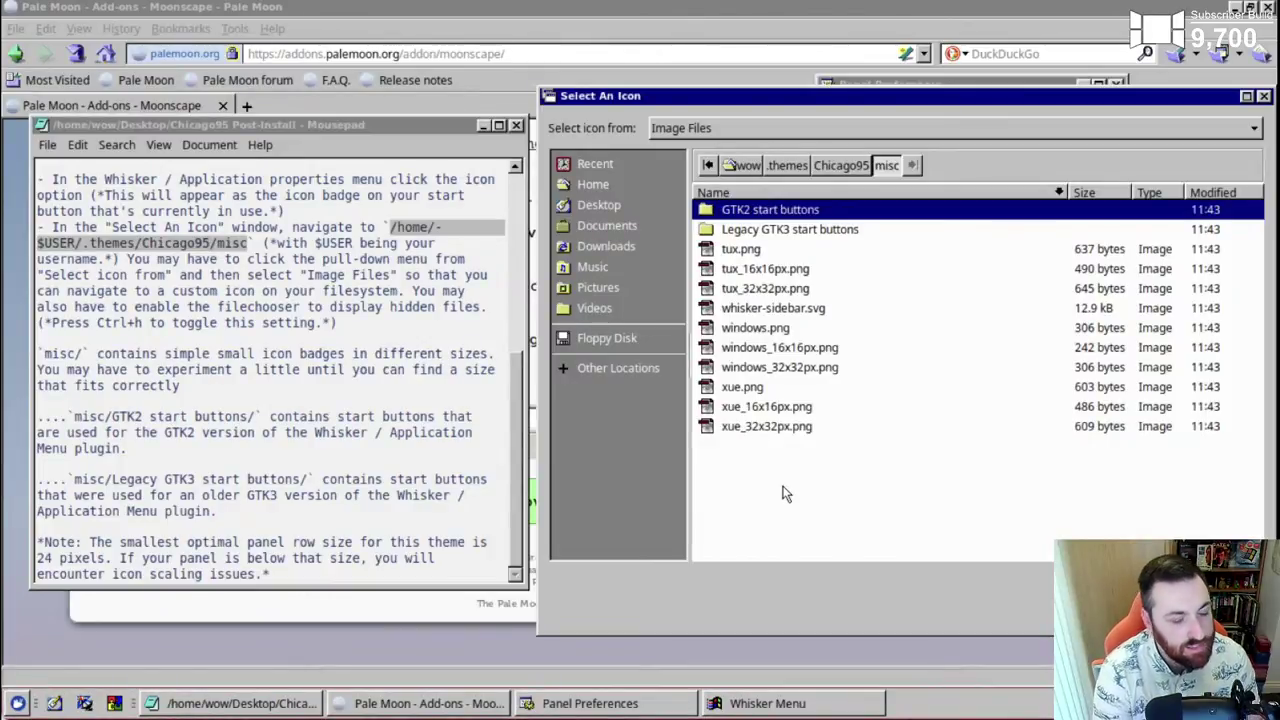
- Open Legacy GTK3 start buttons and choose windows.png as the Start button icon
double_click(810, 229)
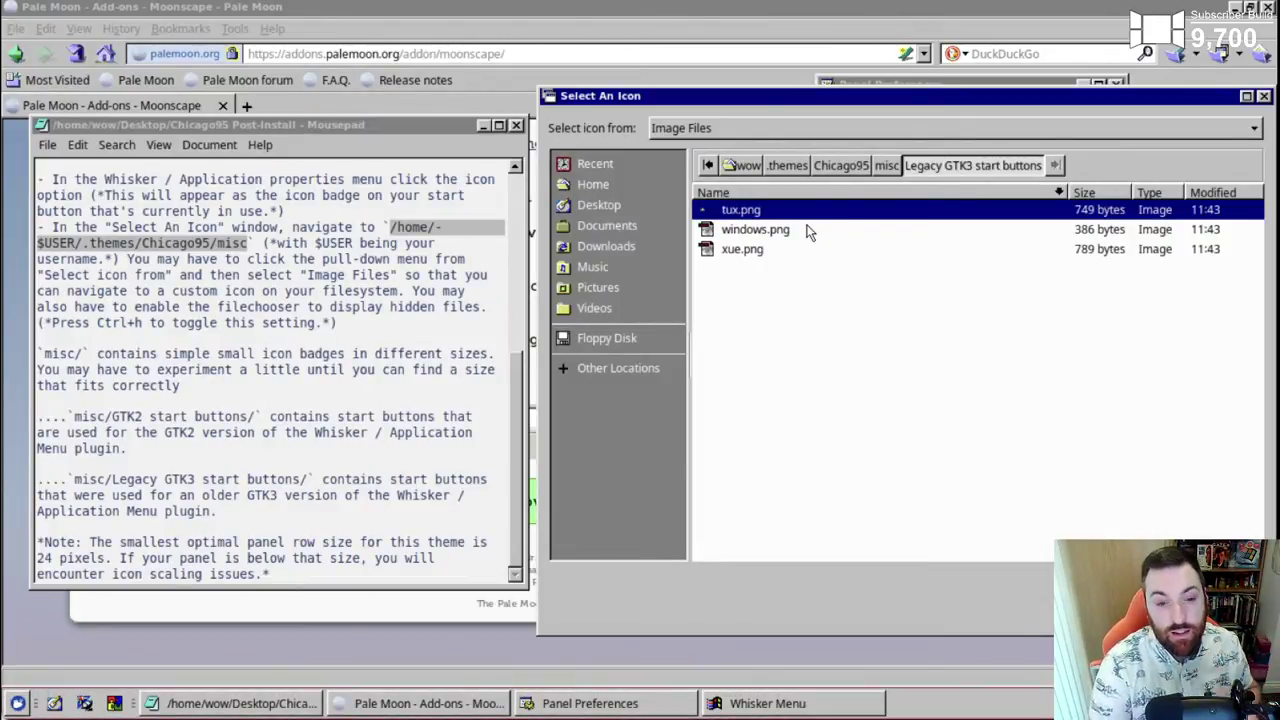
click(128, 369)
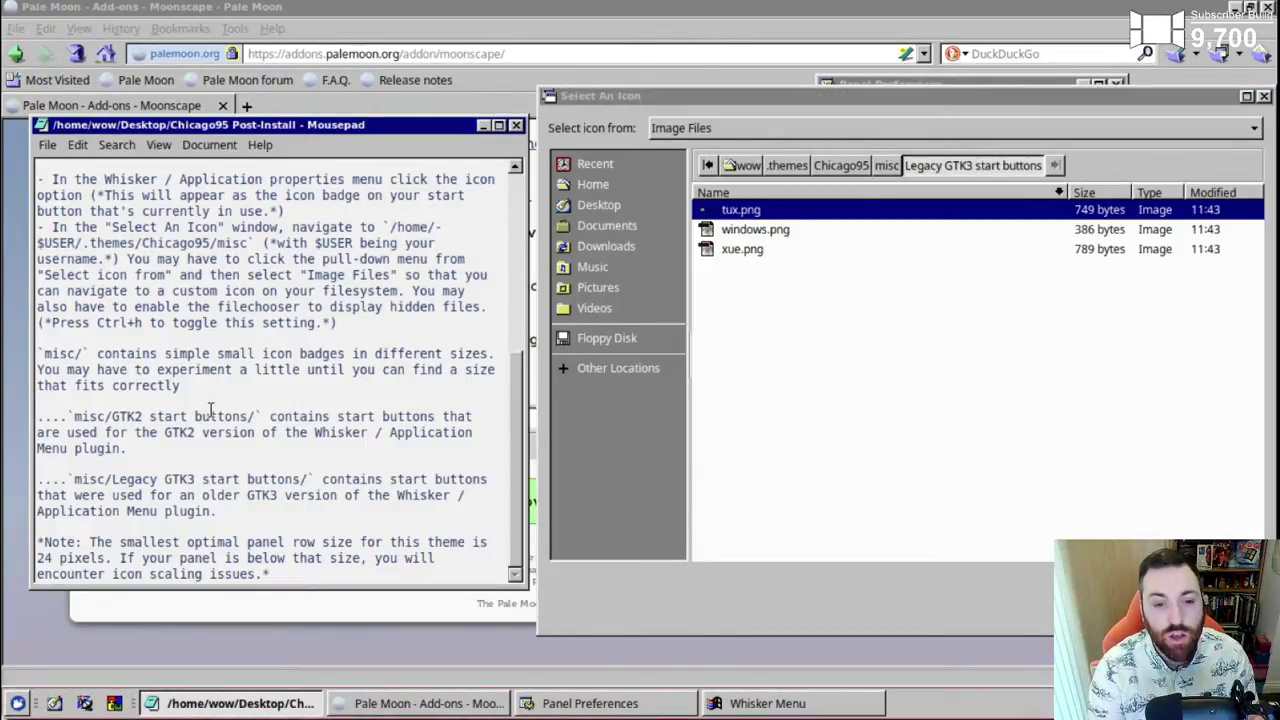
scroll(176, 369, up, 6)
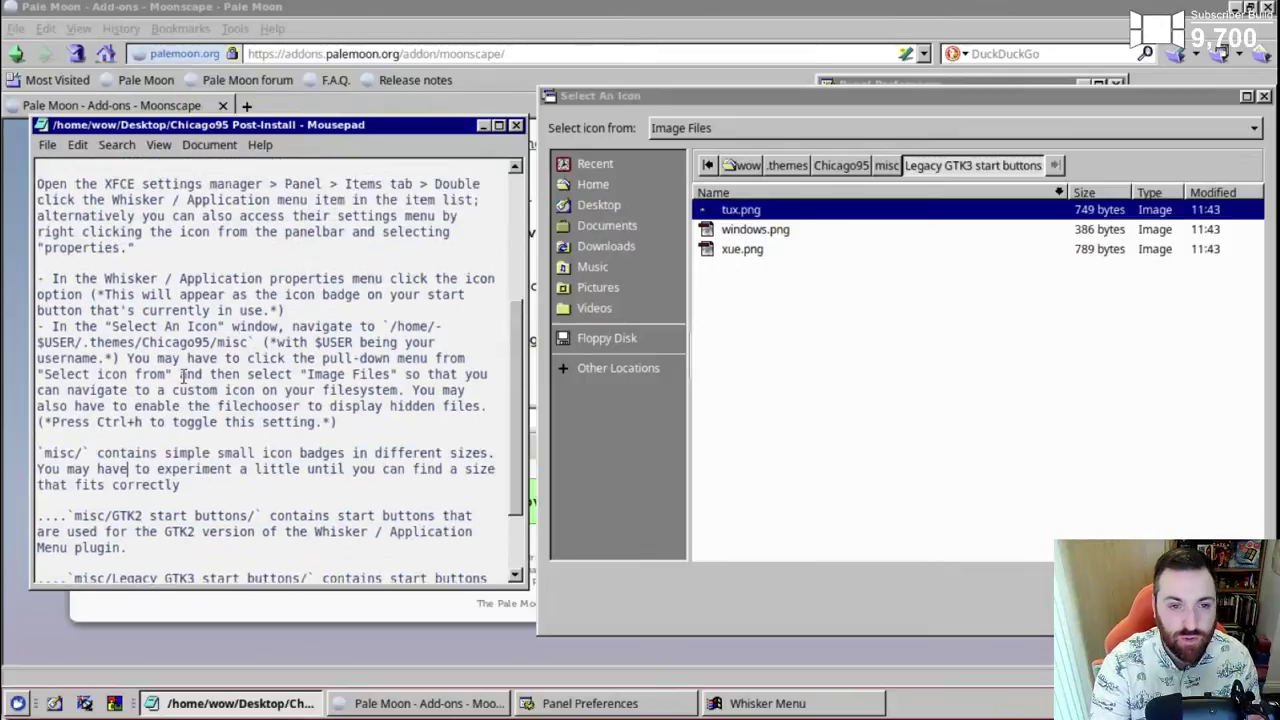
scroll(185, 380, down, 6)
click(902, 349)
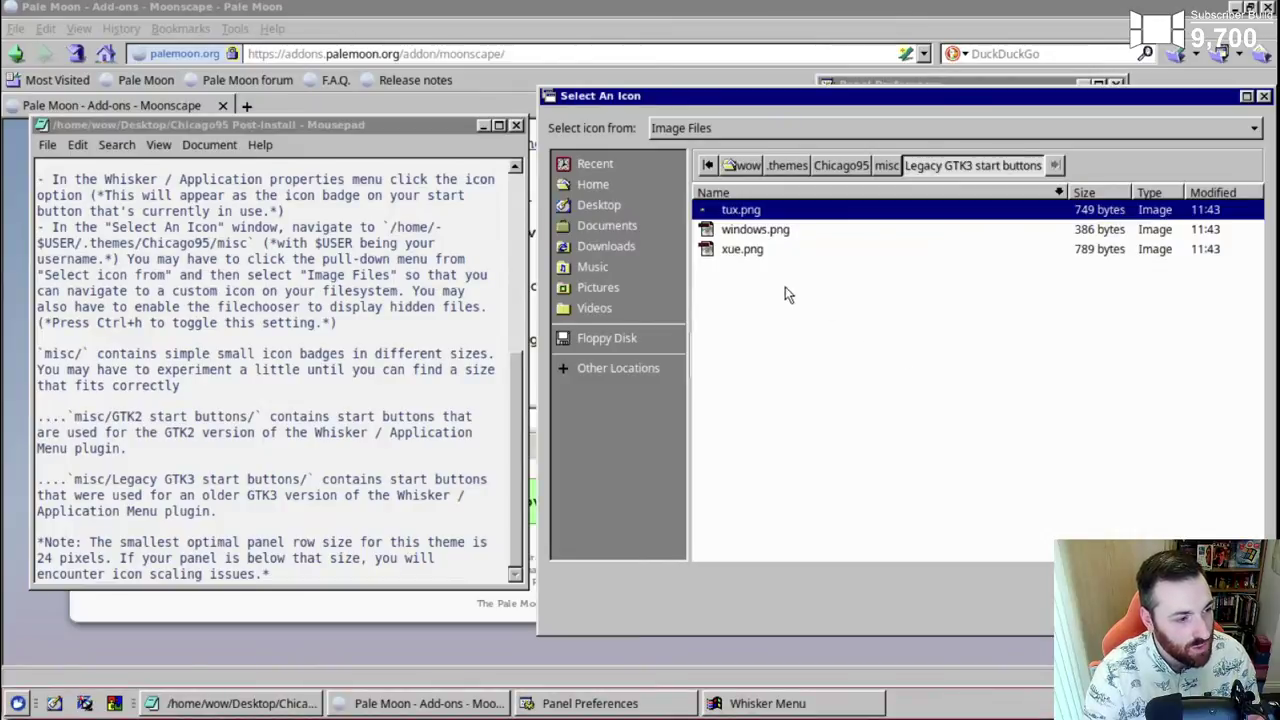
double_click(736, 230)
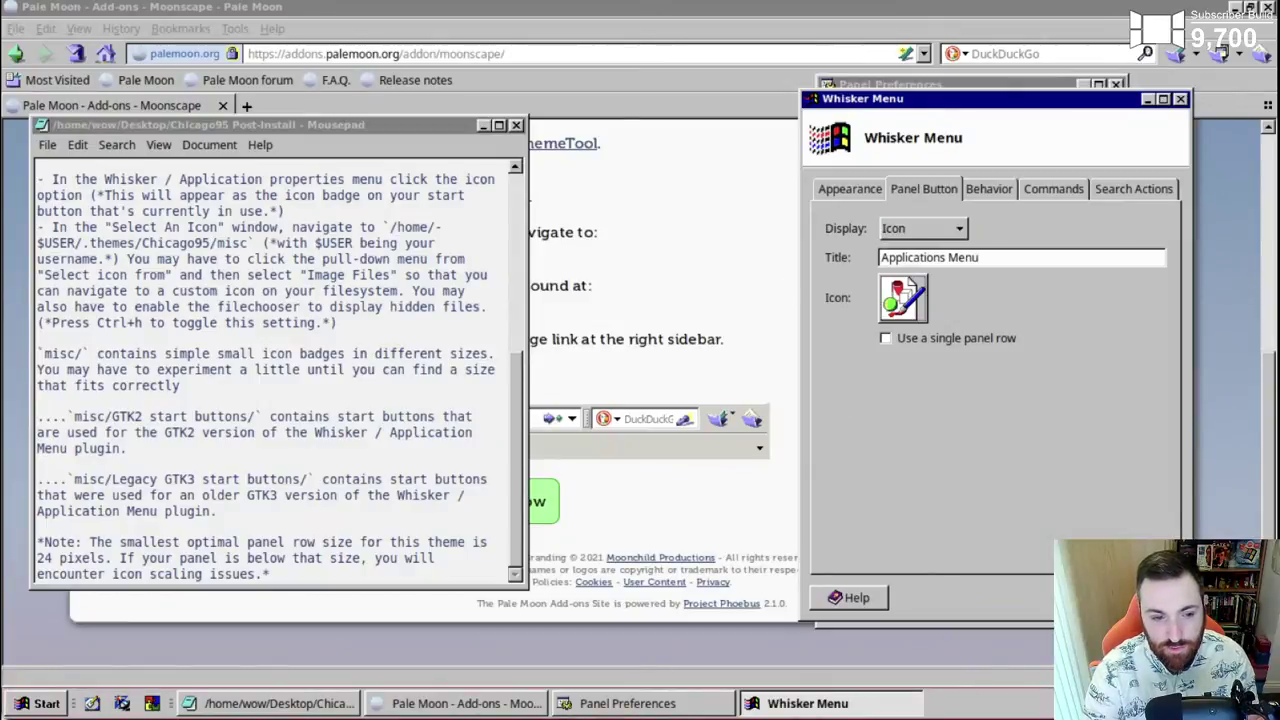
- Close the Whisker Menu properties and minimise Pale Moon
key(Escape)
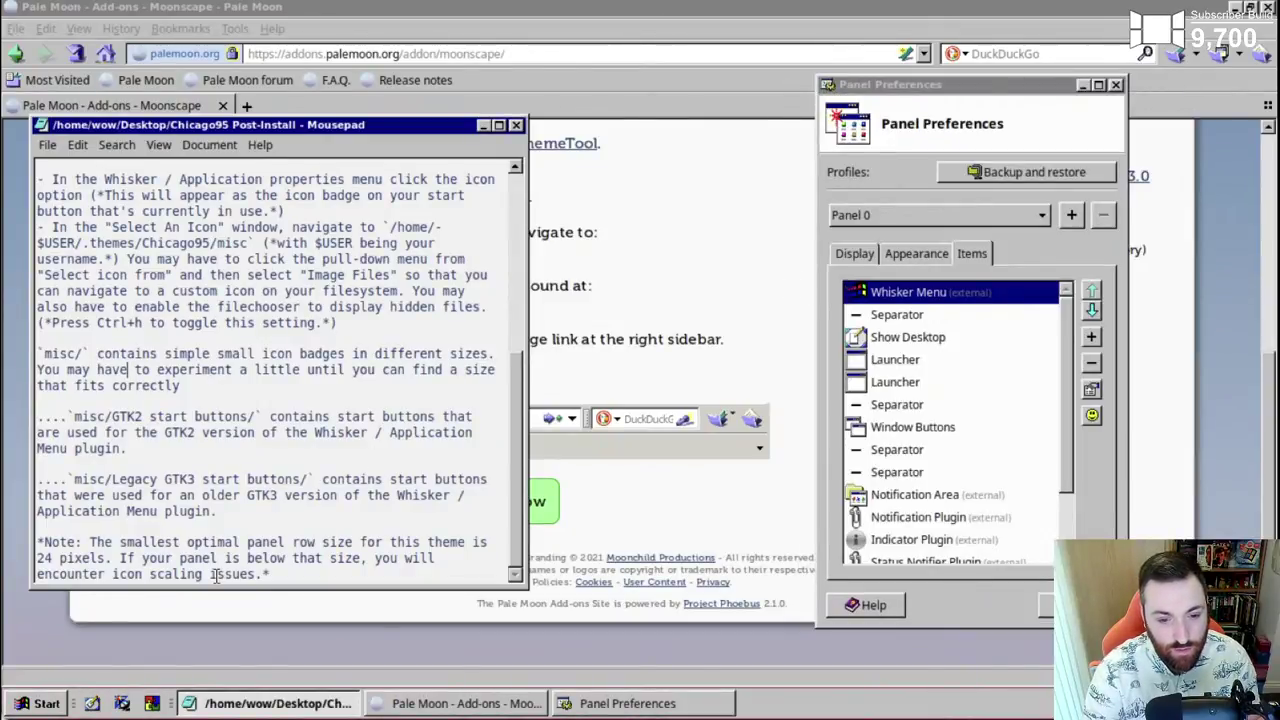
scroll(329, 423, up, 10)
click(484, 125)
scroll(465, 622, up, 5)
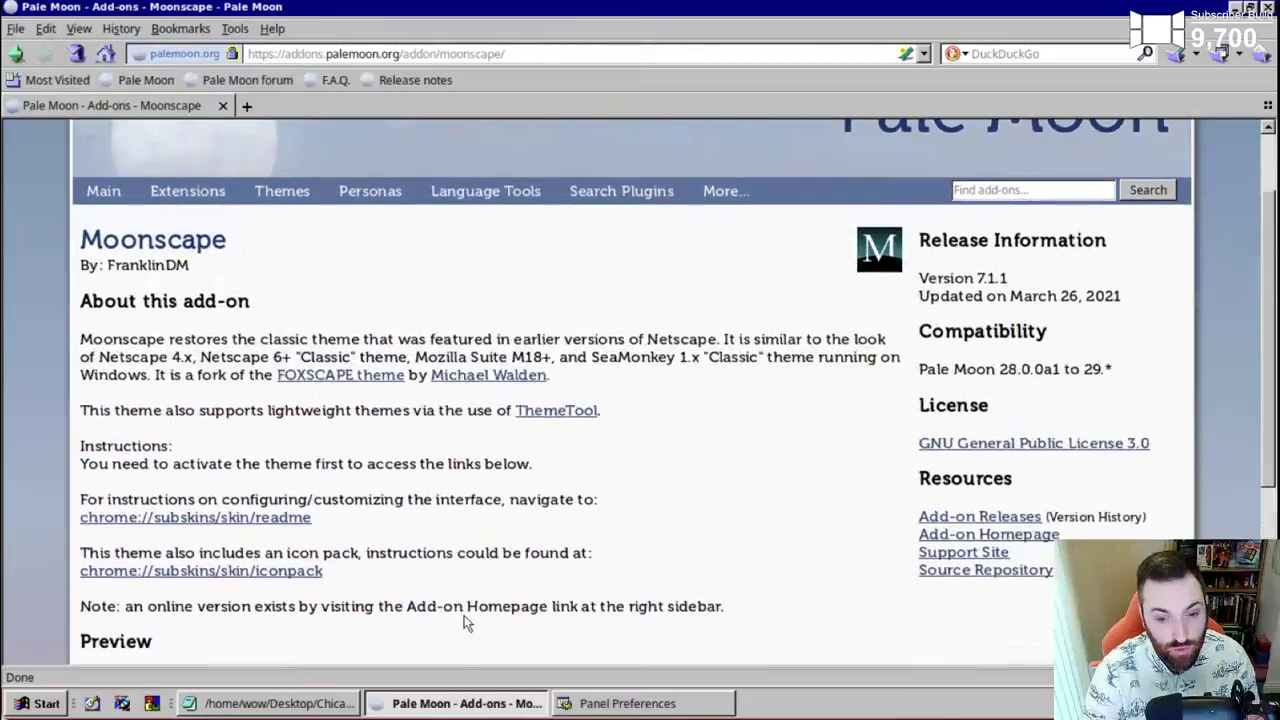
click(479, 703)
- Close the notes and Panel Preferences, then restore and re-minimise Pale Moon
click(517, 130)
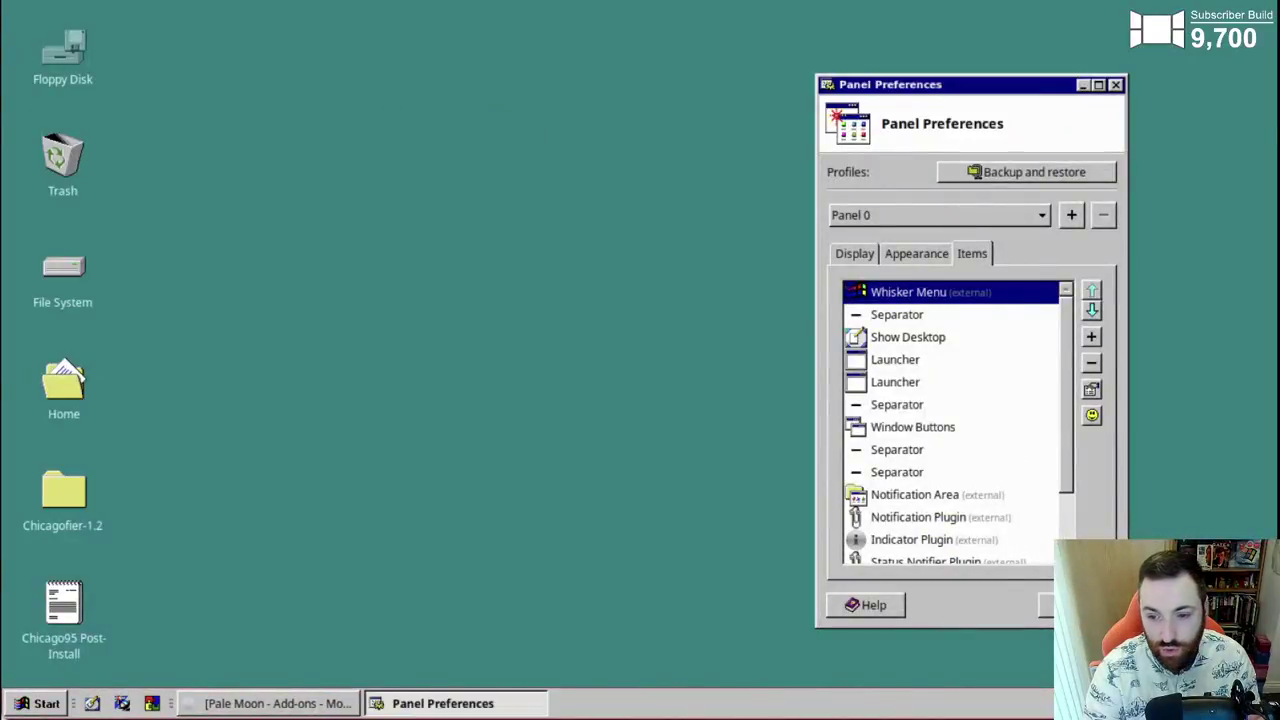
click(1045, 605)
click(287, 705)
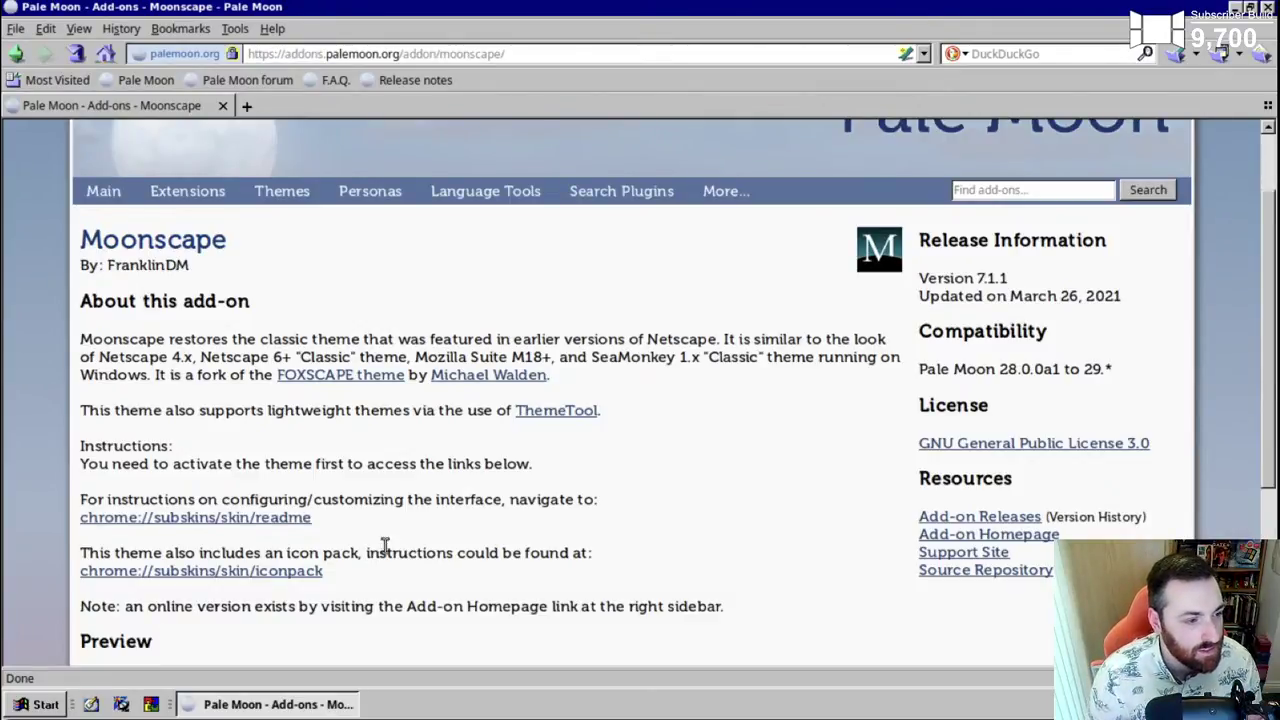
click(255, 704)
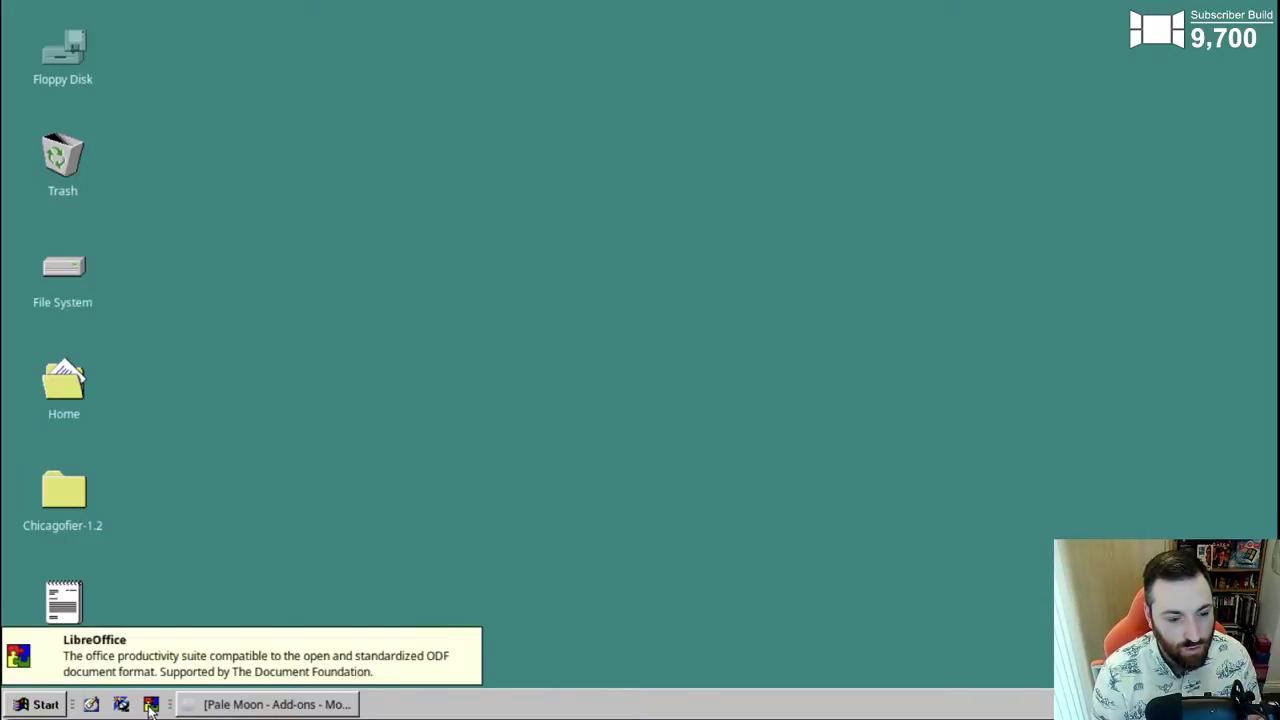
click(150, 706)
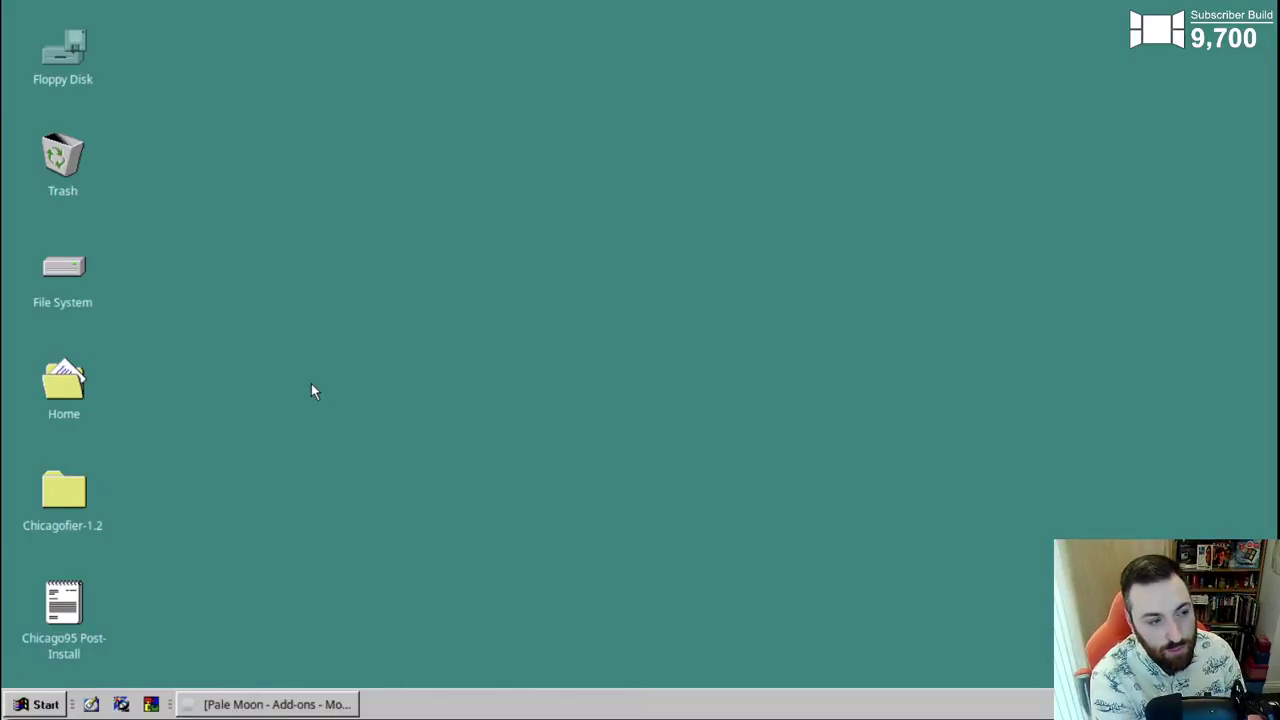
- Open Panel Preferences from the panel's context menu and trial row sizes against the taskbar
right_click(415, 704)
mouse_move(468, 682)
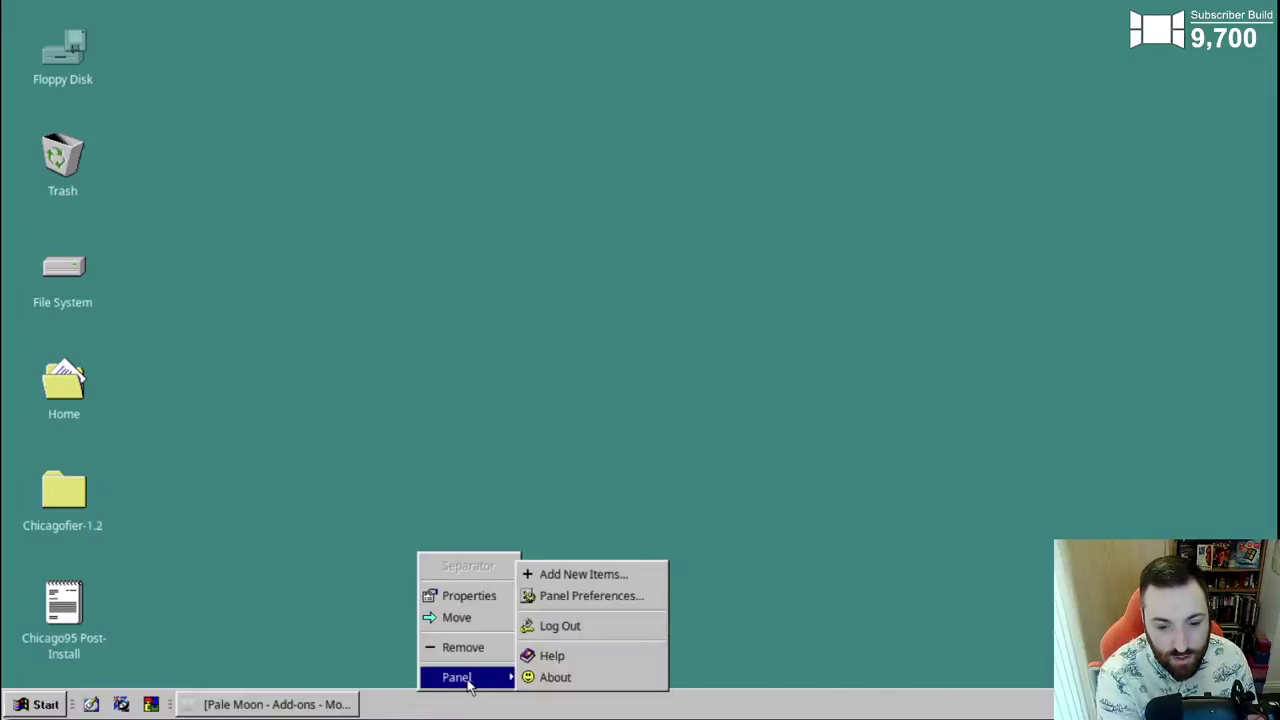
click(592, 595)
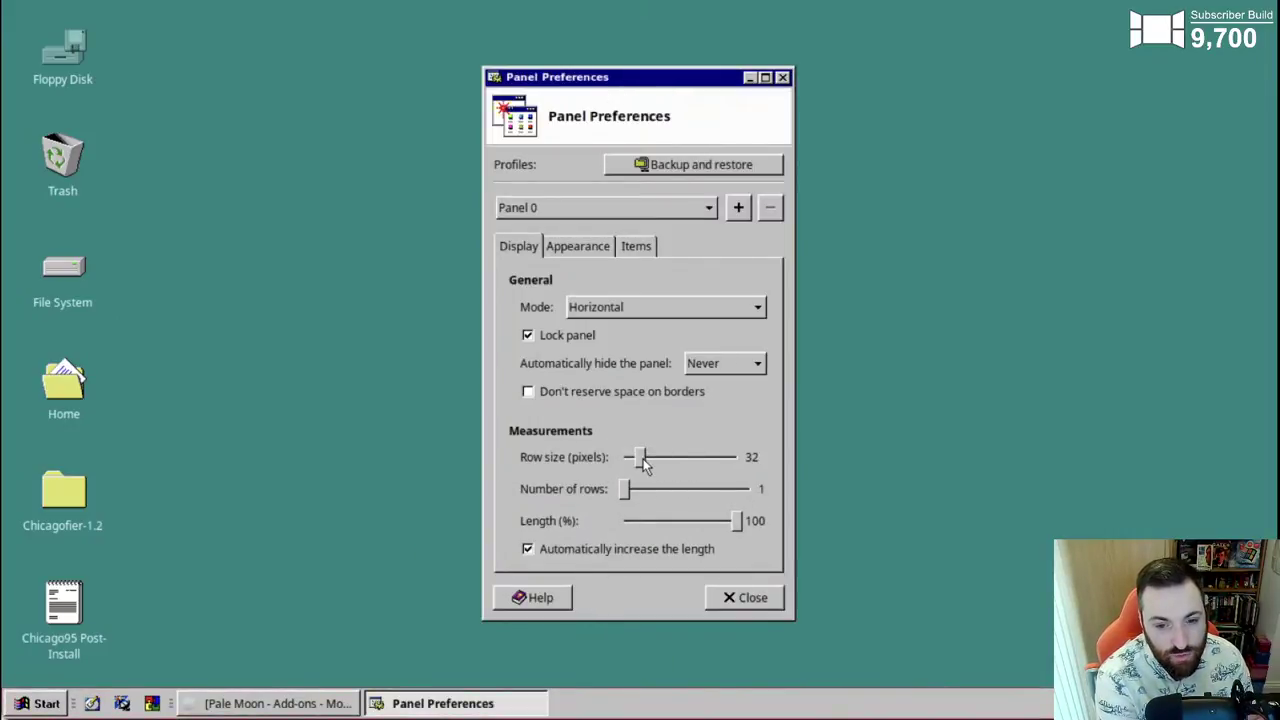
scroll(640, 458, down, 13)
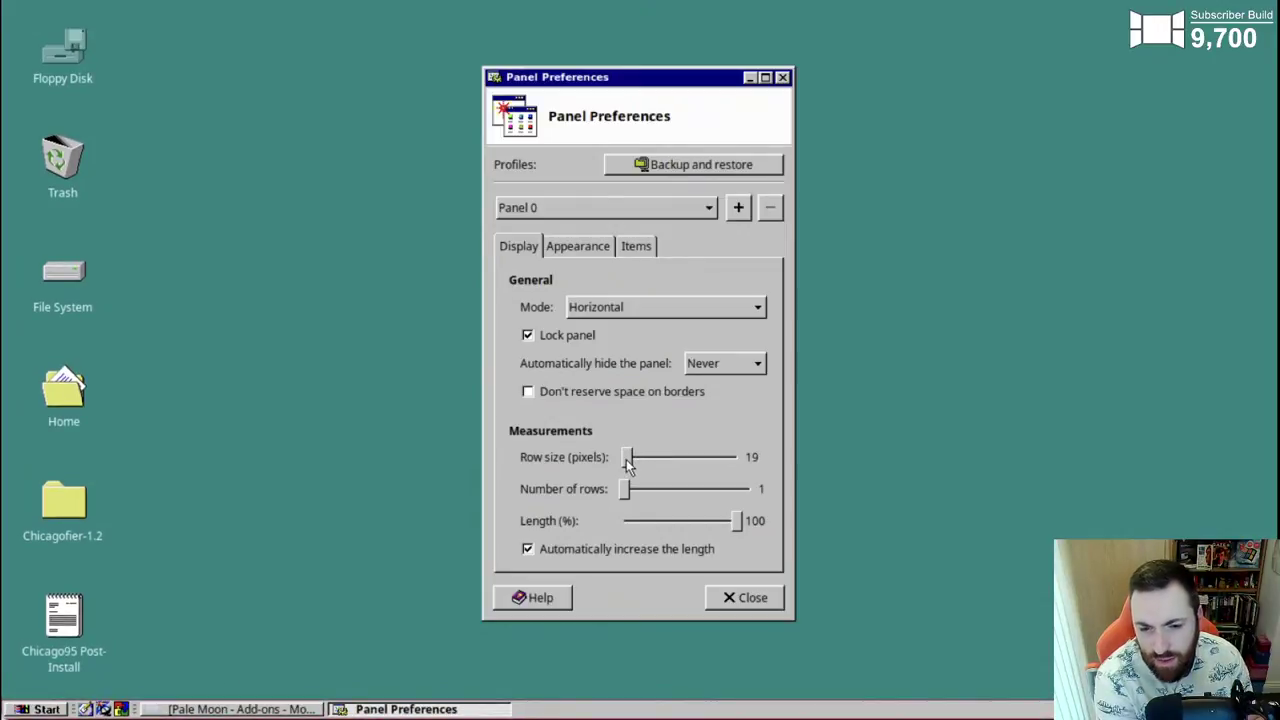
scroll(626, 459, down, 3)
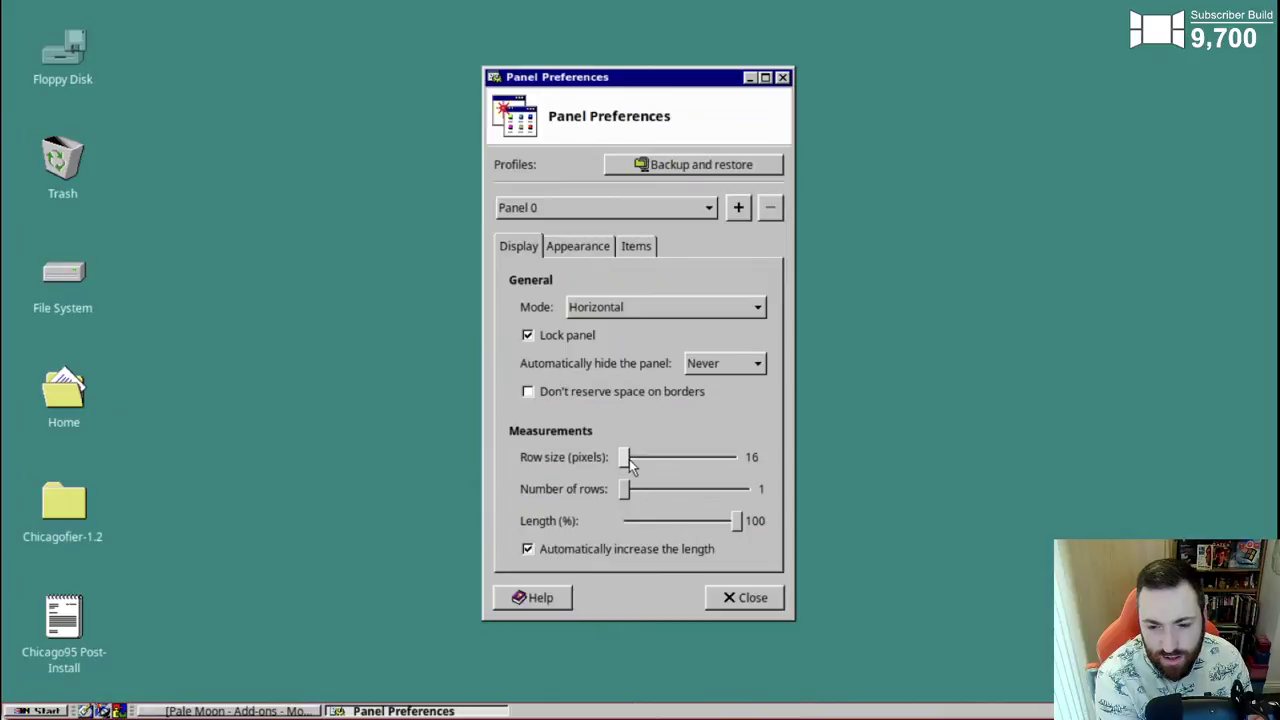
scroll(630, 460, up, 9)
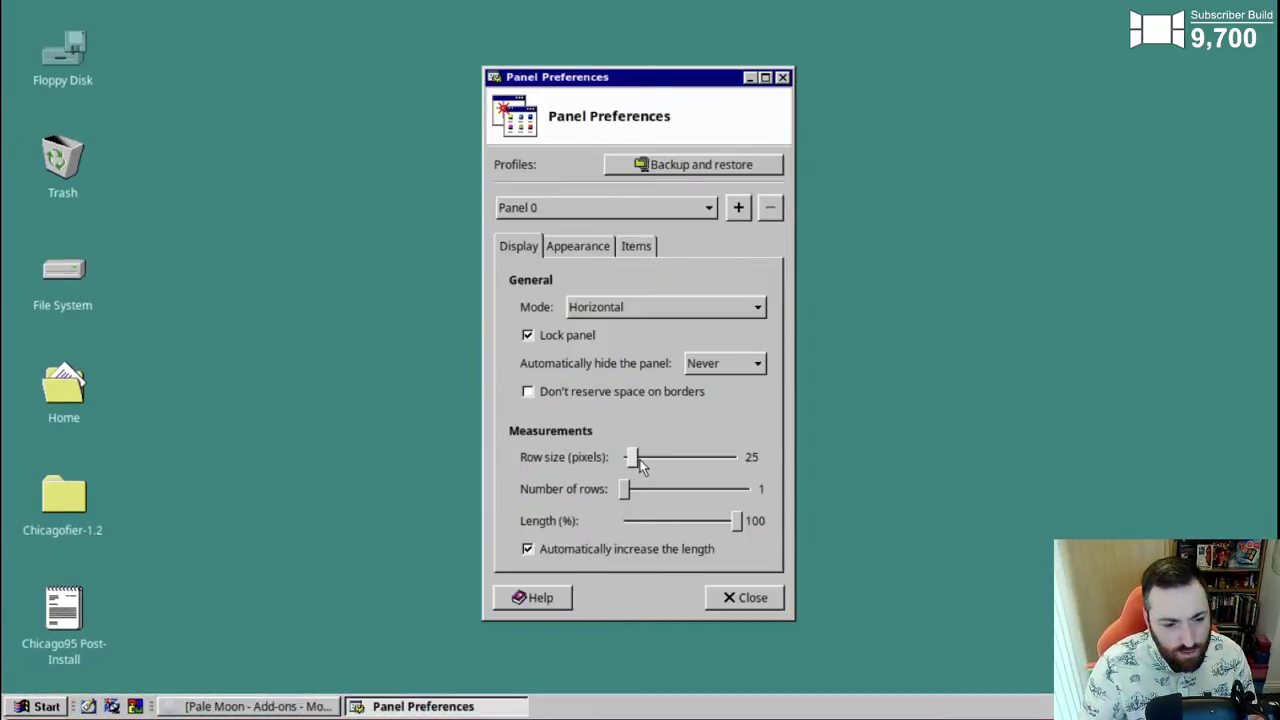
scroll(640, 460, up, 3)
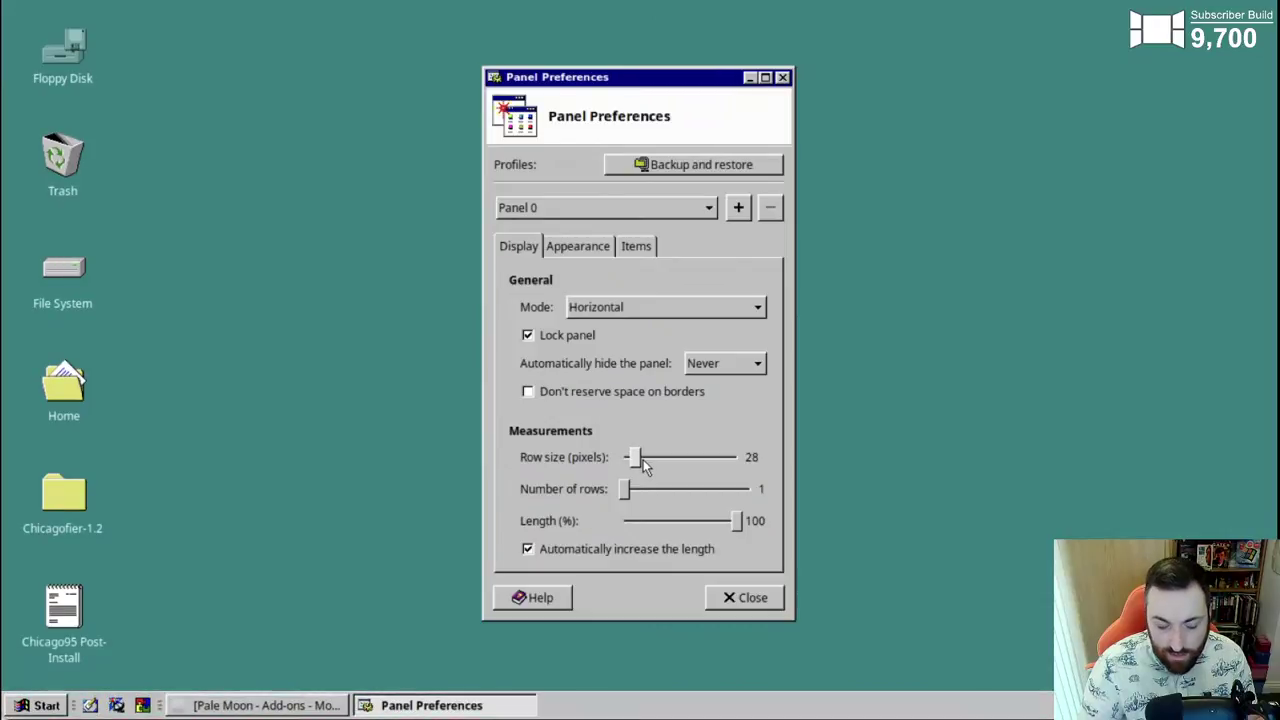
scroll(641, 459, down, 2)
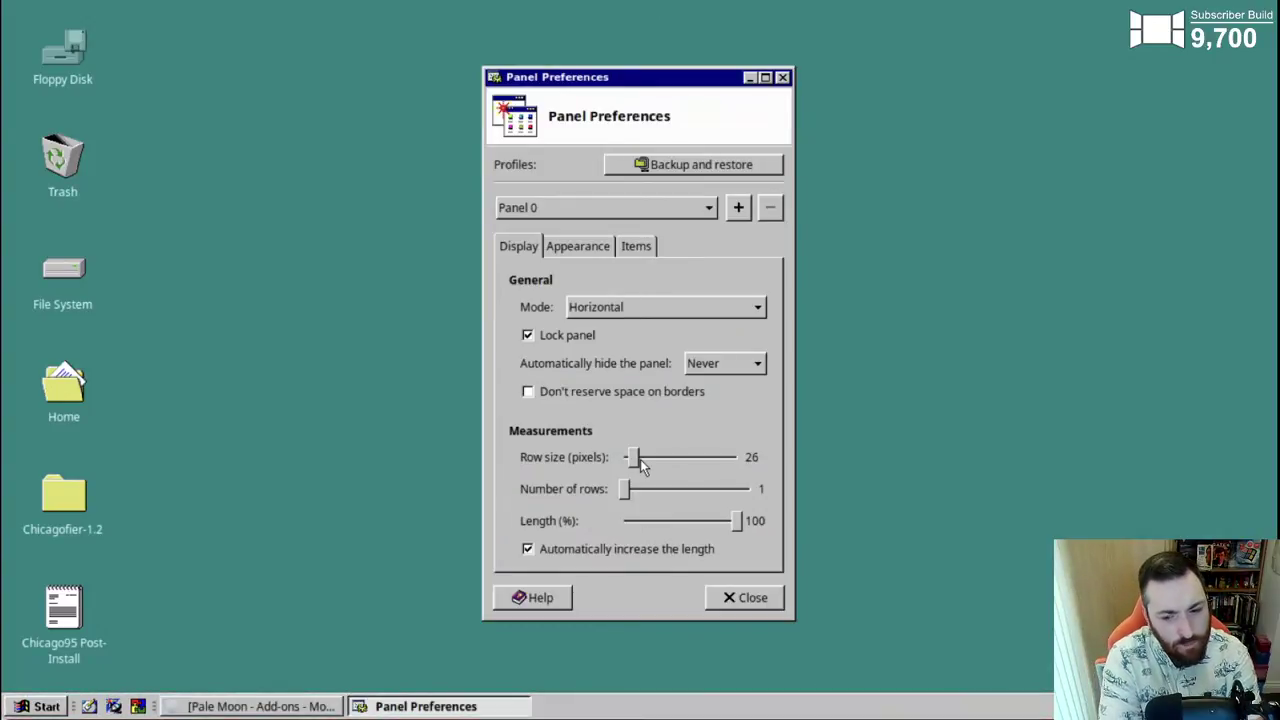
click(338, 638)
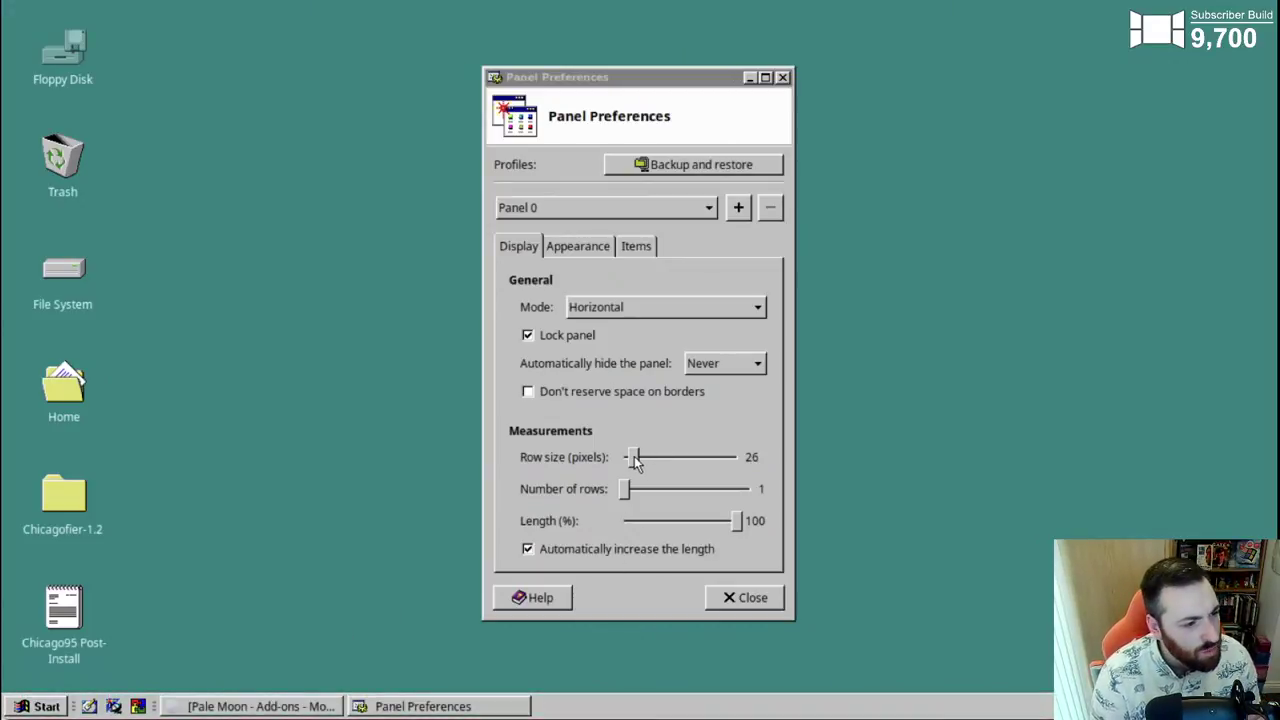
- Settle the panel Row size at 28 pixels and close Panel Preferences
scroll(634, 456, down, 3)
scroll(634, 456, up, 1)
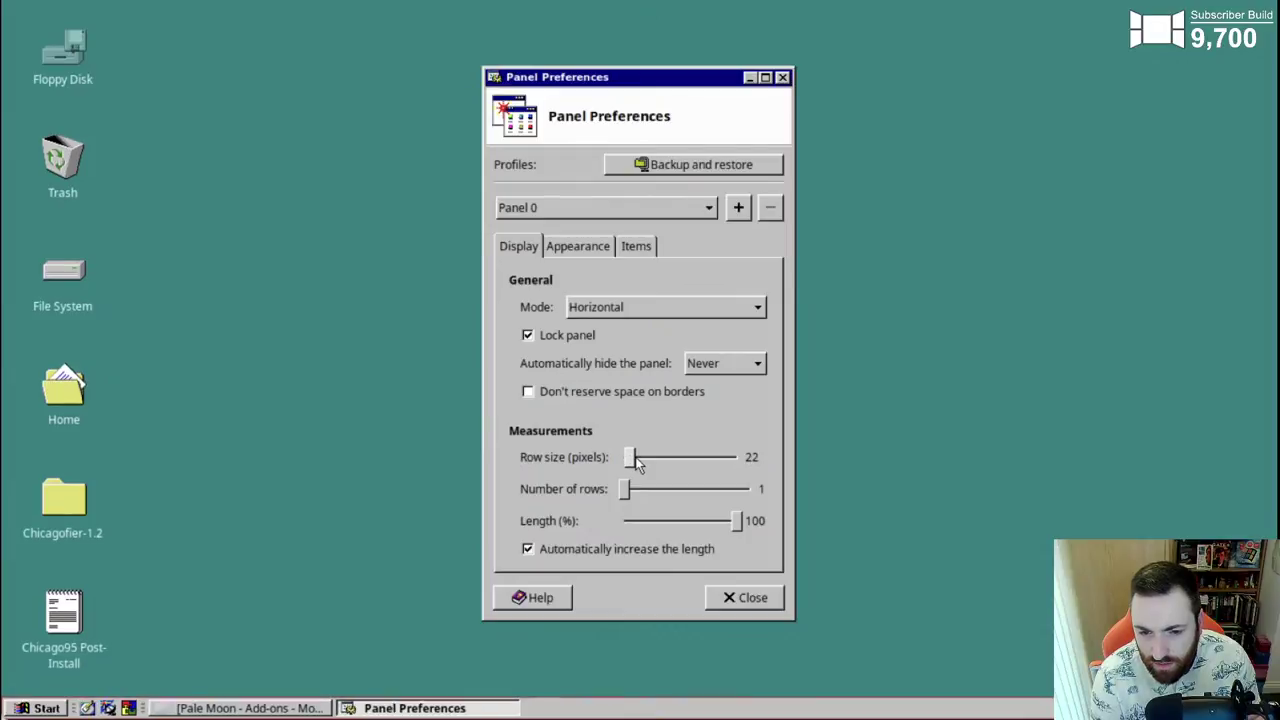
scroll(636, 457, up, 1)
scroll(638, 458, down, 3)
scroll(640, 457, up, 5)
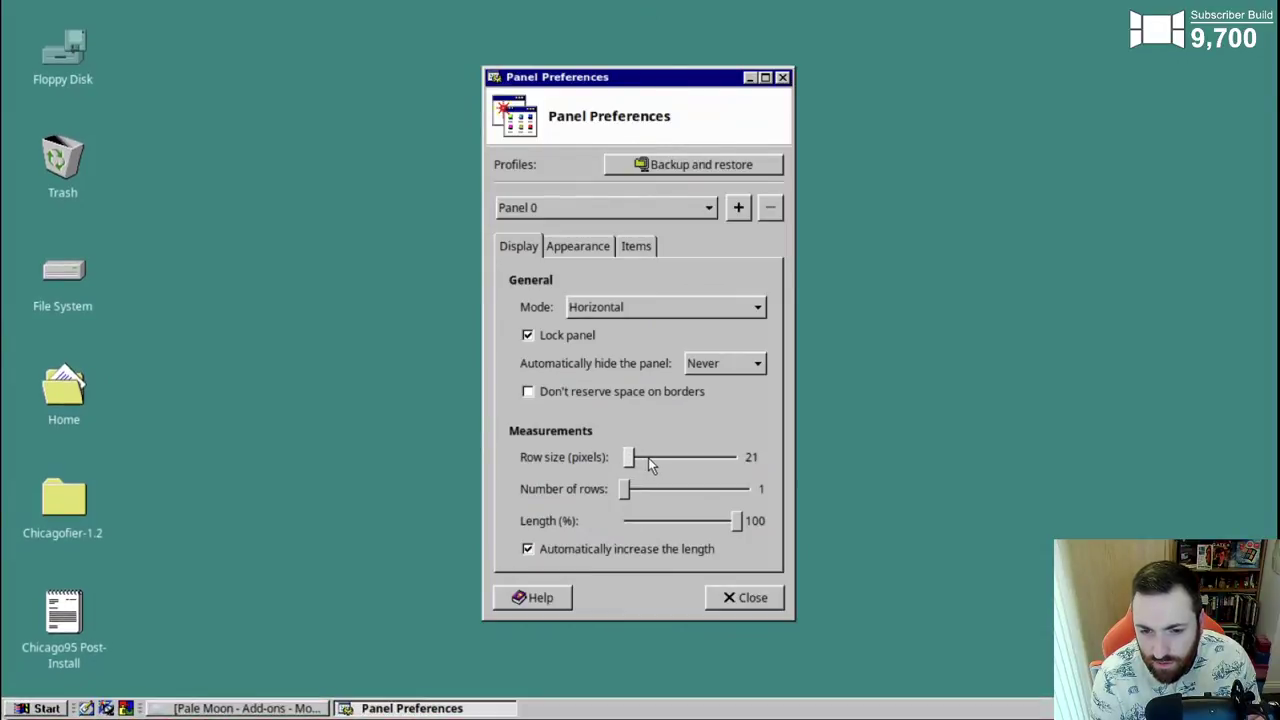
scroll(660, 458, up, 4)
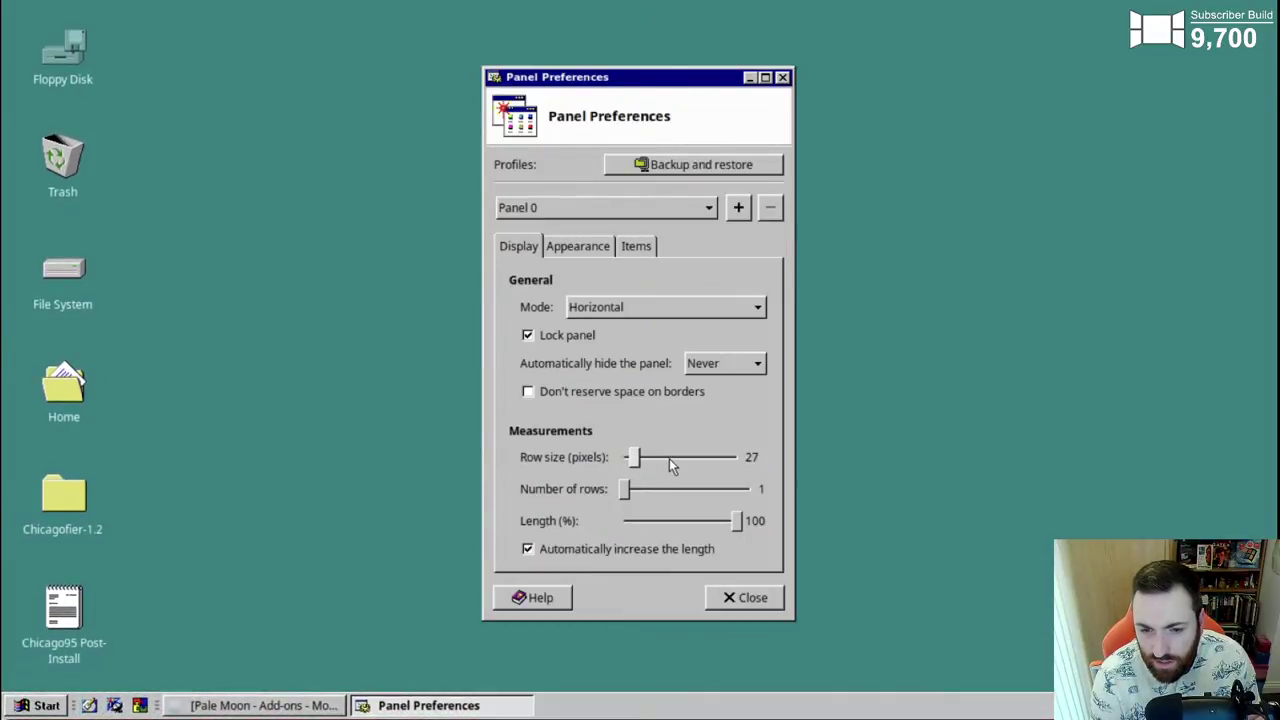
scroll(673, 458, up, 1)
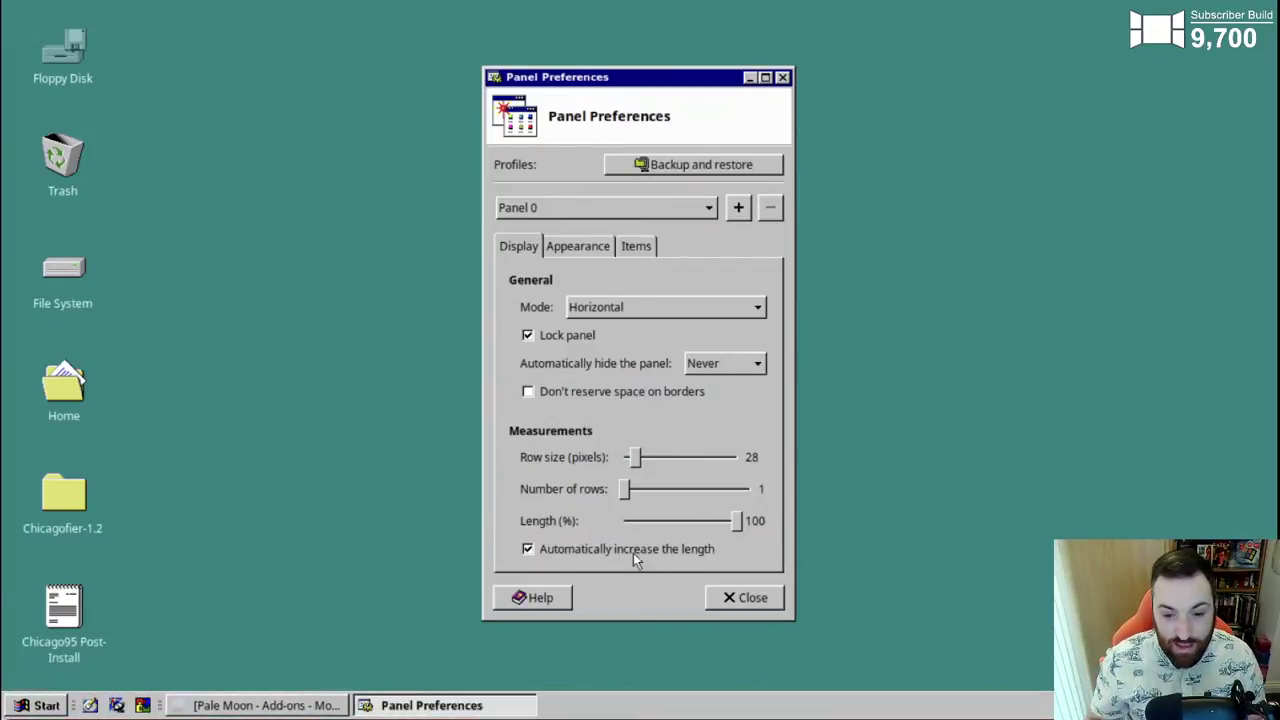
click(742, 598)
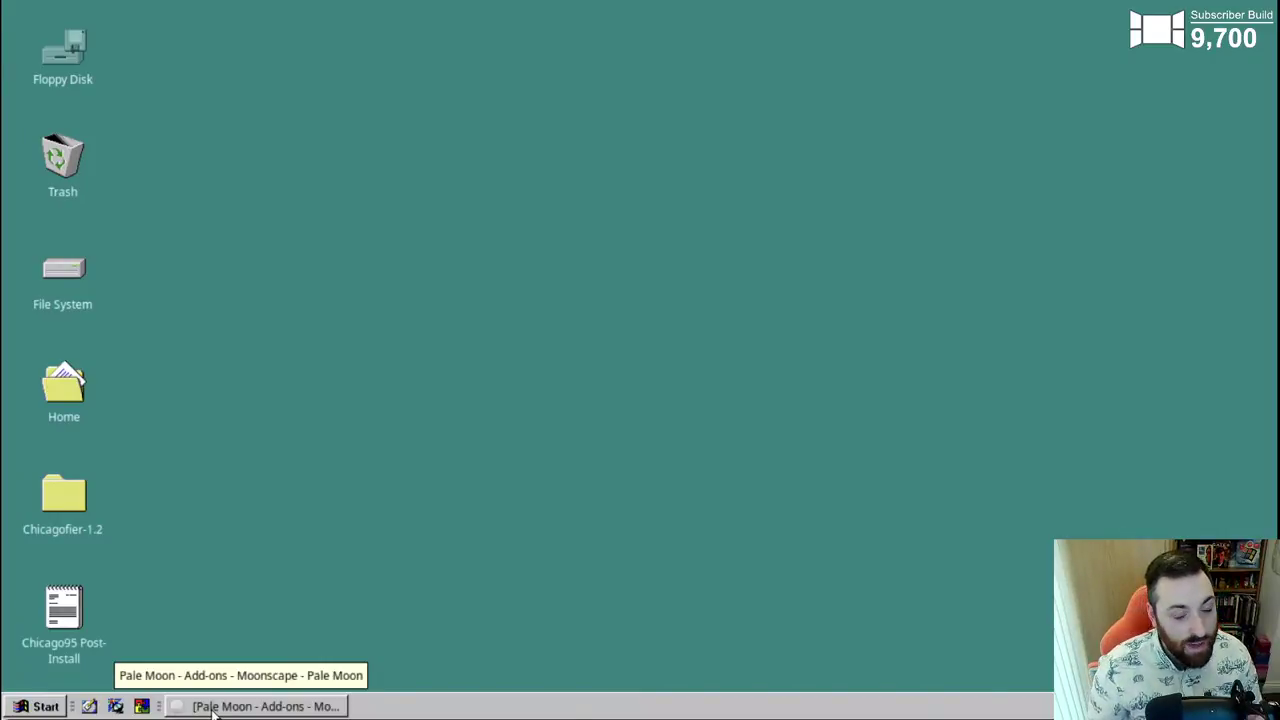
- Restore Pale Moon and load images.bing.com
click(213, 706)
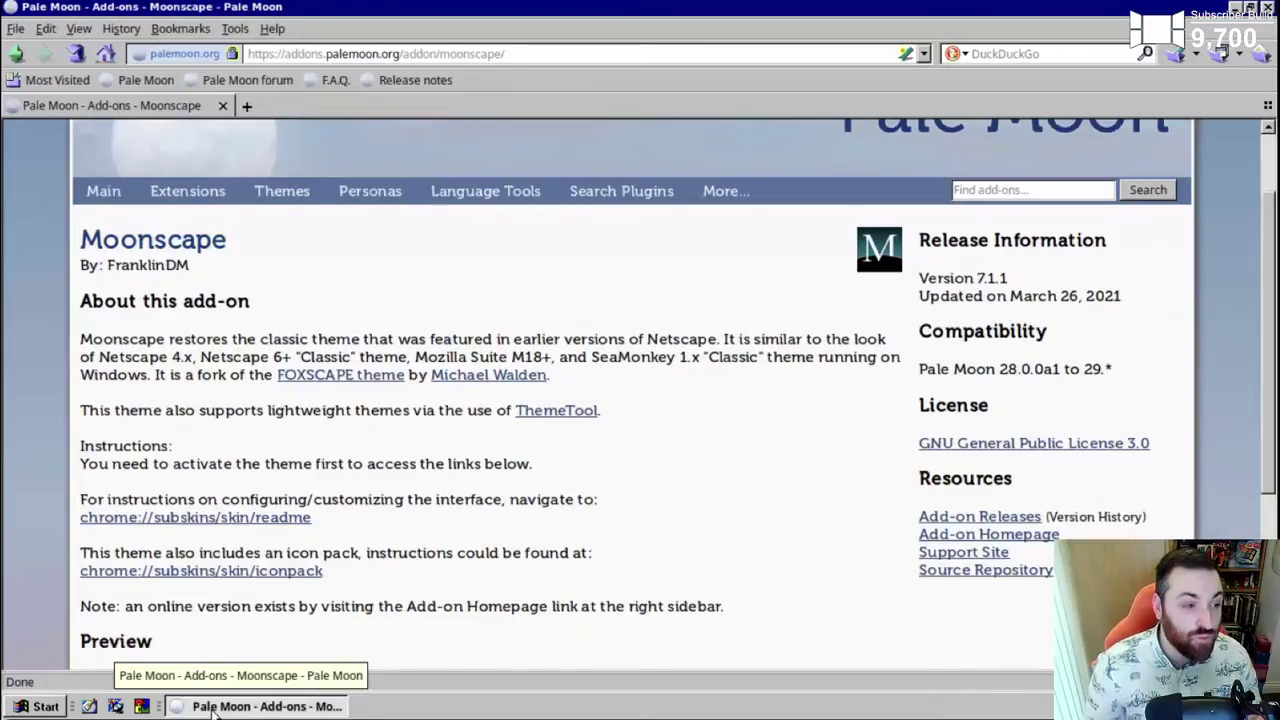
click(610, 56)
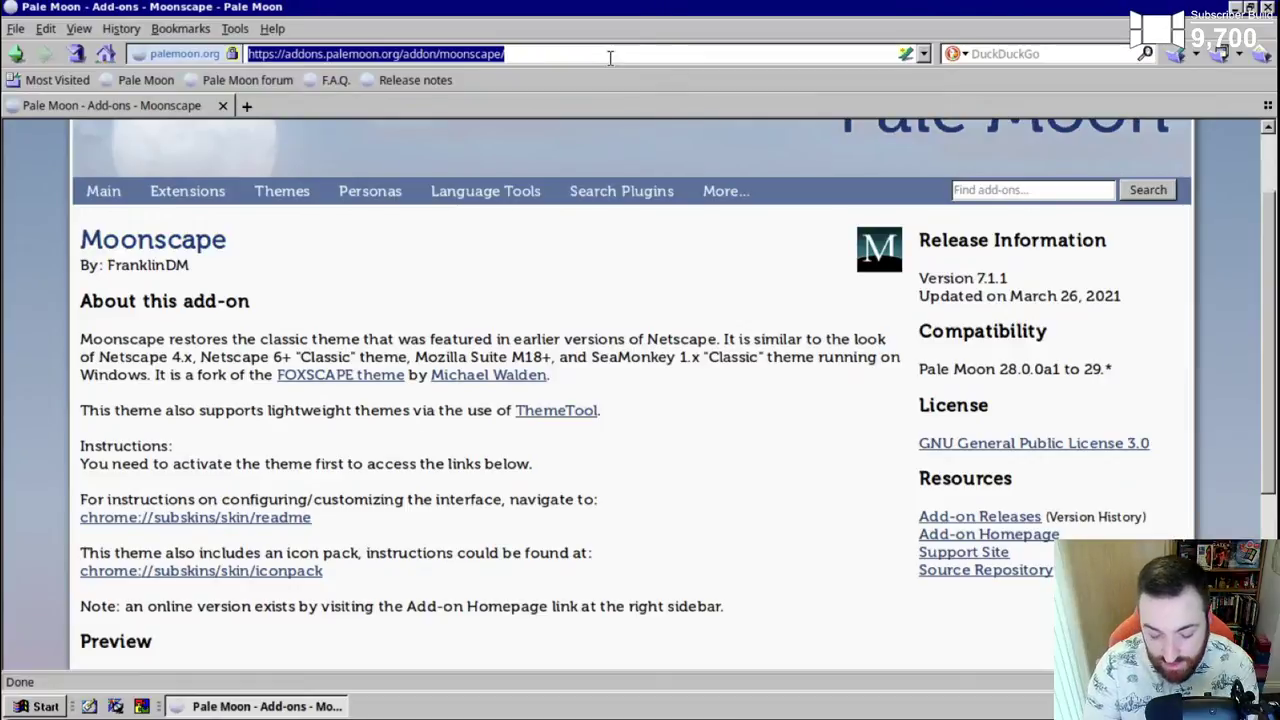
text(pa)
key(BackSpace)
key(BackSpace)
text(images.bing)
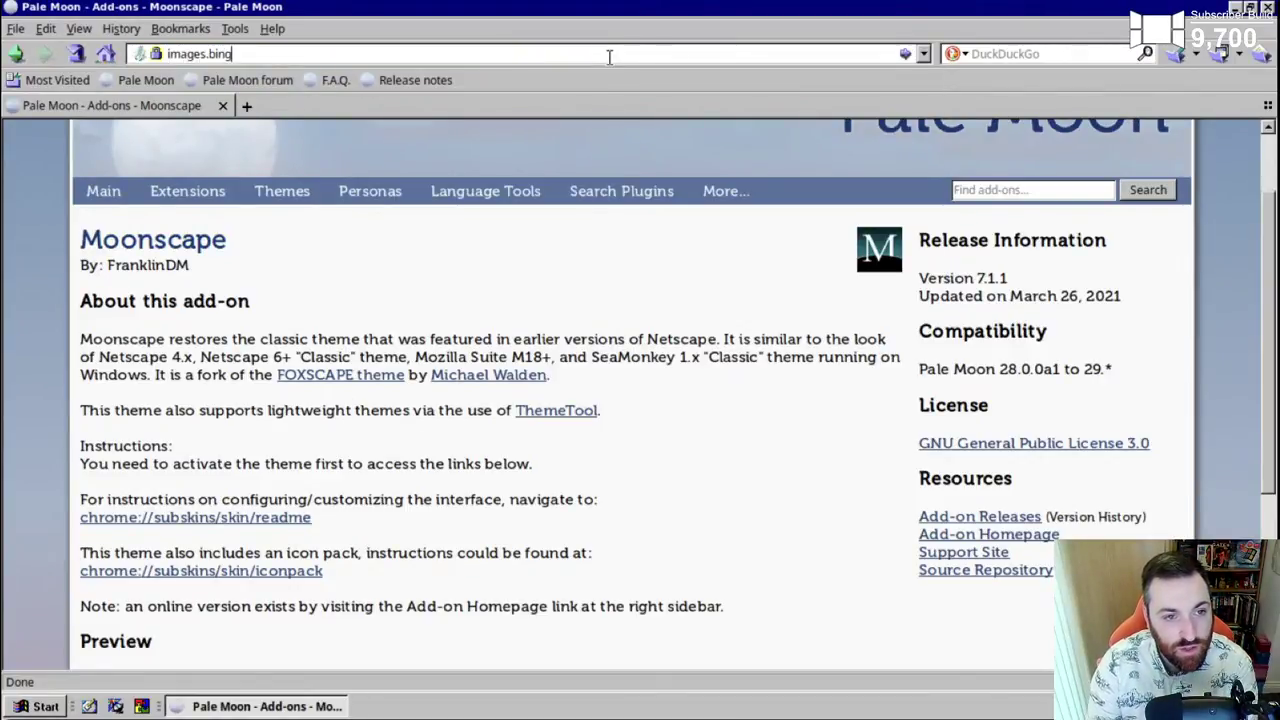
text(.com)
key(Return)
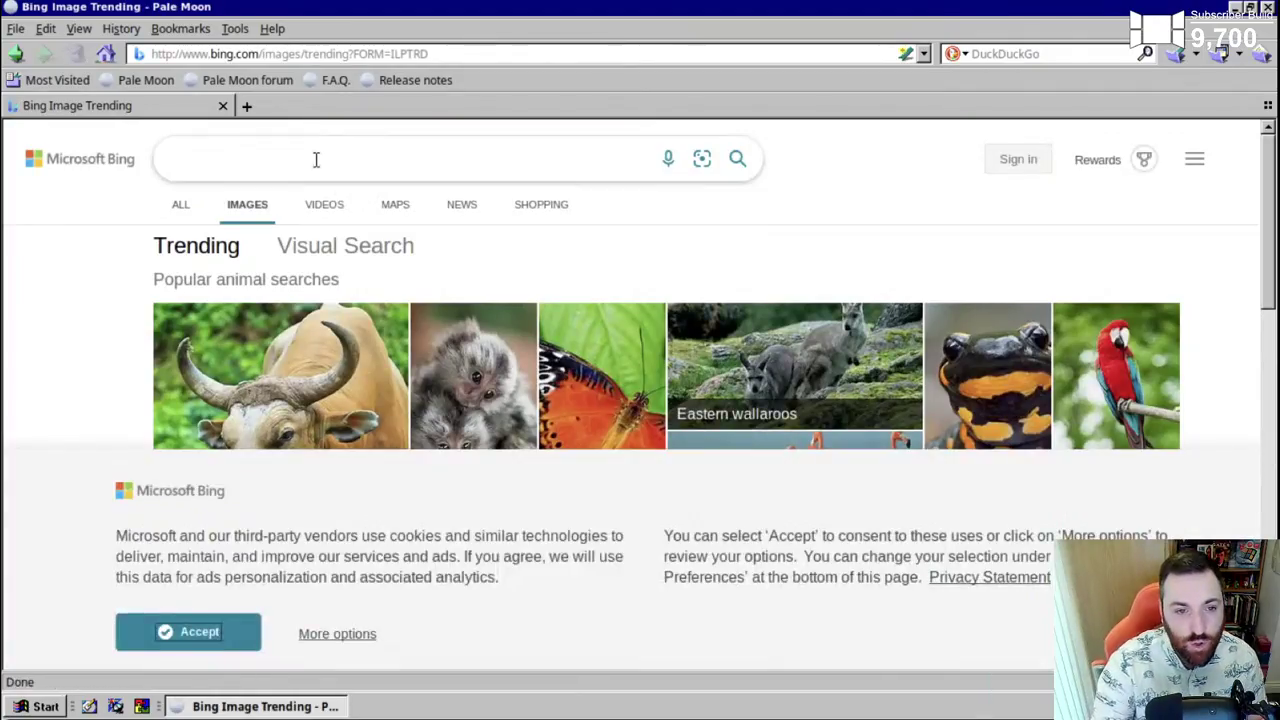
- Accept cookies, search 'netscape navigator windows 95', and open the full-size Google screenshot in a new tab
click(178, 640)
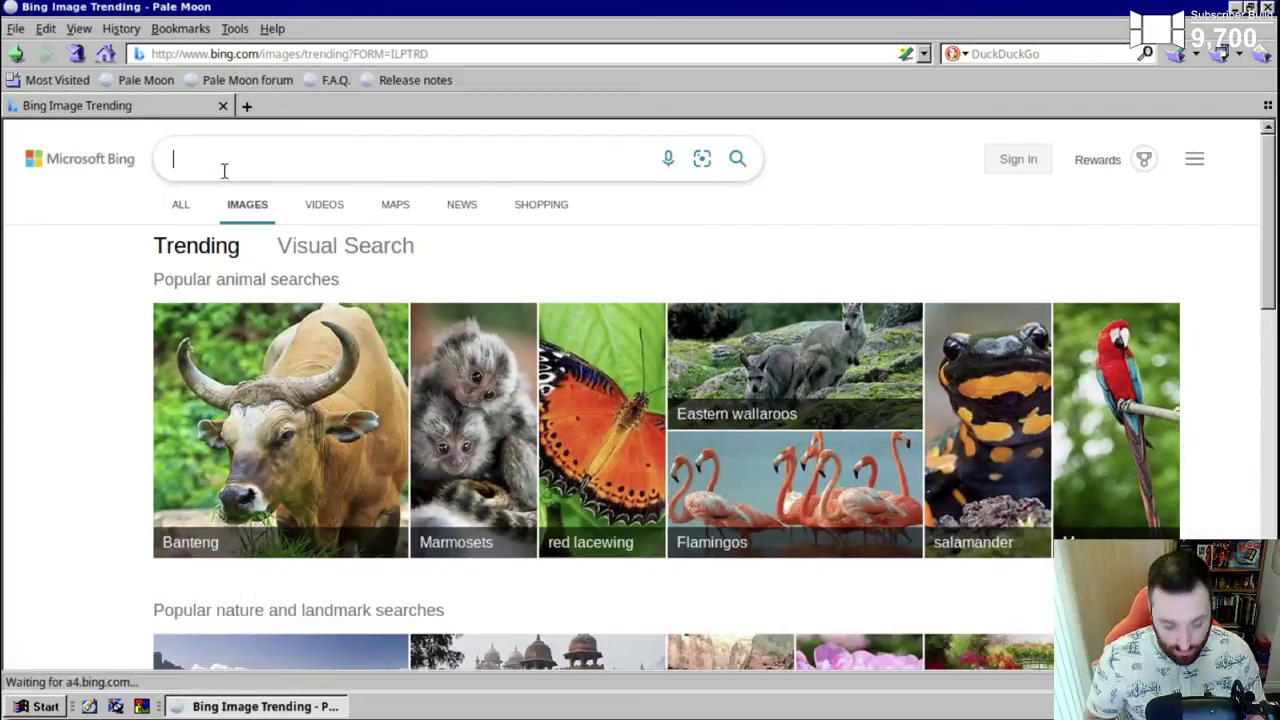
text(netscape)
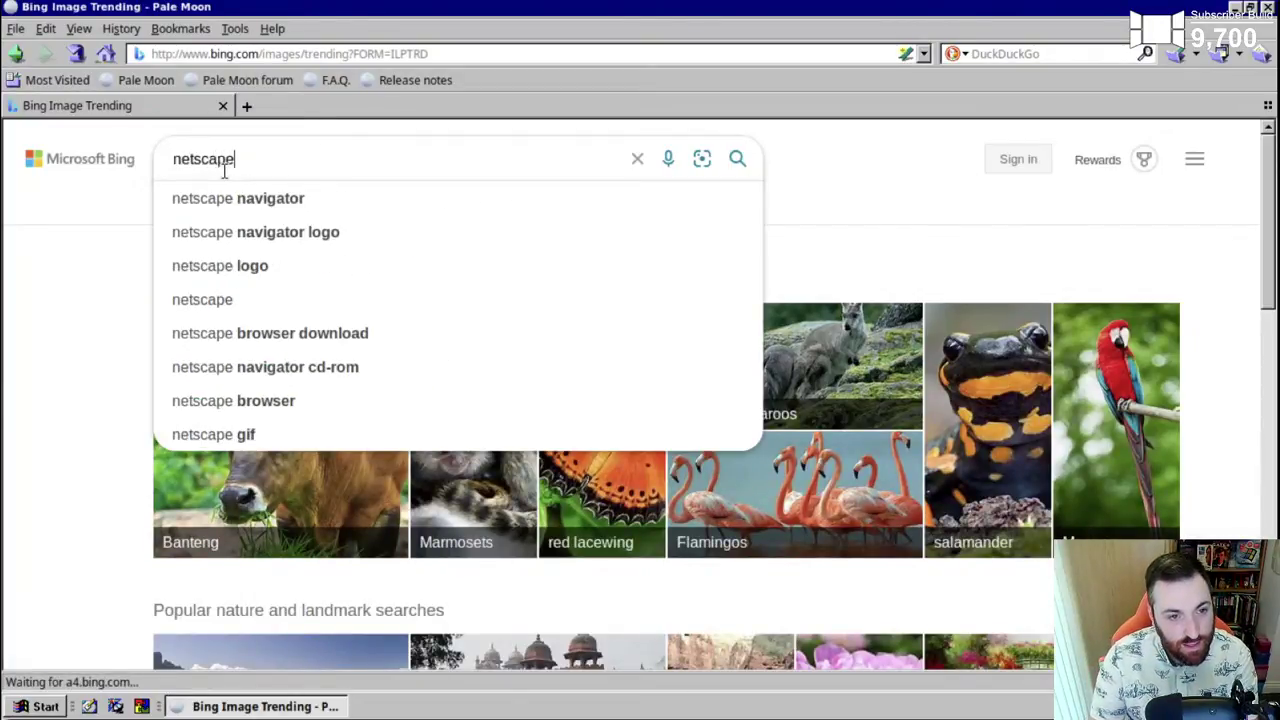
text( navigator windows )
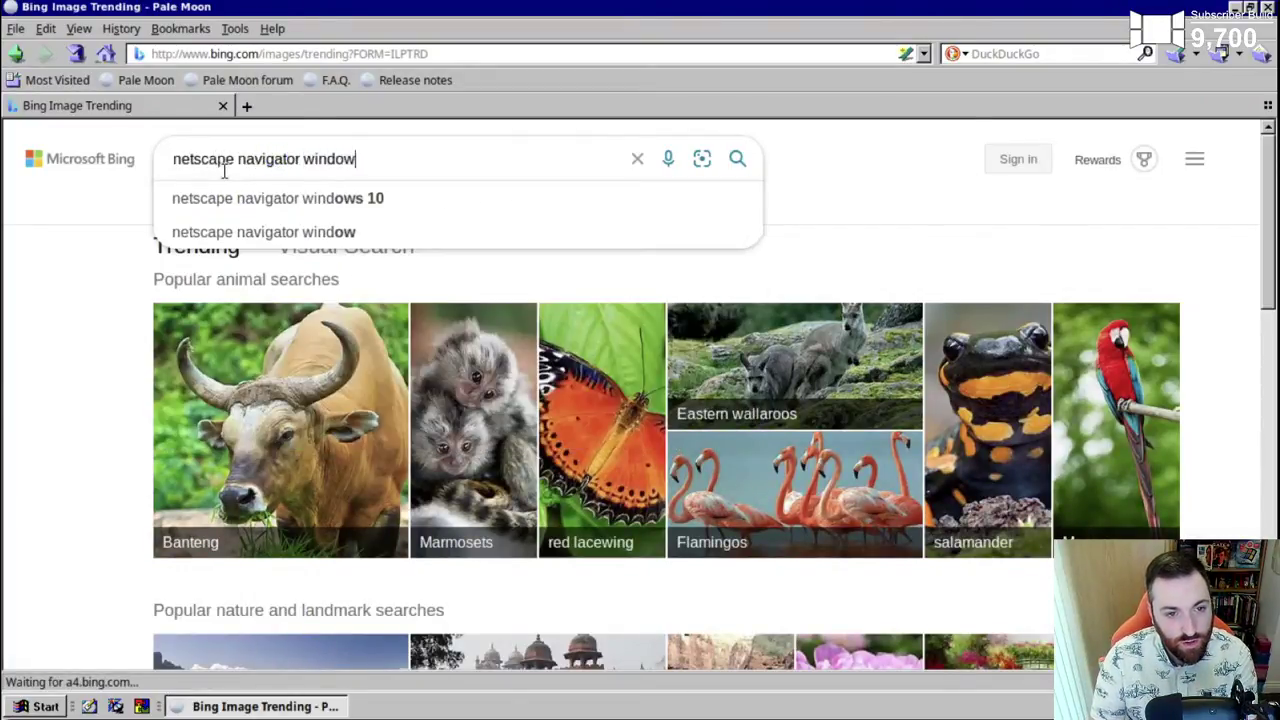
text(95)
key(Return)
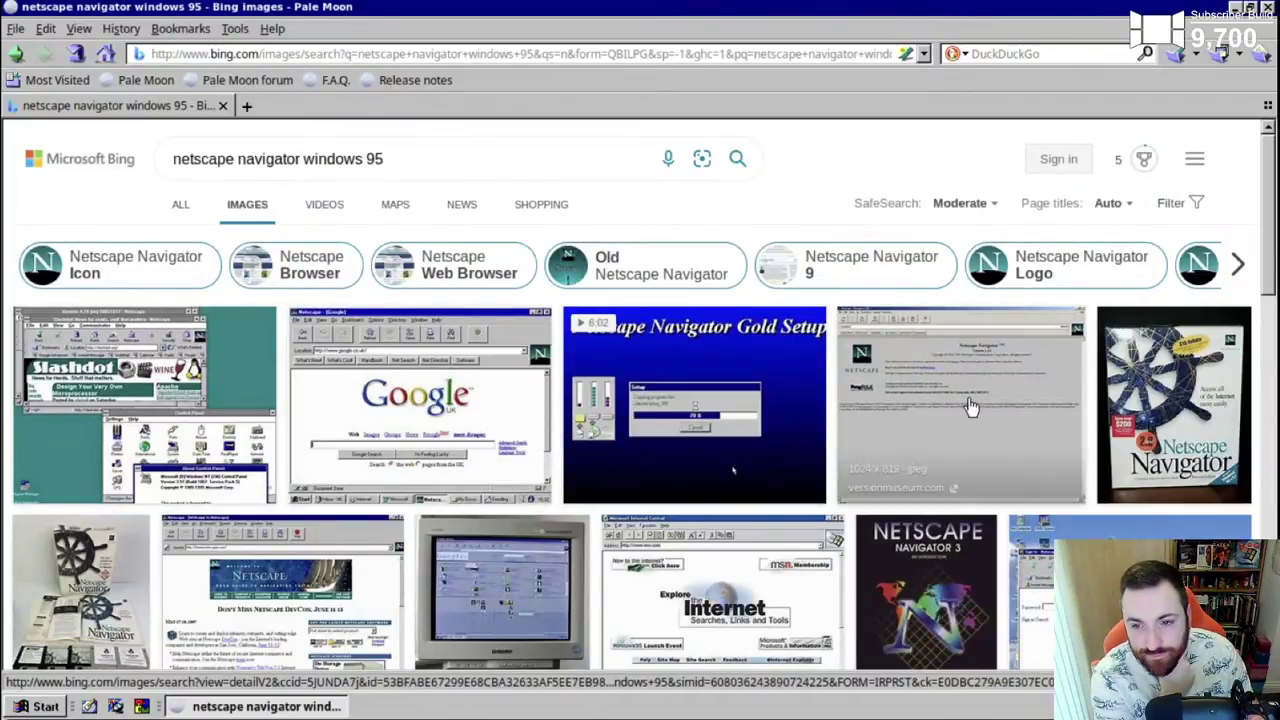
click(485, 382)
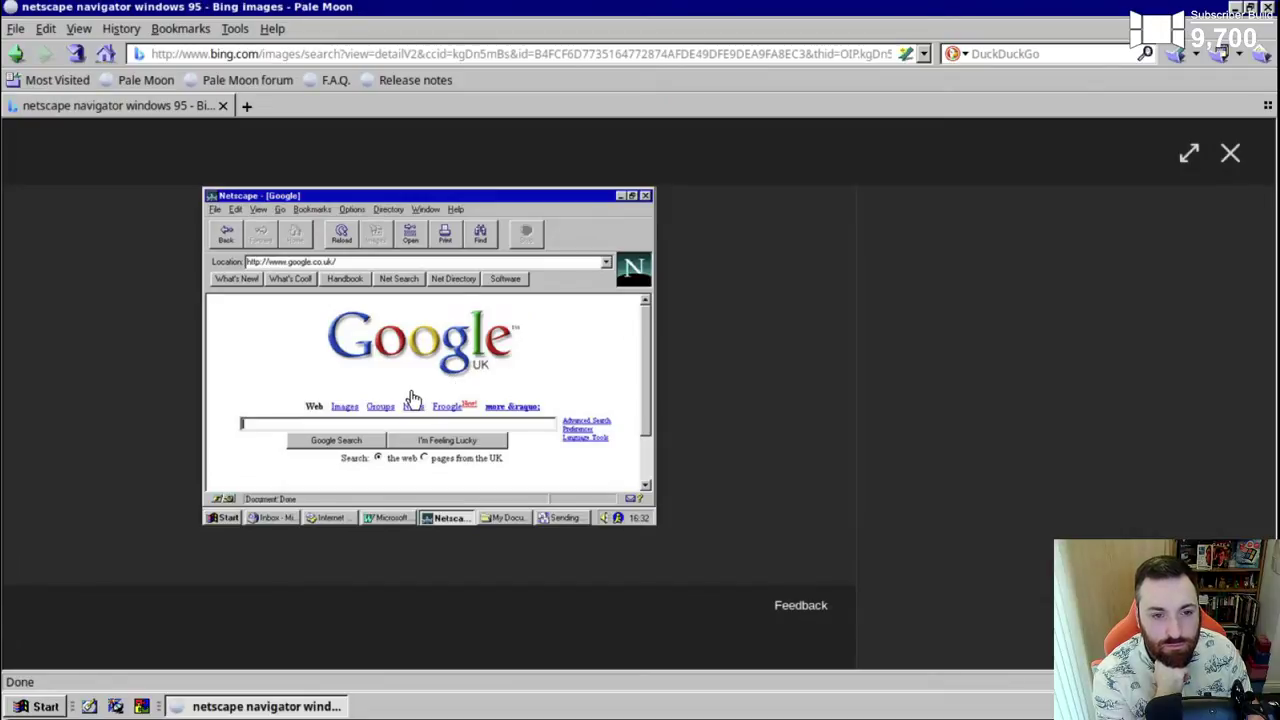
click(440, 338)
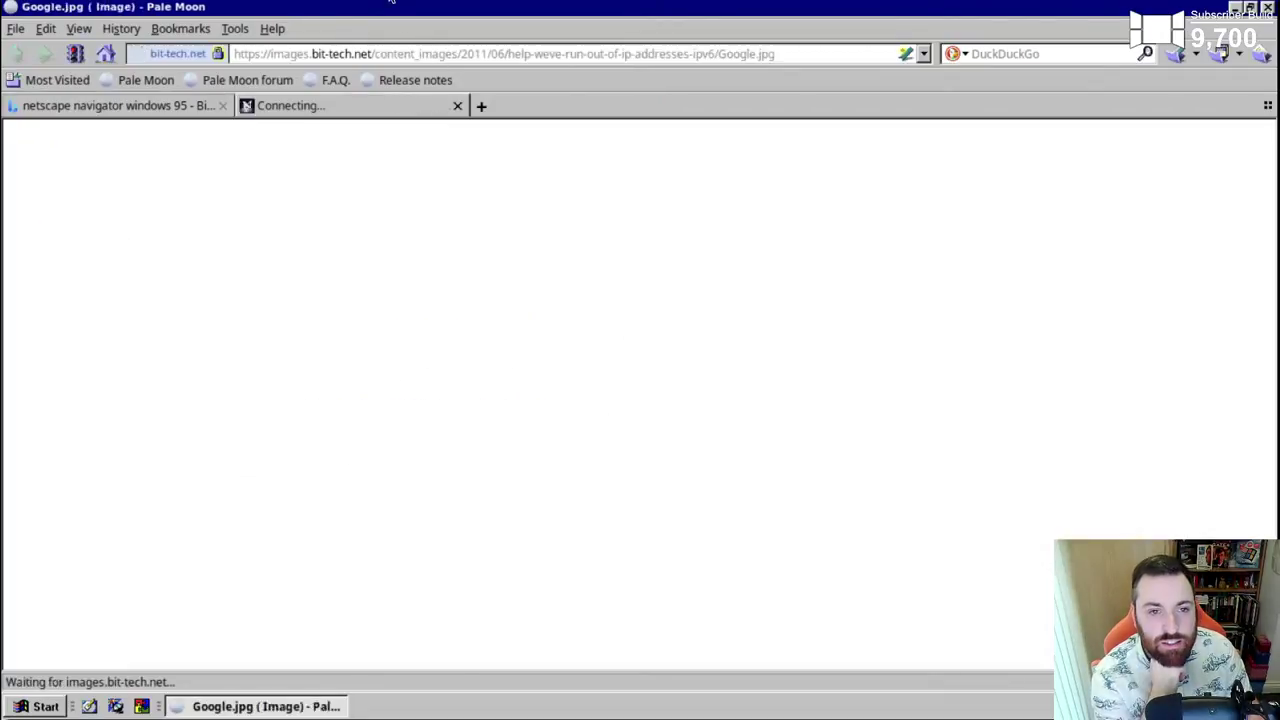
- Unmaximize Pale Moon into a narrower, taller window shifted to the right
double_click(130, 14)
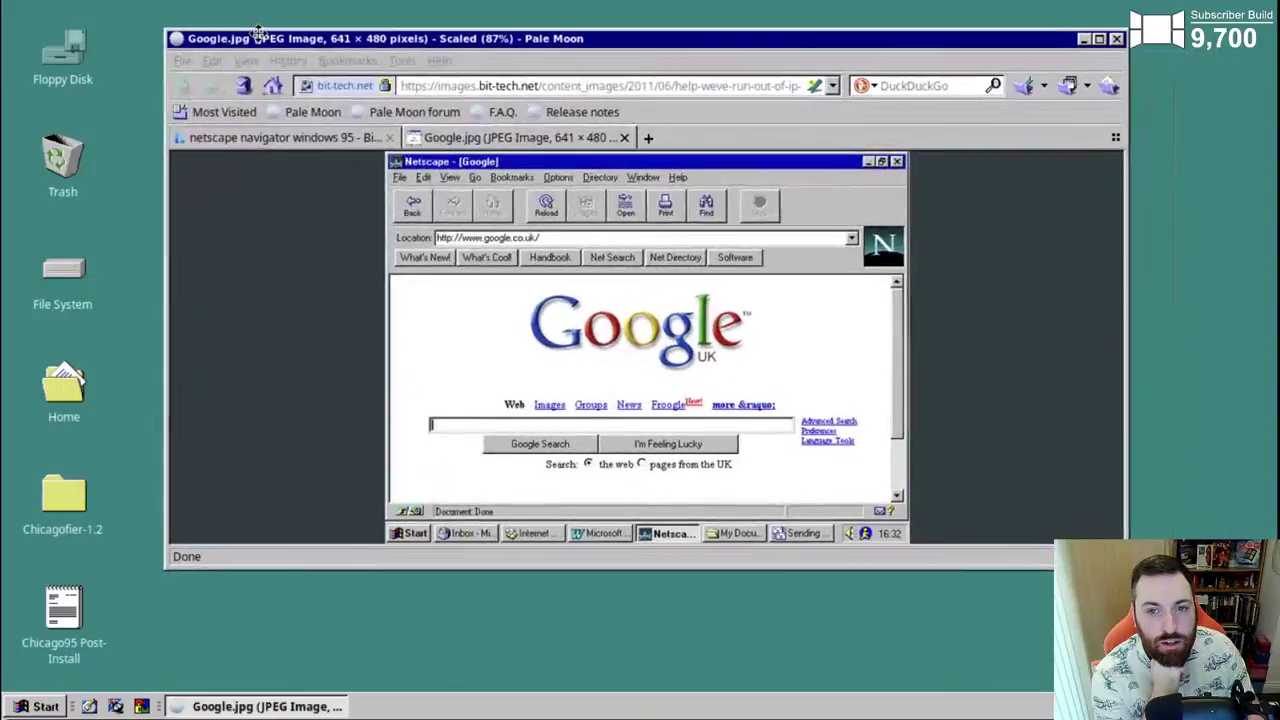
drag(258, 33, 261, 30)
drag(1127, 565, 924, 646)
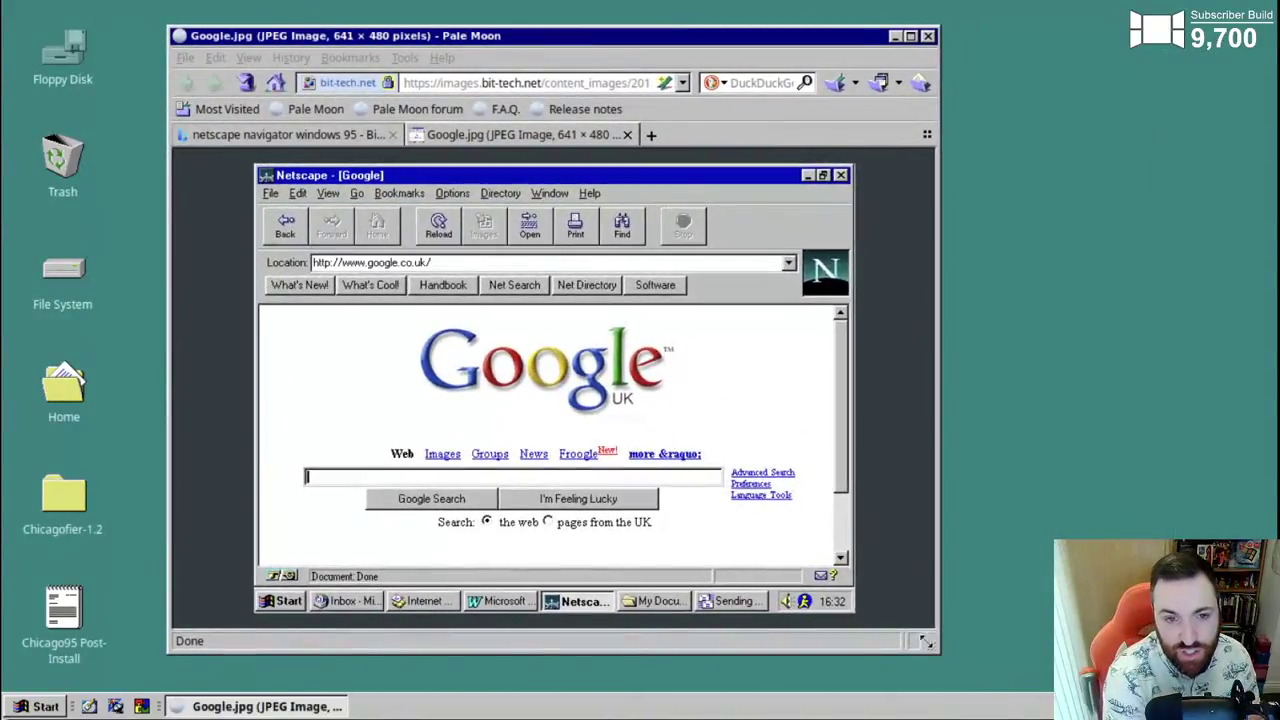
drag(791, 38, 875, 37)
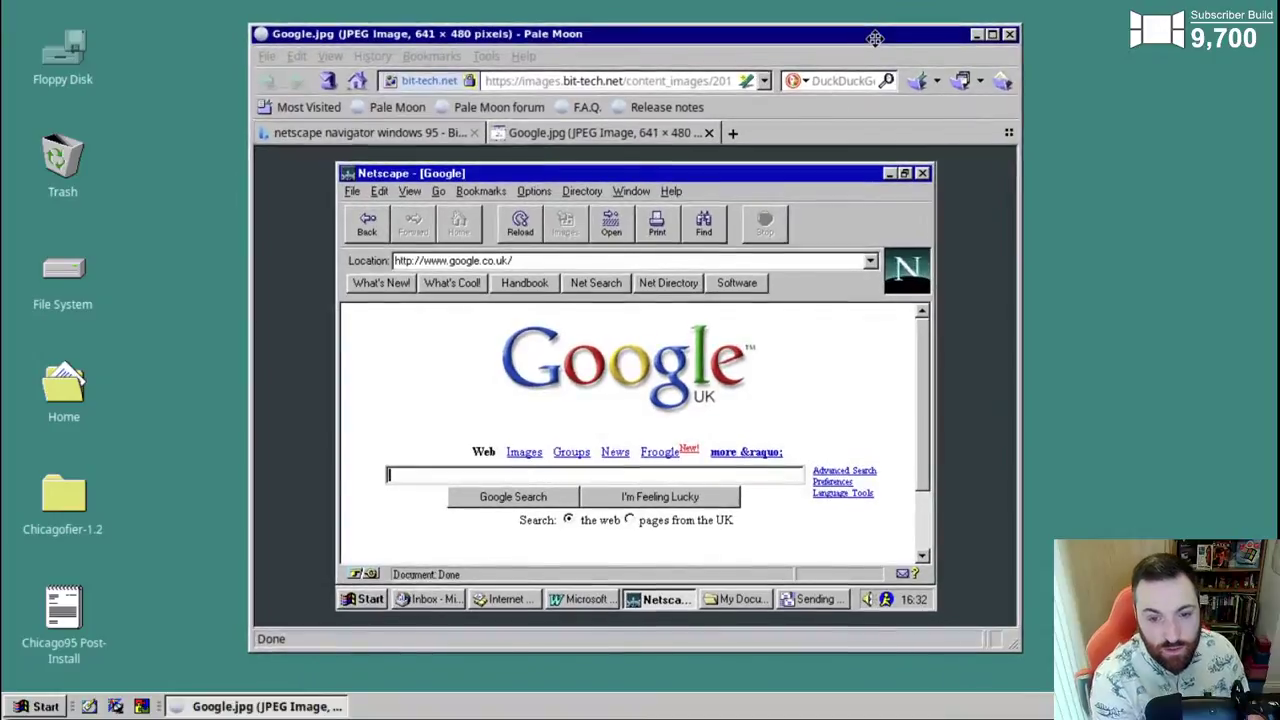
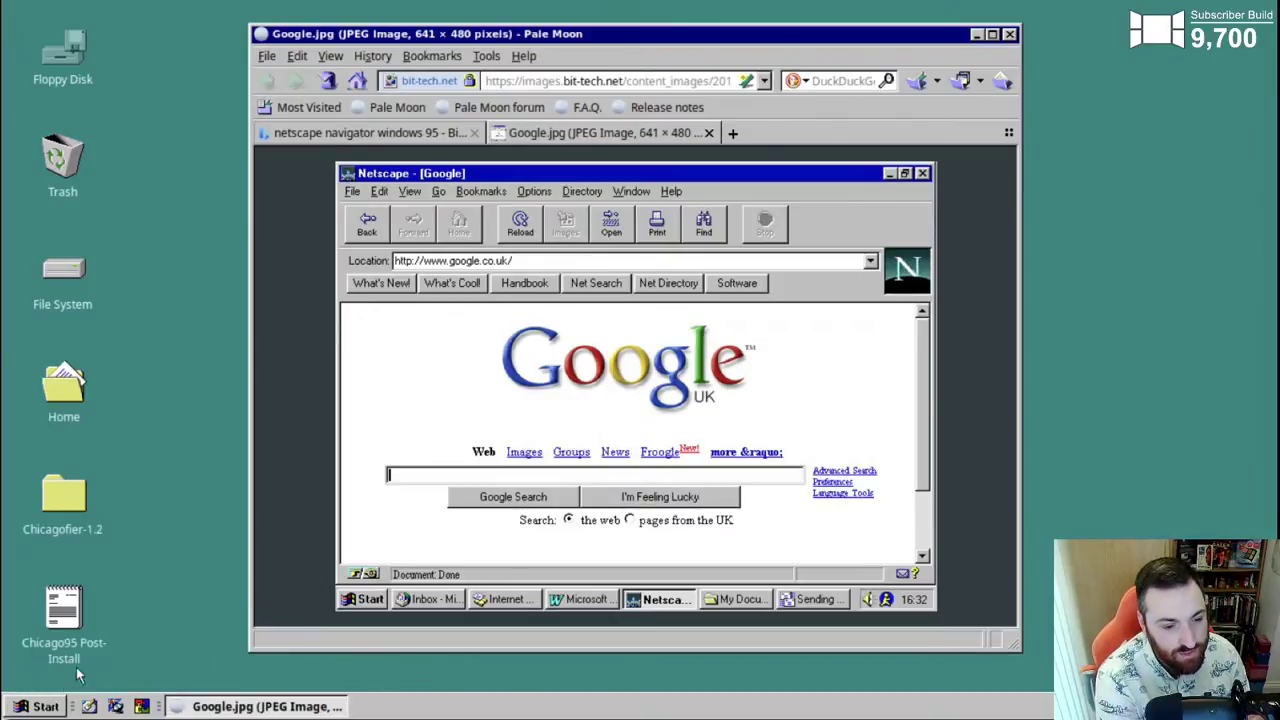
- Glance at the Chicago95 post-install notes, close the Google.jpg tab and preview, then open the home folder
double_click(63, 610)
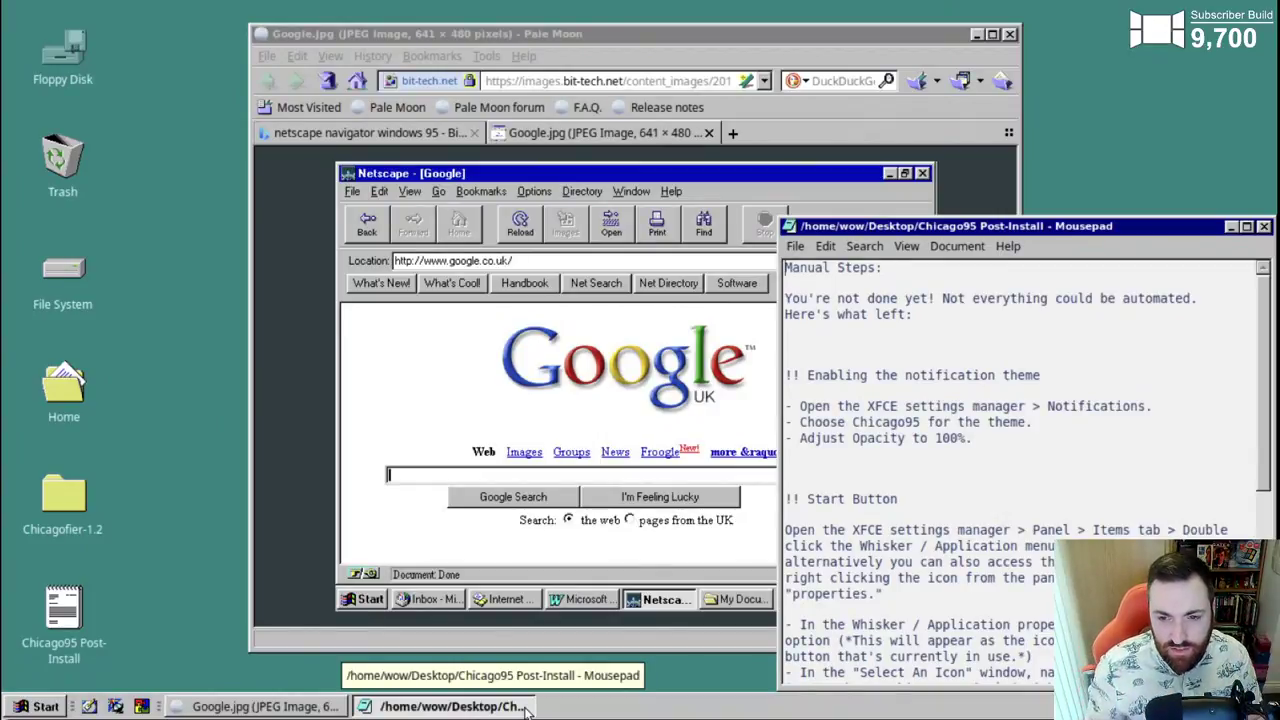
click(527, 708)
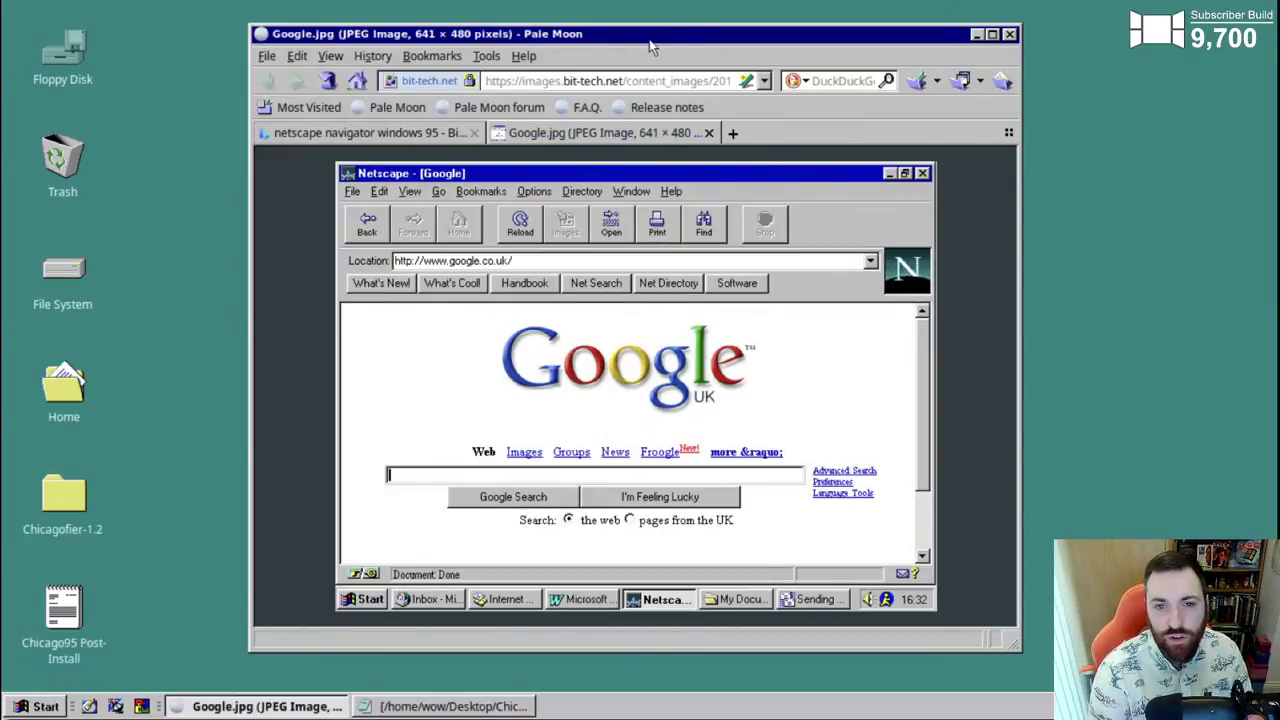
click(709, 132)
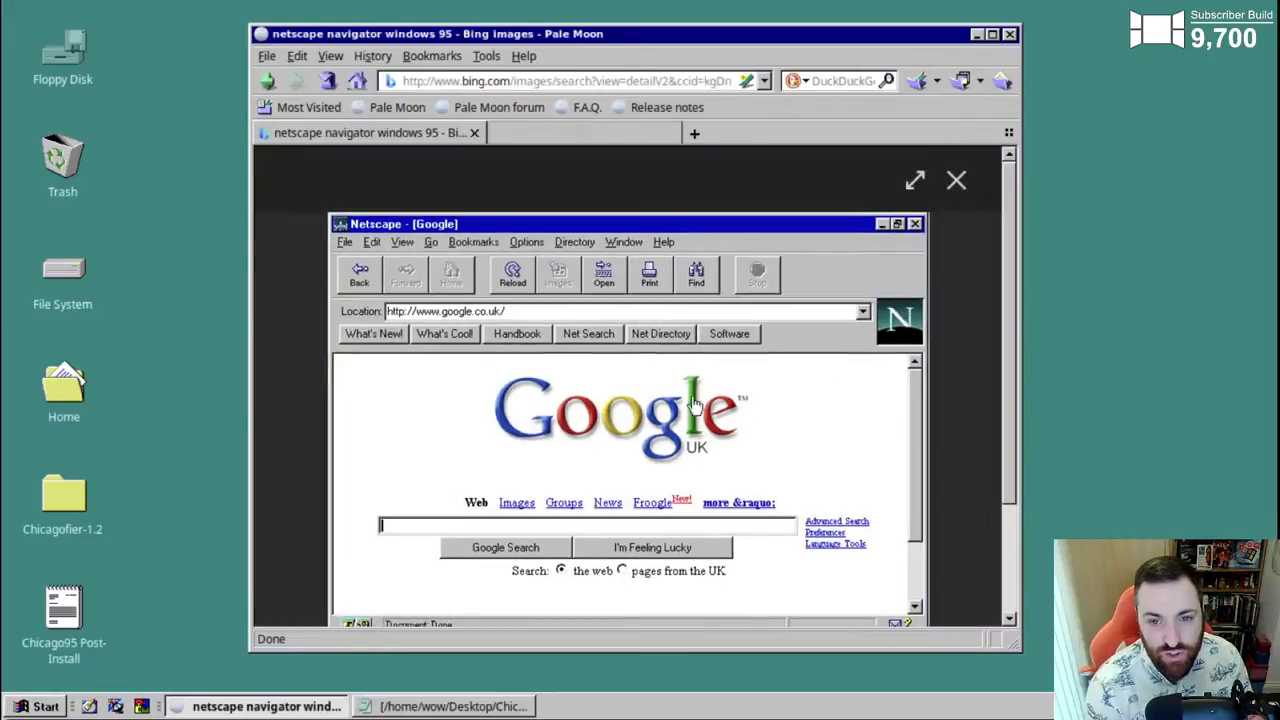
click(956, 180)
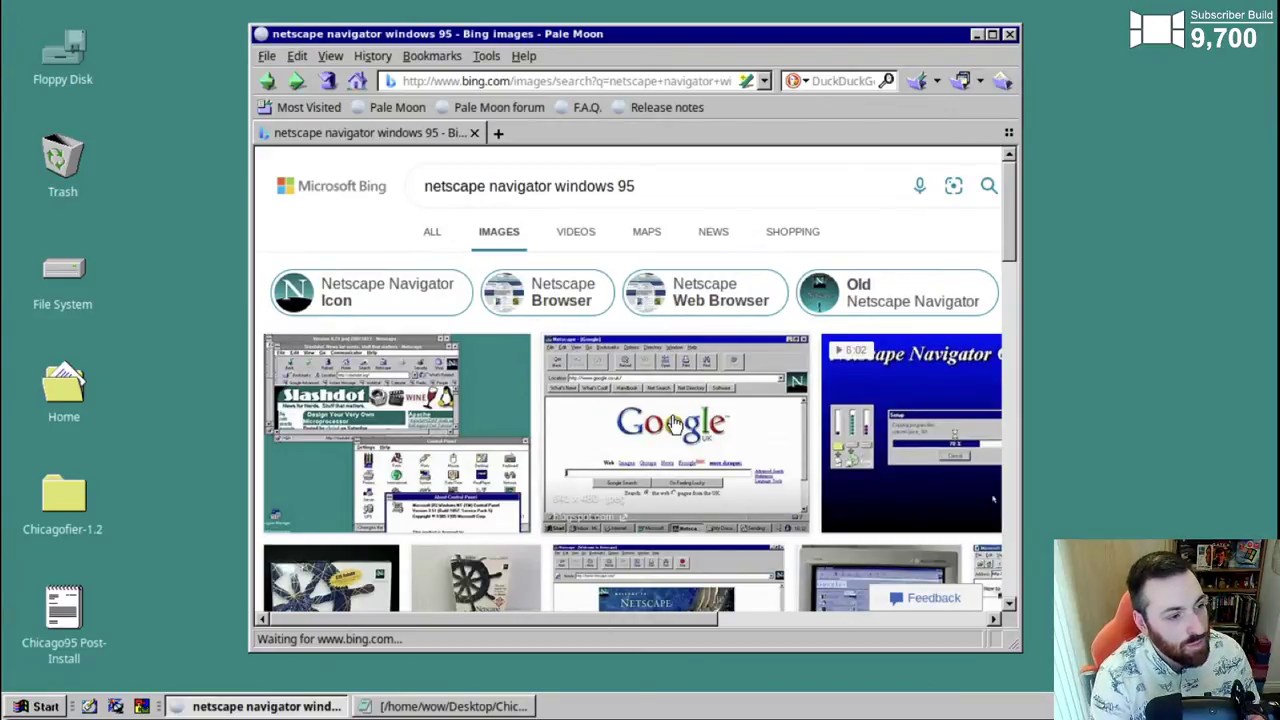
double_click(57, 390)
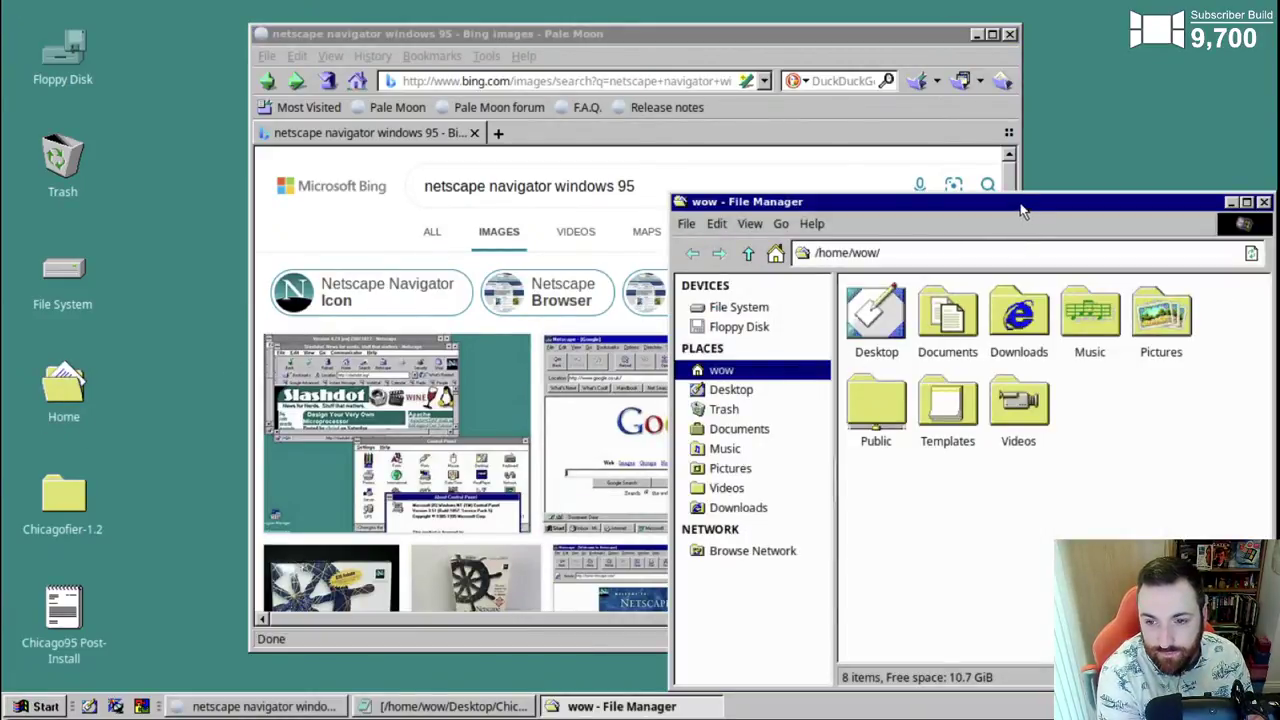
- Move the file manager left and browse Pictures > Chicago95 > Wallpaper
drag(1022, 210, 595, 137)
double_click(730, 240)
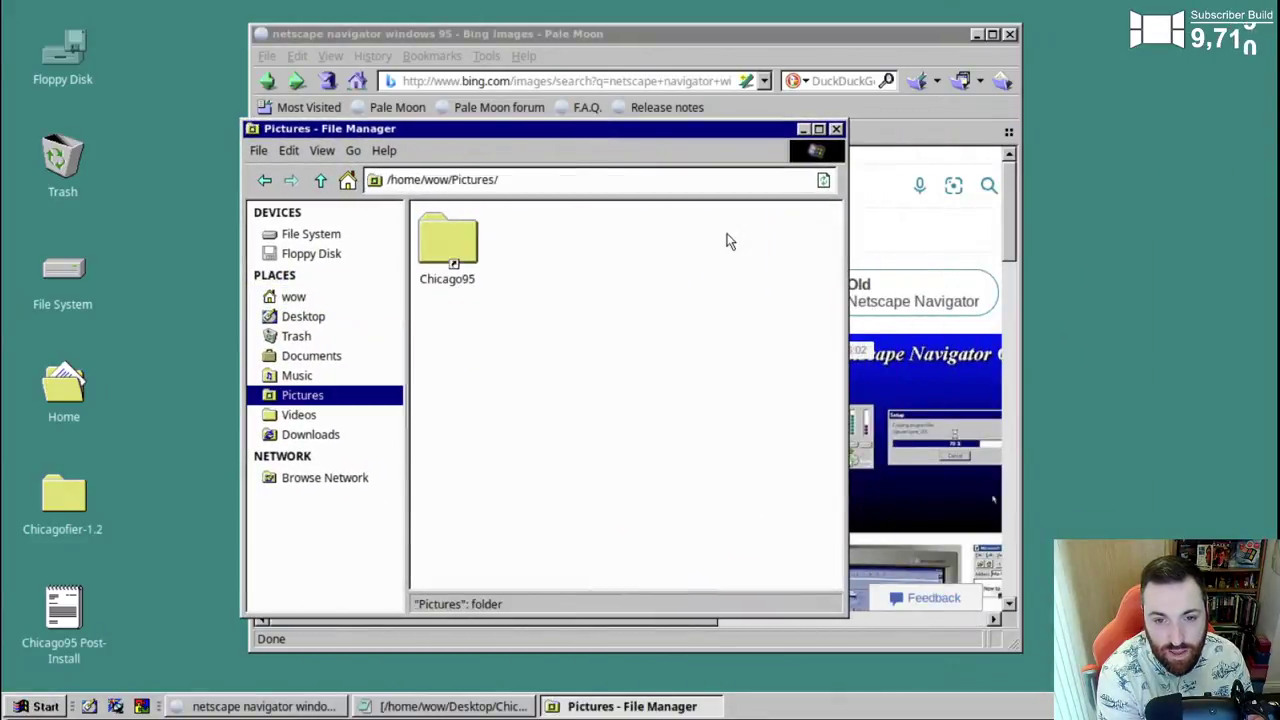
double_click(450, 245)
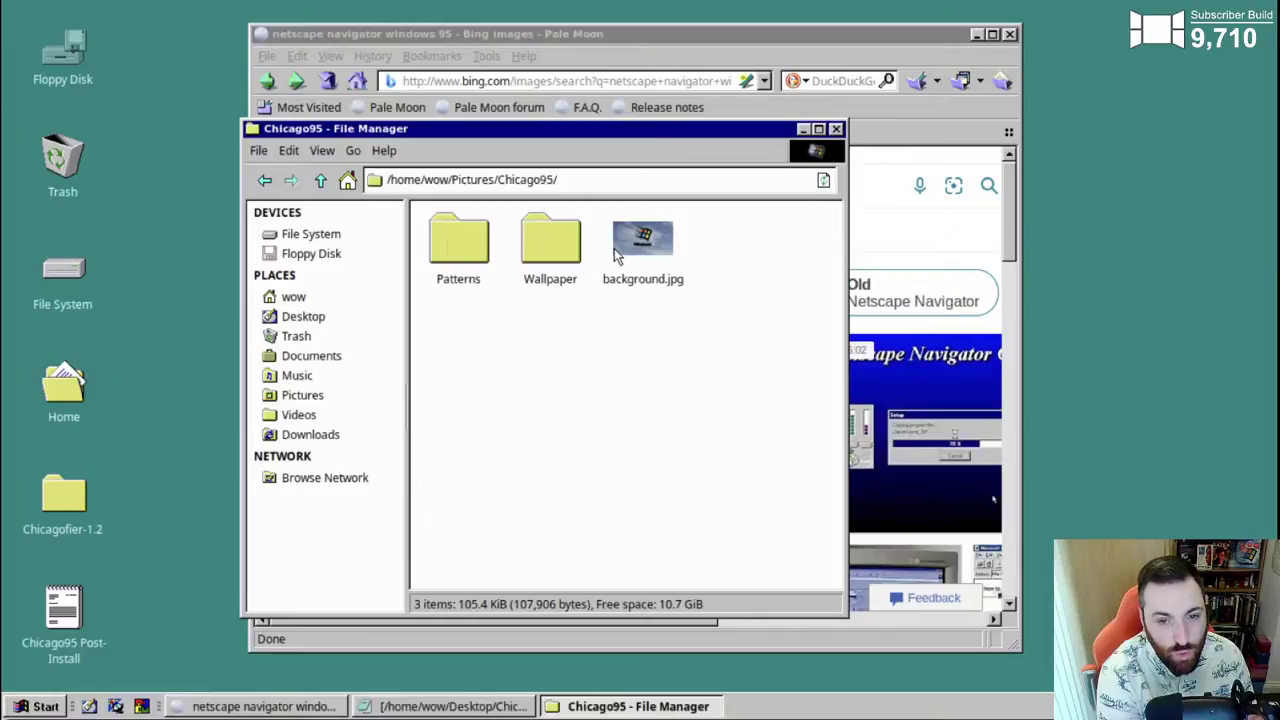
double_click(546, 242)
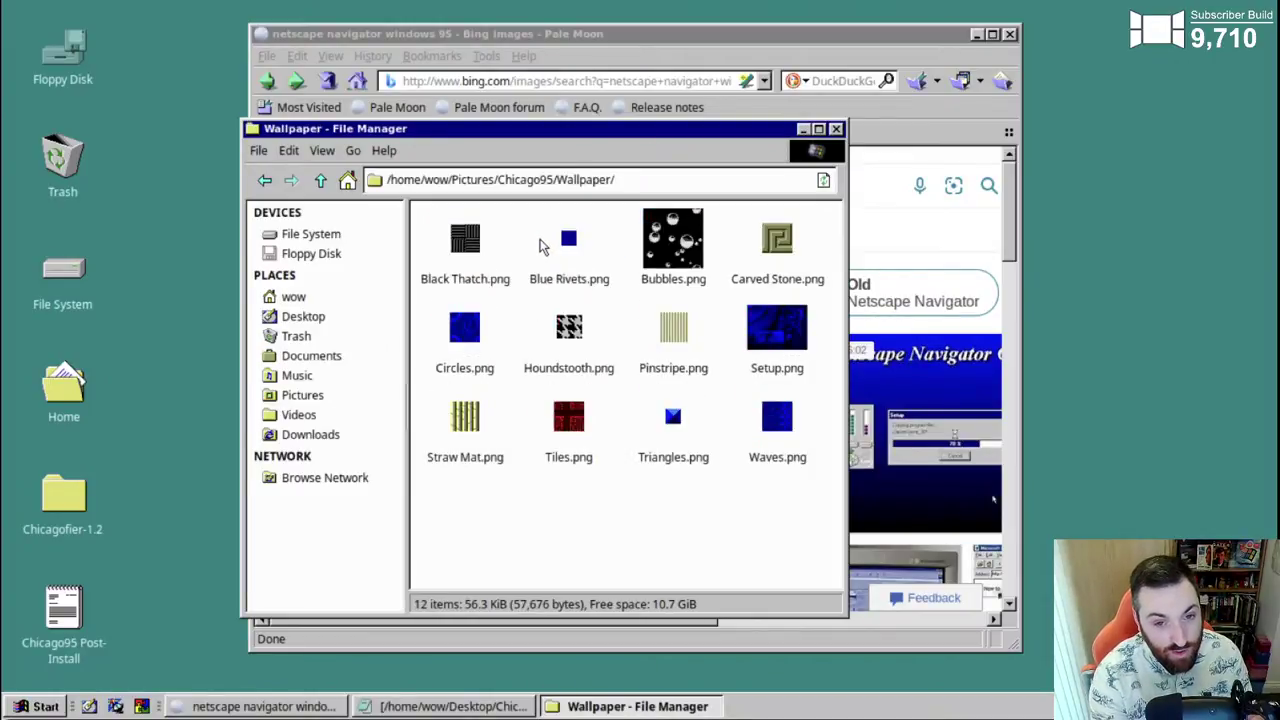
click(320, 180)
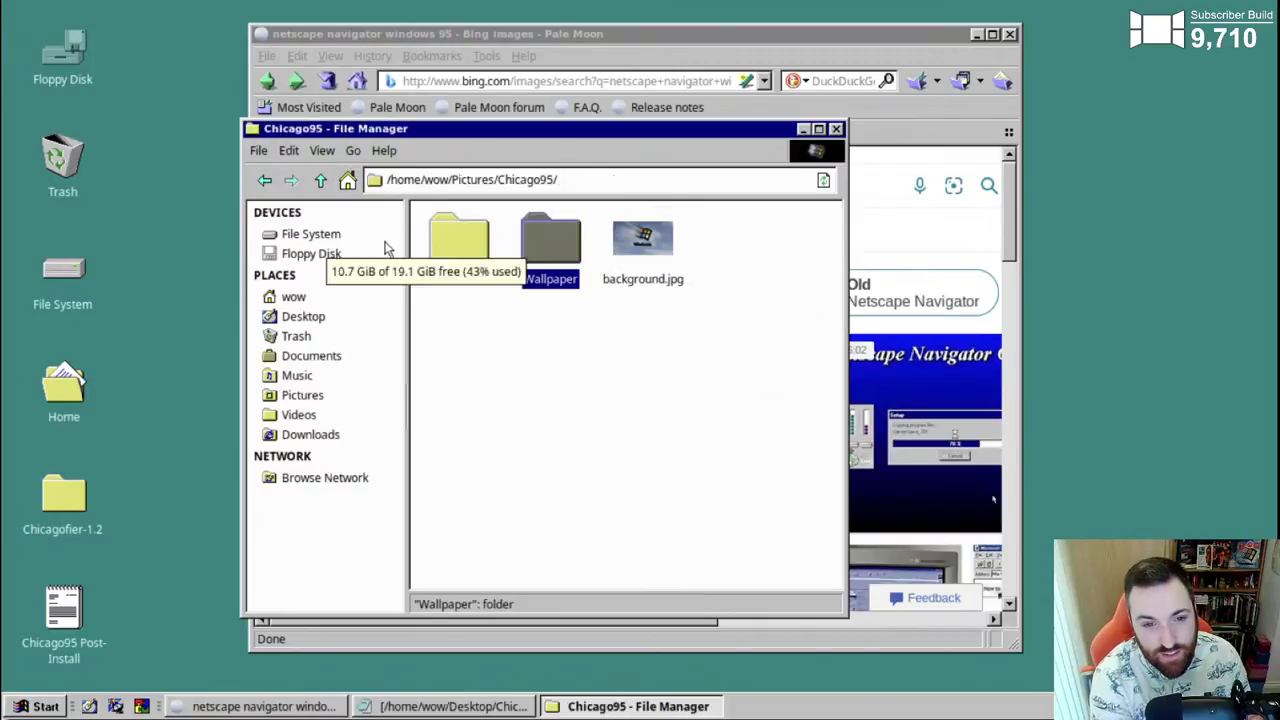
- Look through the Patterns folder, return to Wallpaper, and minimise the file manager
double_click(452, 246)
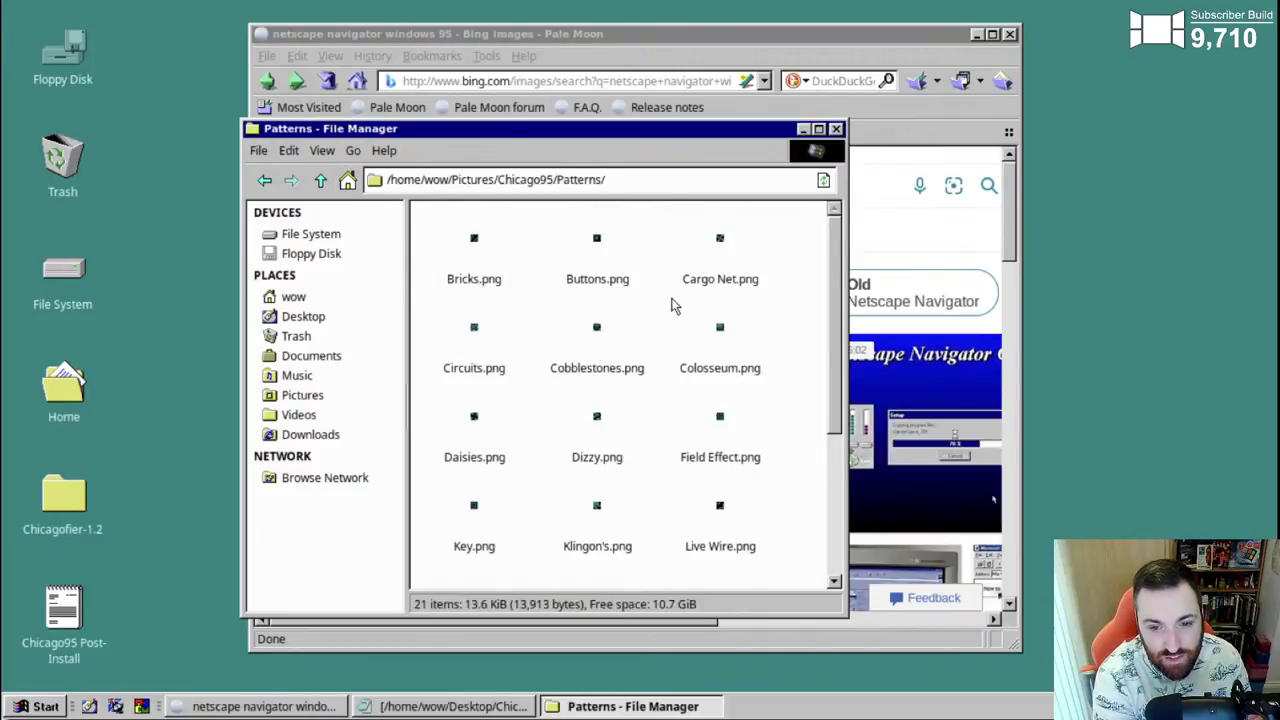
scroll(668, 304, down, 3)
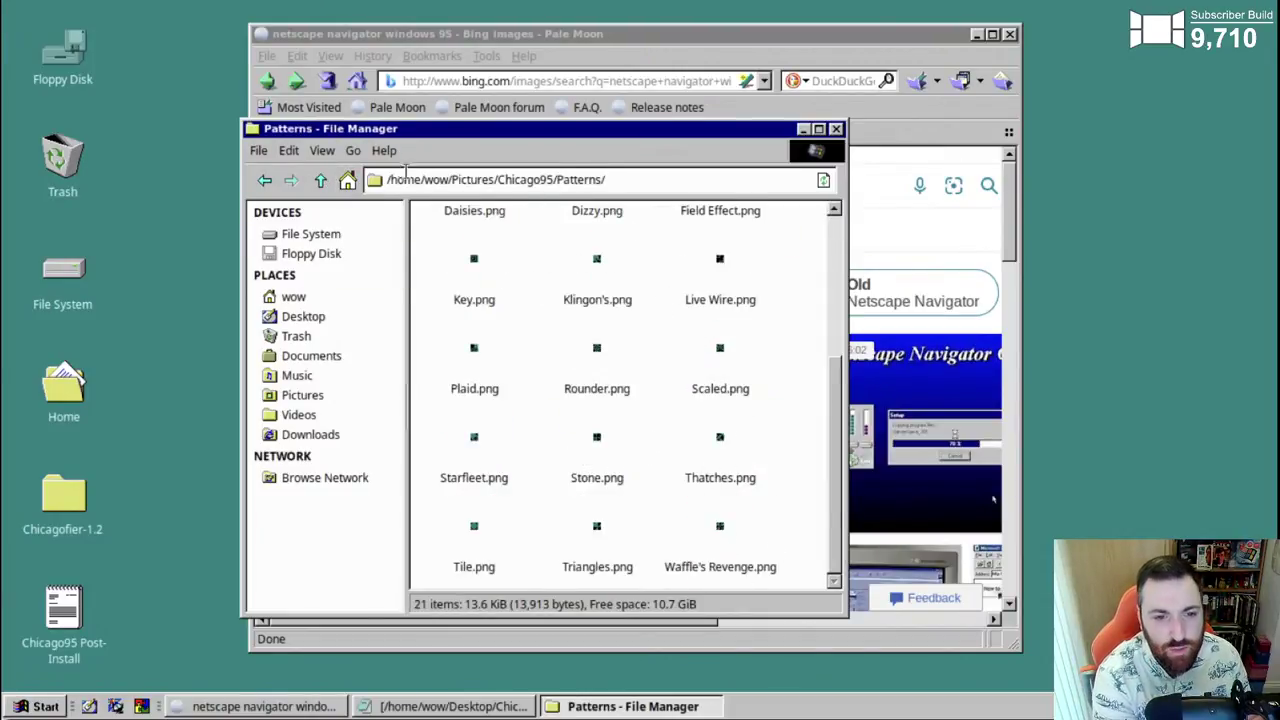
click(320, 180)
double_click(549, 245)
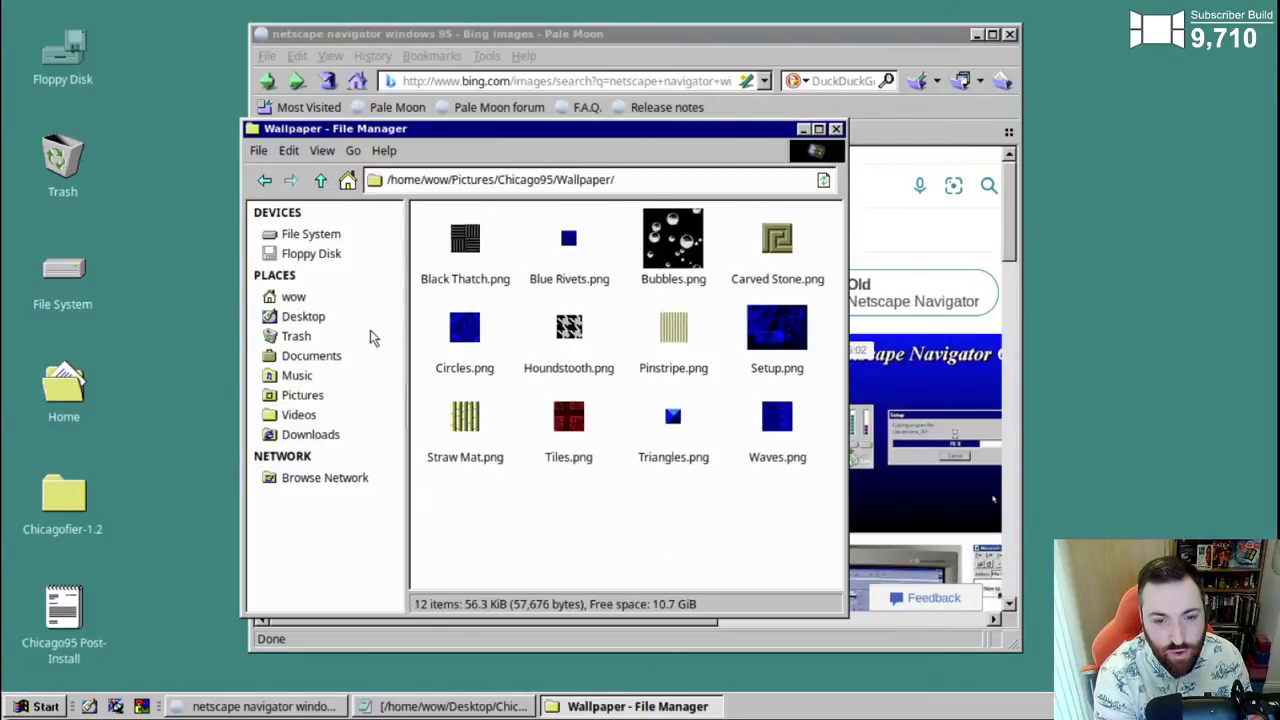
click(640, 706)
- Minimise the browser, open Desktop Settings, and try Pictures as the wallpaper folder
click(176, 706)
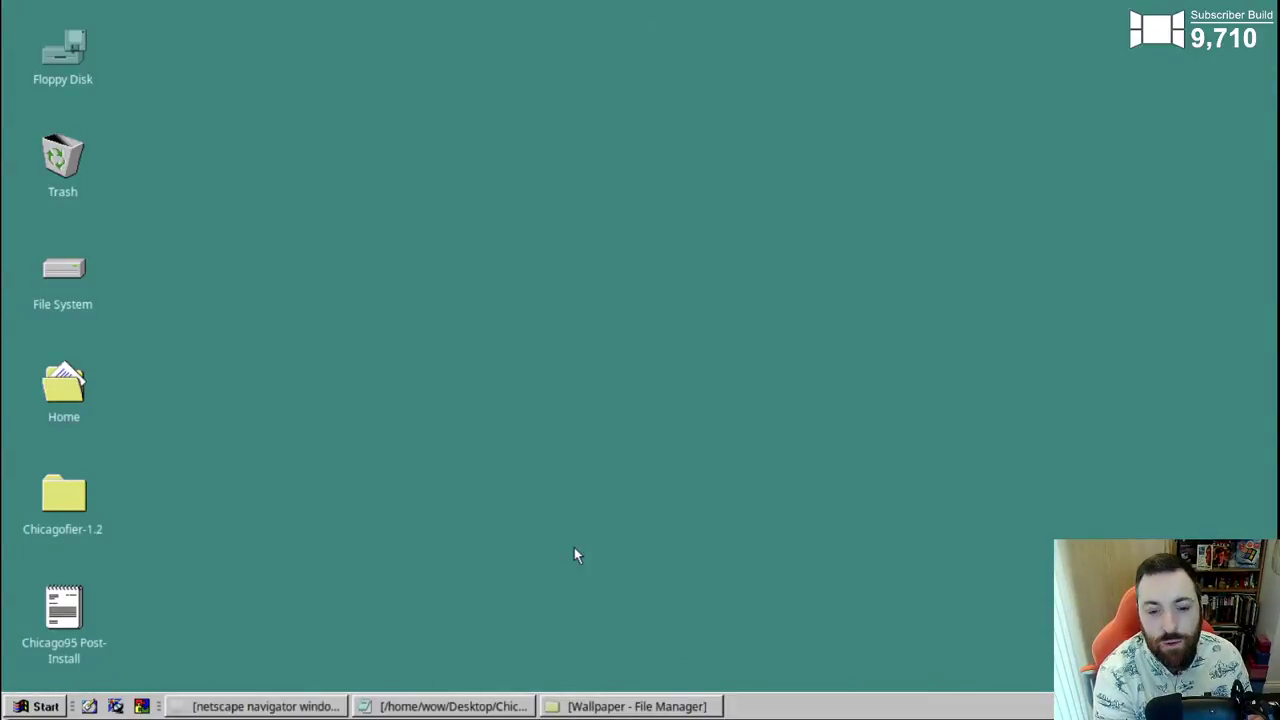
right_click(575, 550)
click(638, 476)
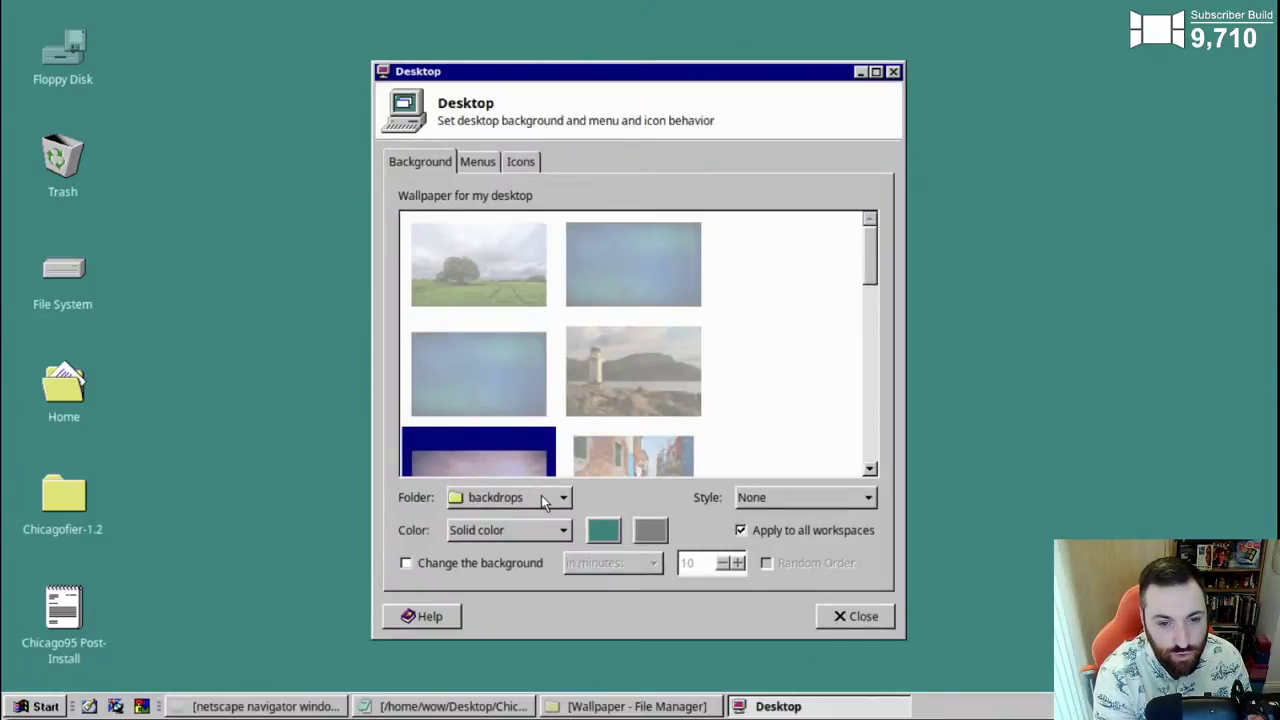
click(546, 499)
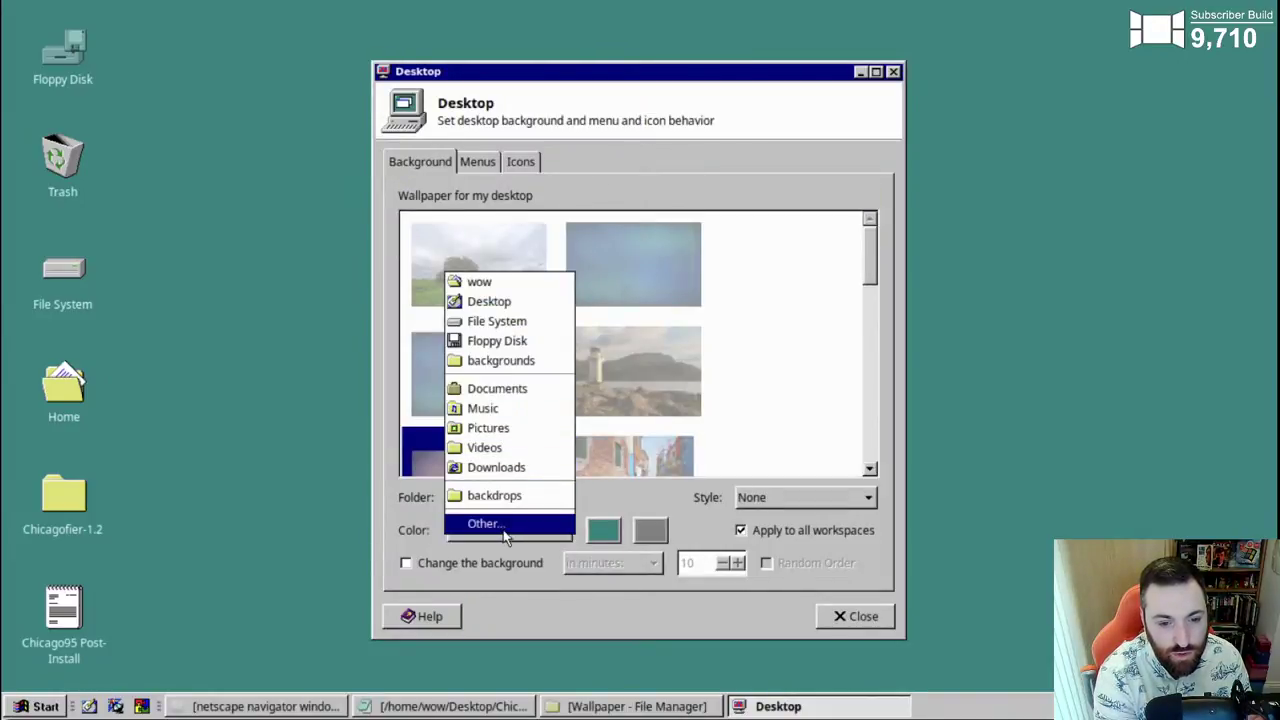
click(497, 428)
- Browse via Other... into Pictures/Chicago95/Wallpaper, then cancel the folder chooser
click(514, 499)
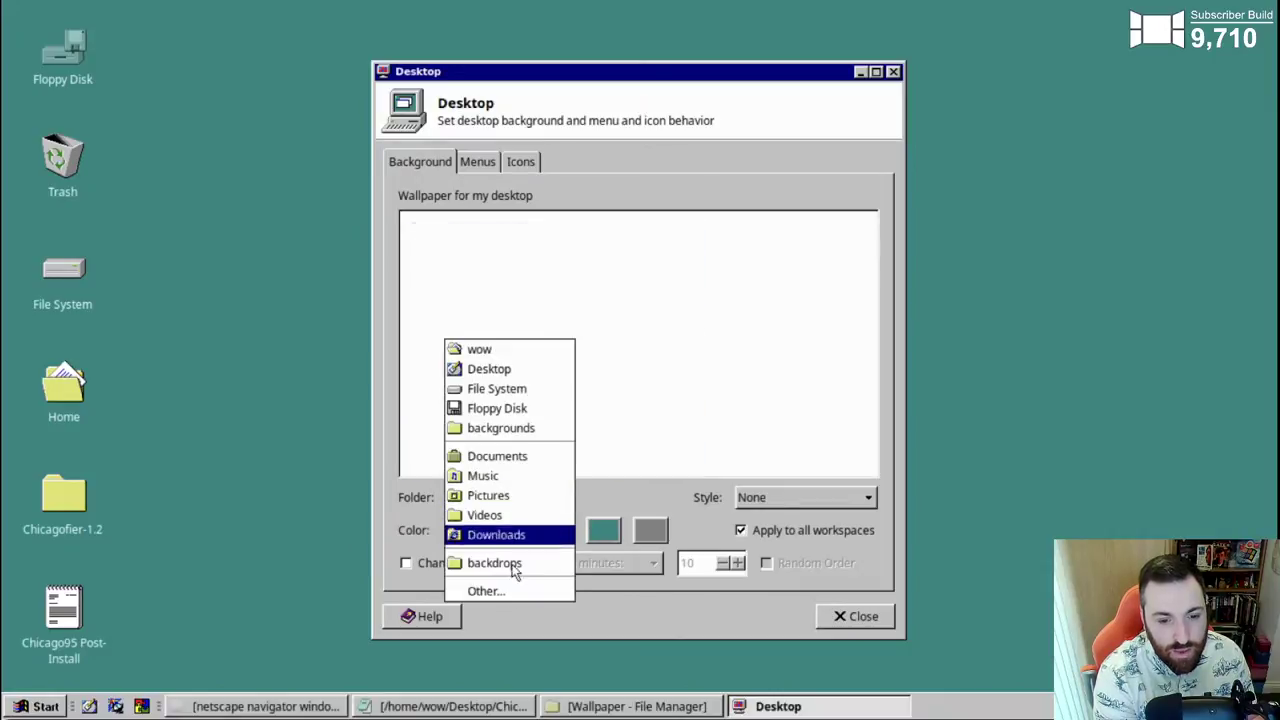
click(500, 591)
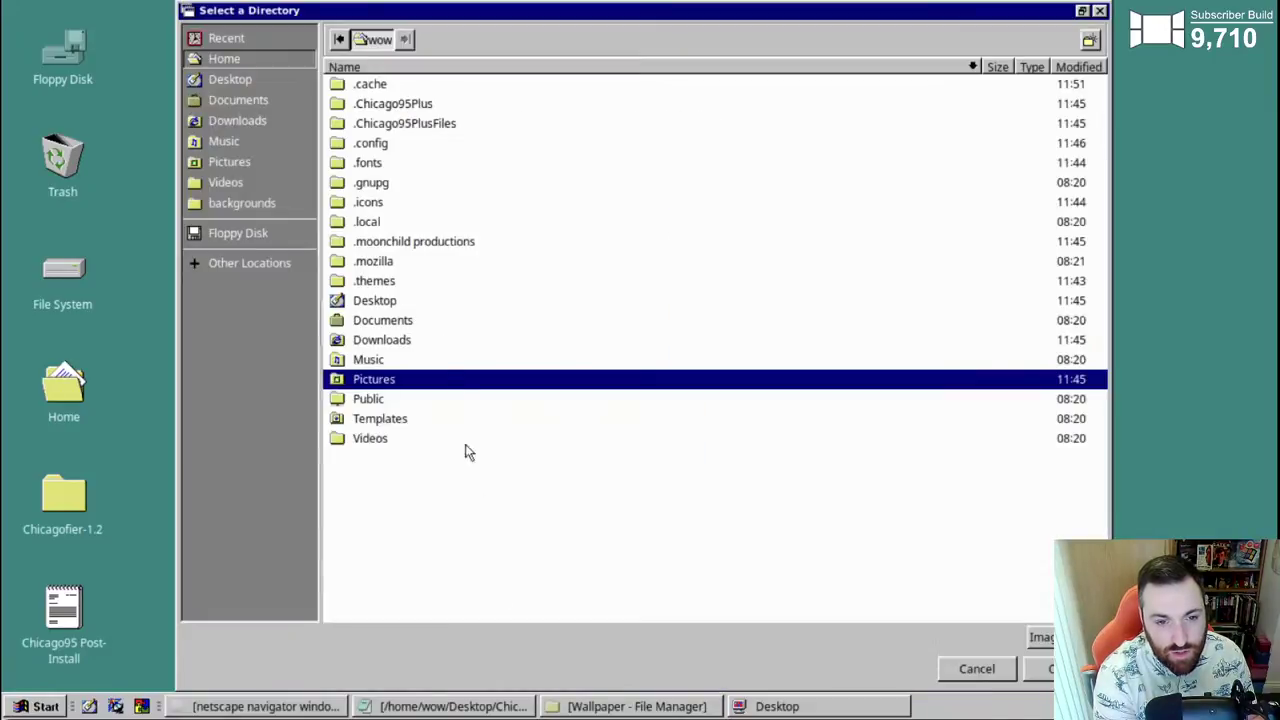
double_click(373, 383)
double_click(398, 85)
click(388, 127)
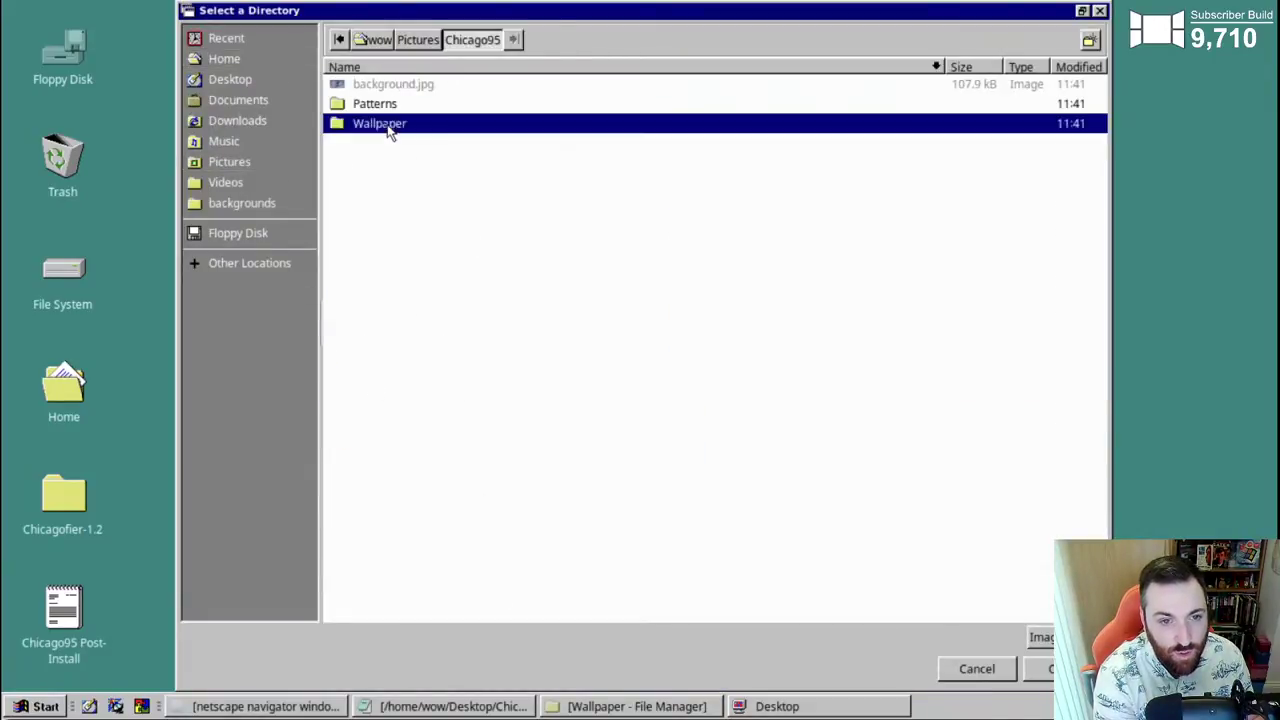
double_click(388, 127)
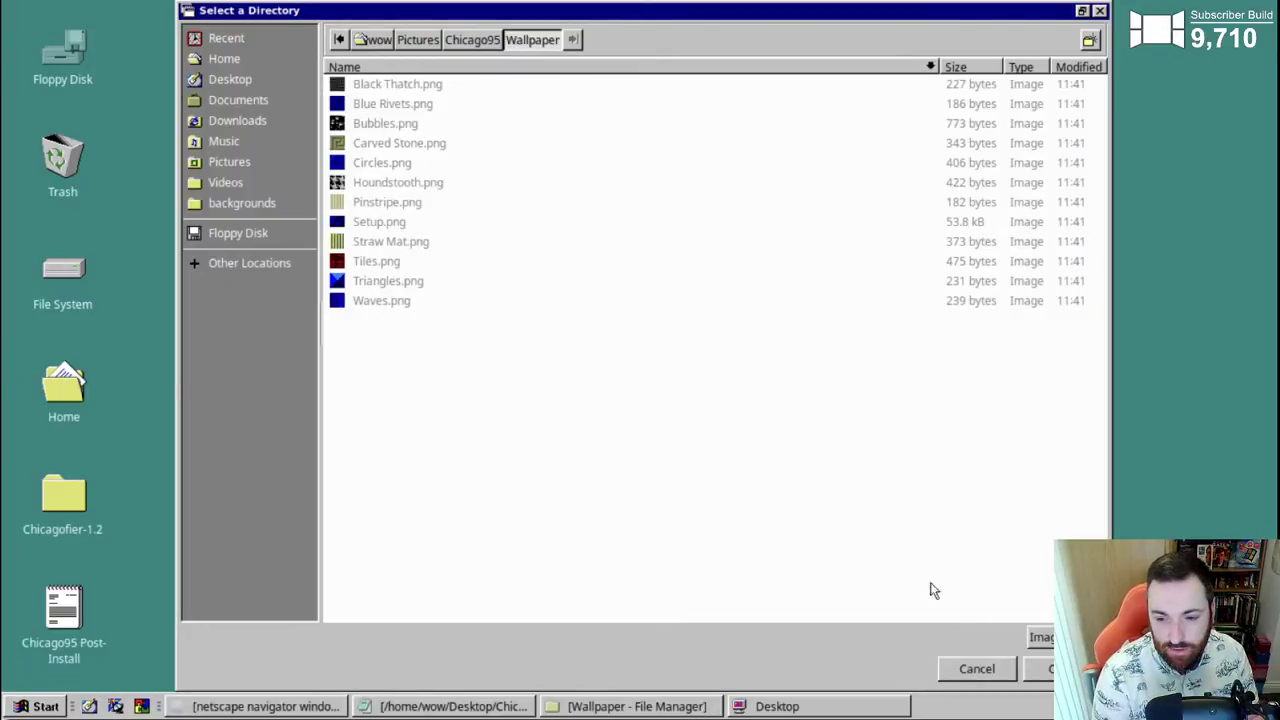
click(975, 669)
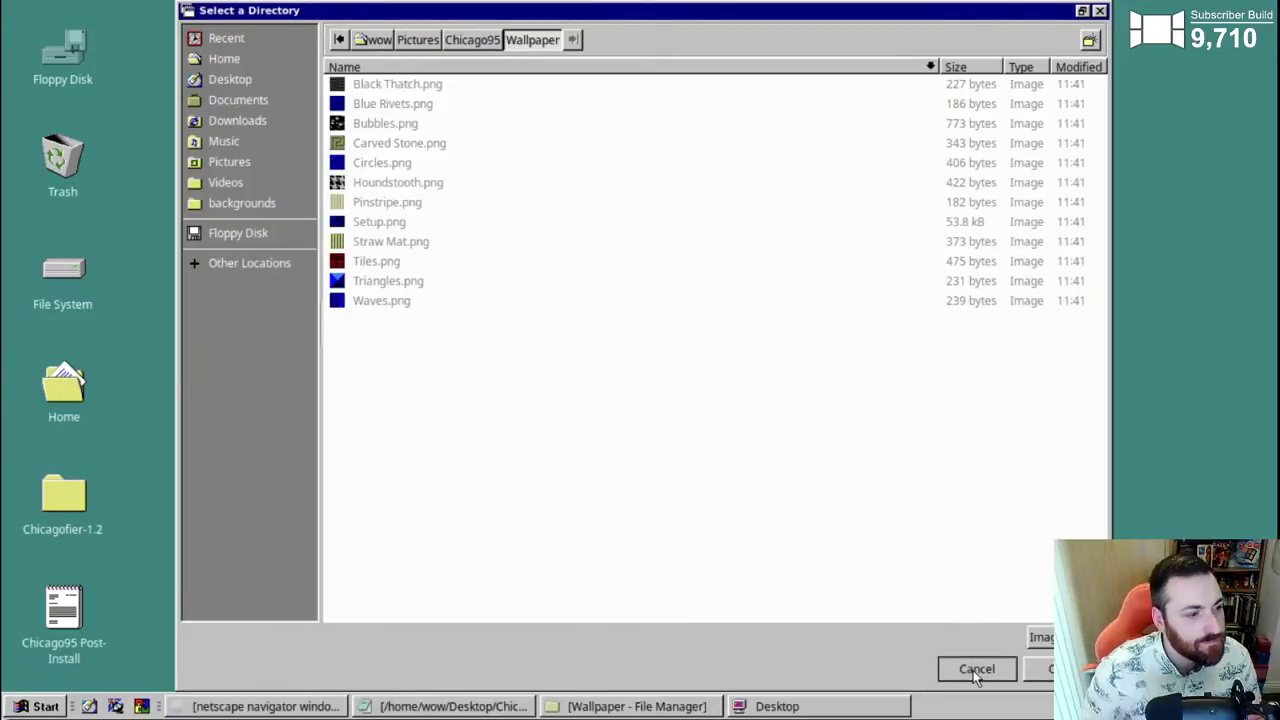
- Choose Pictures/Chicago95/Wallpaper through Other... and confirm it as the wallpaper folder
click(493, 500)
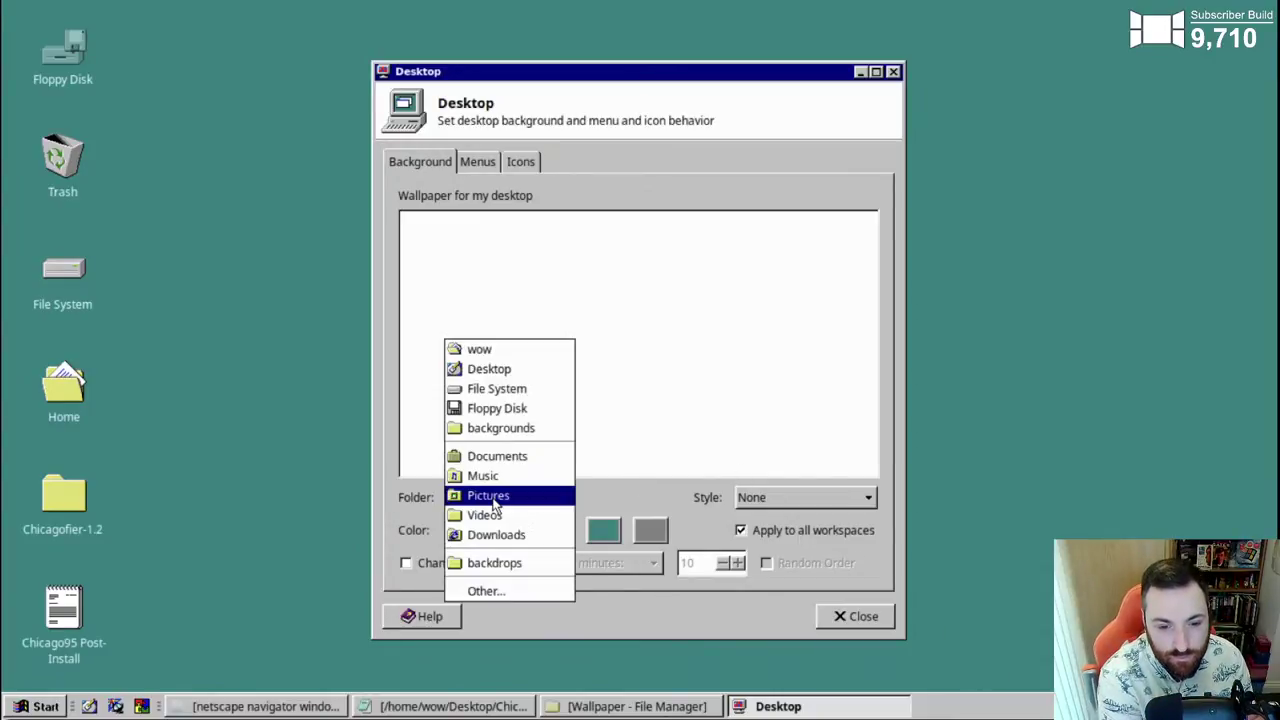
click(483, 591)
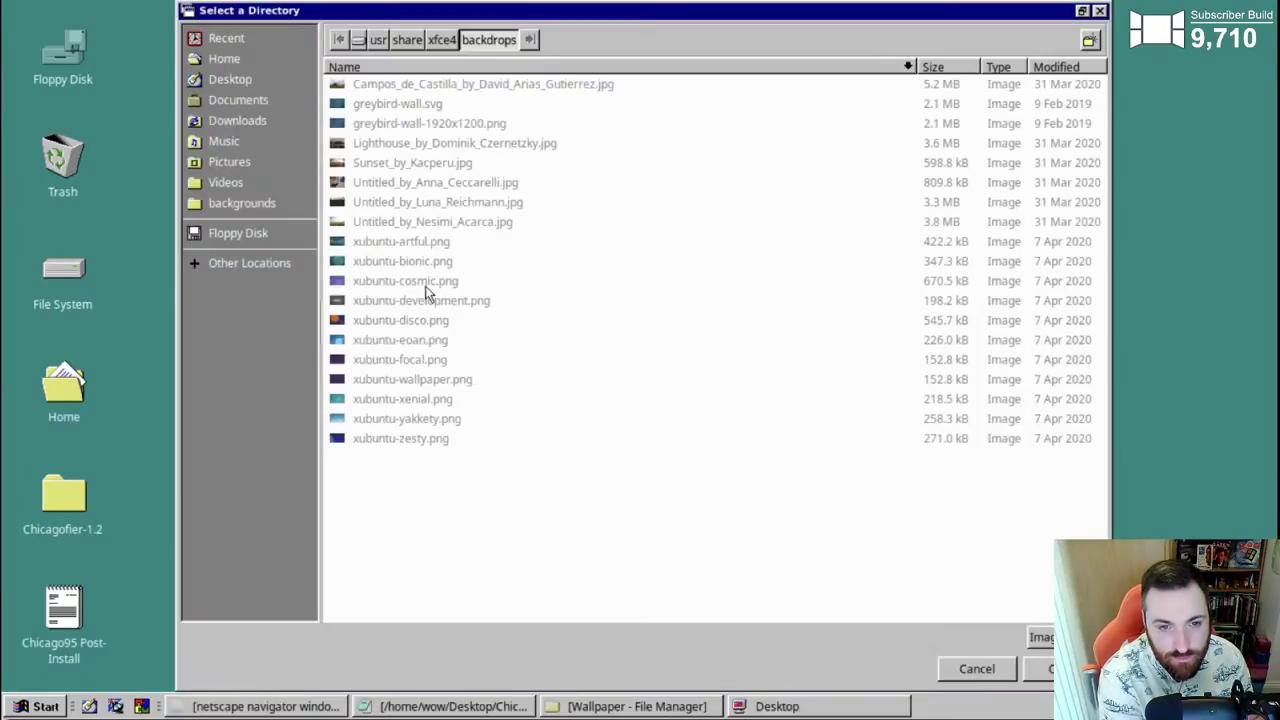
click(229, 161)
double_click(385, 85)
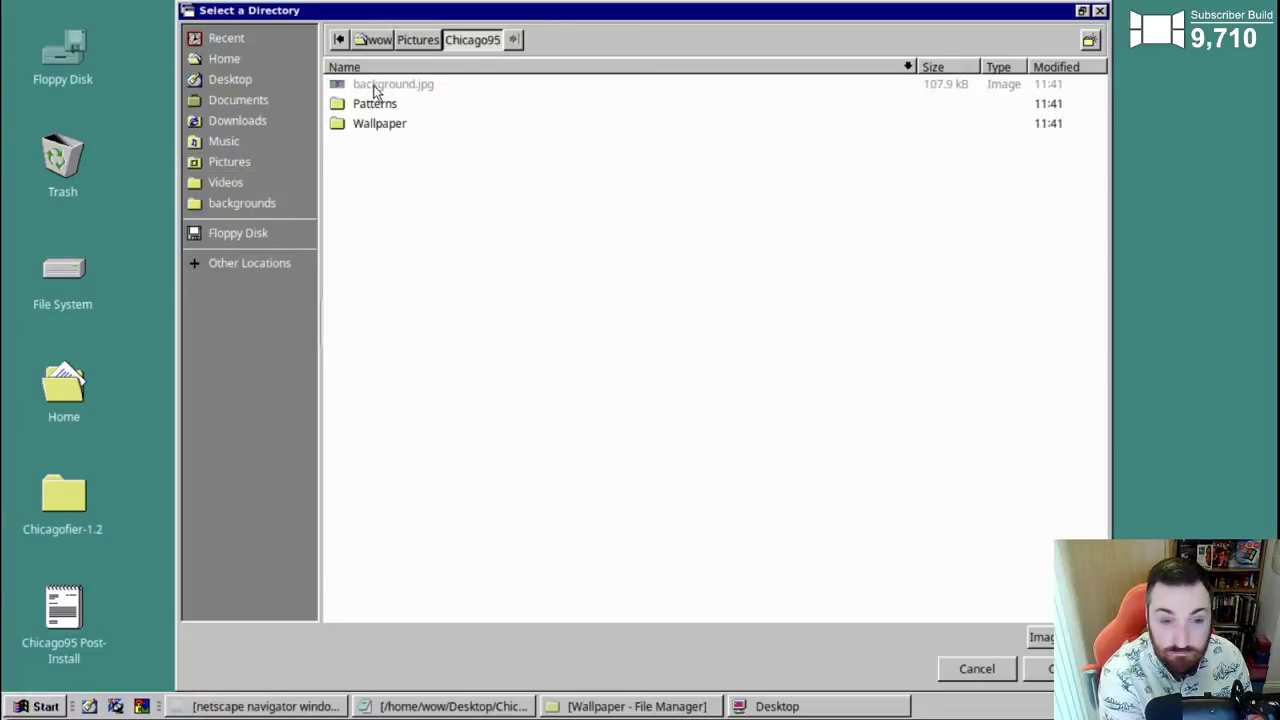
double_click(379, 125)
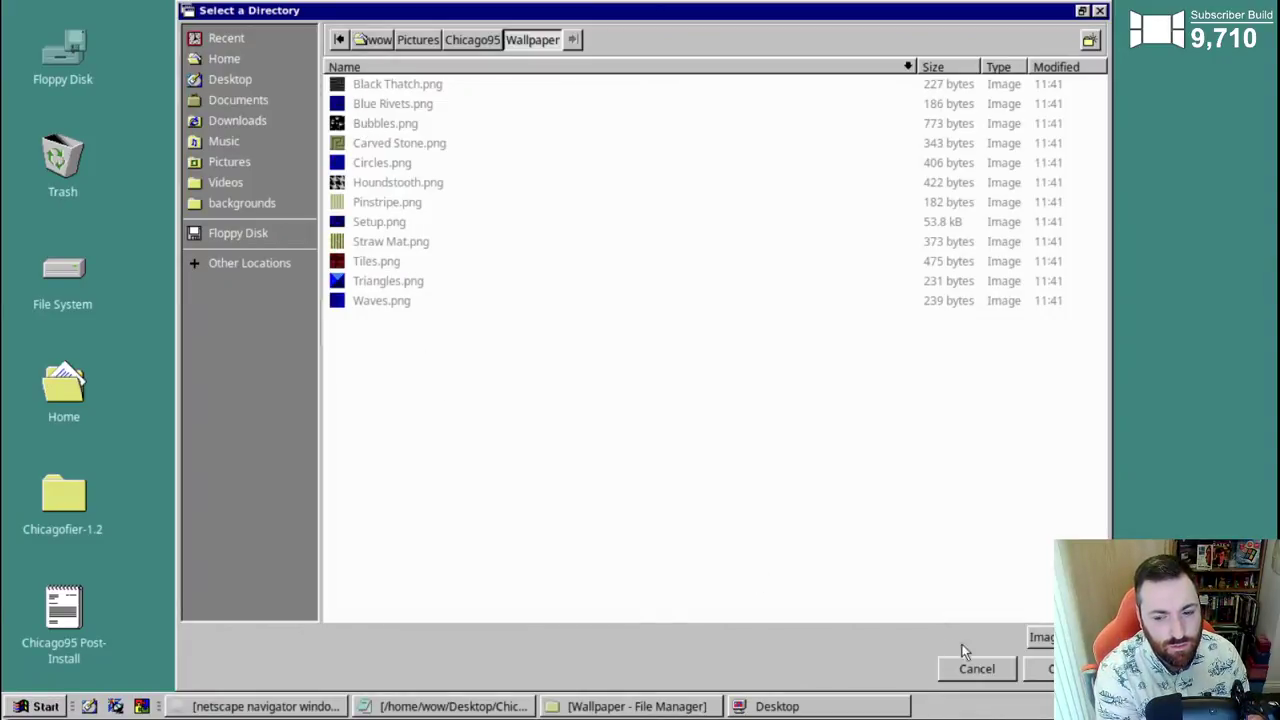
click(1045, 669)
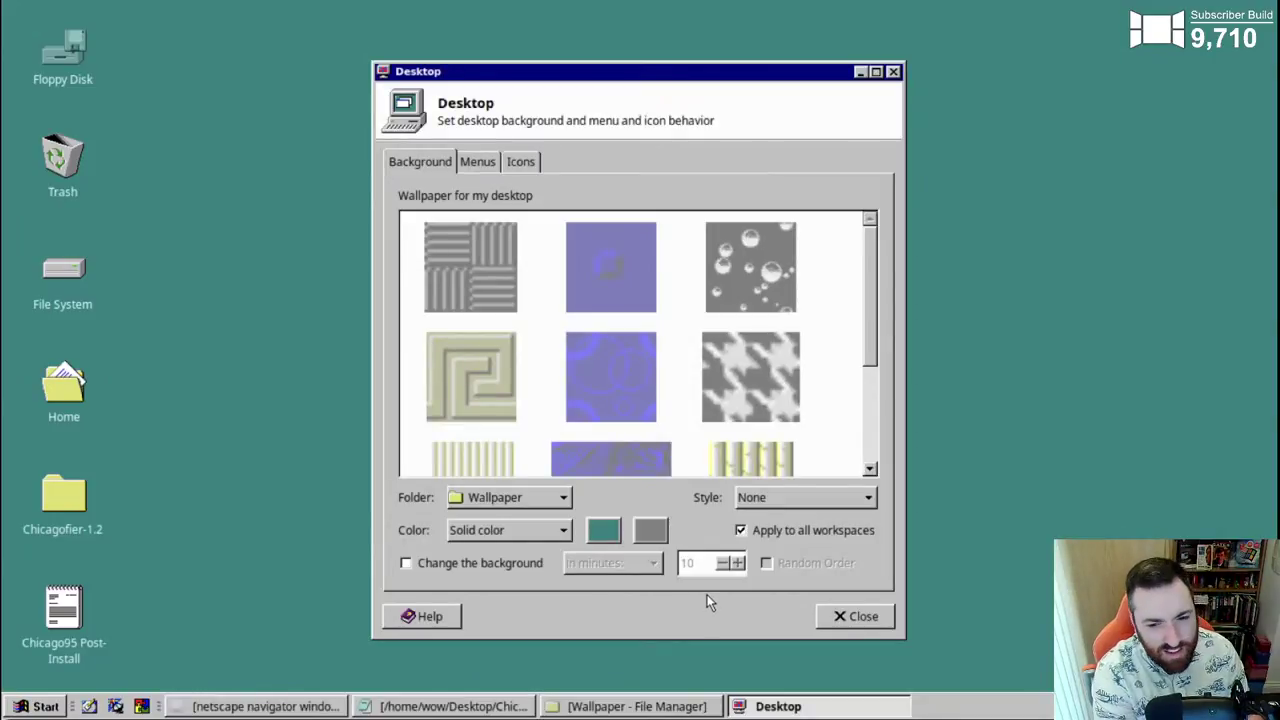
- Reopen the folder chooser, keep the Wallpaper folder, and scroll through the image choices
click(525, 497)
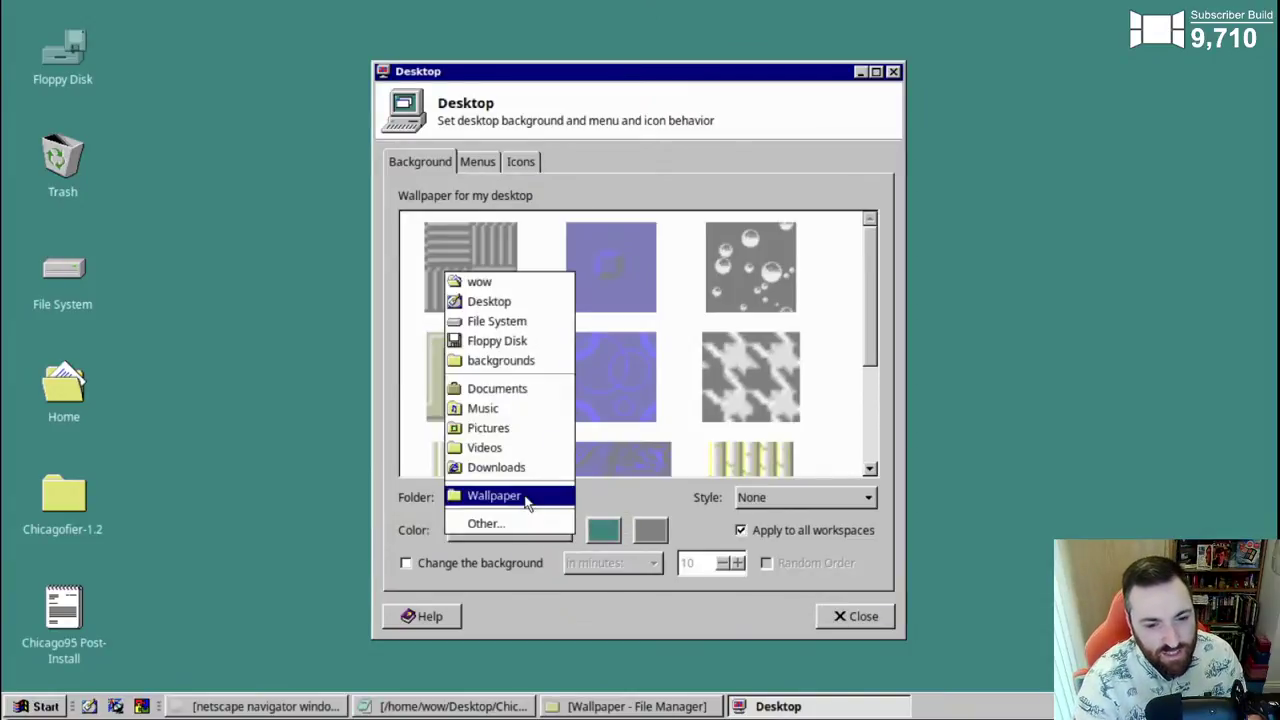
click(509, 523)
double_click(378, 129)
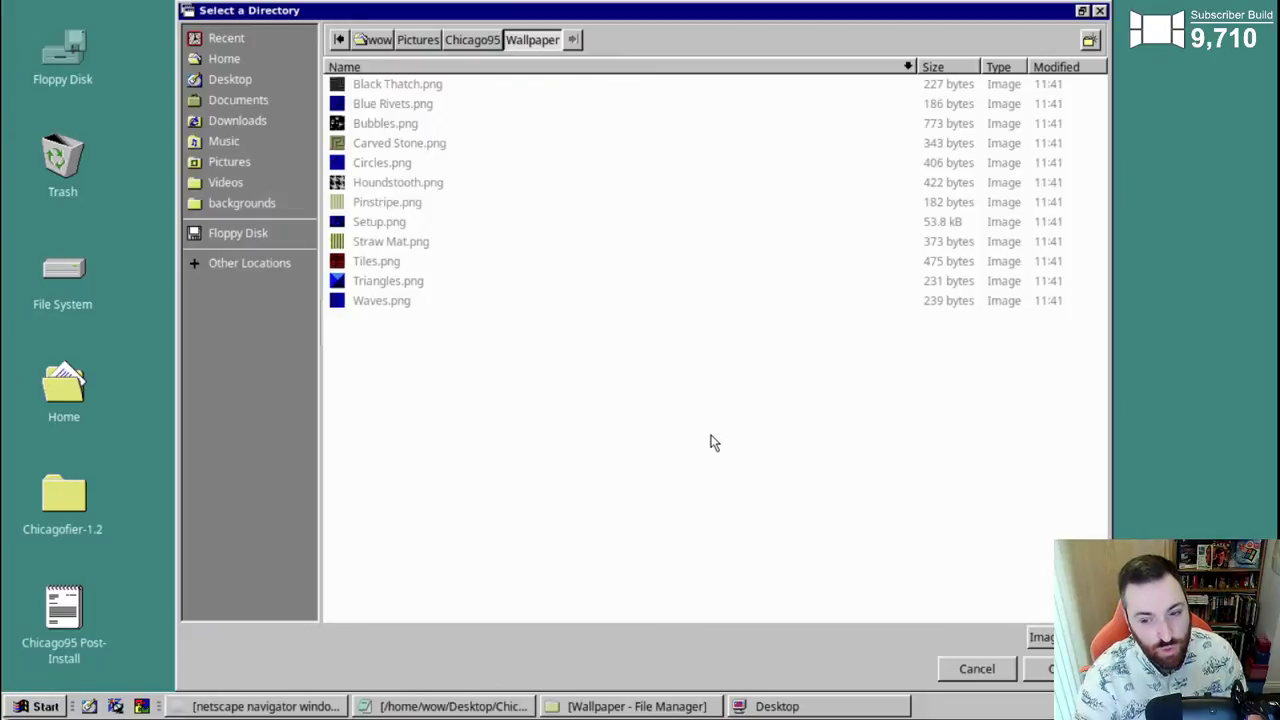
click(970, 672)
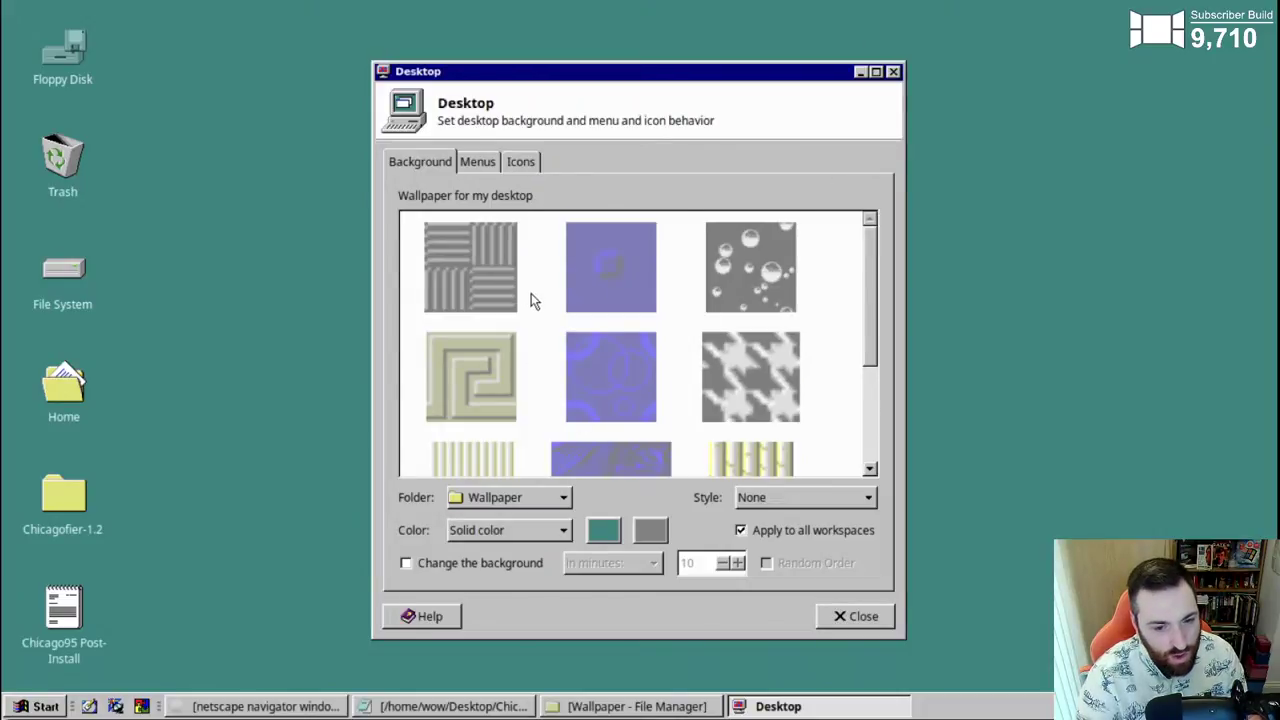
scroll(531, 295, down, 2)
scroll(566, 309, up, 2)
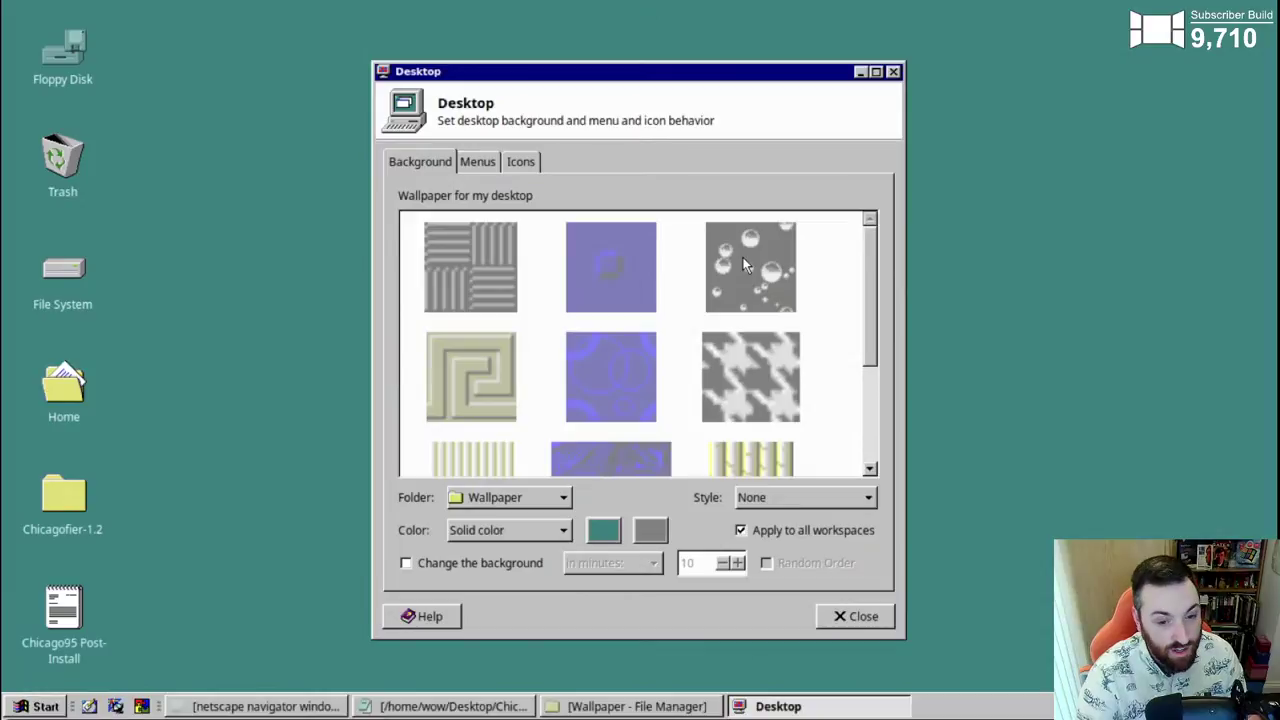
- Try the colour mode, timed change and style options, leaving all of them unchanged
click(549, 533)
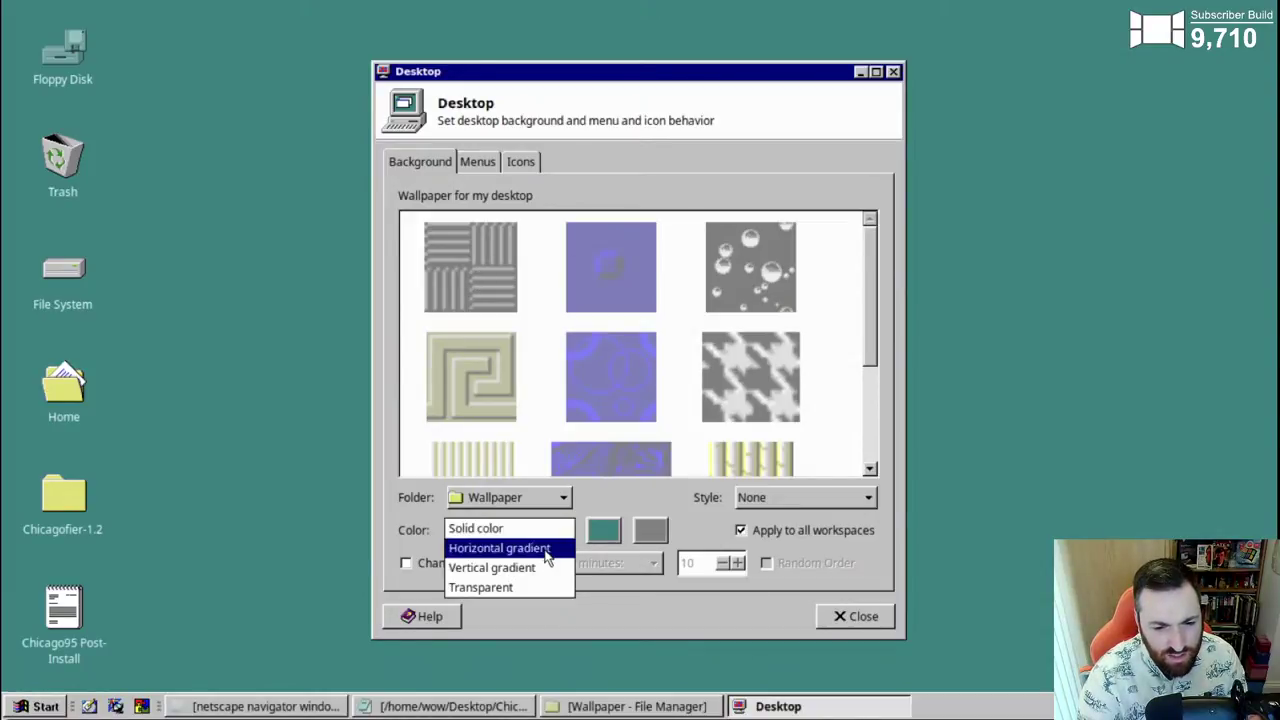
click(548, 528)
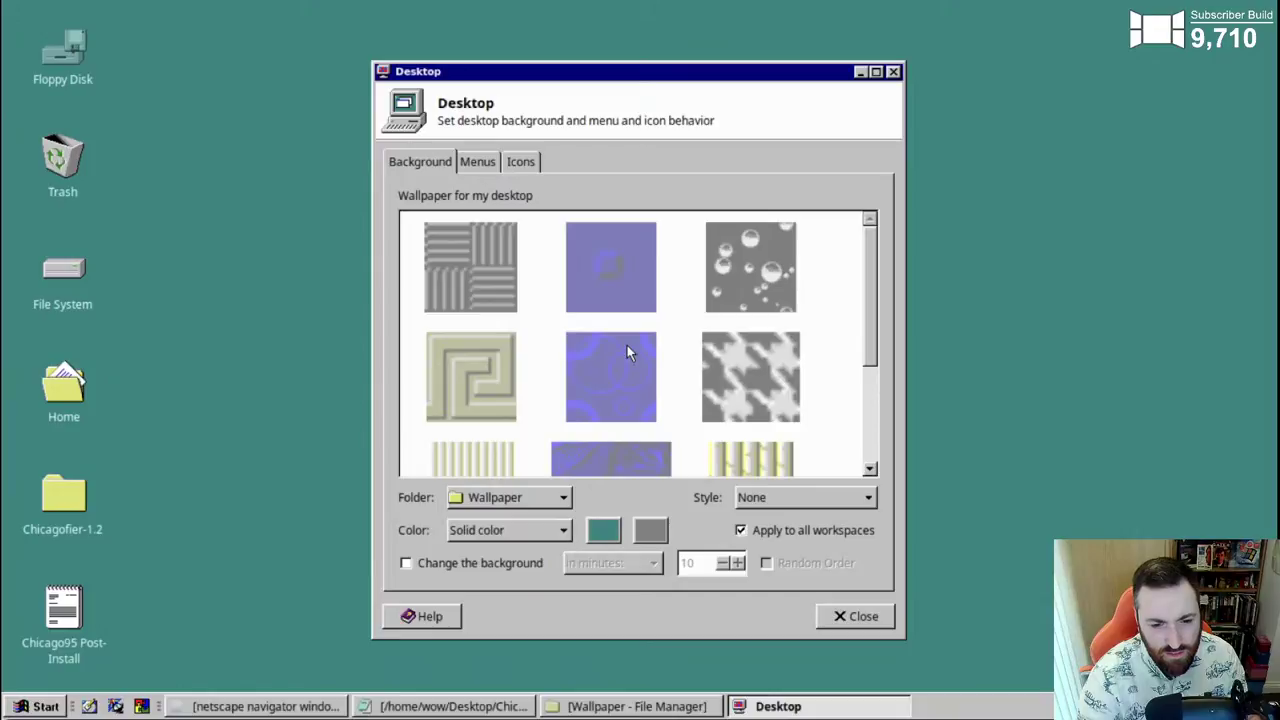
click(508, 562)
click(506, 562)
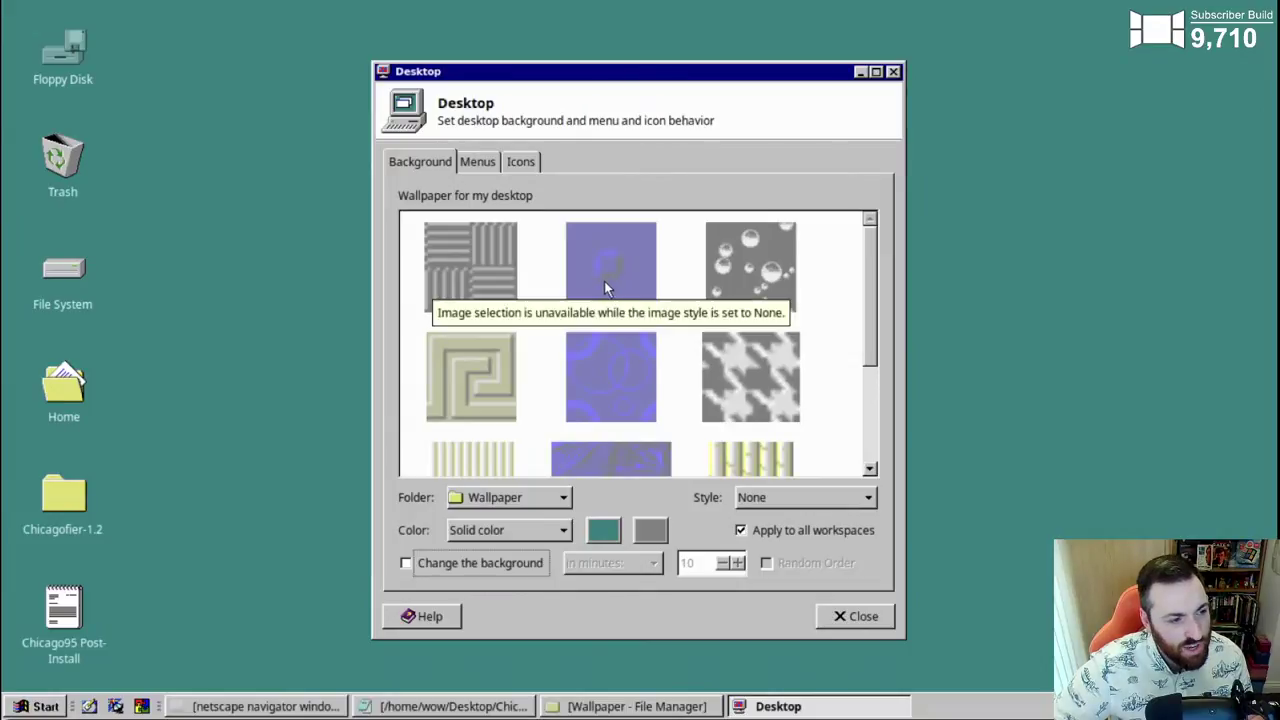
click(788, 500)
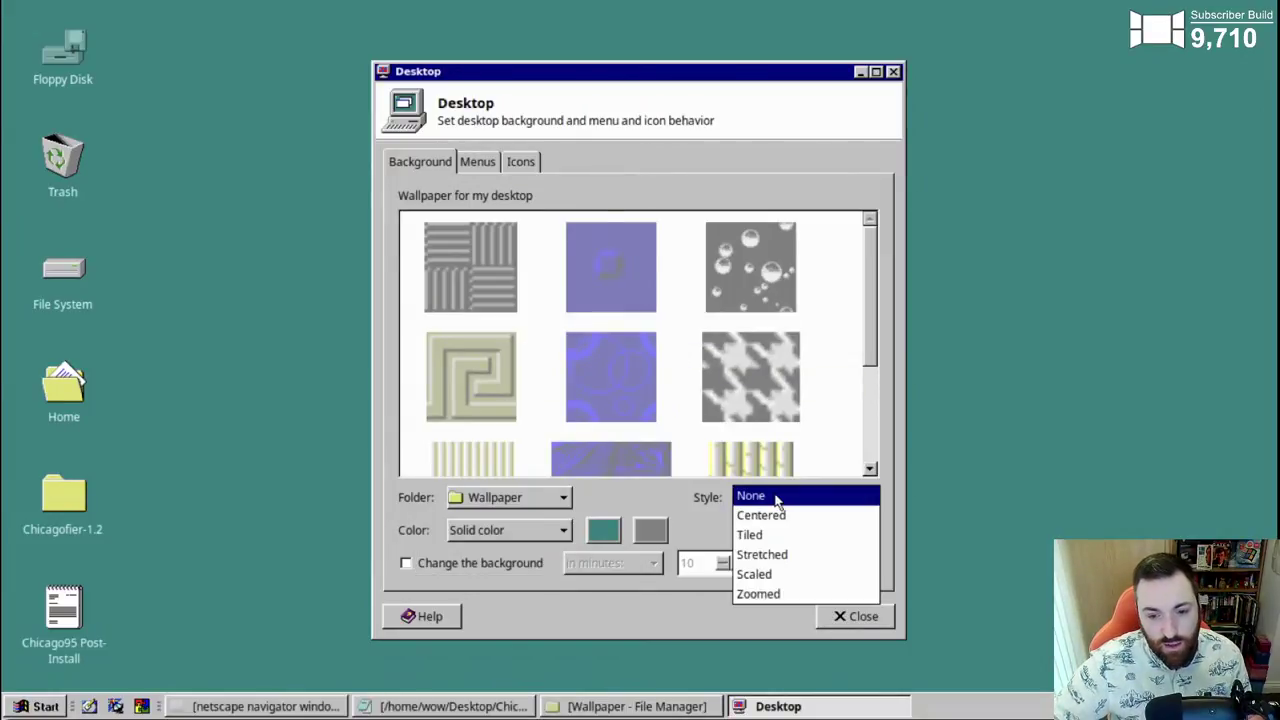
click(777, 497)
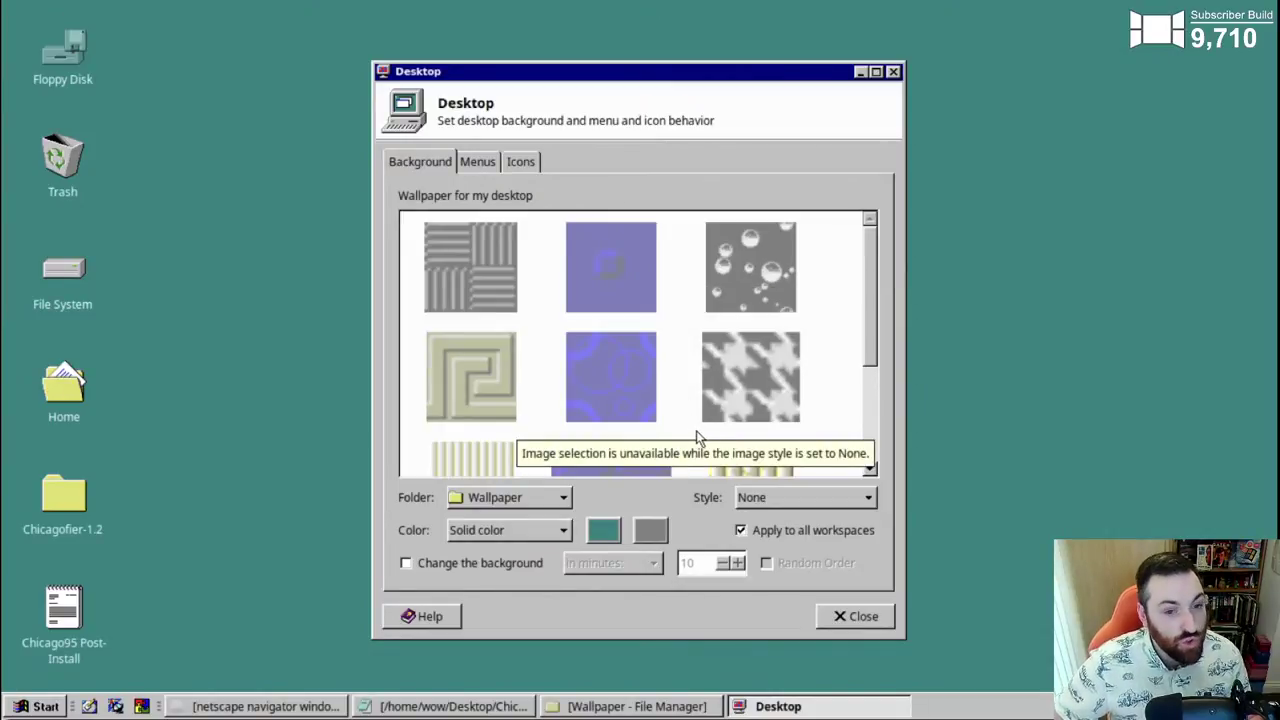
- Set the style to Centered, then Tiled with the Bubbles wallpaper, and close the settings
click(757, 498)
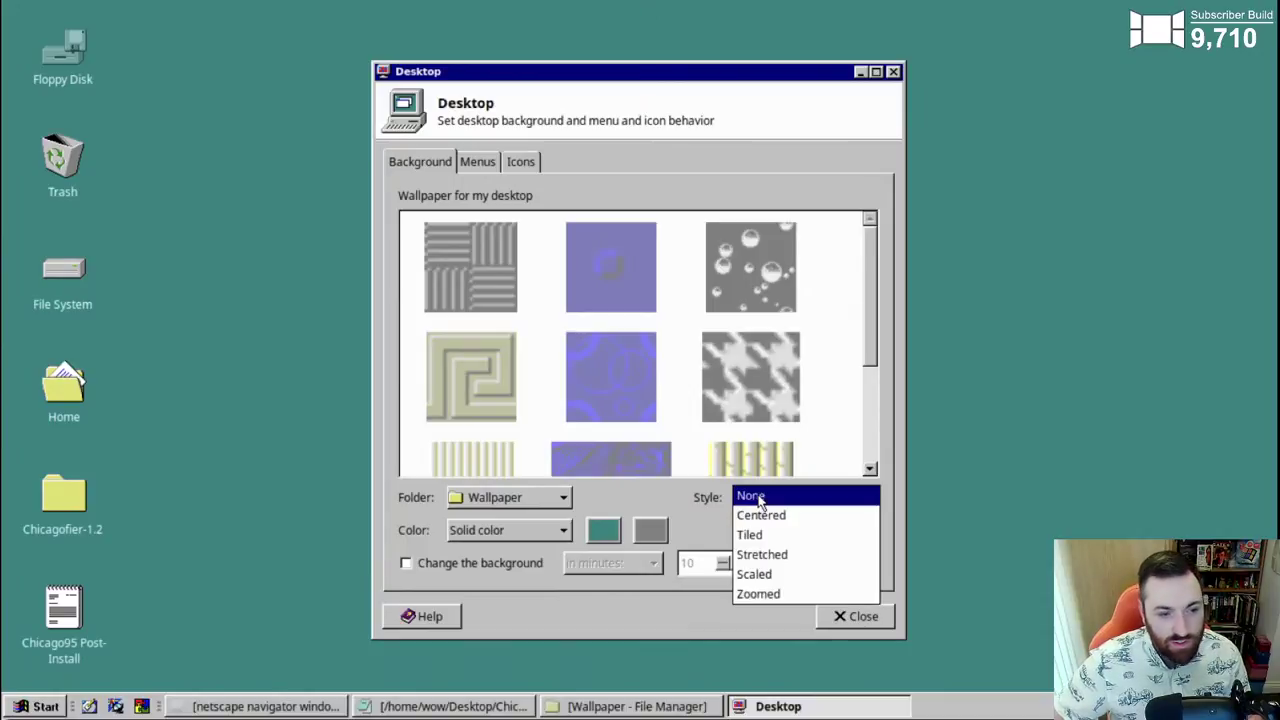
click(765, 518)
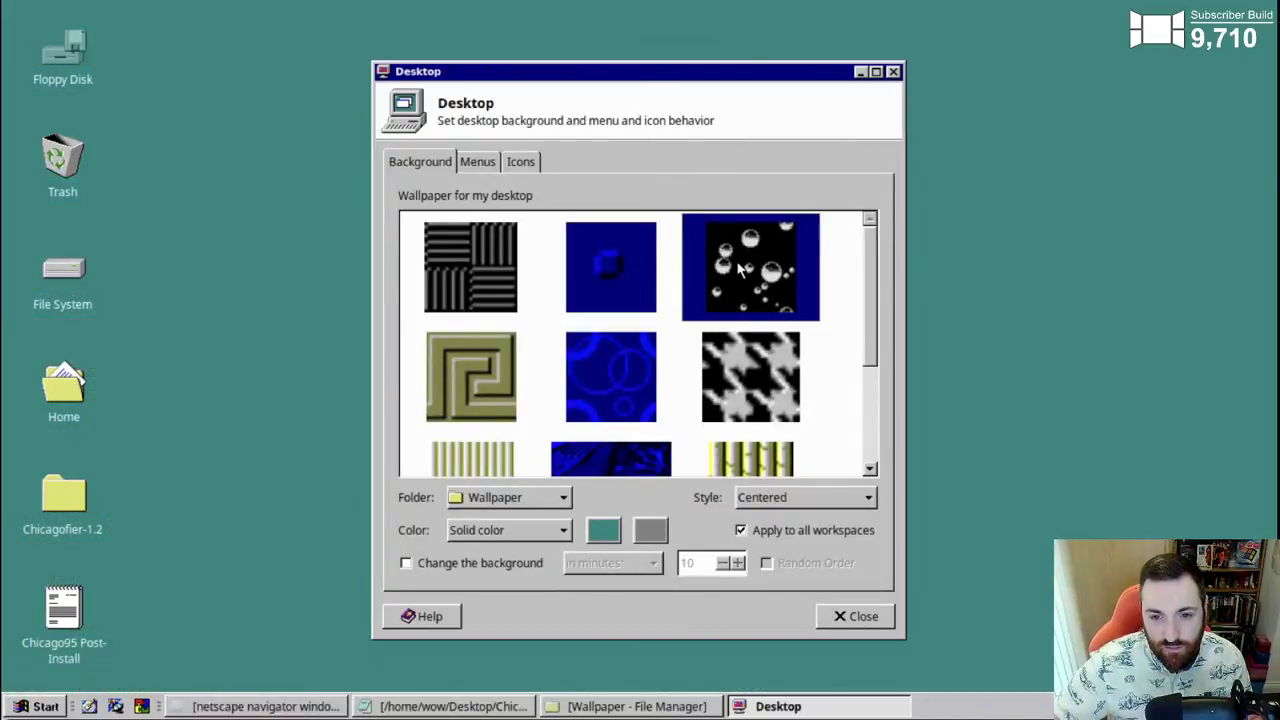
click(764, 498)
click(770, 515)
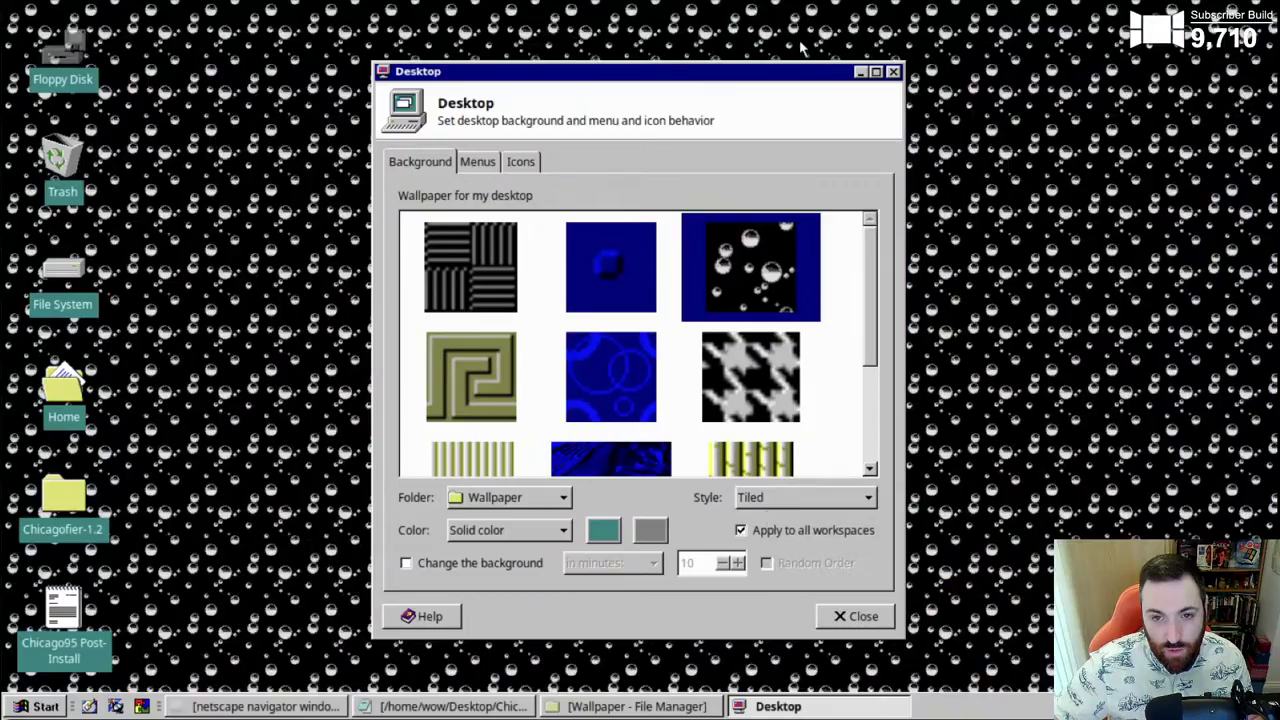
drag(785, 72, 732, 45)
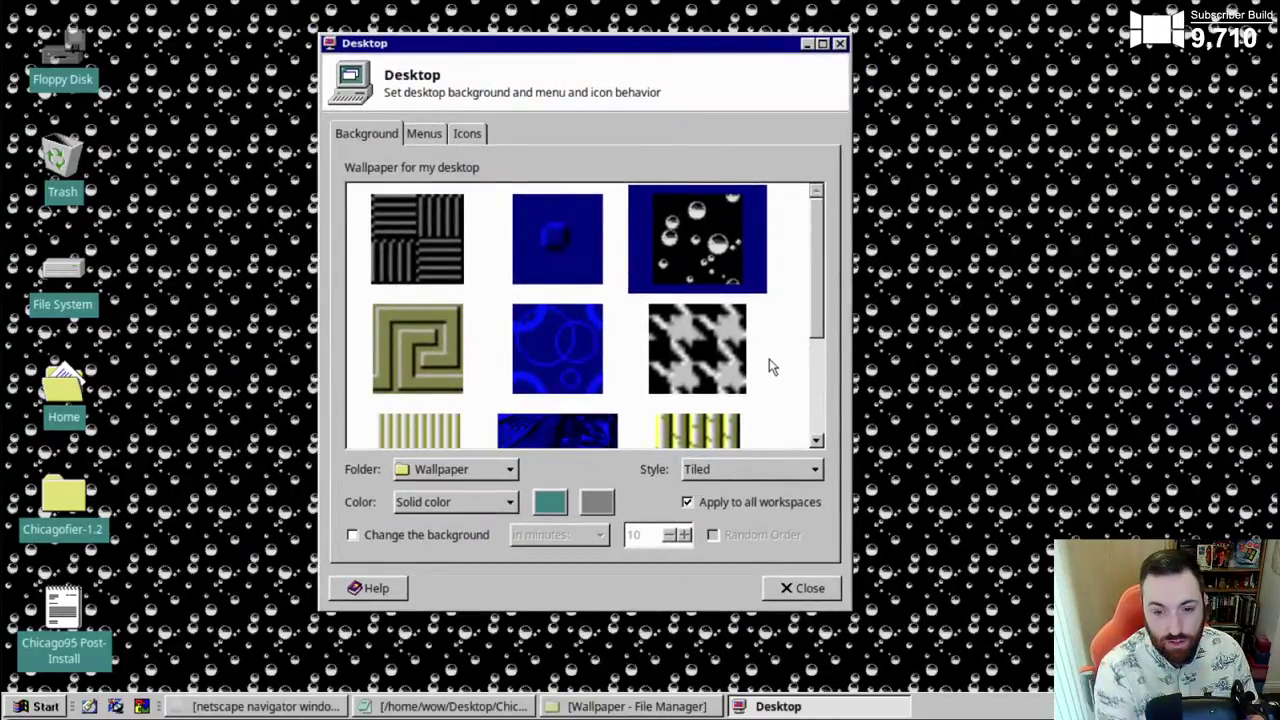
click(802, 588)
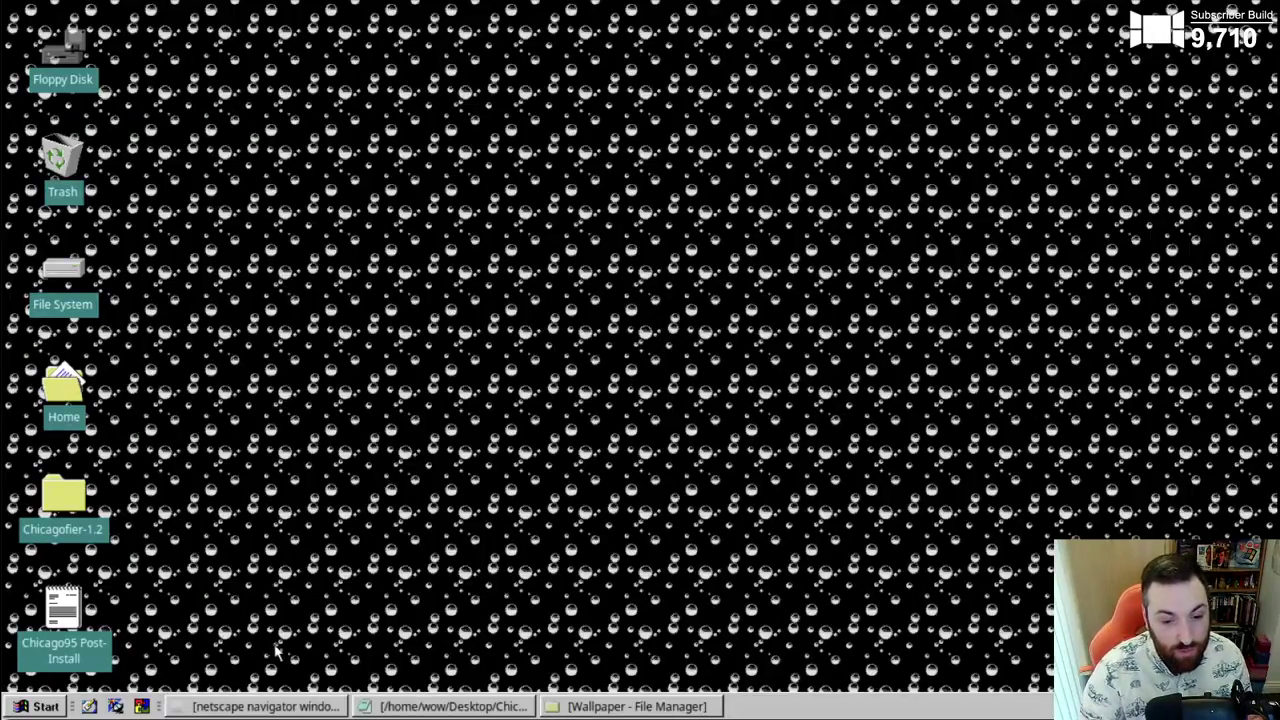
- Close the Wallpaper file manager, launch Chicago95 Plus! from All Applications, and centre its terminal
click(680, 707)
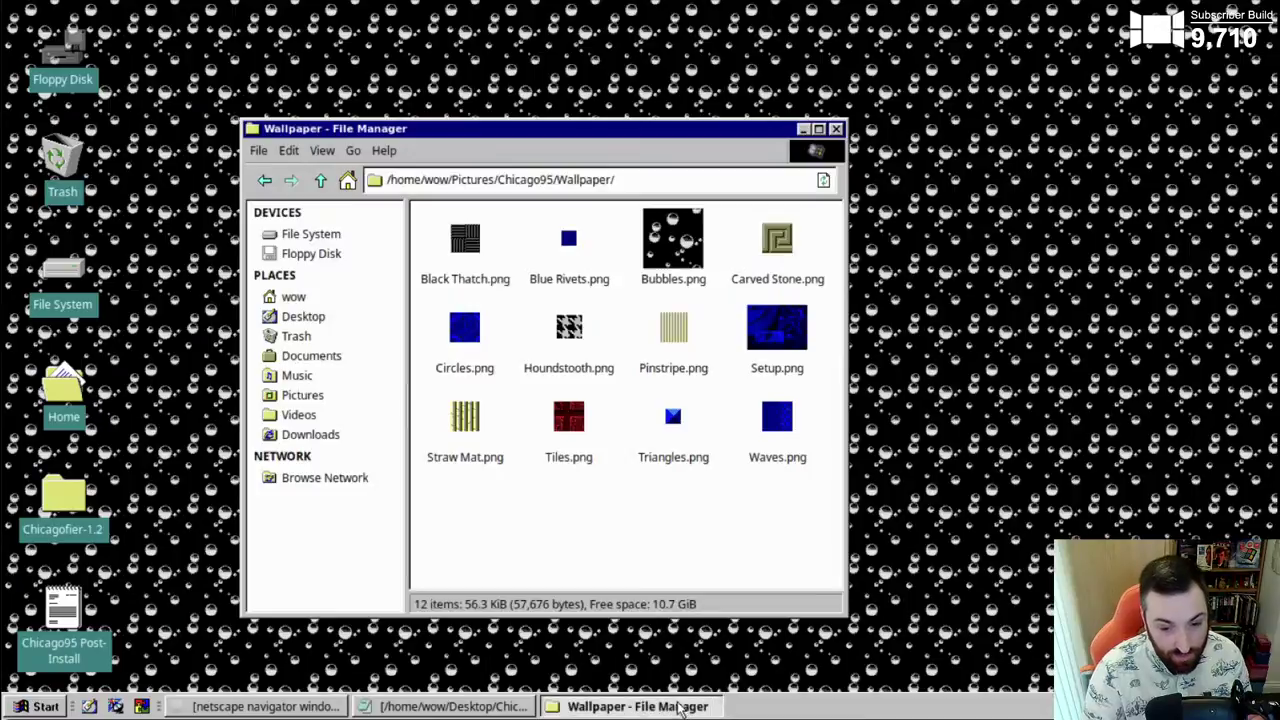
click(836, 131)
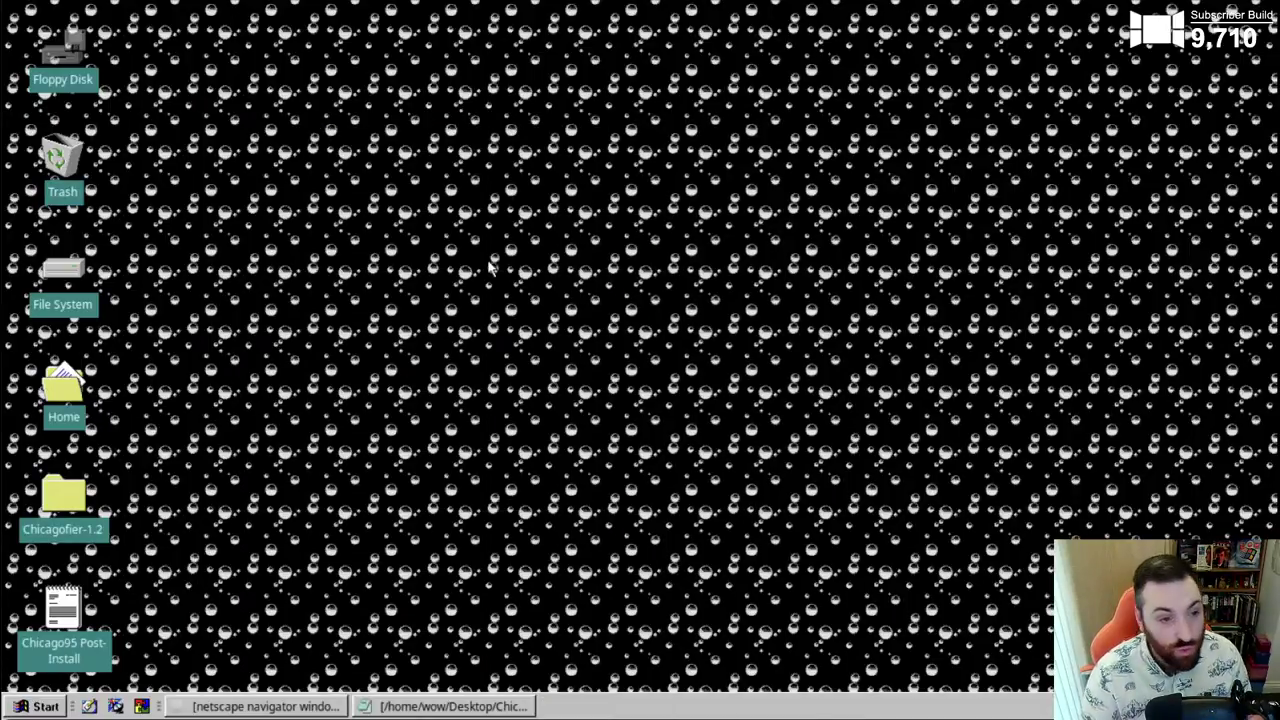
click(20, 708)
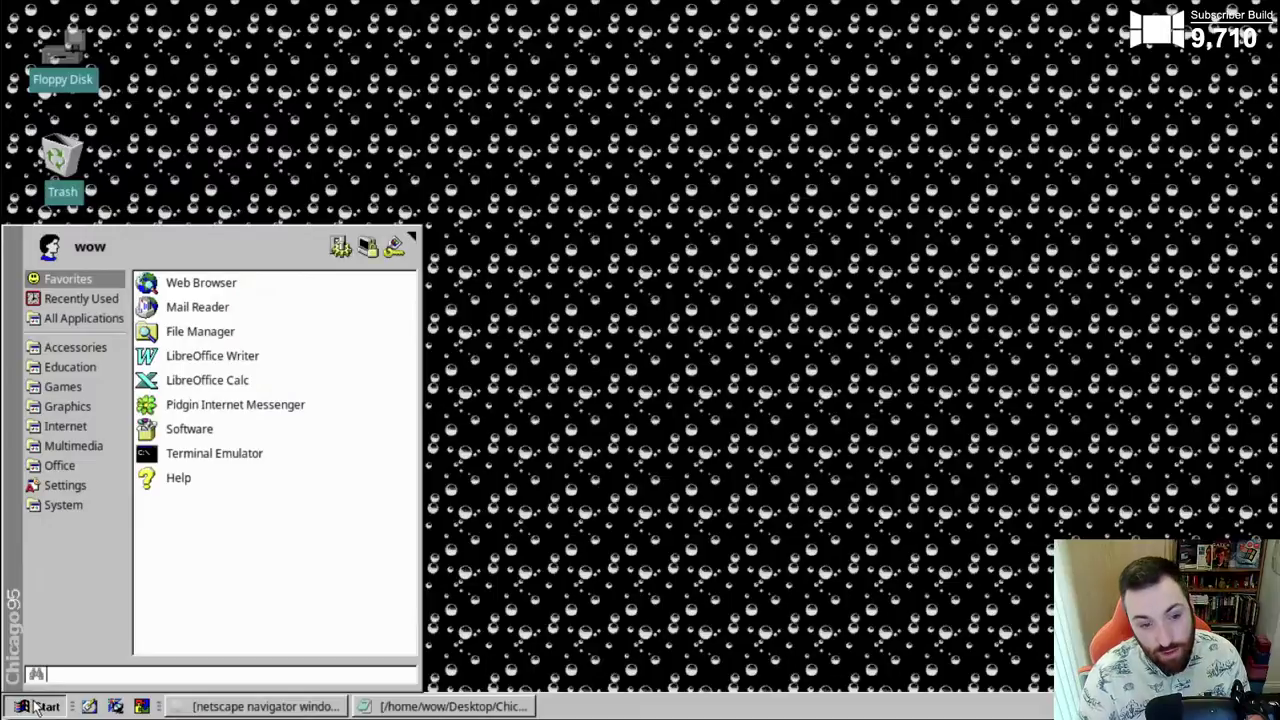
click(80, 318)
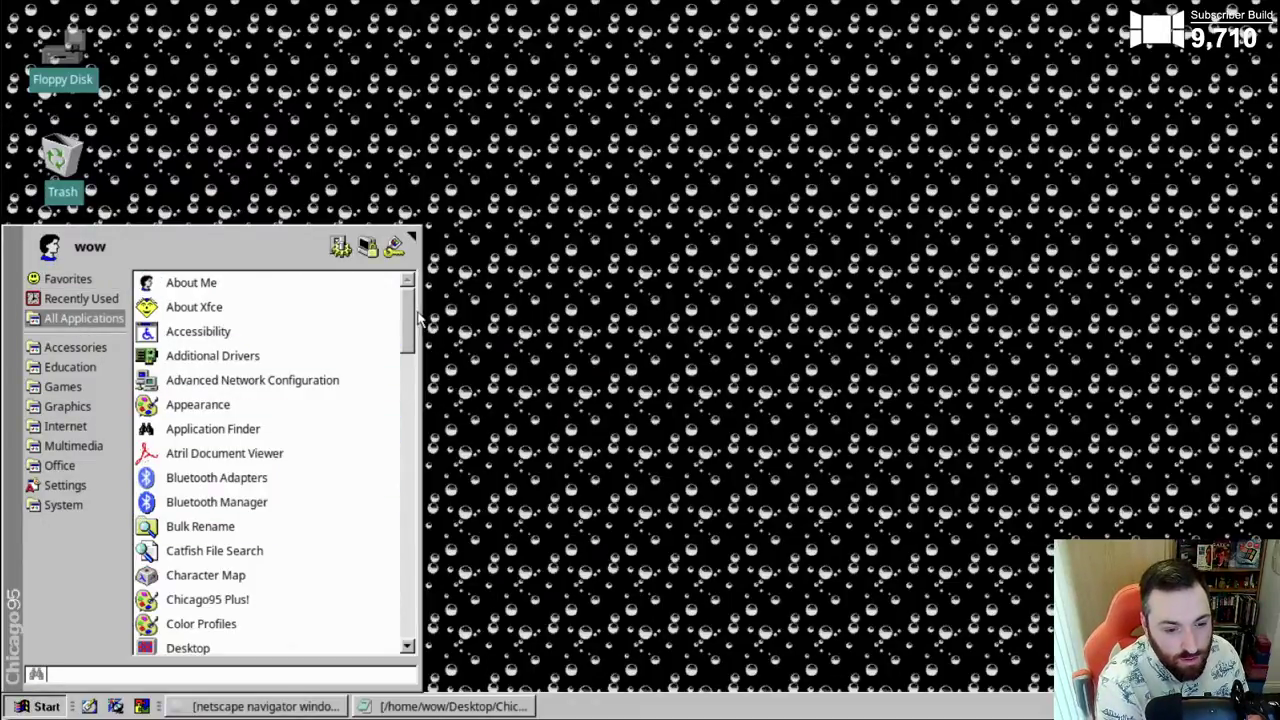
drag(409, 314, 418, 345)
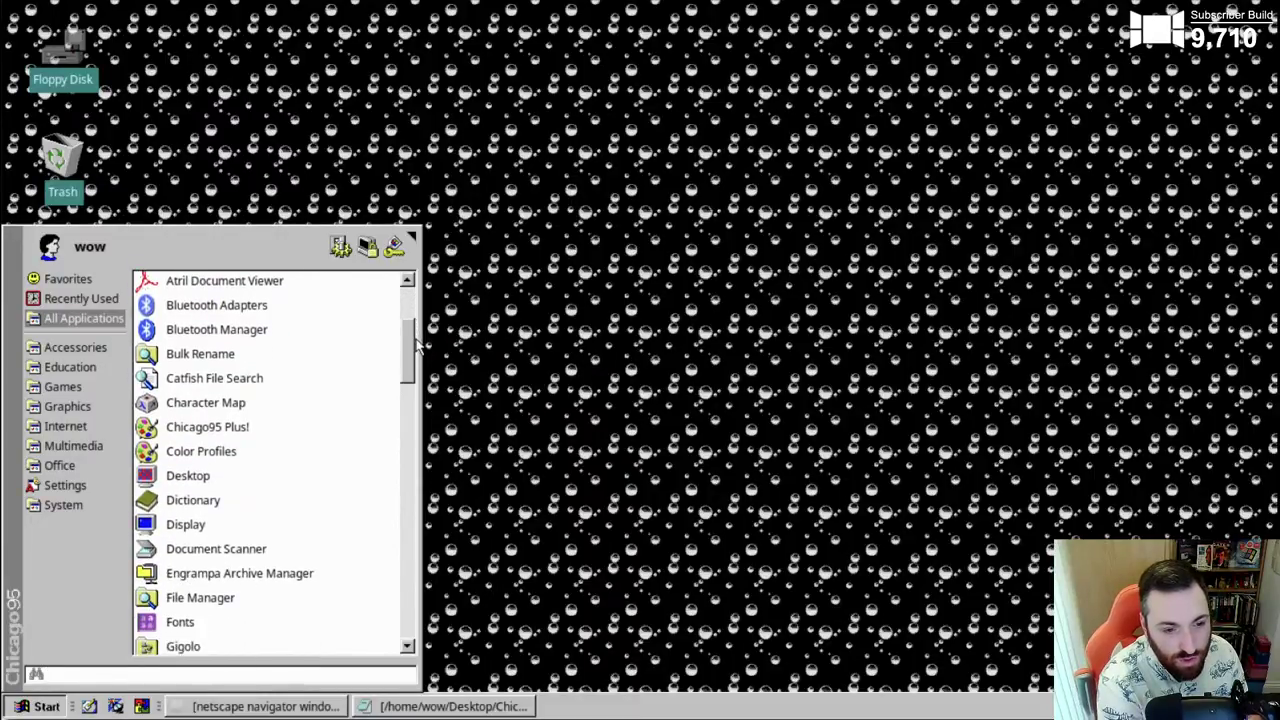
click(201, 430)
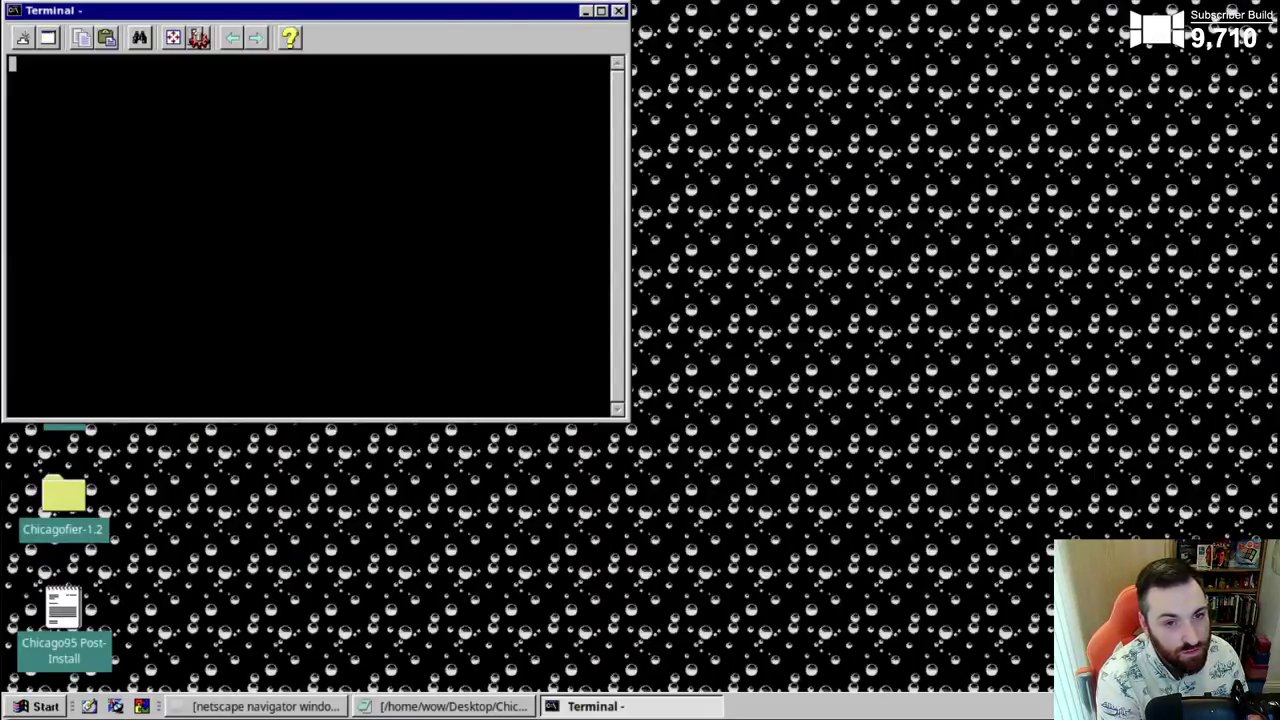
drag(500, 14, 768, 117)
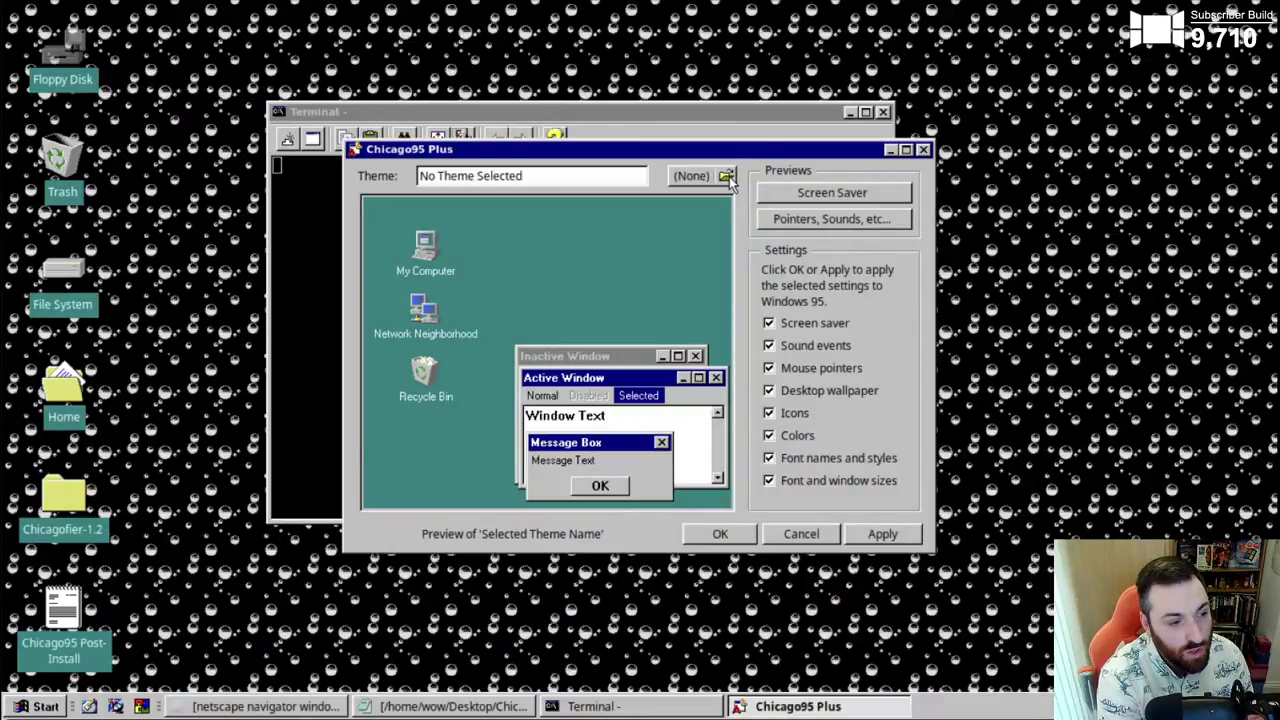
- Open the theme file chooser and browse Wallpaper, then .Chicago95Plus and its assets folder
click(726, 176)
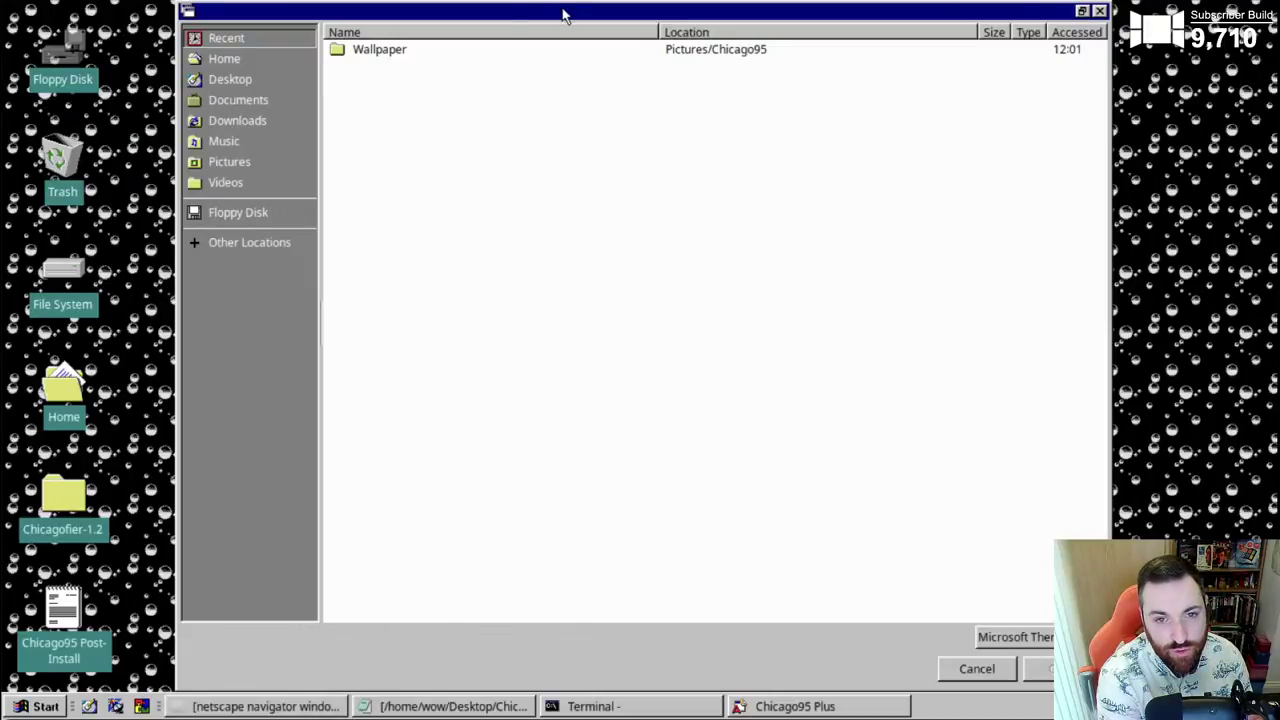
double_click(362, 52)
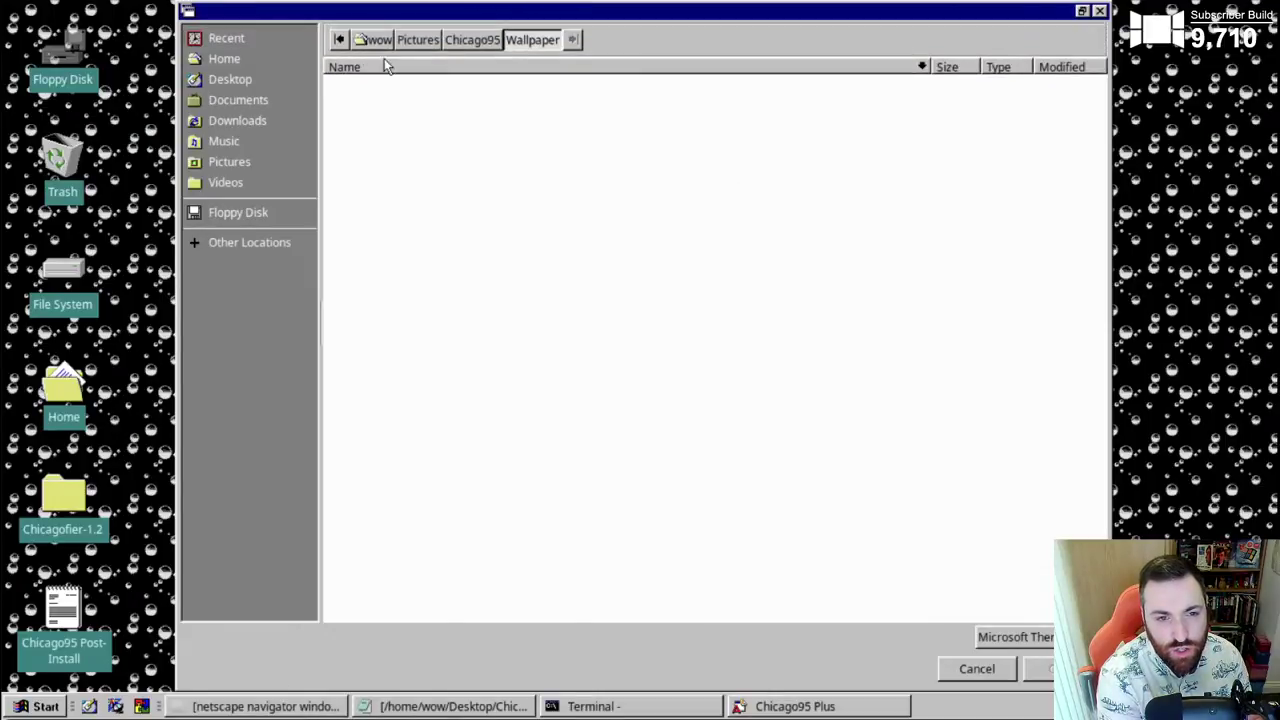
click(466, 42)
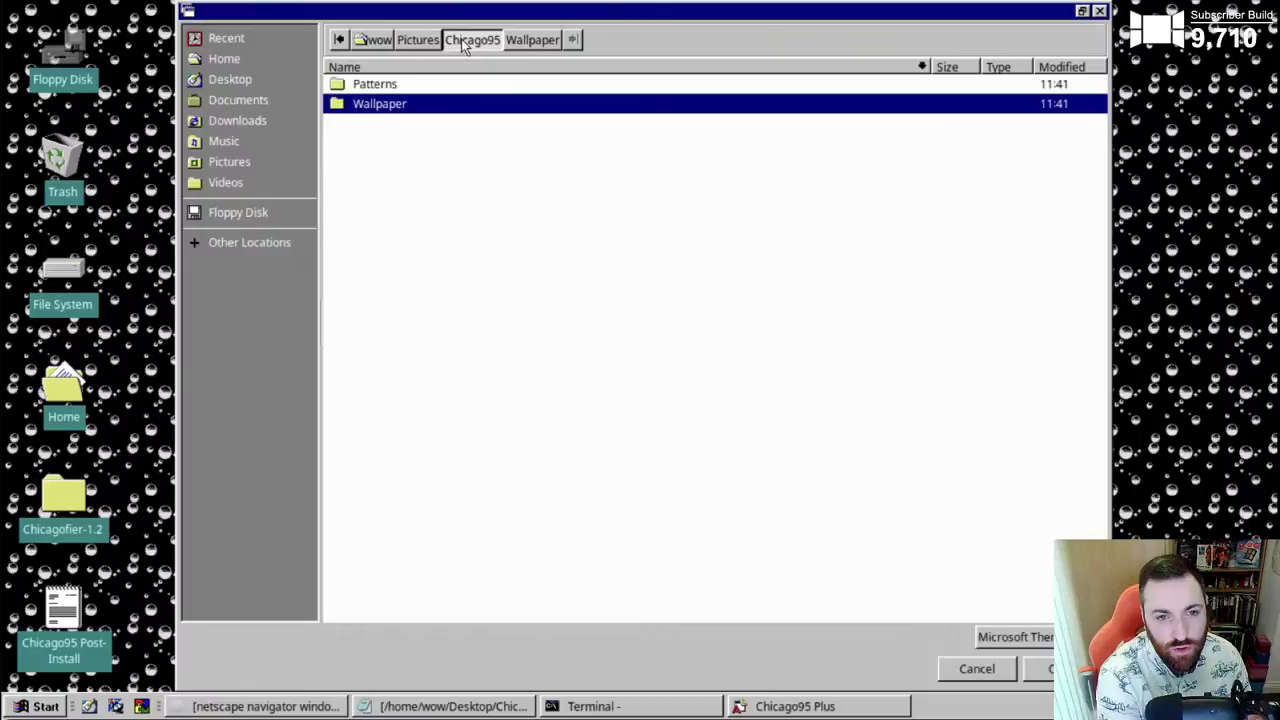
click(370, 42)
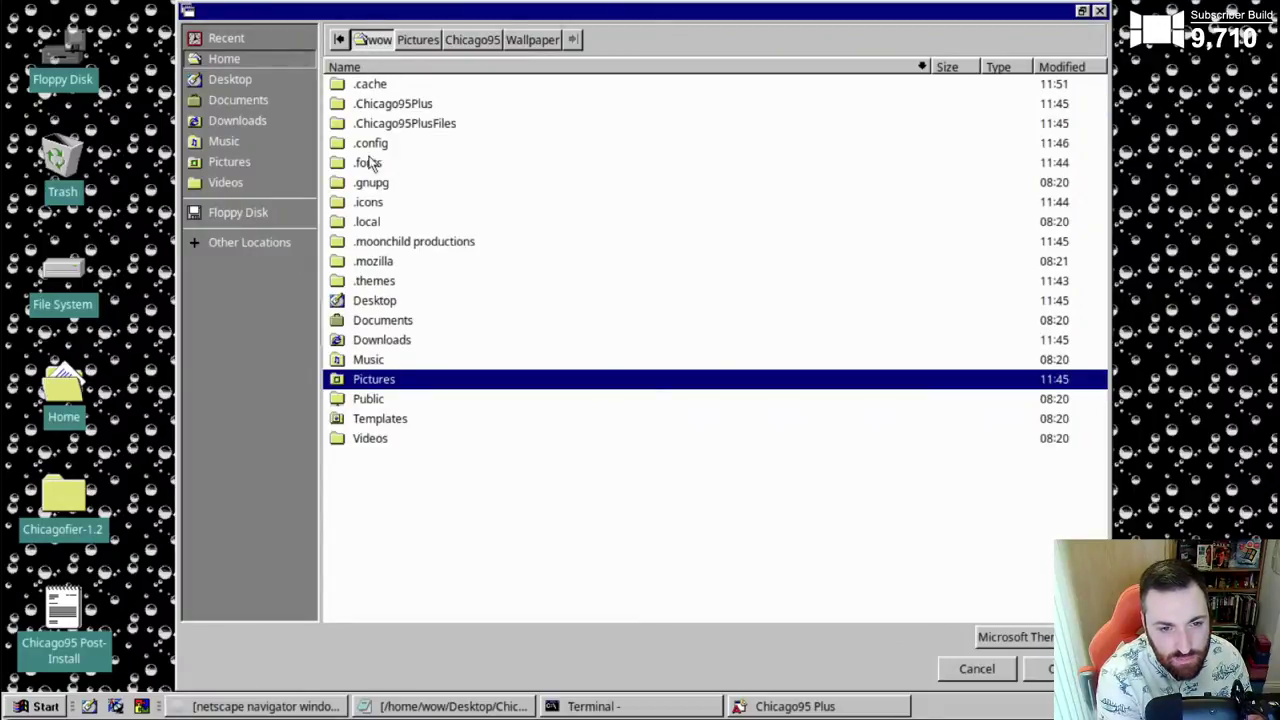
double_click(386, 104)
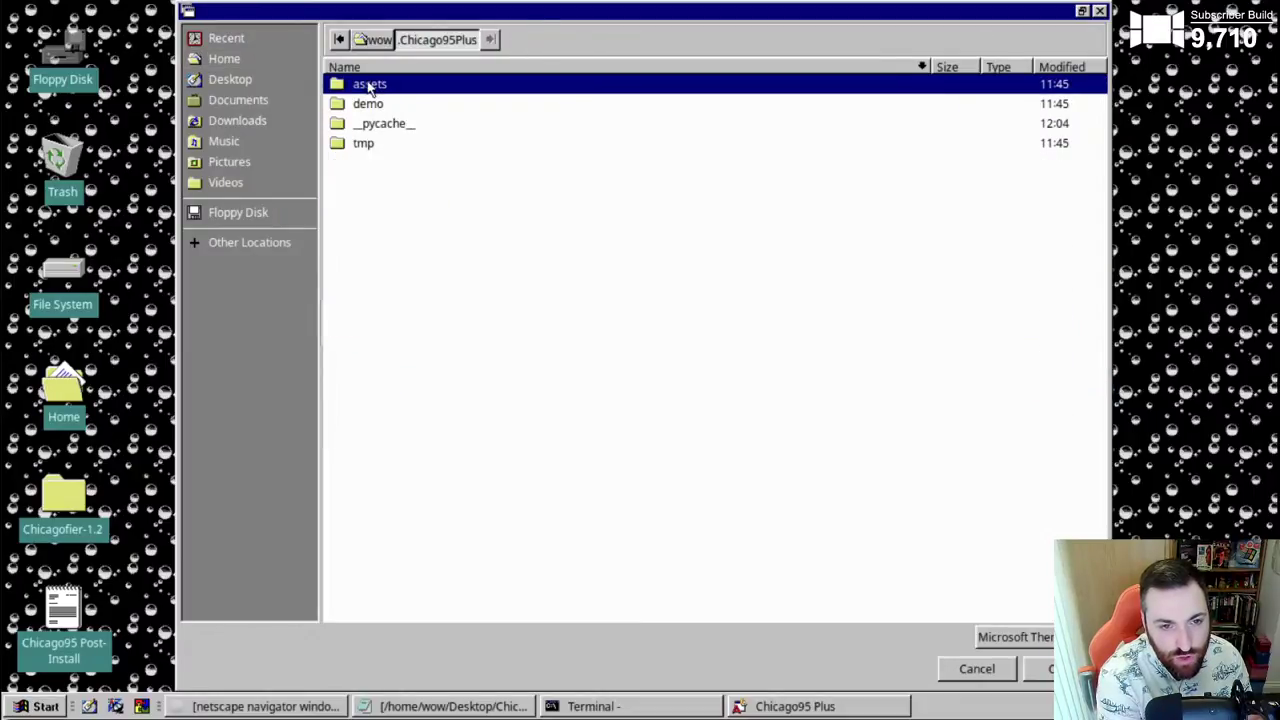
double_click(370, 85)
- Look through .Chicago95PlusFiles and .themes/Chicago95, then cancel the file chooser
click(376, 42)
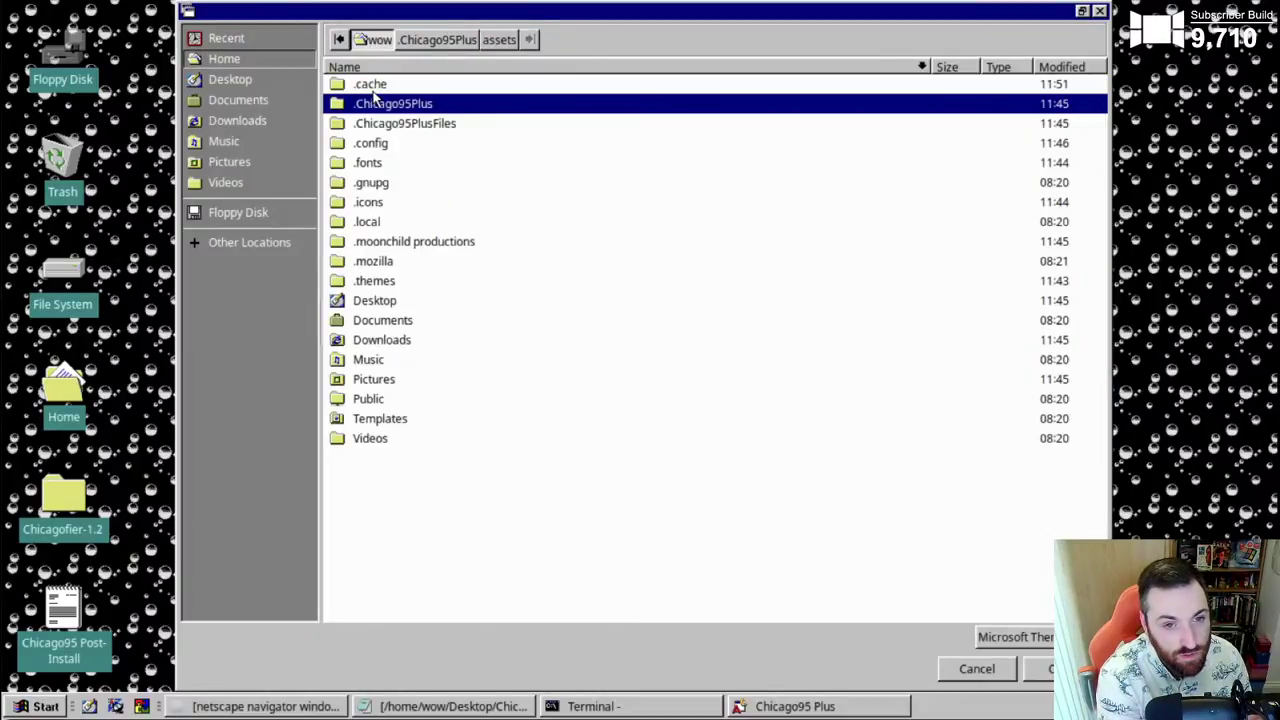
double_click(394, 123)
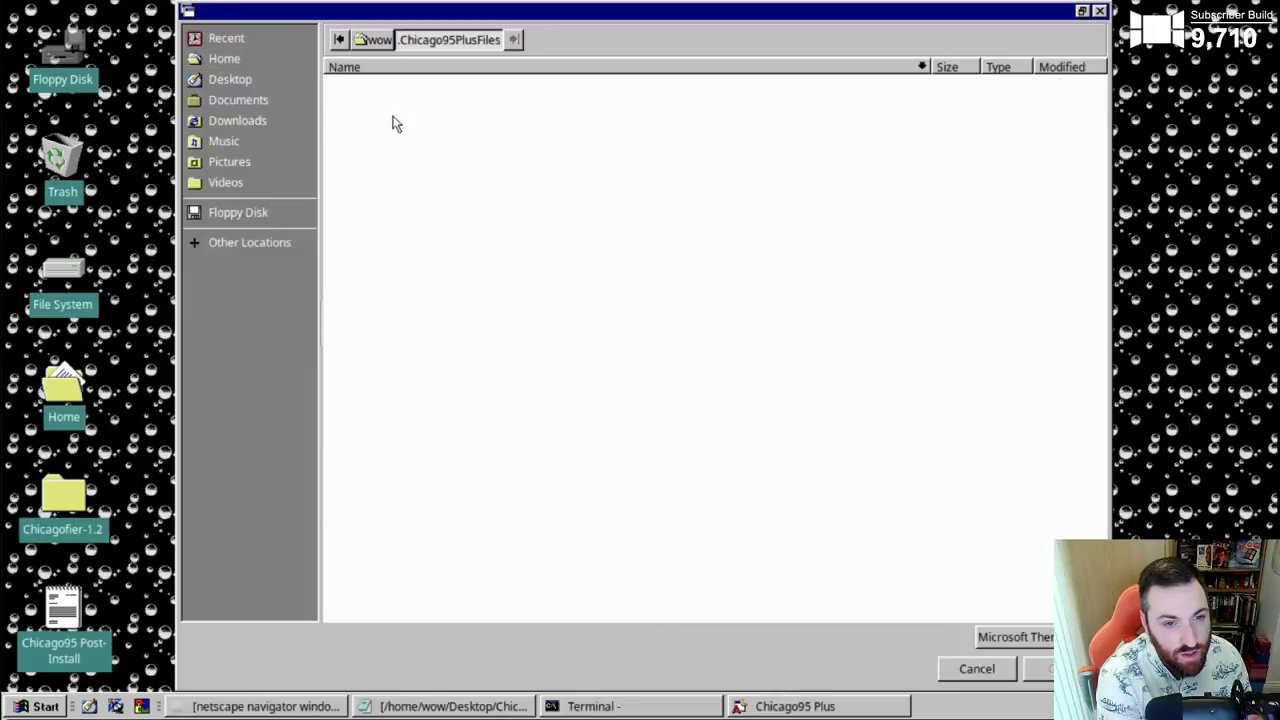
click(372, 40)
double_click(364, 281)
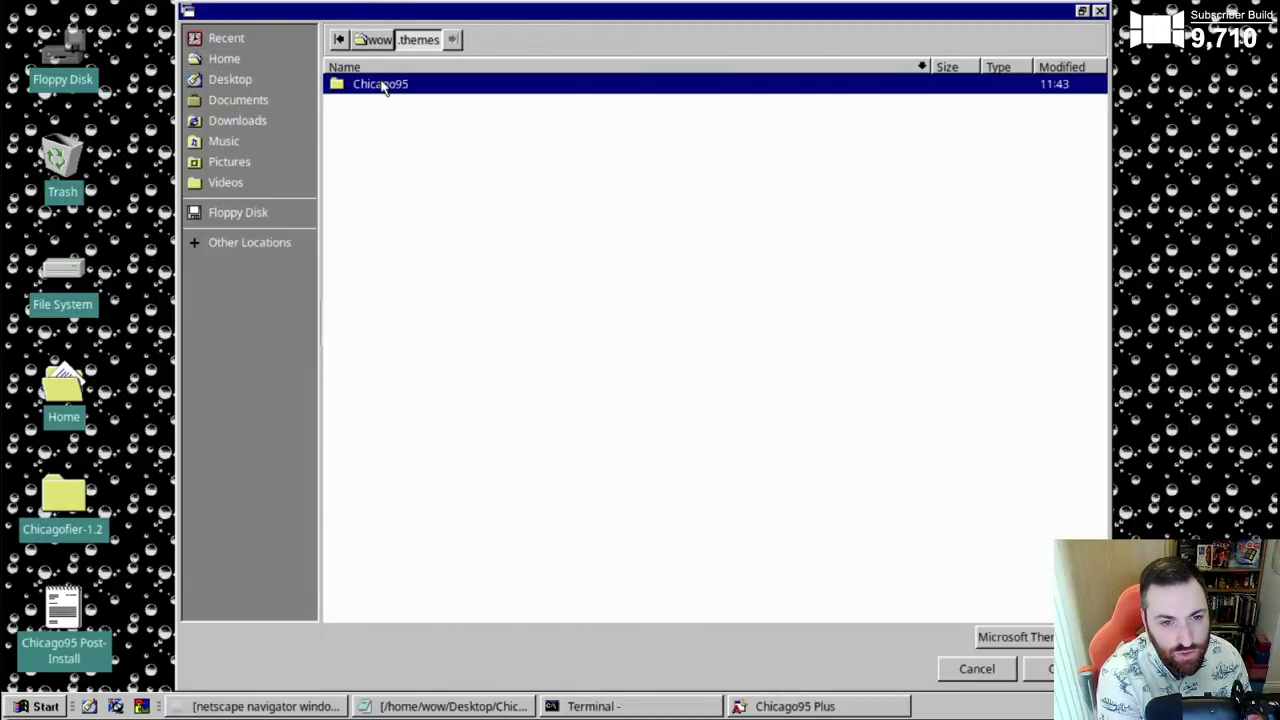
double_click(384, 88)
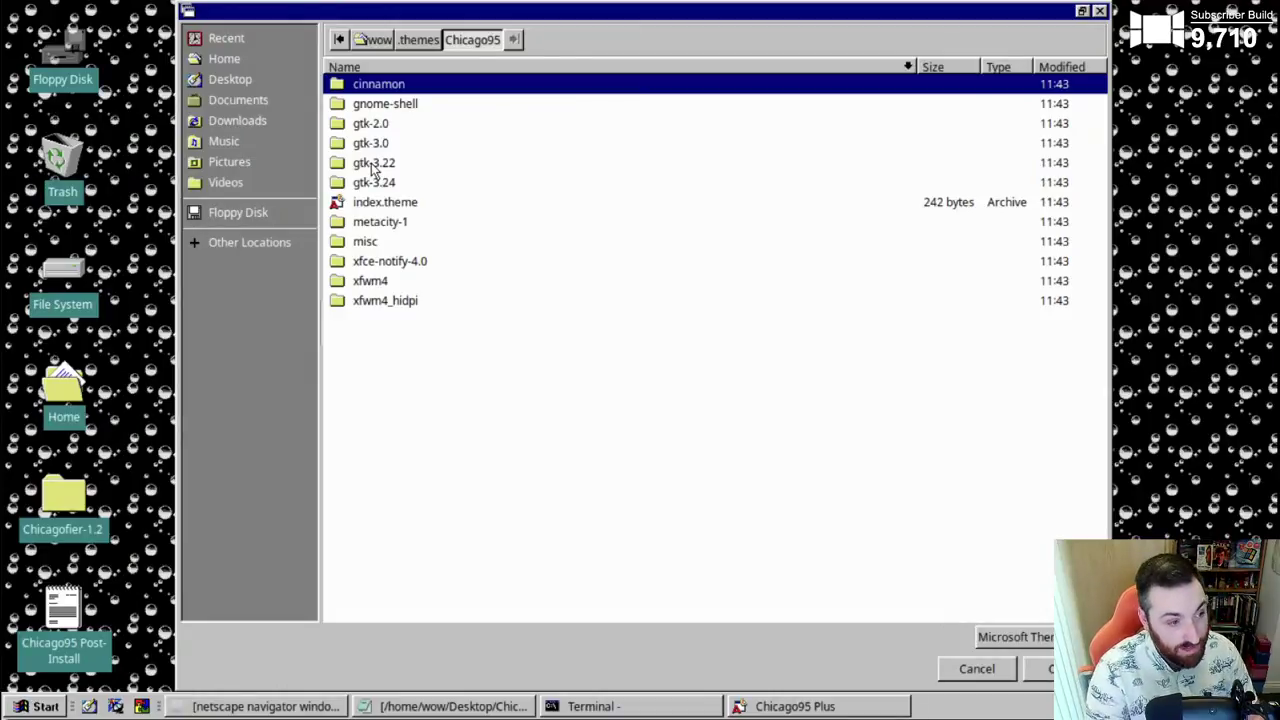
click(996, 672)
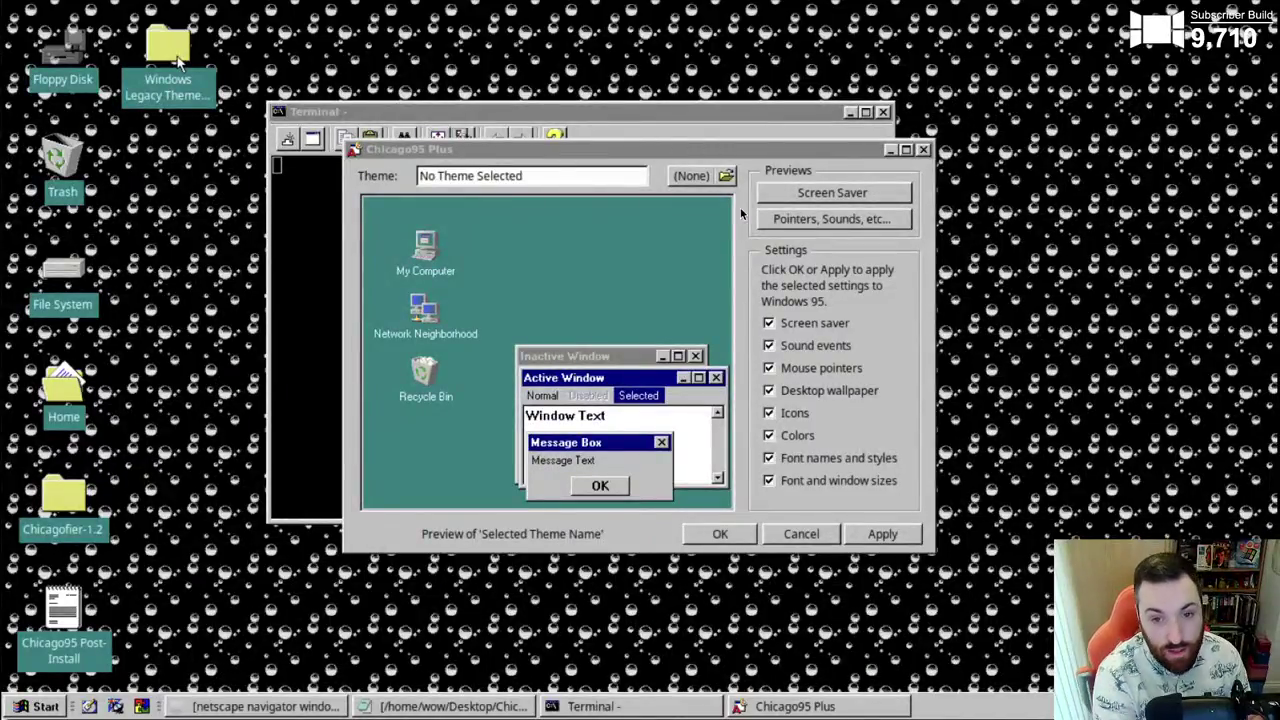
- Navigate to the Plus! Themes folder, pick More Windows (high color).theme, then close without loading it
click(721, 177)
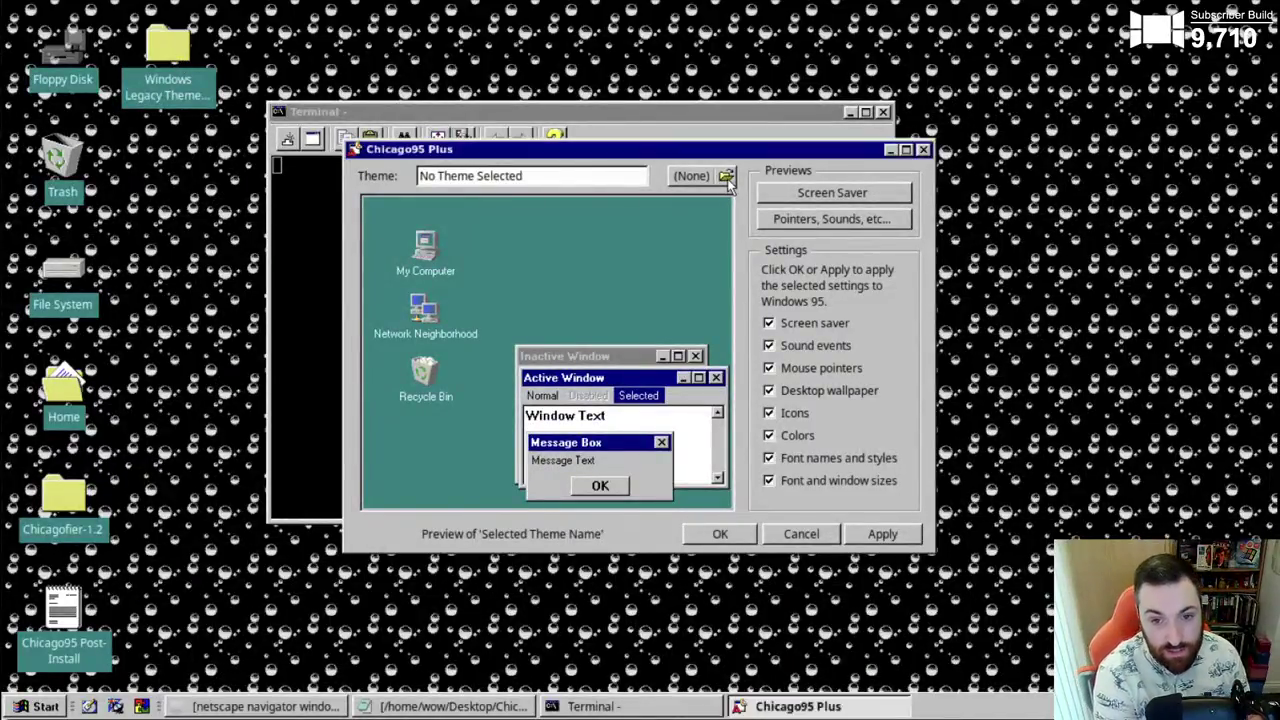
click(224, 80)
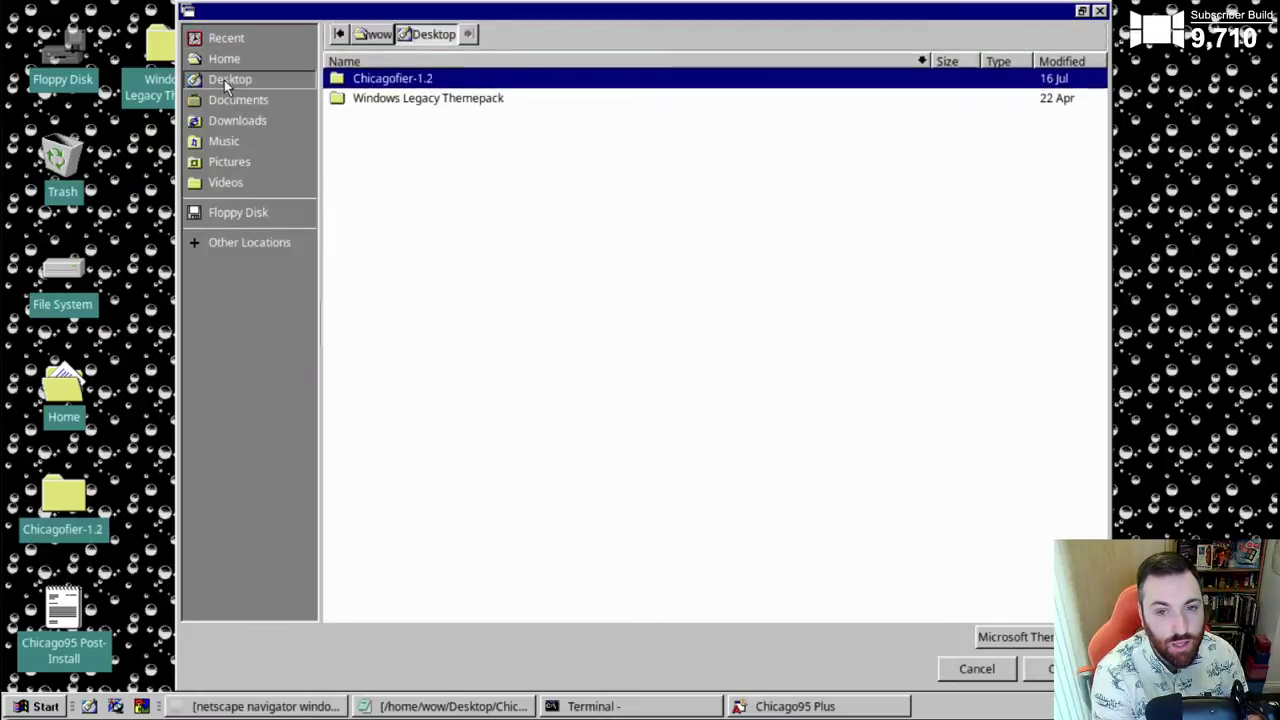
double_click(431, 108)
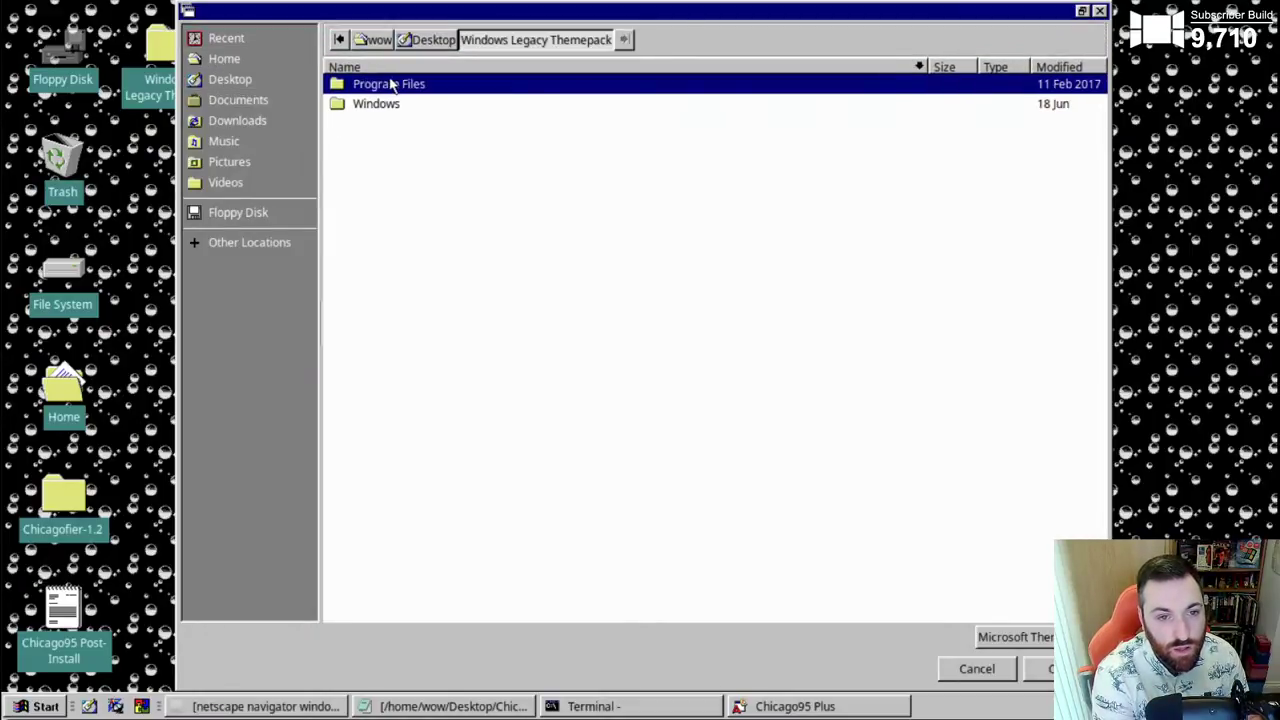
double_click(391, 84)
double_click(368, 86)
double_click(370, 86)
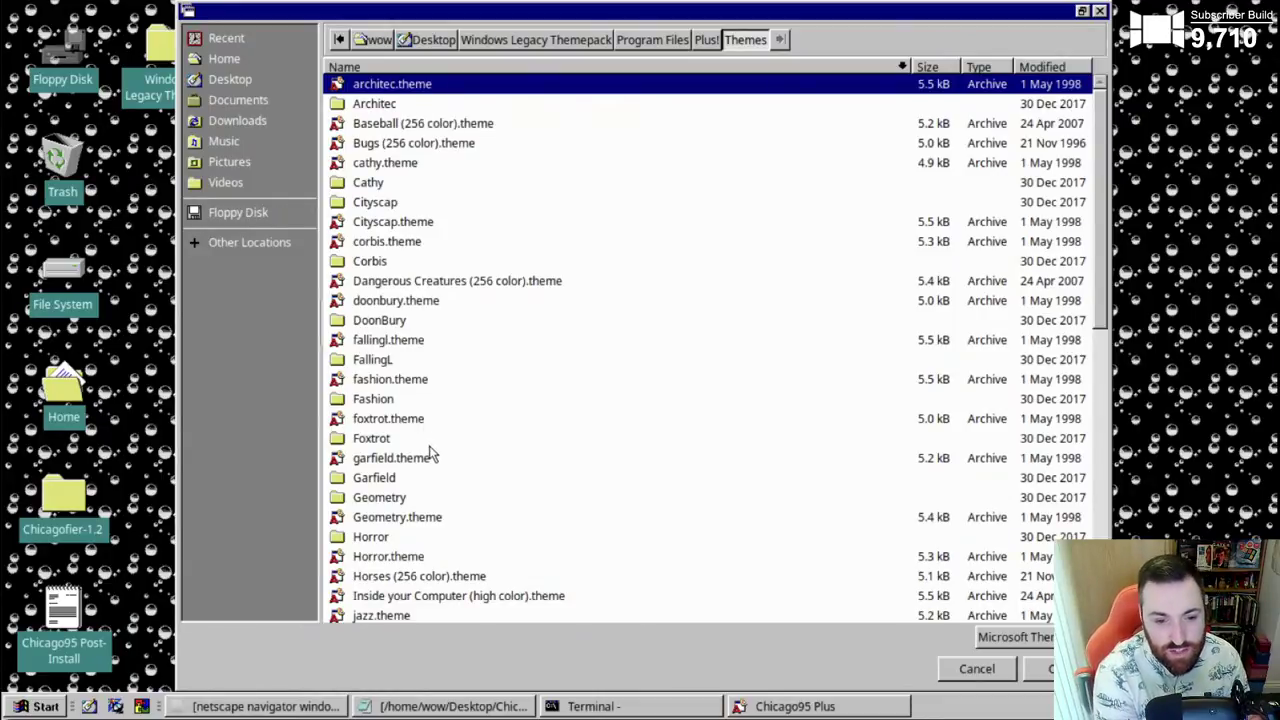
scroll(443, 470, down, 4)
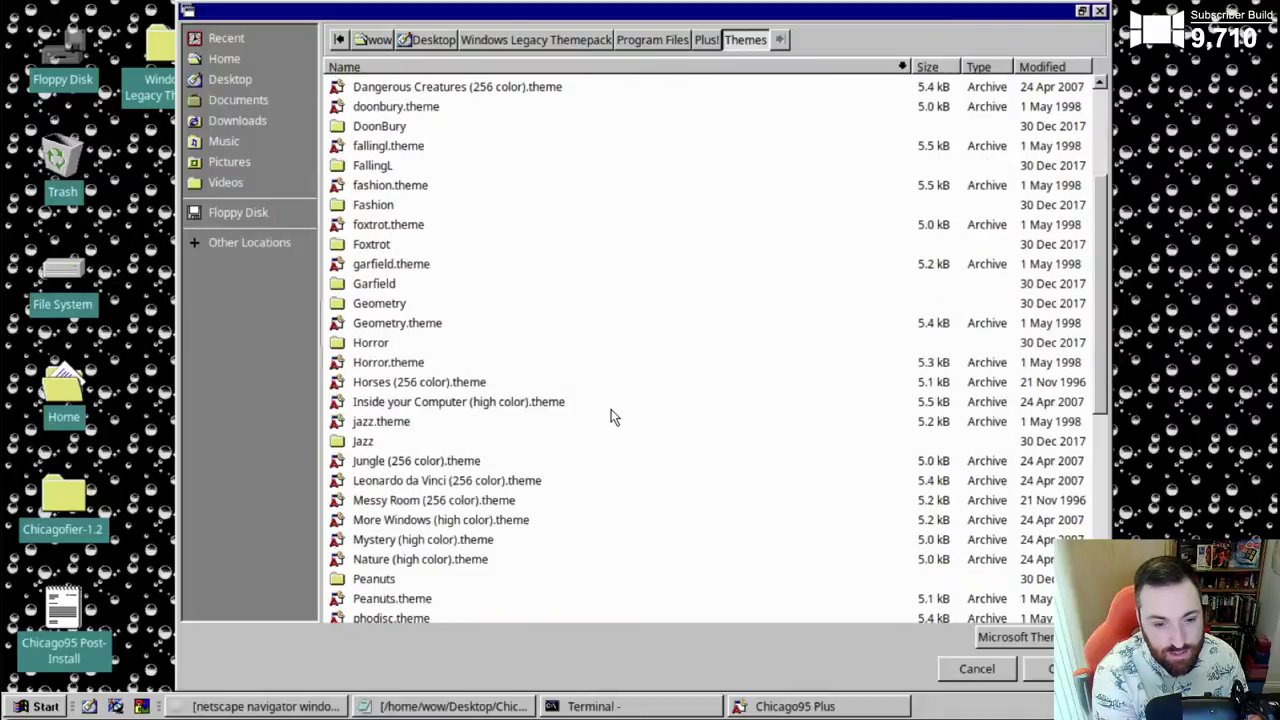
click(382, 522)
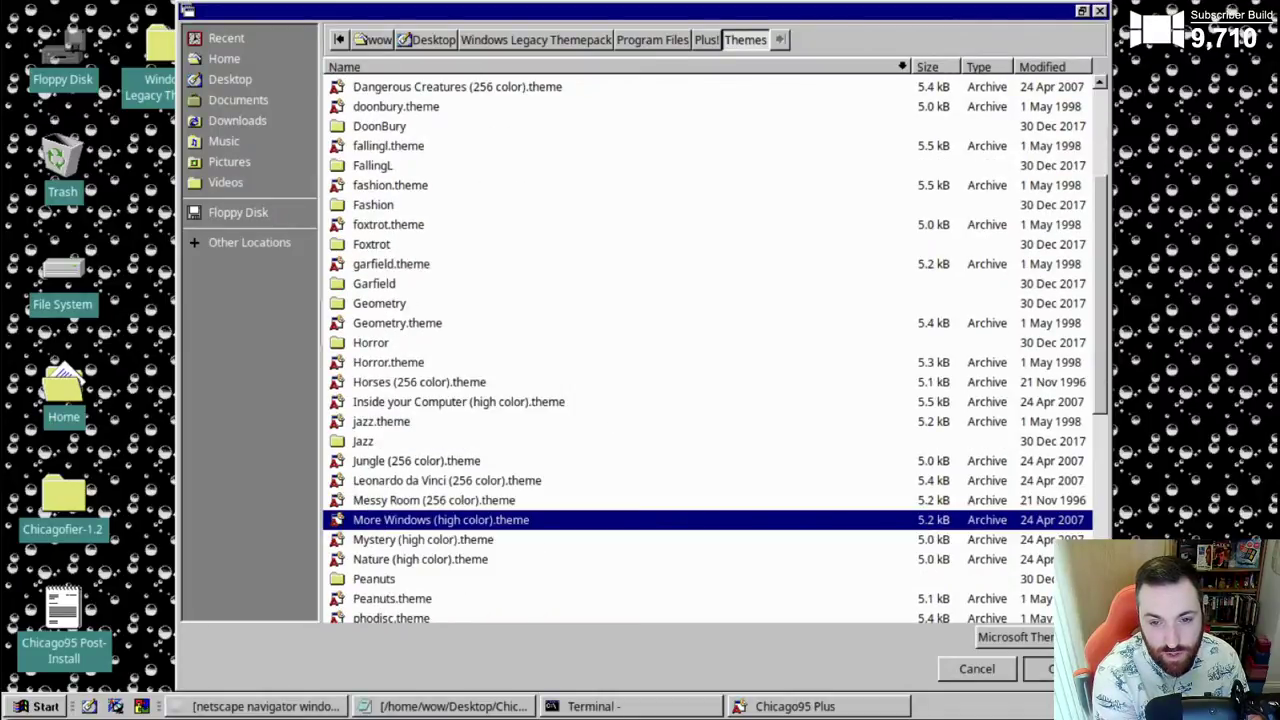
key(Return)
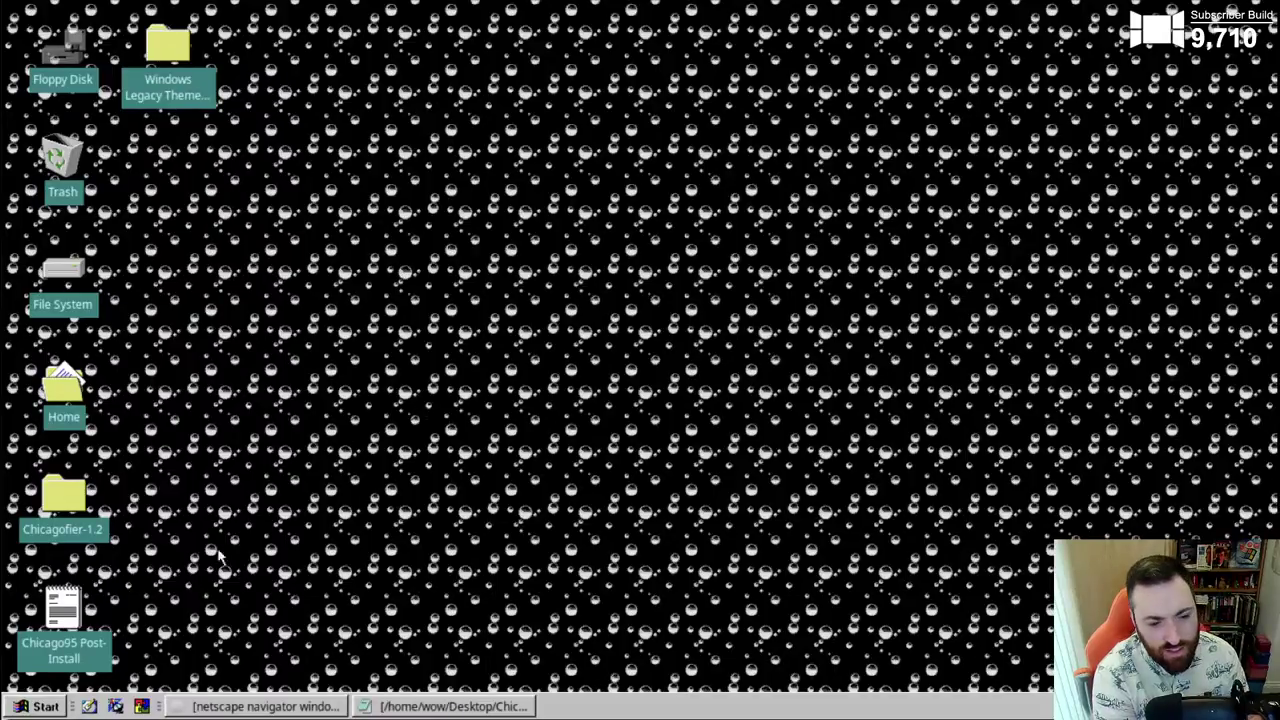
- Relaunch Chicago95 Plus from All Applications and dismiss the reminder notice
click(42, 706)
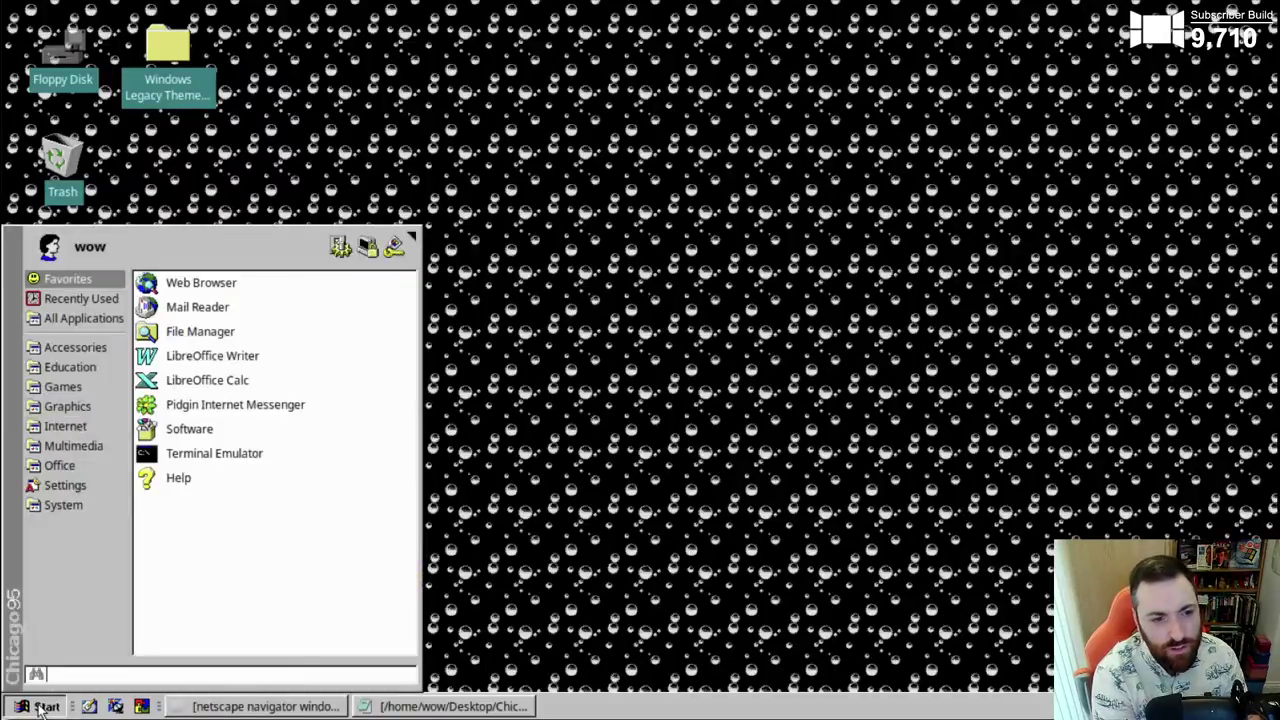
click(82, 318)
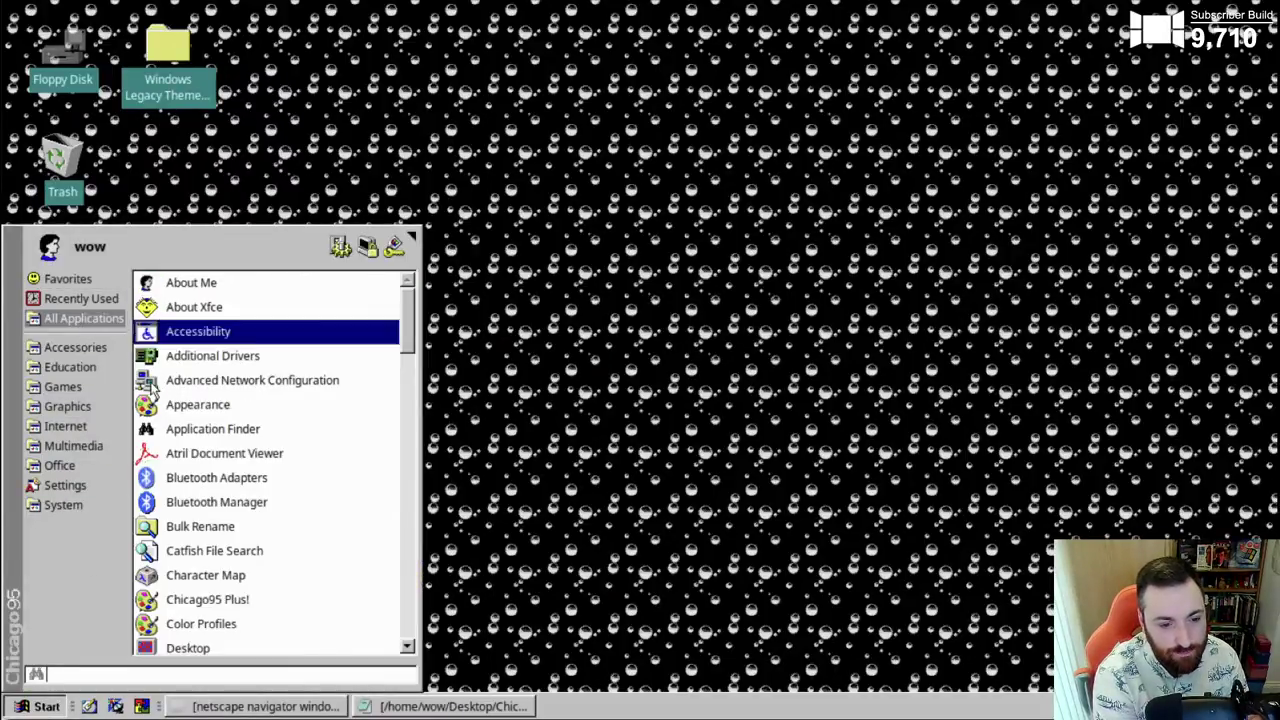
click(266, 599)
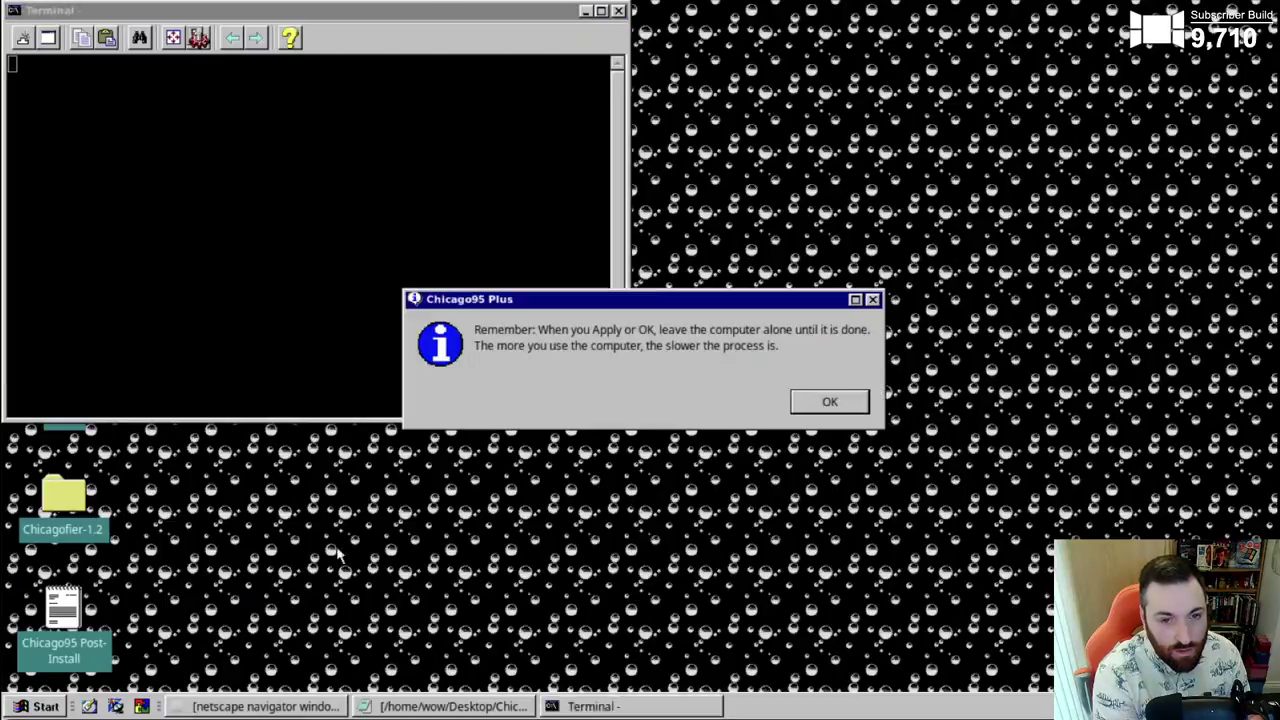
click(828, 405)
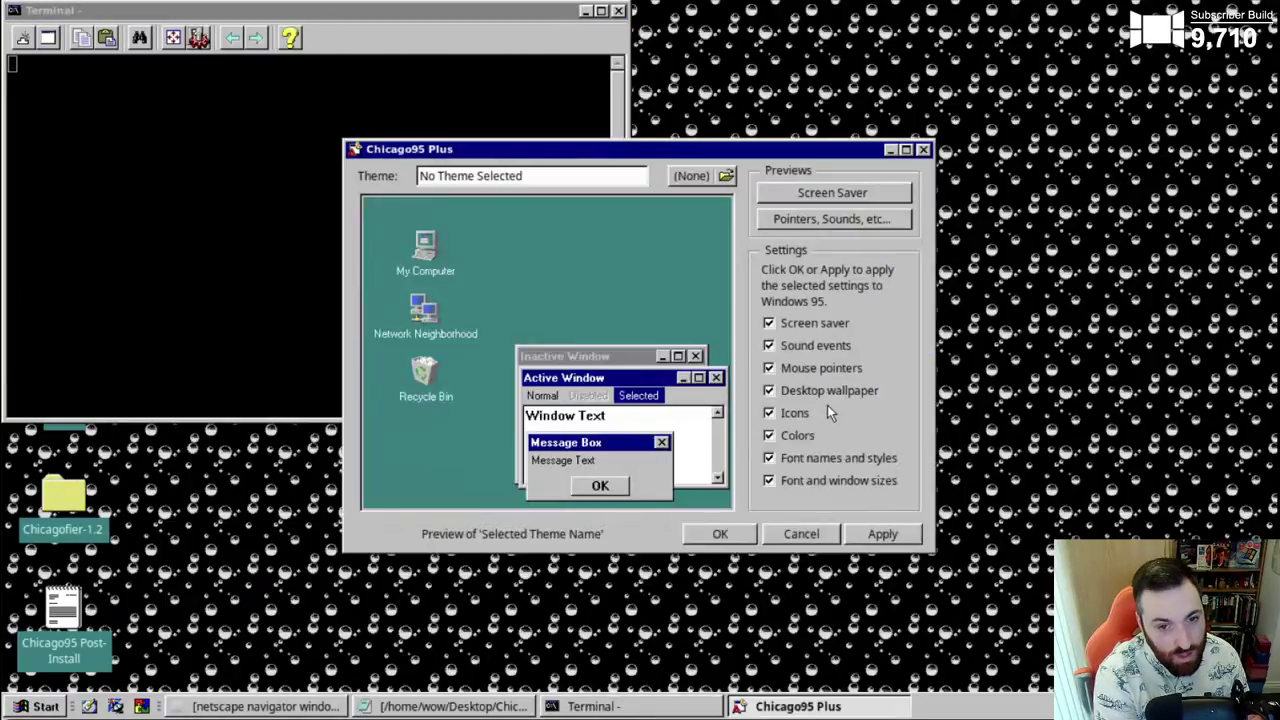
- Browse to Desktop > Windows Legacy Themepack > Program Files > Plus! > Themes, pick More Windows, then close Chicago95 Plus
click(714, 179)
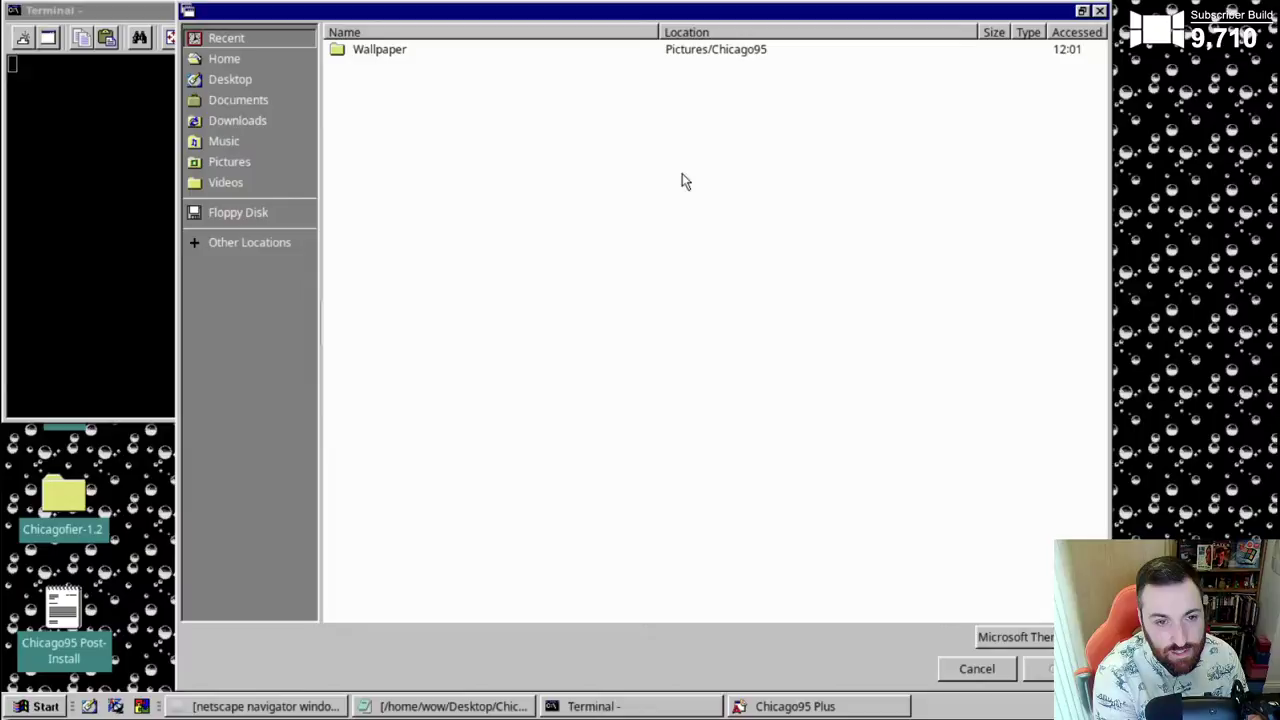
click(230, 79)
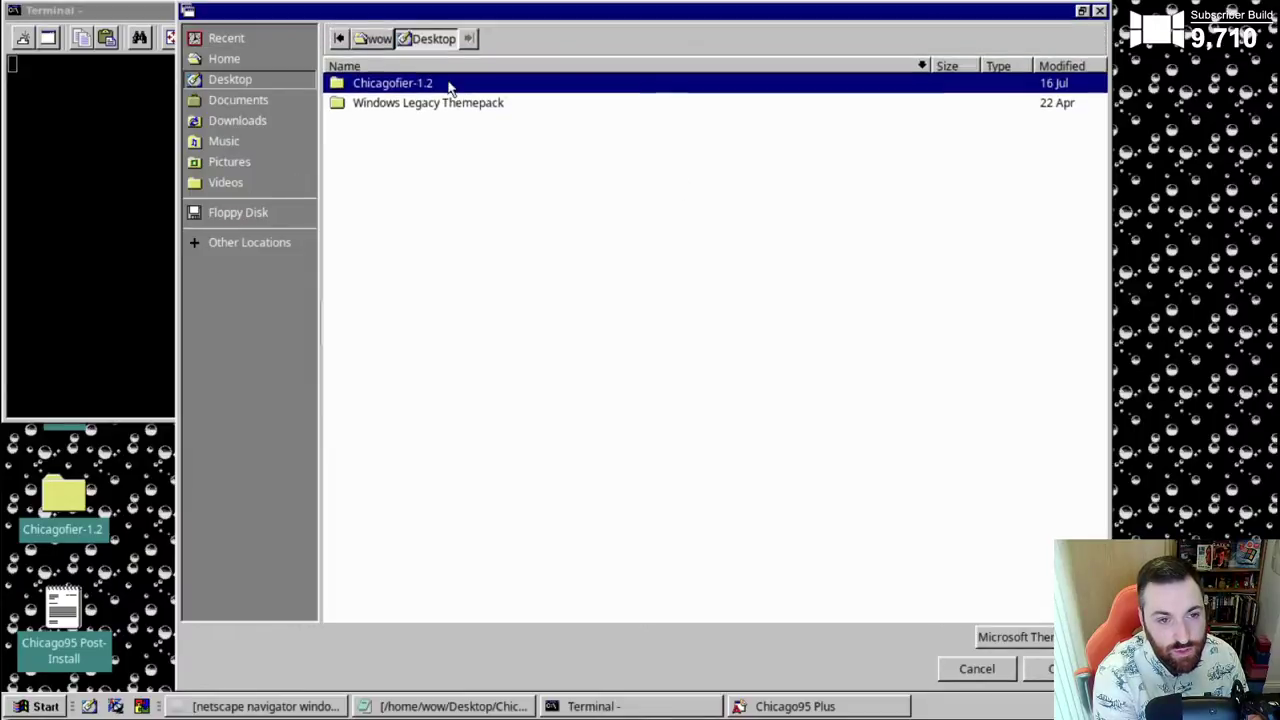
double_click(500, 103)
double_click(390, 86)
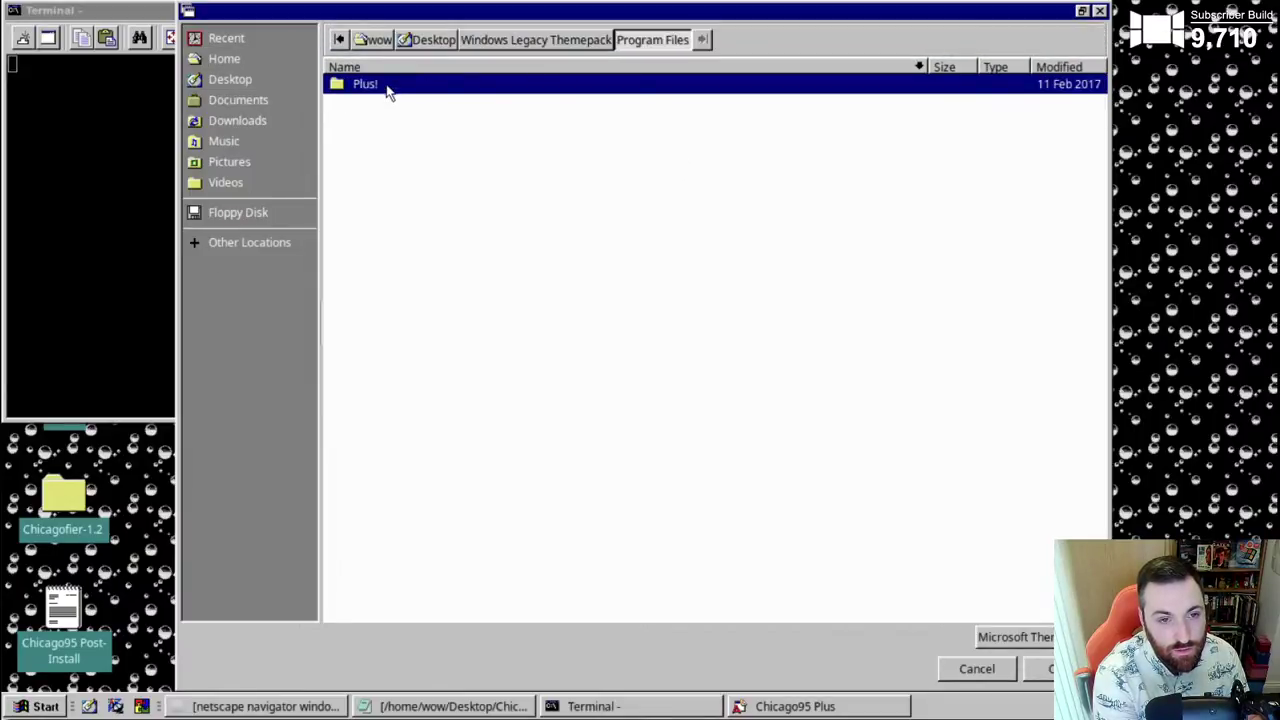
double_click(378, 85)
double_click(372, 85)
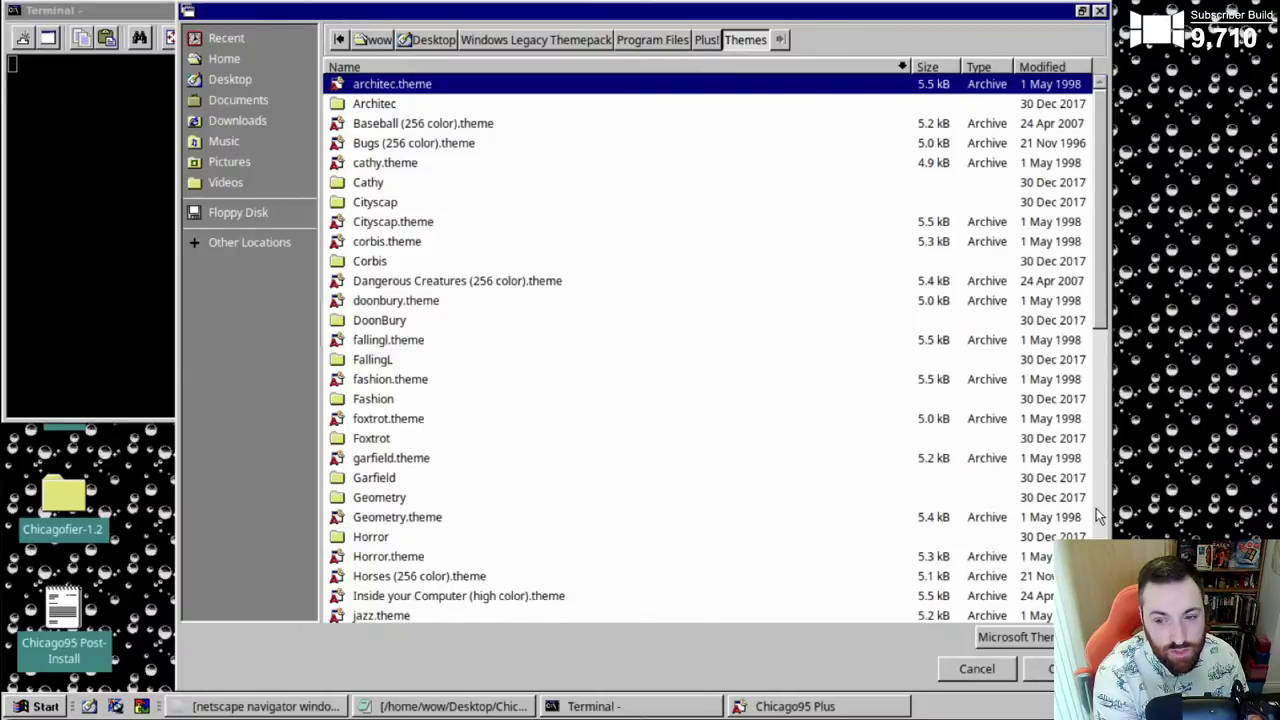
scroll(1087, 511, down, 5)
click(460, 222)
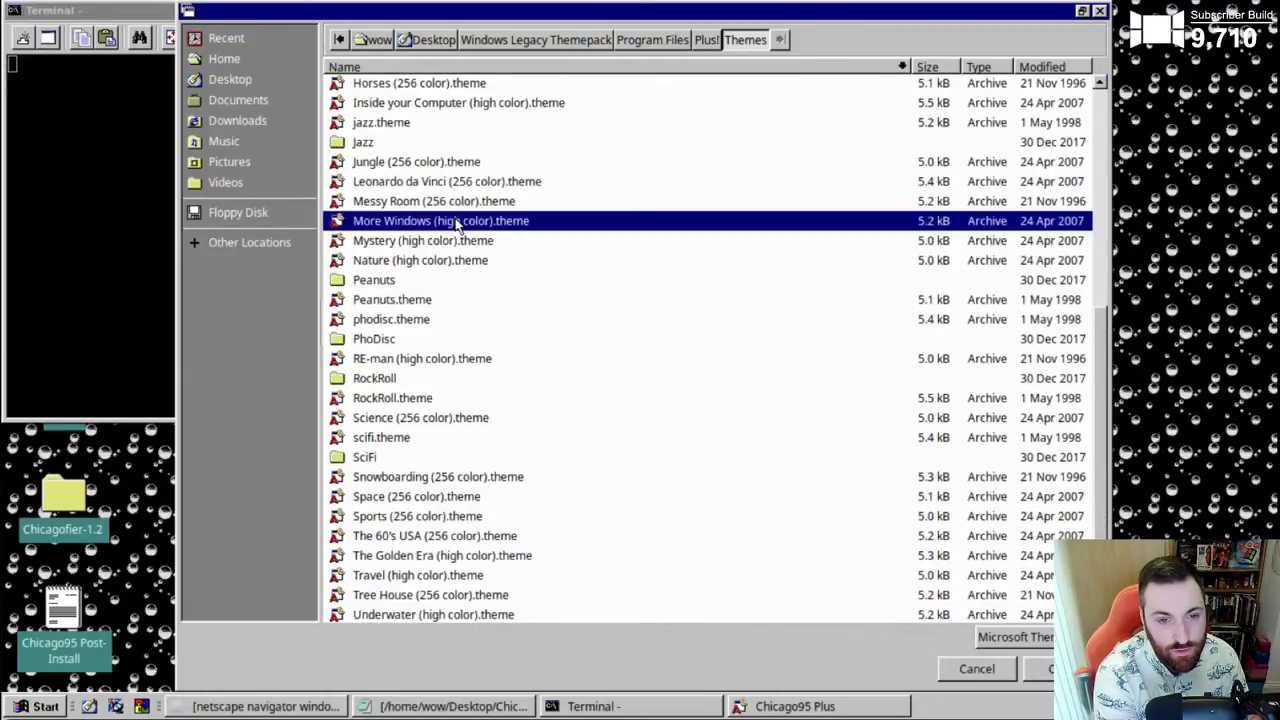
click(1052, 669)
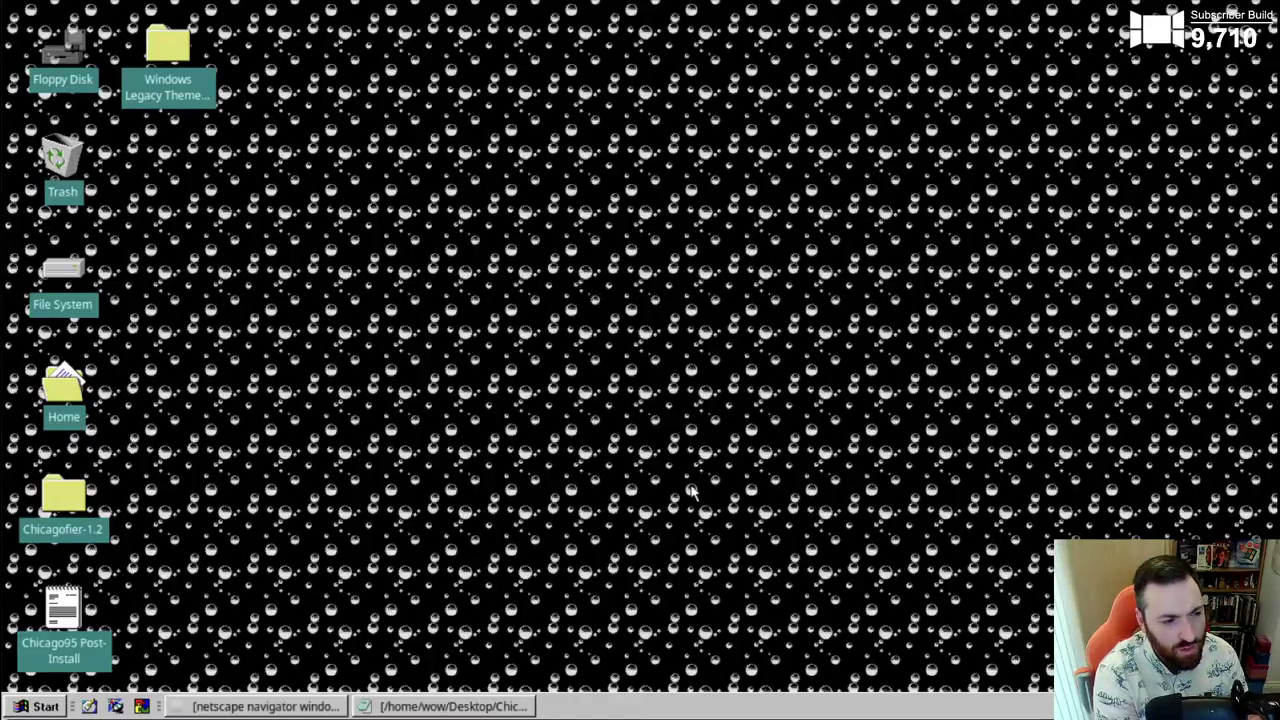
- Launch Chicago95 Plus once more and dismiss its reminder
click(30, 706)
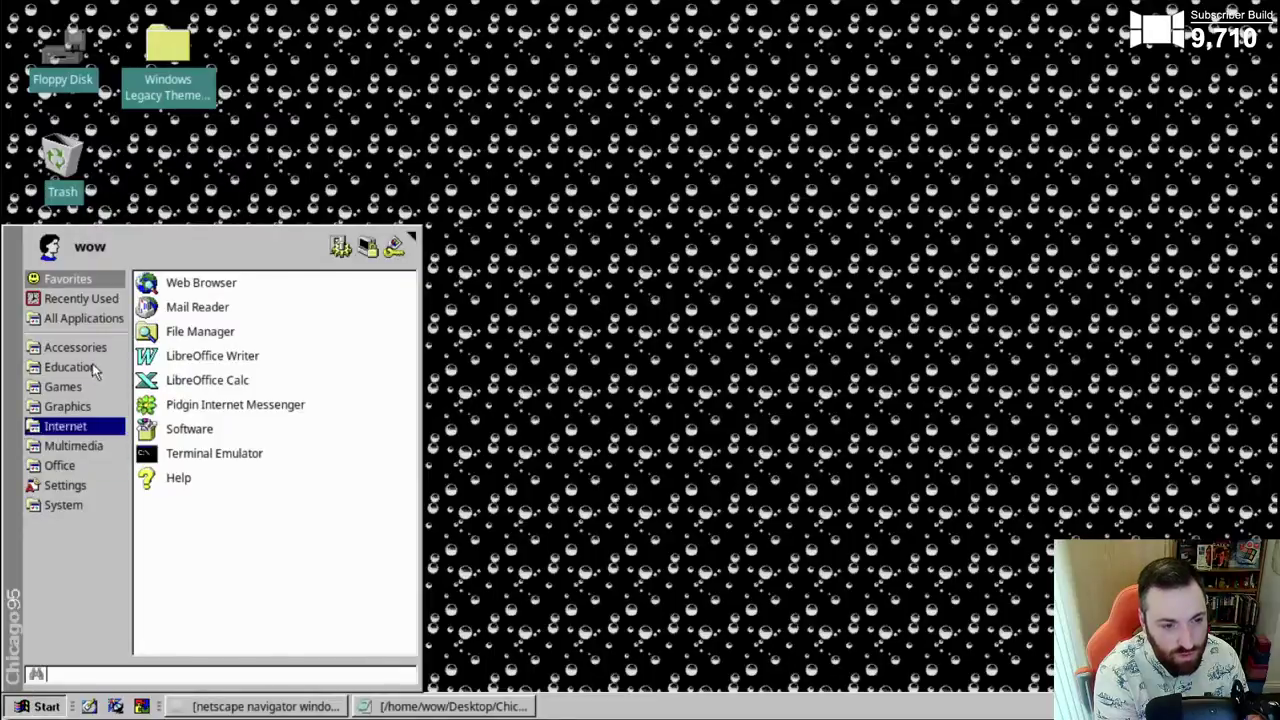
click(88, 319)
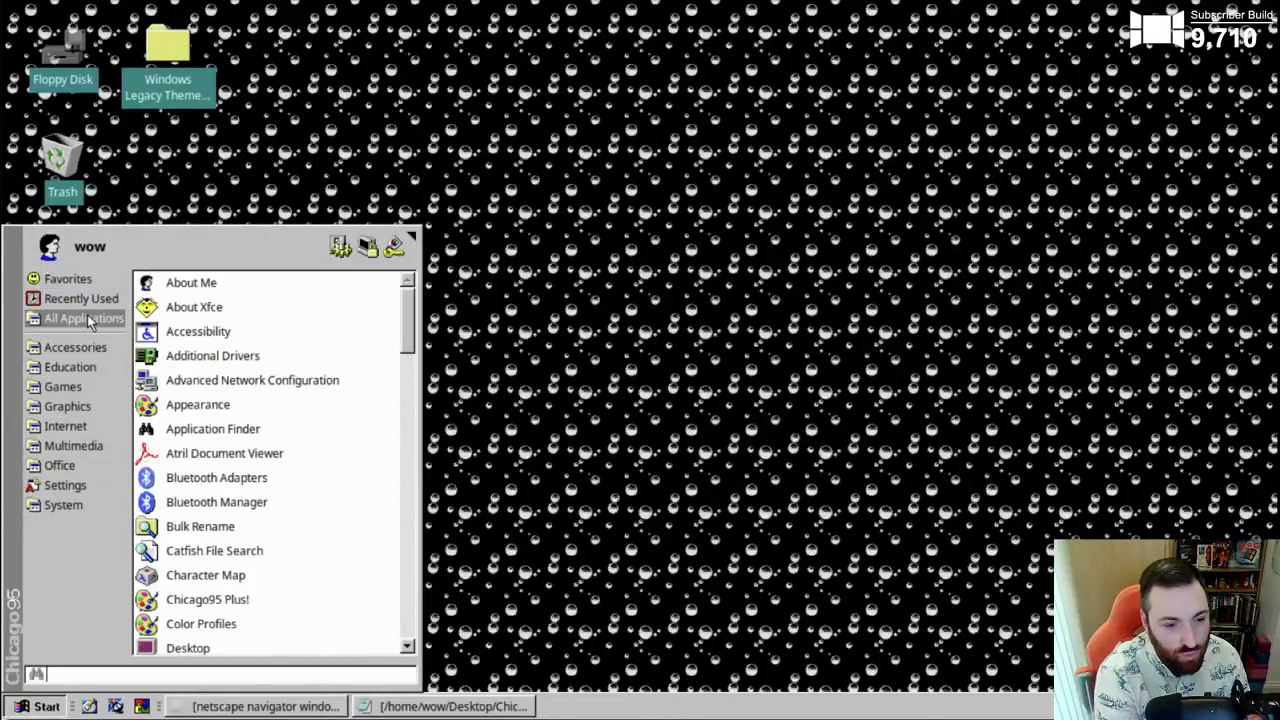
click(233, 598)
click(828, 405)
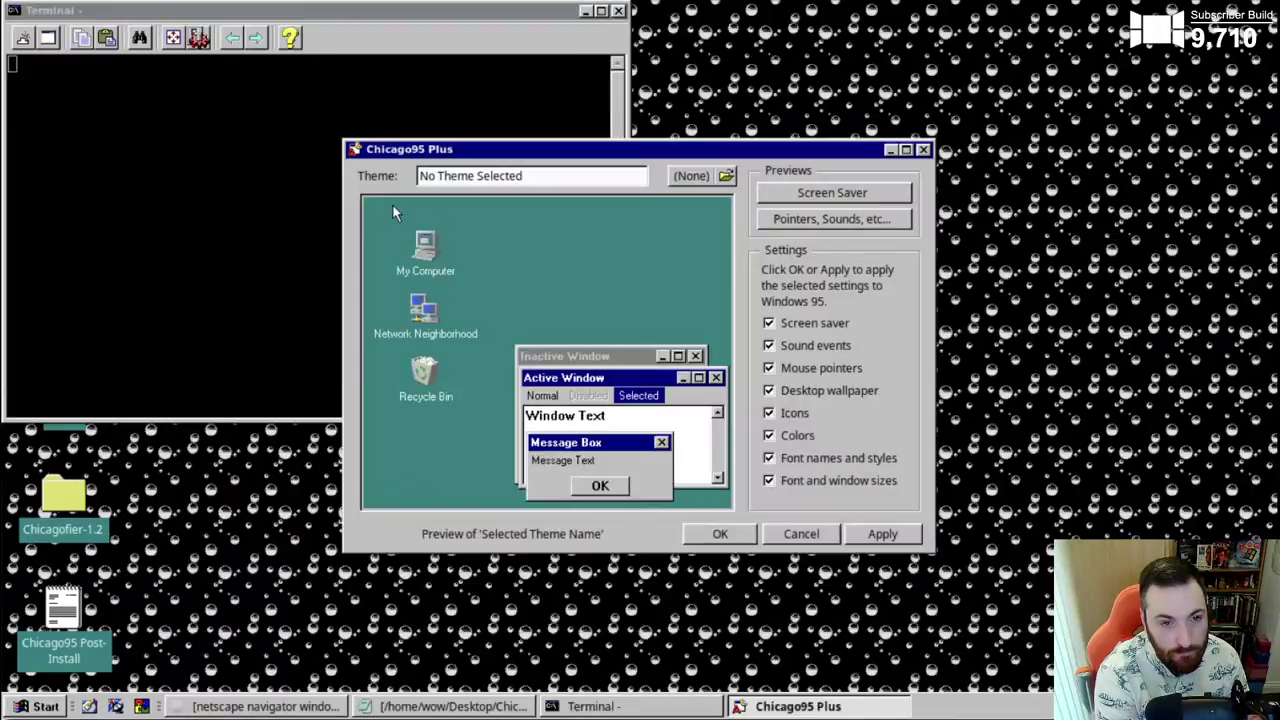
- Load Baseball (256 color).theme from the Plus! Themes folder into the preview
click(727, 176)
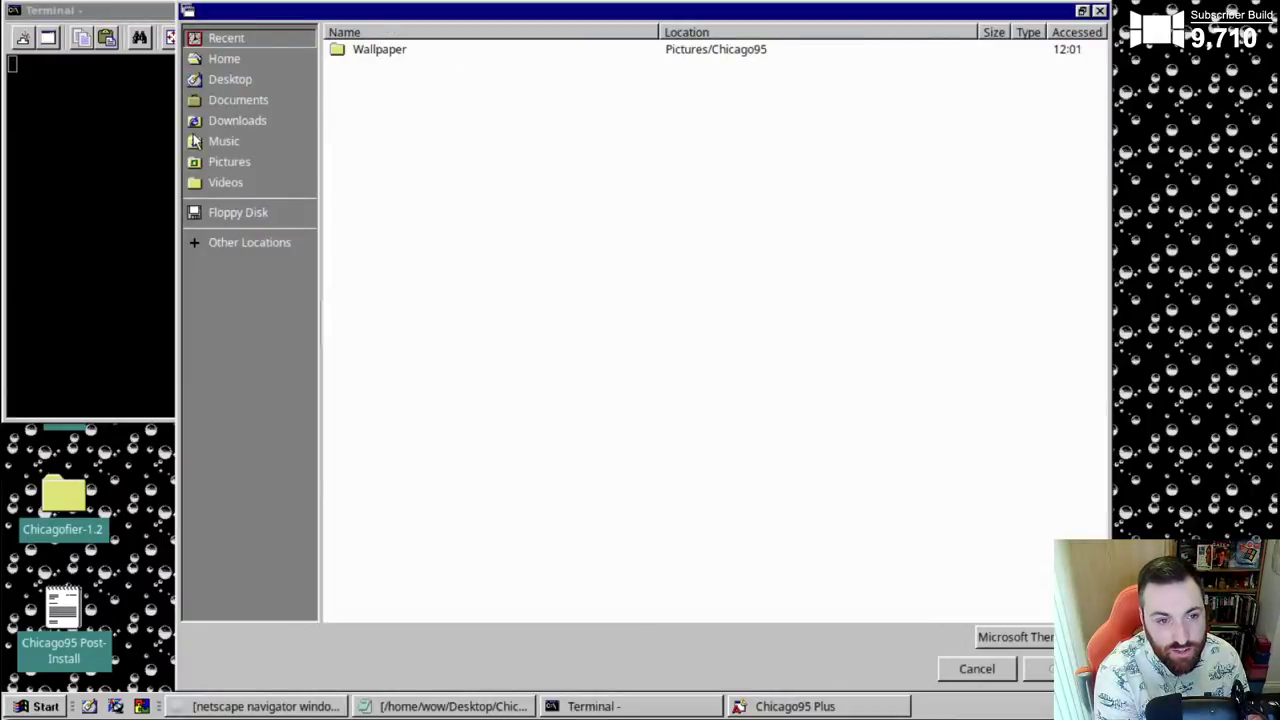
click(220, 80)
double_click(408, 103)
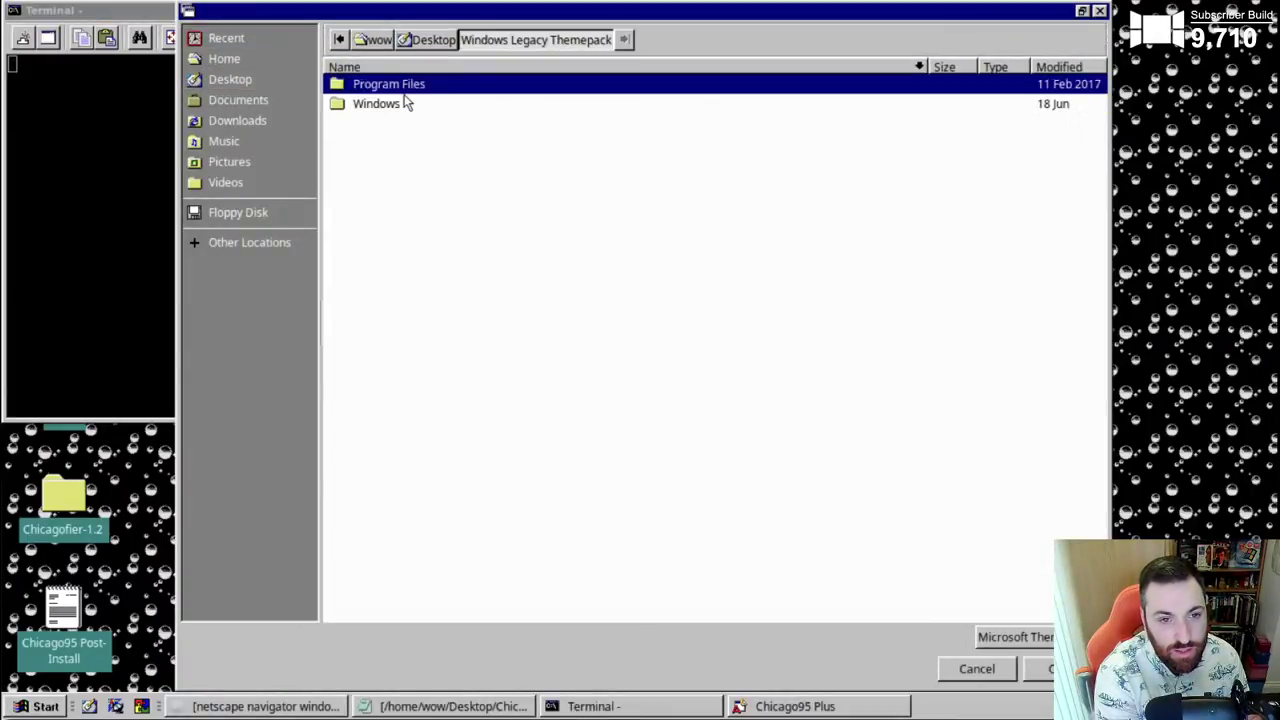
double_click(374, 86)
double_click(372, 86)
double_click(372, 86)
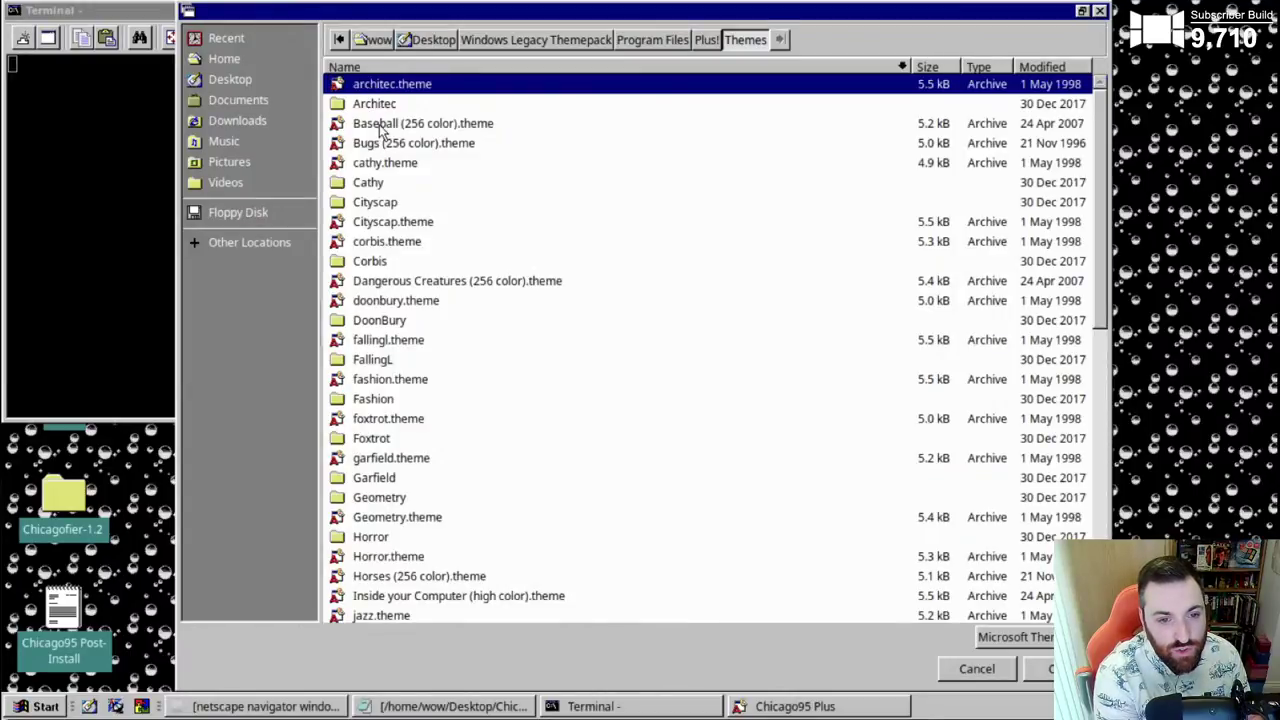
click(380, 123)
click(1050, 669)
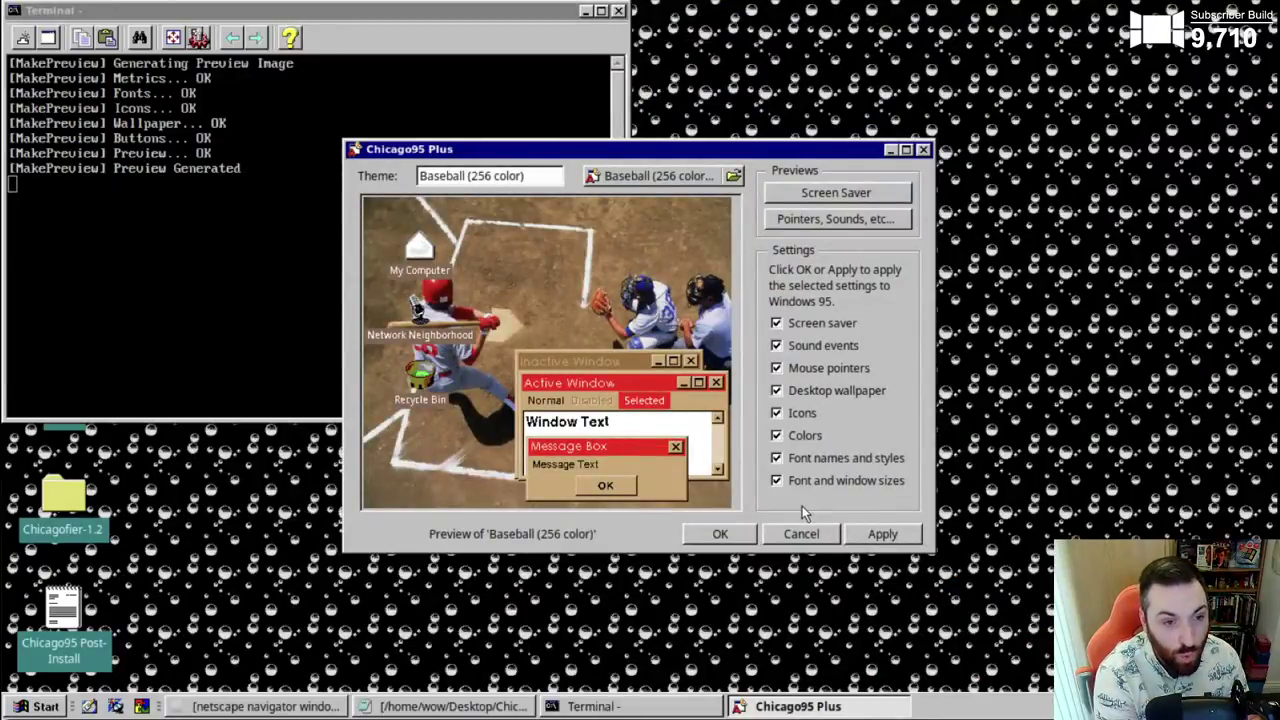
- Apply the Baseball (256 color) theme, then minimise the terminal and Chicago95 Plus windows
click(859, 534)
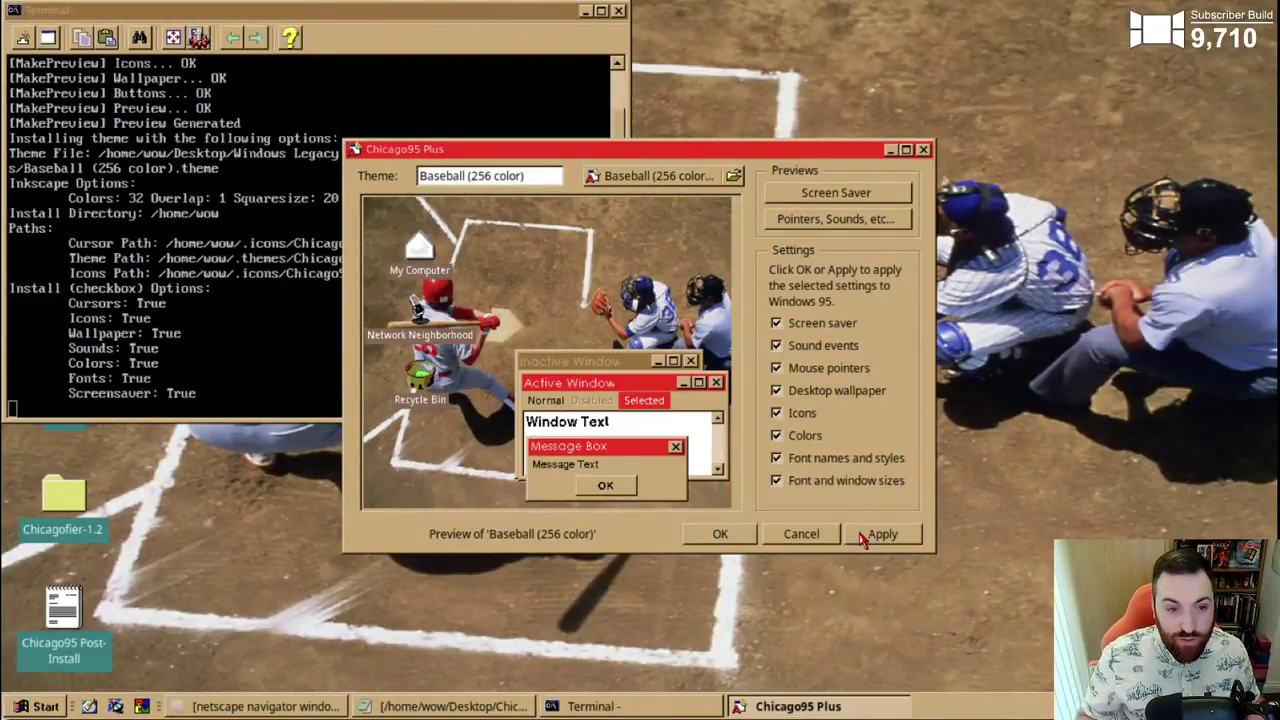
click(586, 11)
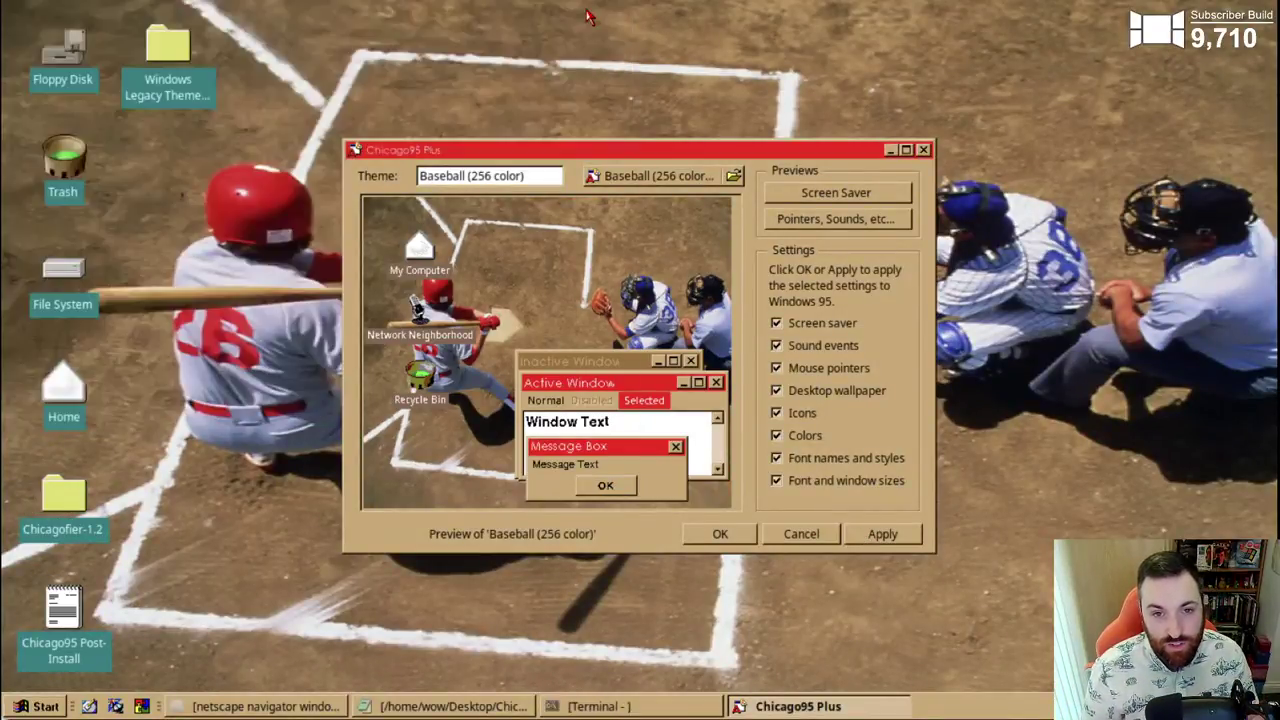
click(889, 150)
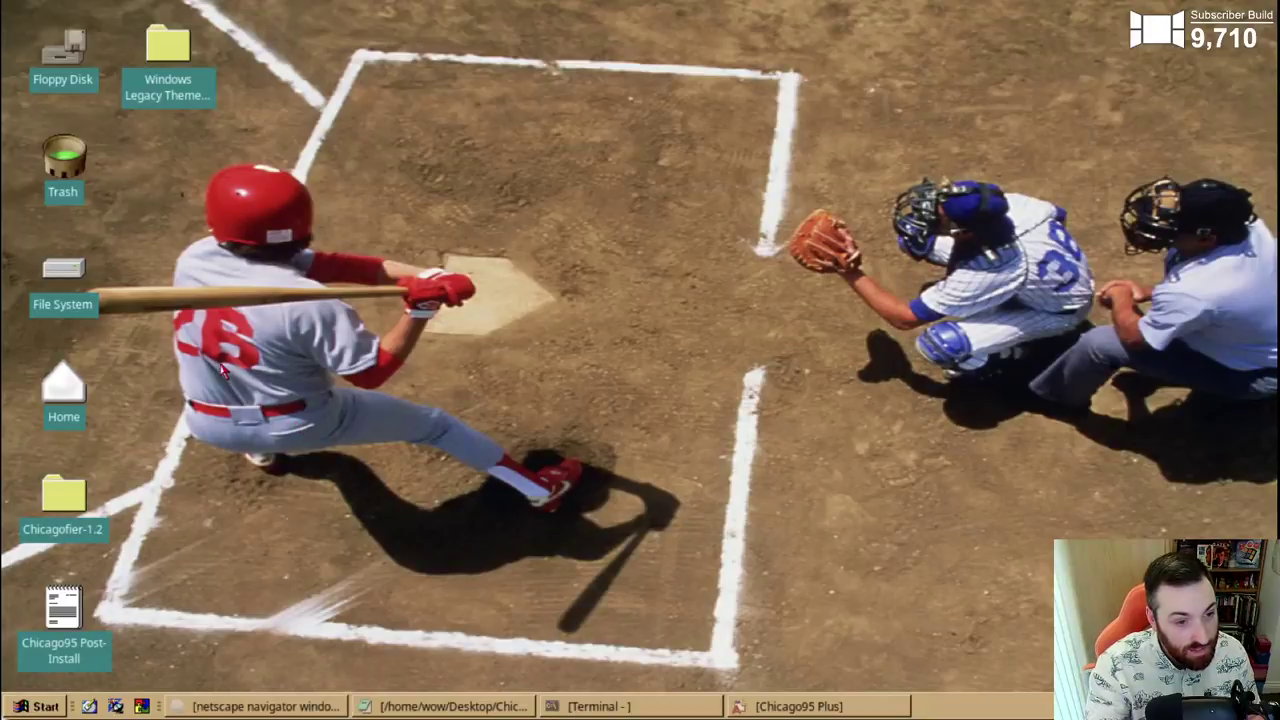
mouse_move(72, 165)
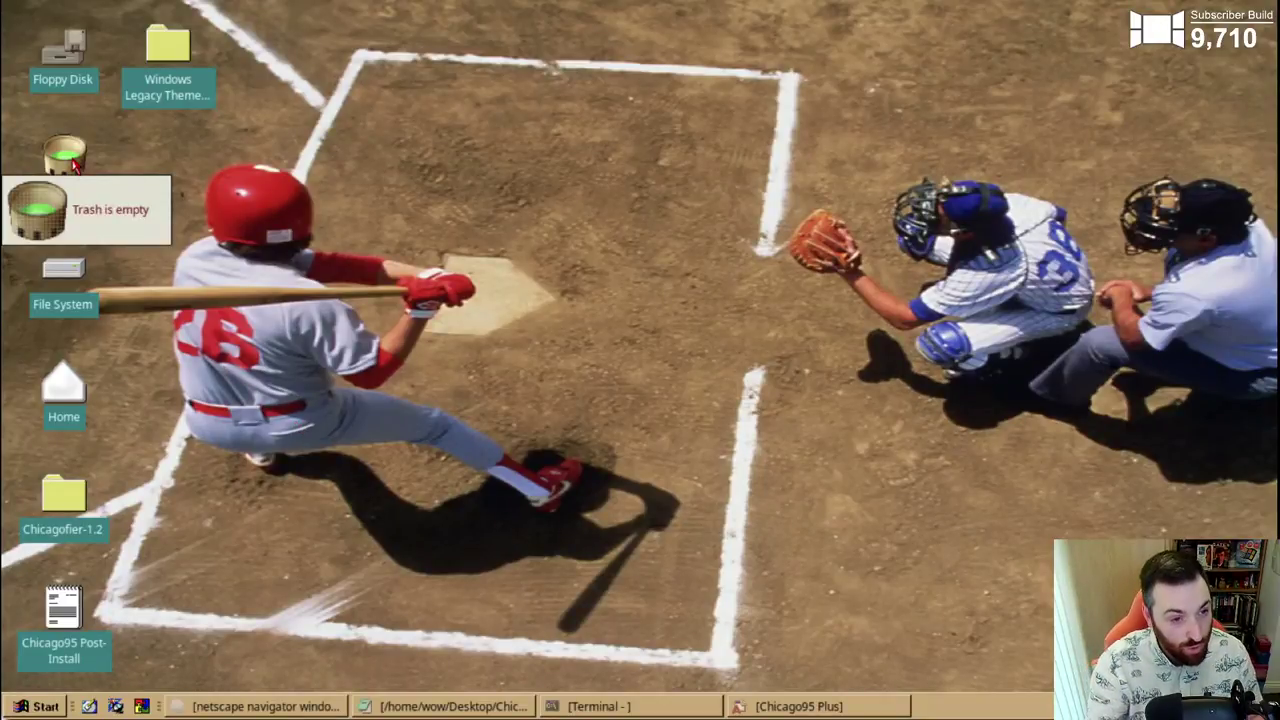
- Open the Windows Legacy Themepack desktop folder, reposition its window, and widen it
double_click(178, 43)
drag(268, 10, 475, 96)
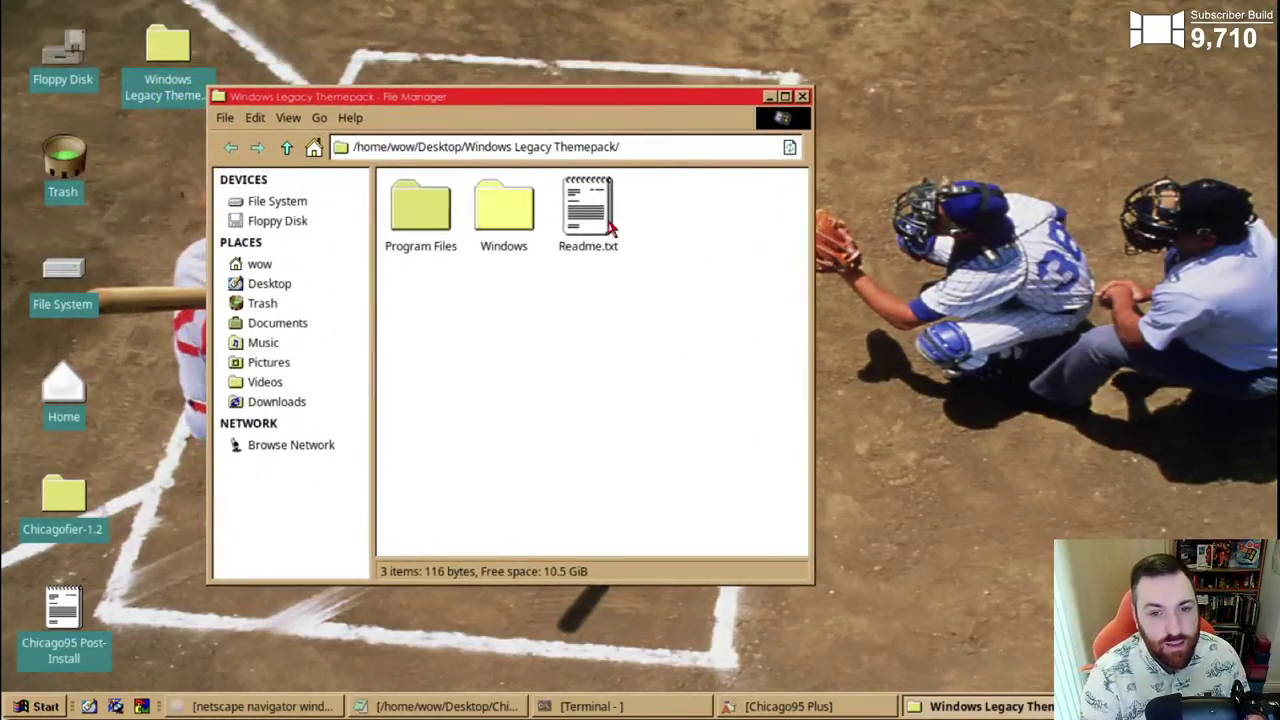
drag(811, 583, 915, 582)
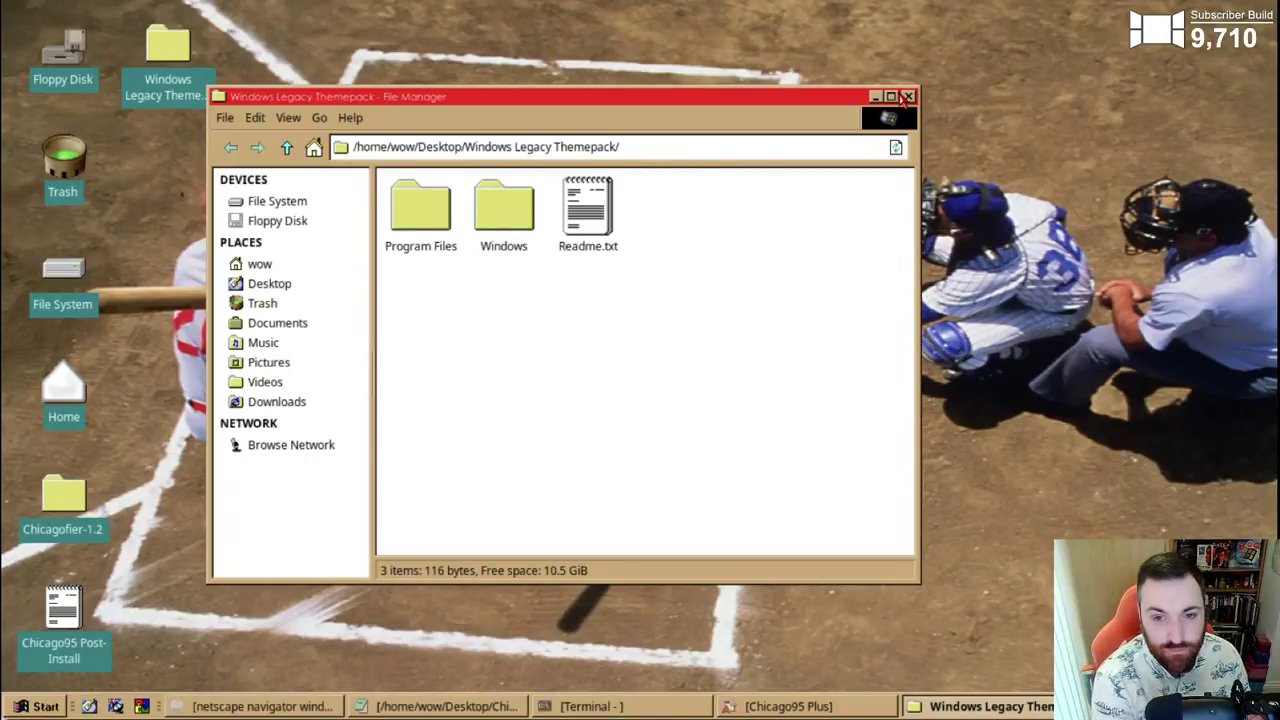
- Close the Windows Legacy Themepack file manager window and select its desktop folder icon
click(907, 97)
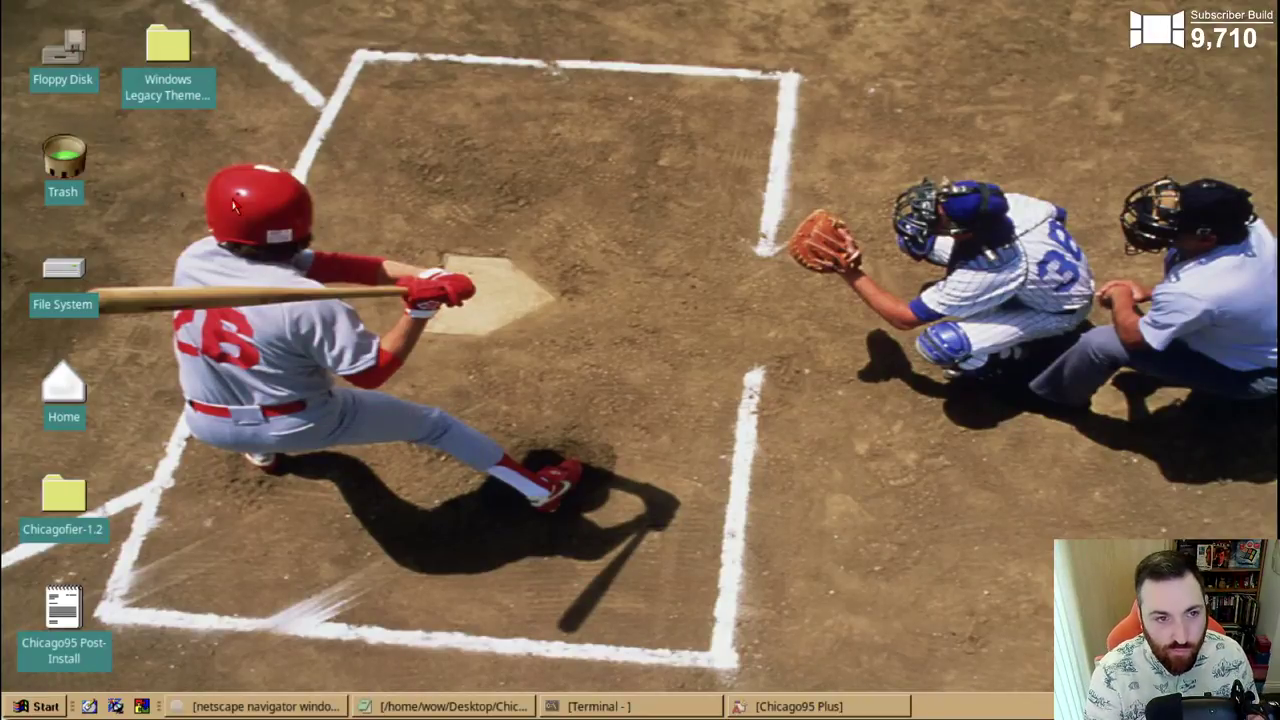
click(168, 45)
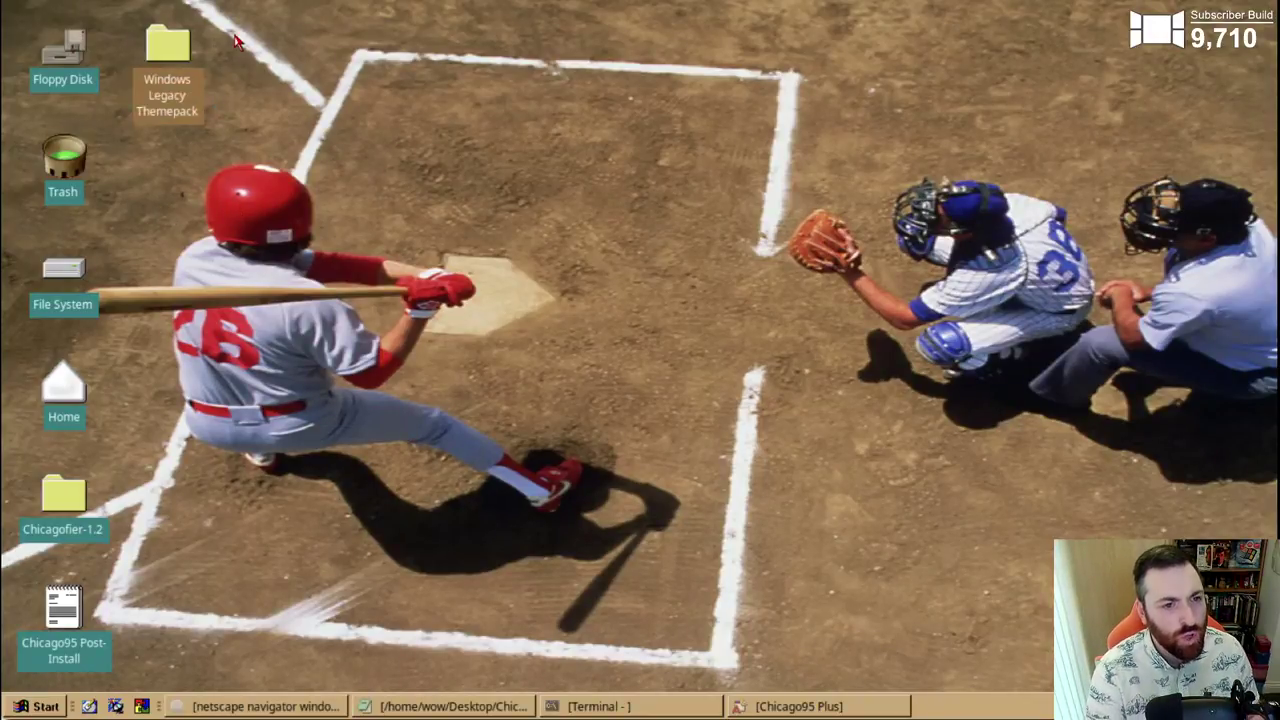
- Launch Pale Moon from the Start menu, maximize it, then close the browser
click(38, 706)
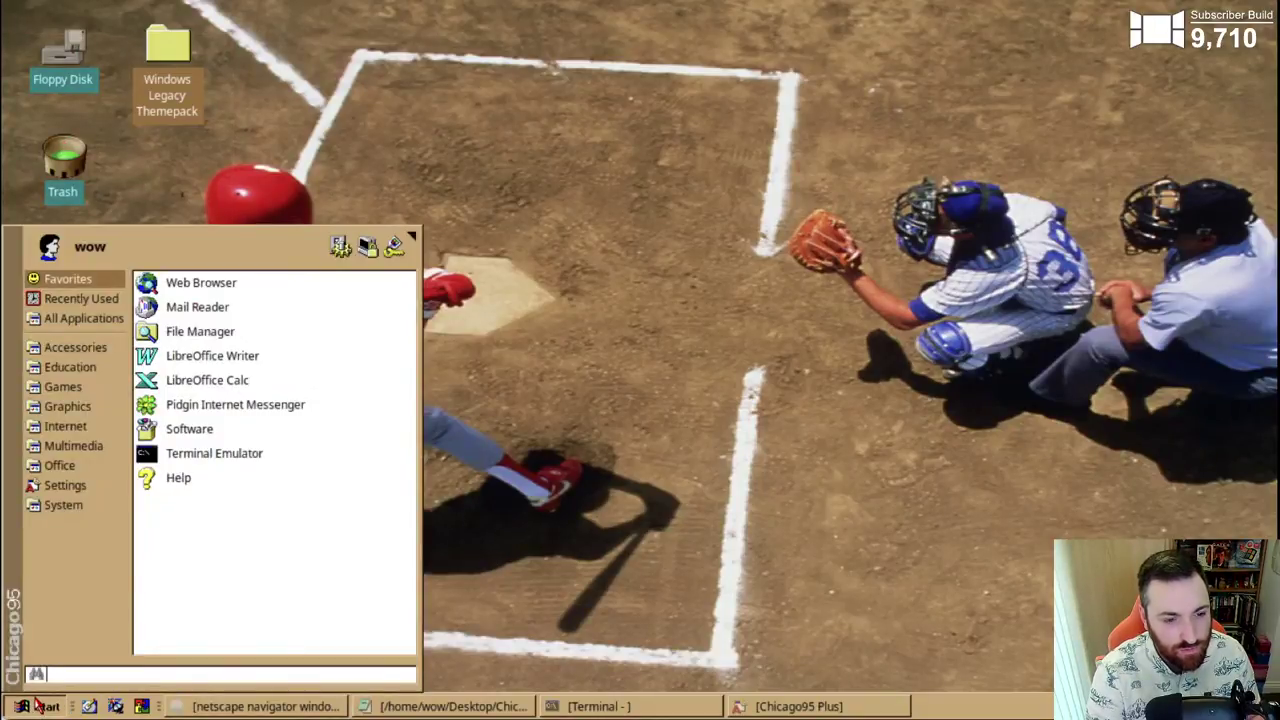
click(232, 285)
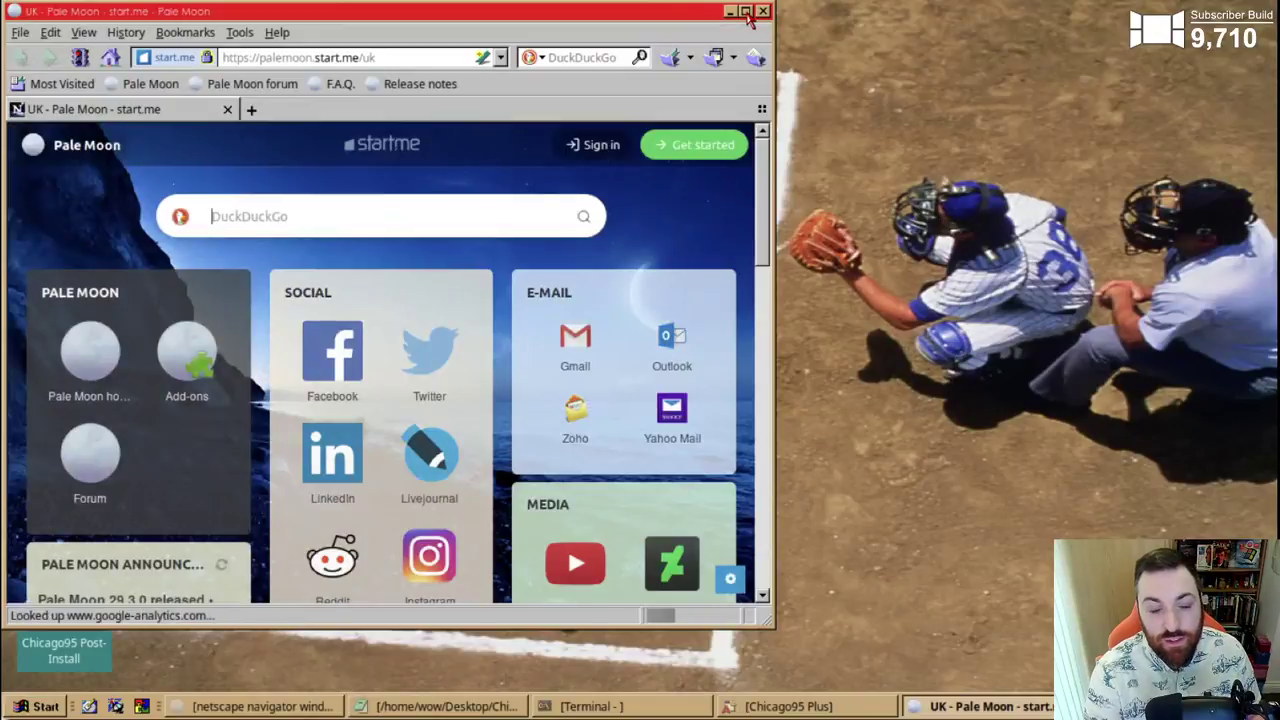
click(745, 11)
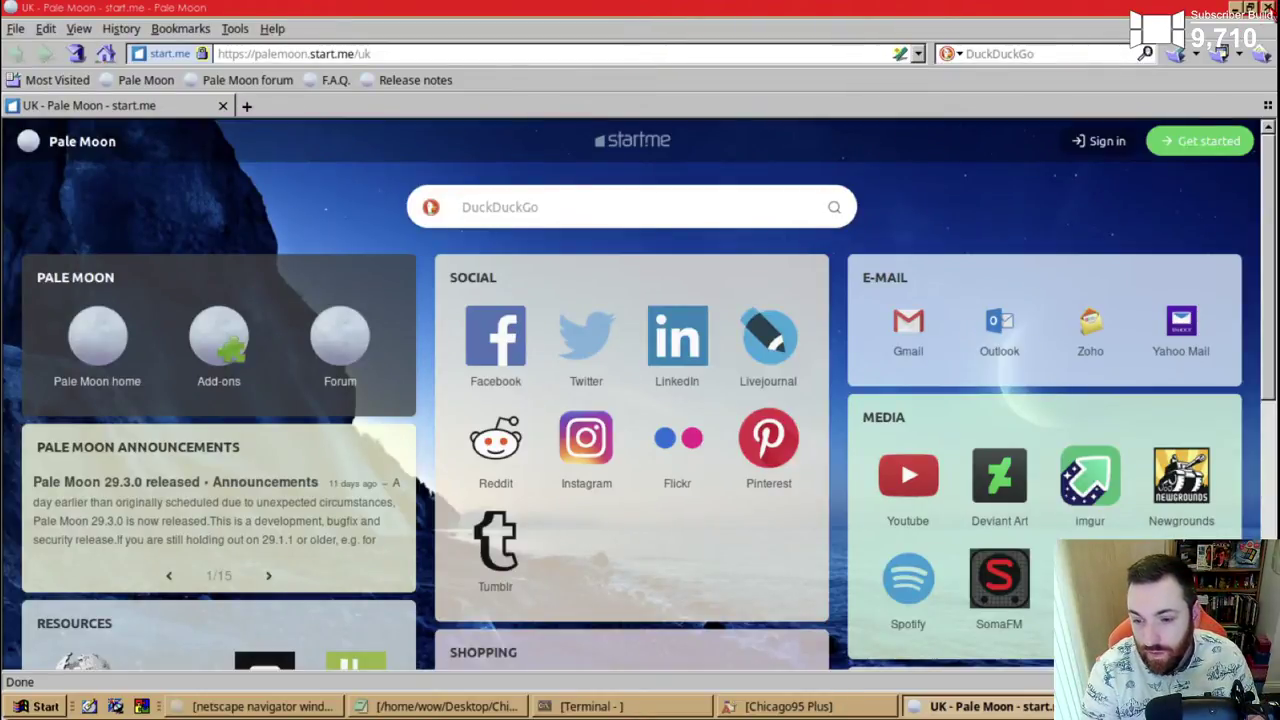
click(1268, 7)
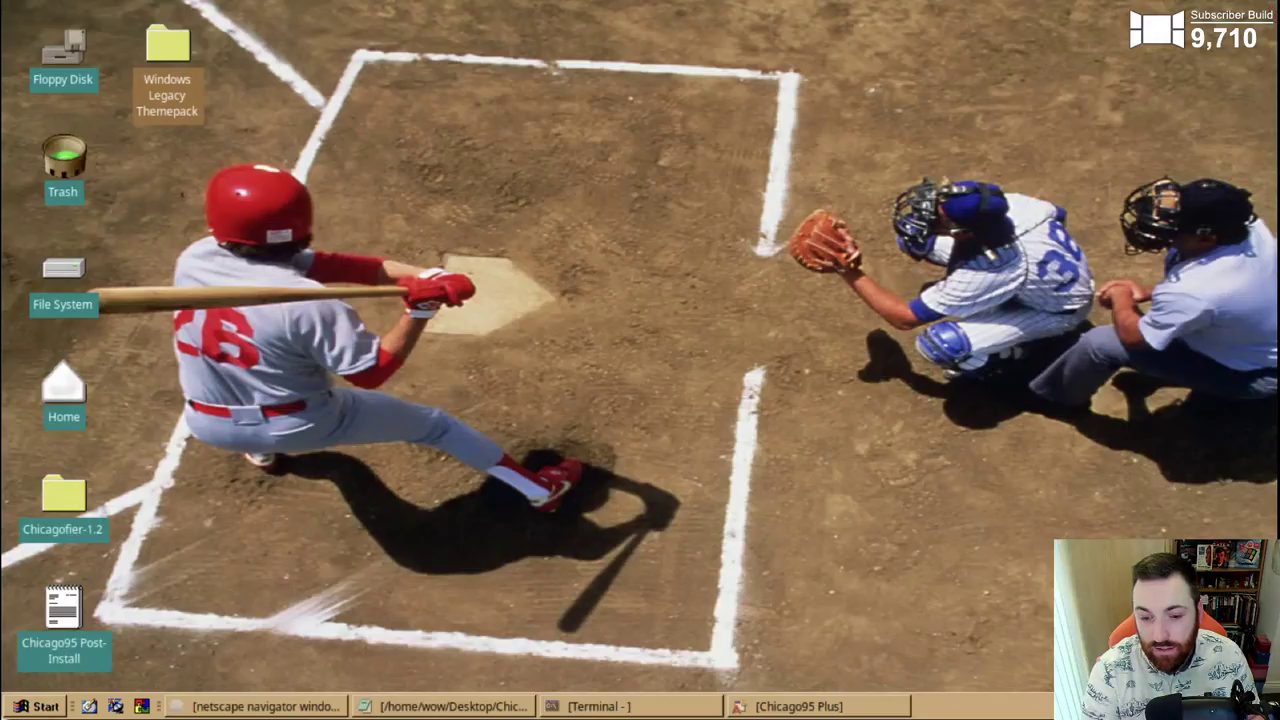
- Load Mystery (high color).theme into Chicago95 Plus, apply it, and reposition the theme window
click(826, 700)
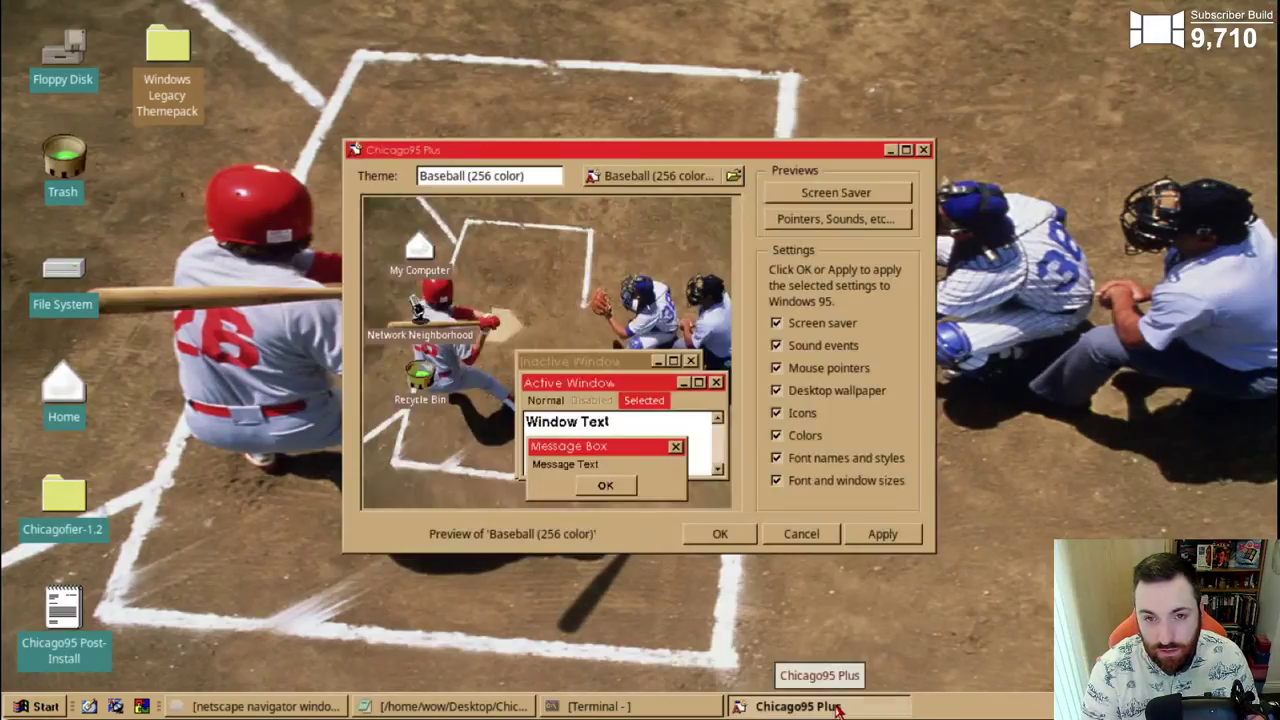
click(732, 180)
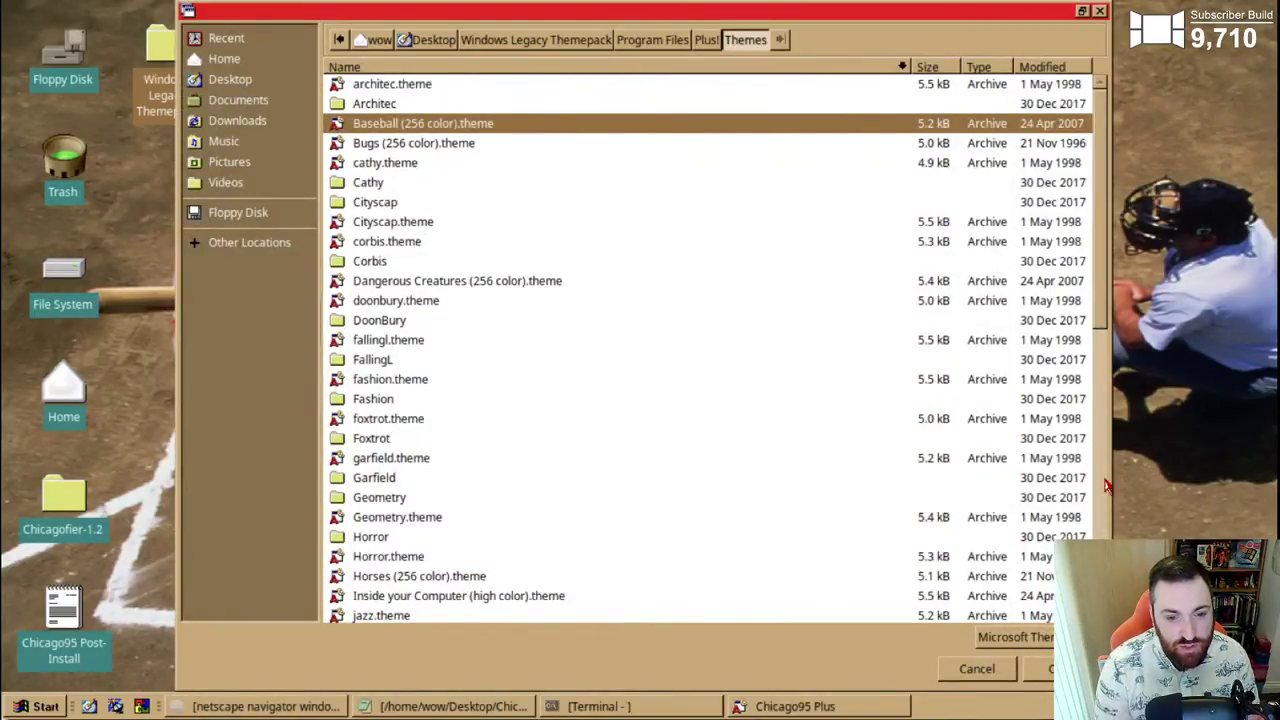
scroll(1085, 260, down, 1)
scroll(1082, 252, up, 1)
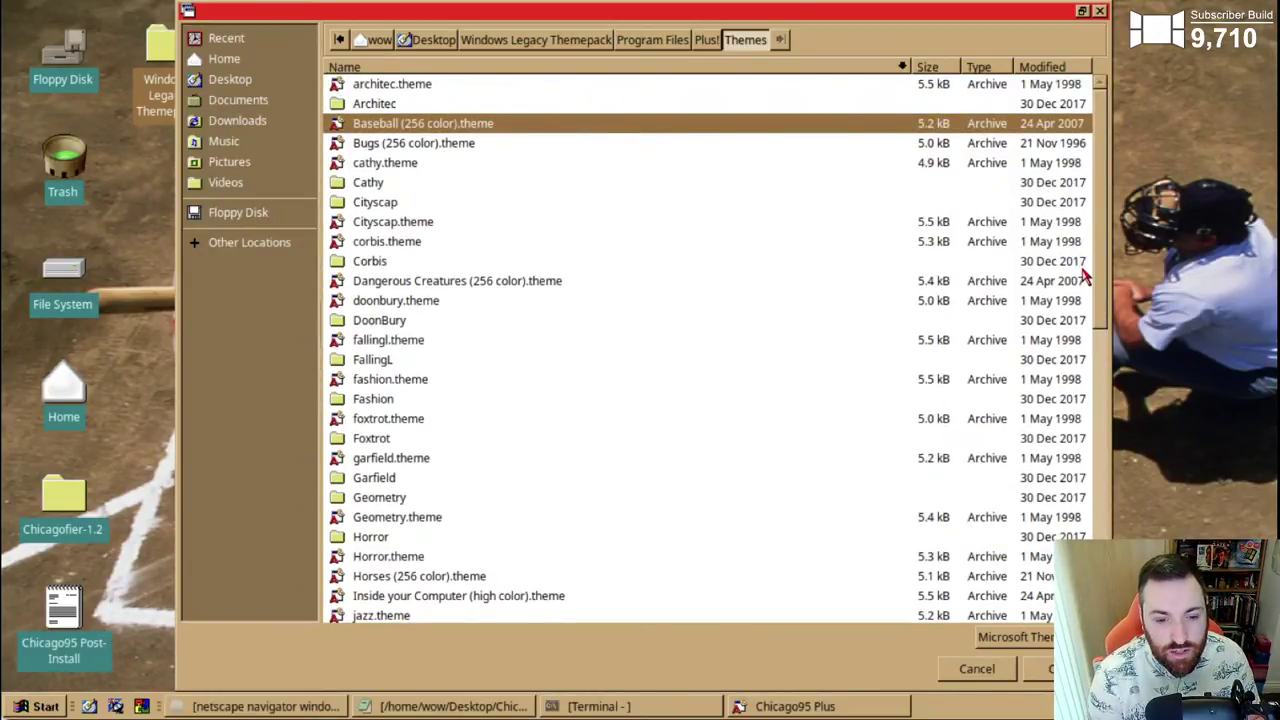
scroll(1088, 286, down, 3)
drag(1094, 346, 1108, 492)
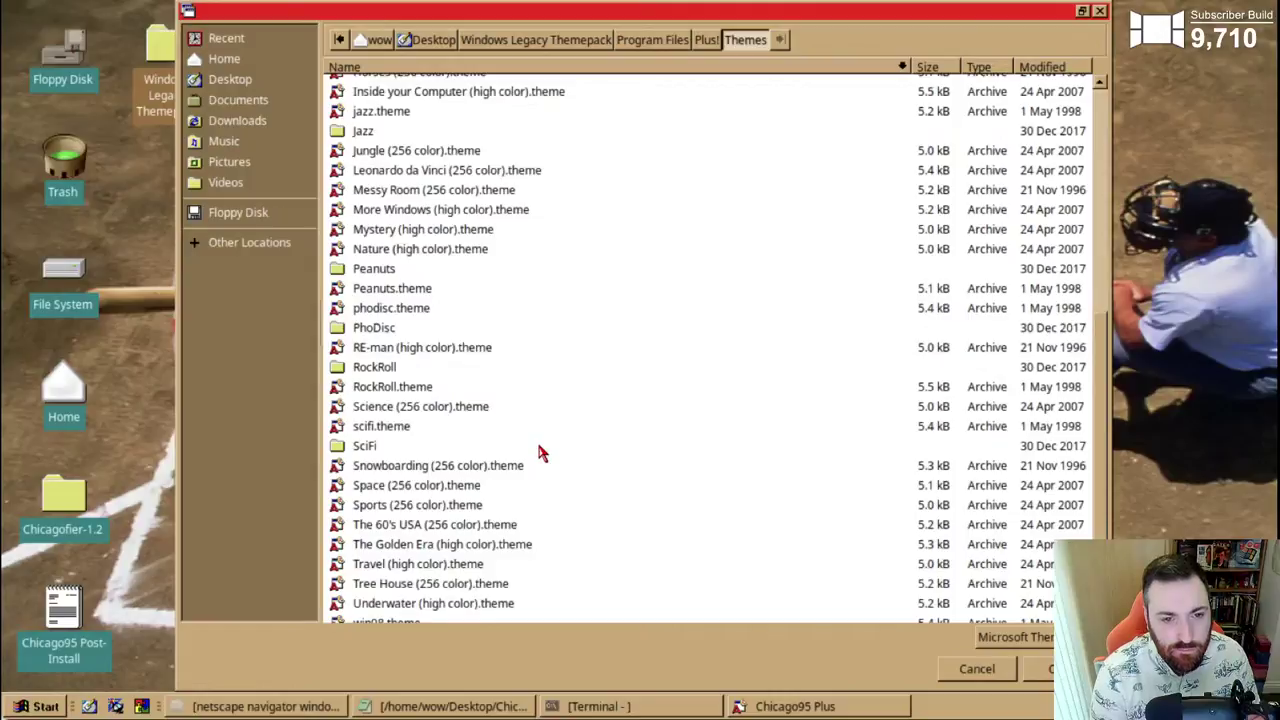
click(402, 232)
click(1051, 672)
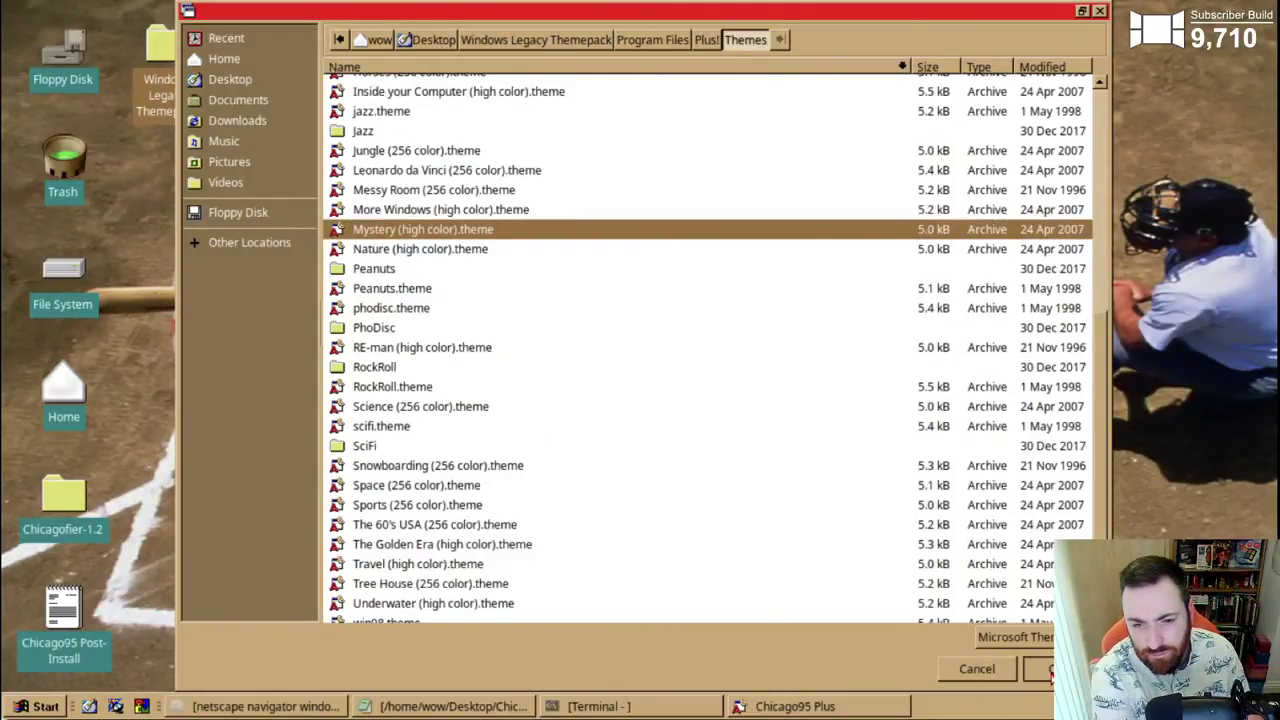
click(878, 538)
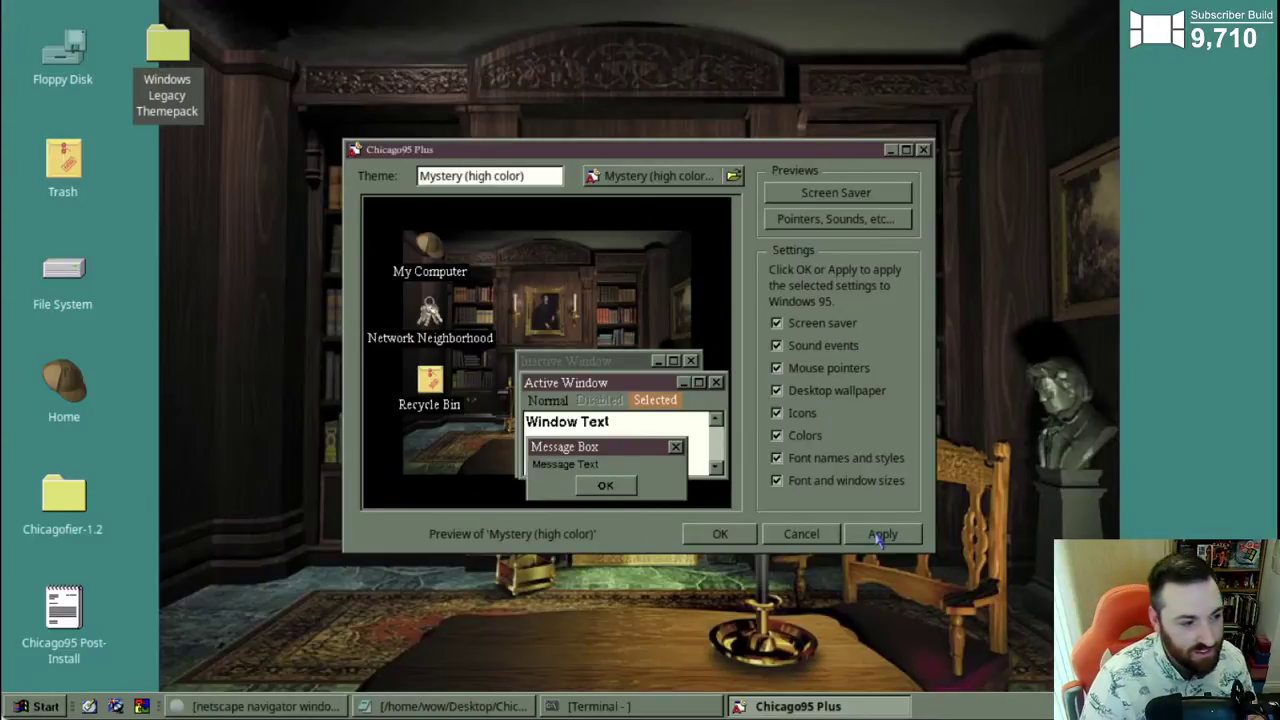
drag(770, 148, 794, 165)
- With Chicago95 Plus minimized, set the wallpaper Style to Stretched in Desktop Settings, then restore Chicago95 Plus
click(1004, 165)
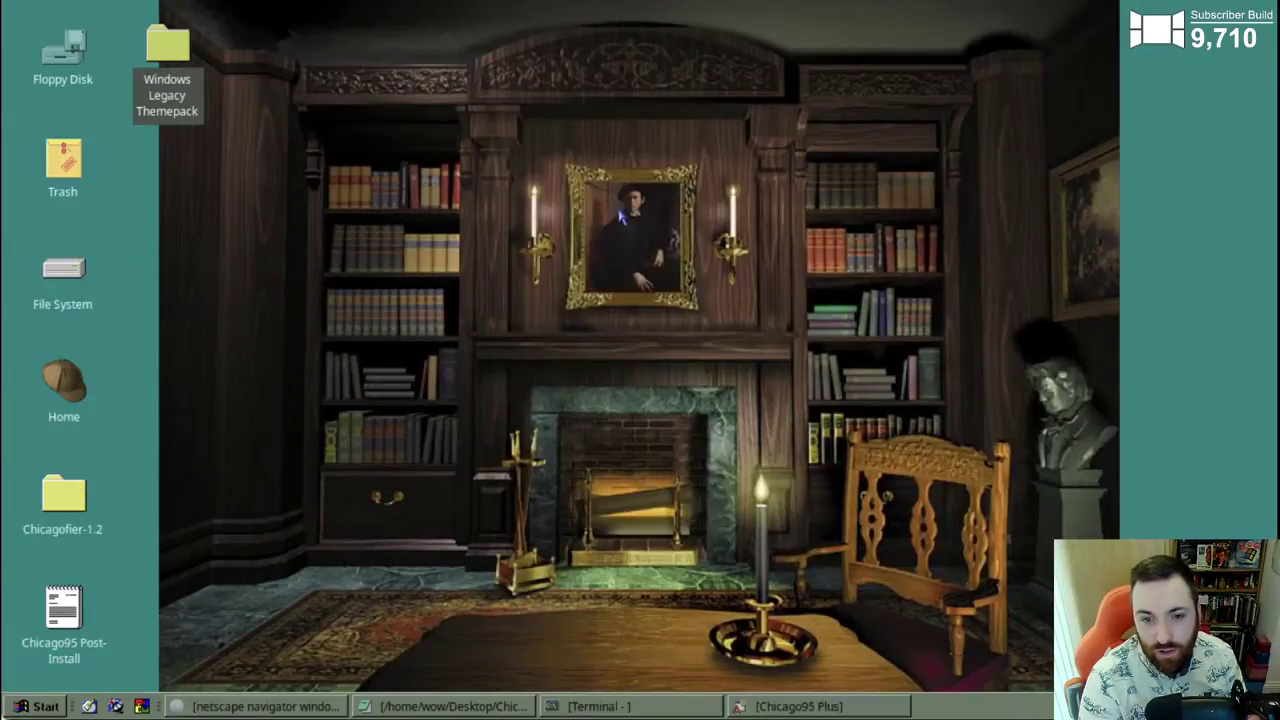
right_click(605, 201)
click(700, 443)
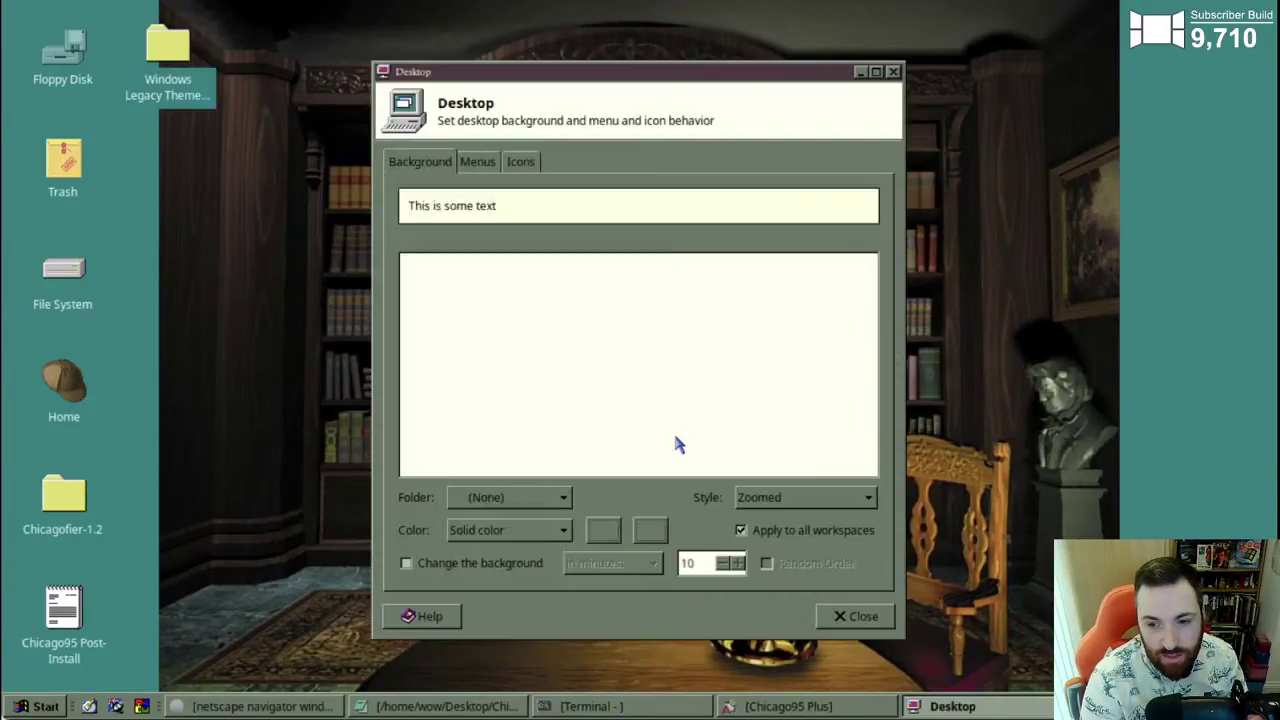
click(770, 500)
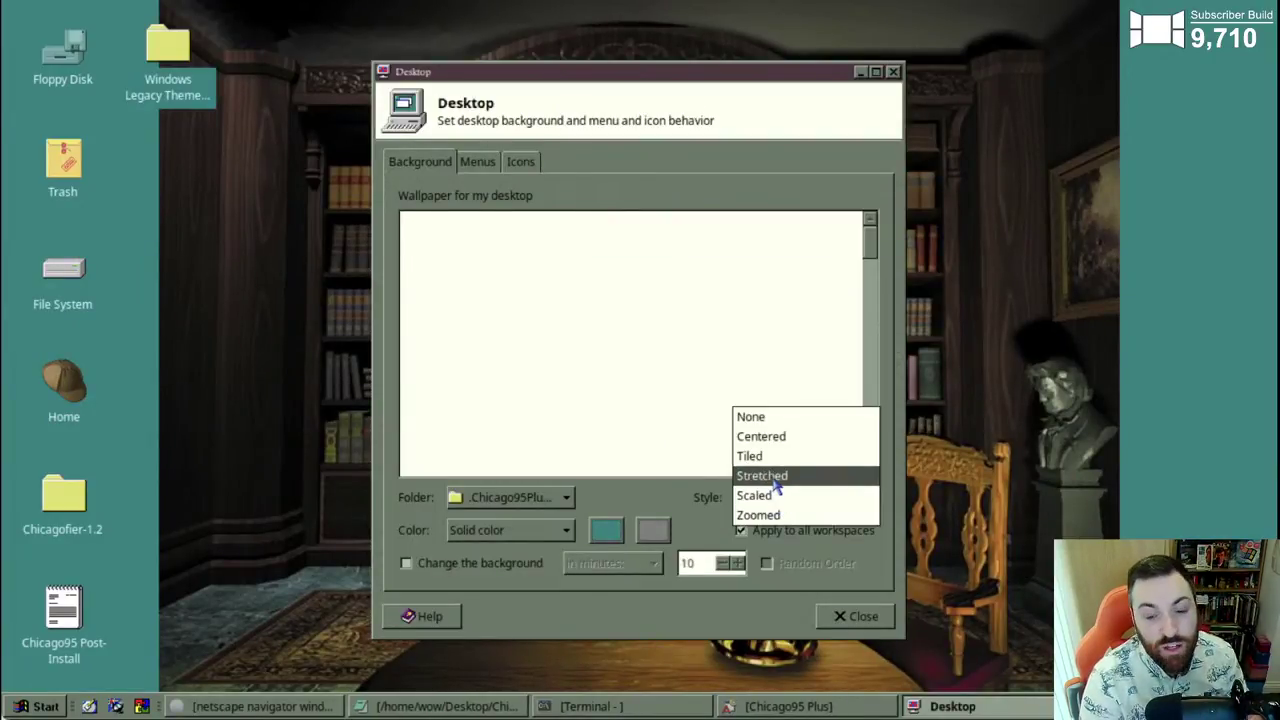
click(775, 478)
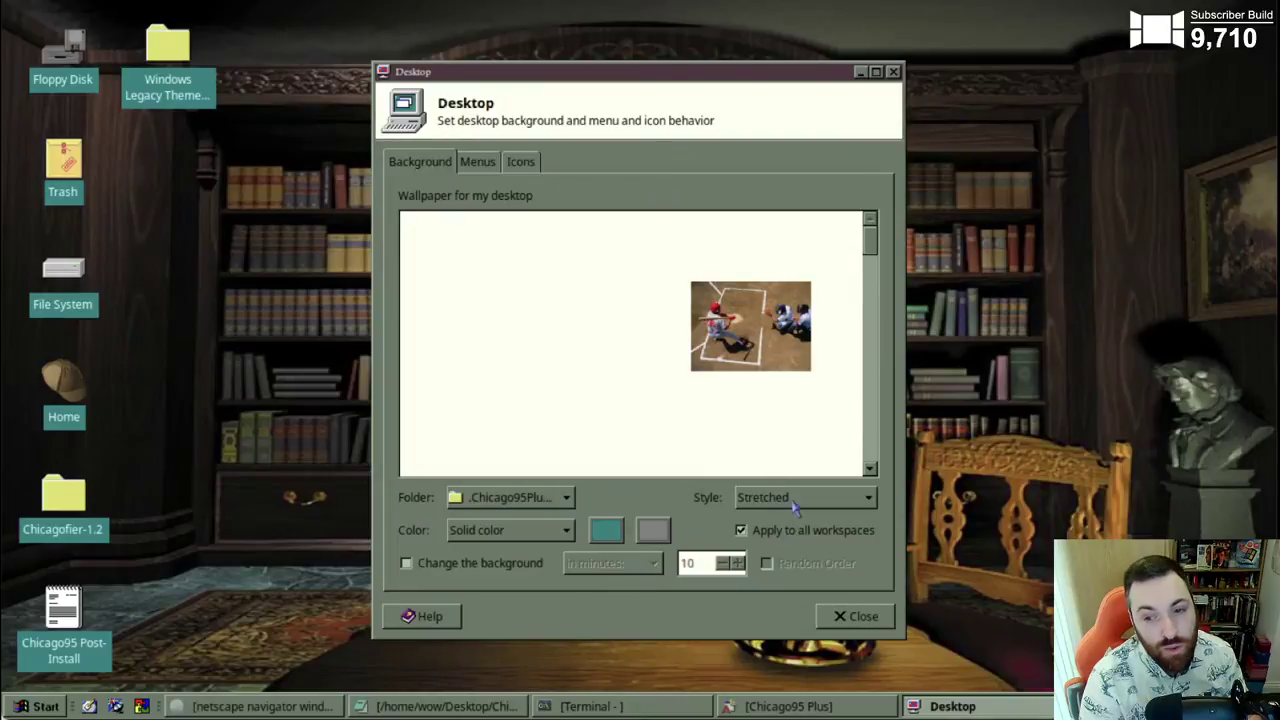
click(850, 617)
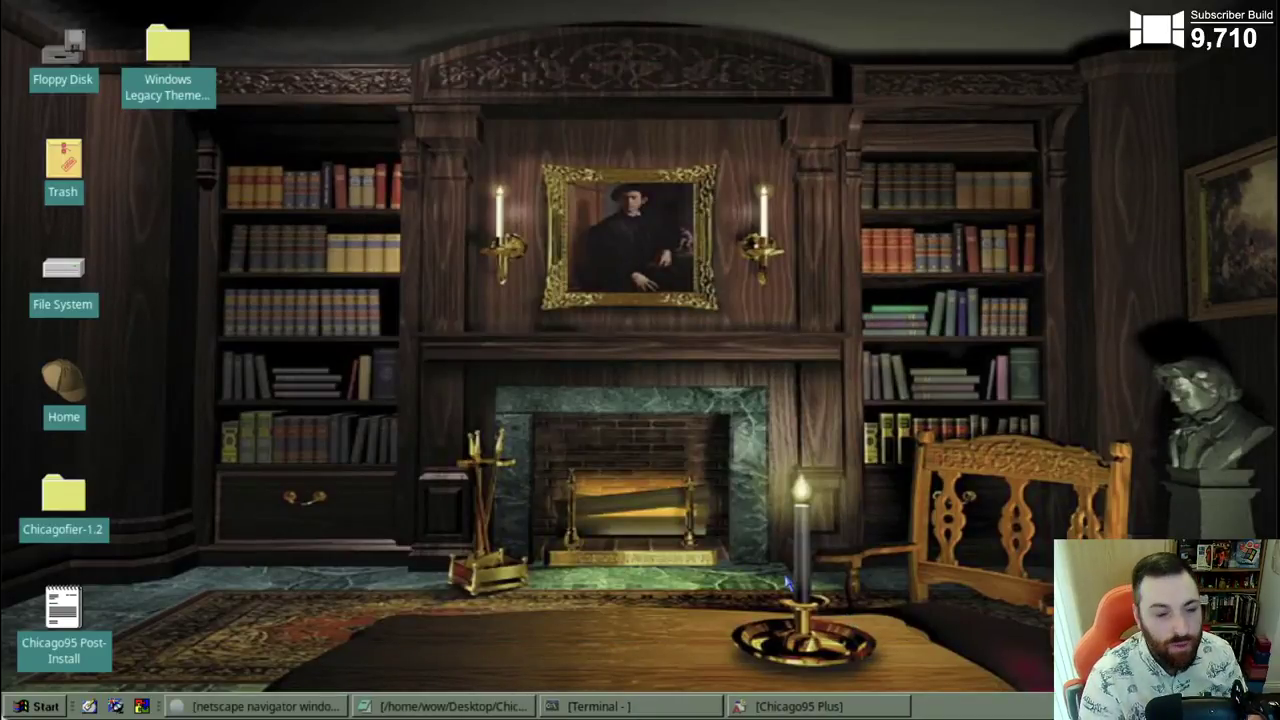
click(820, 706)
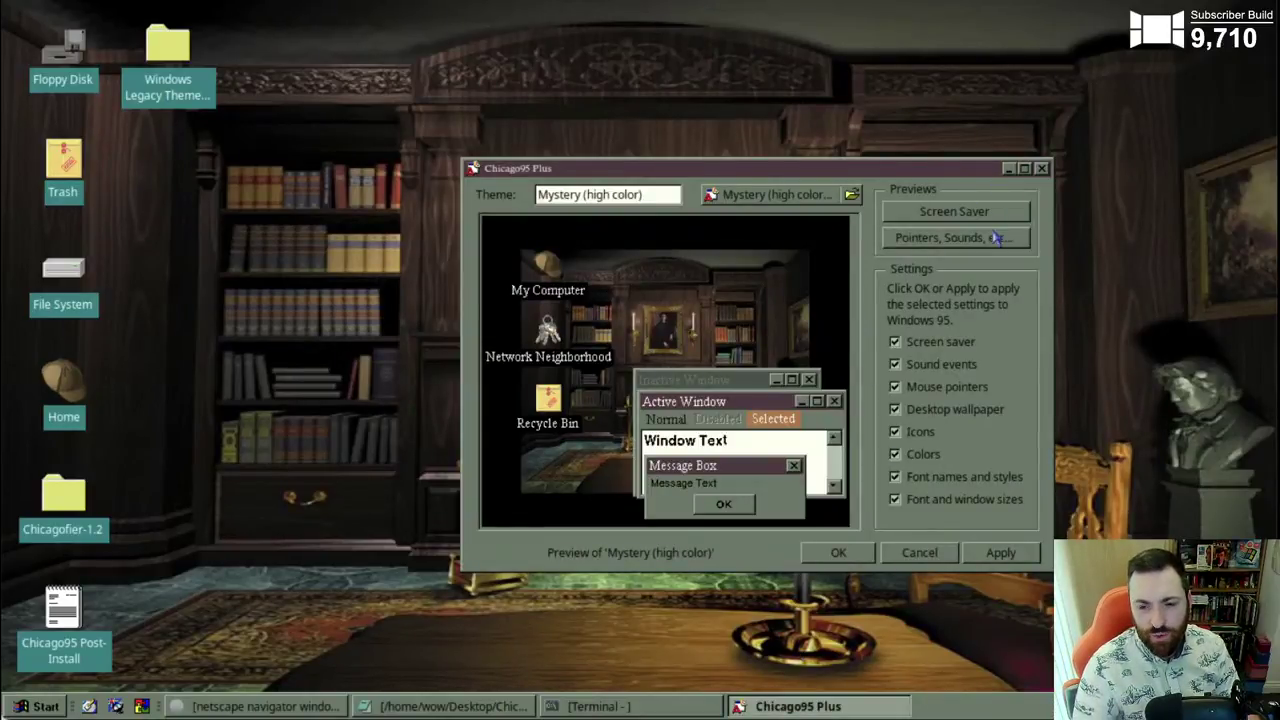
click(957, 213)
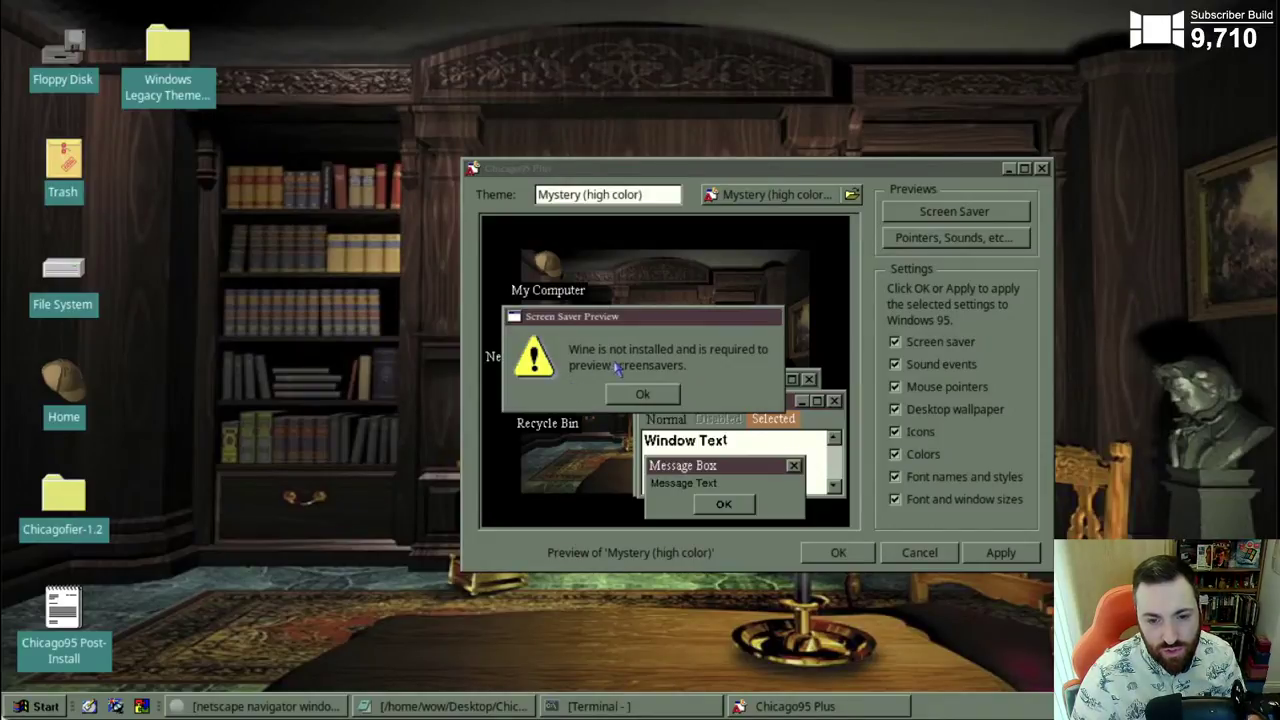
click(641, 395)
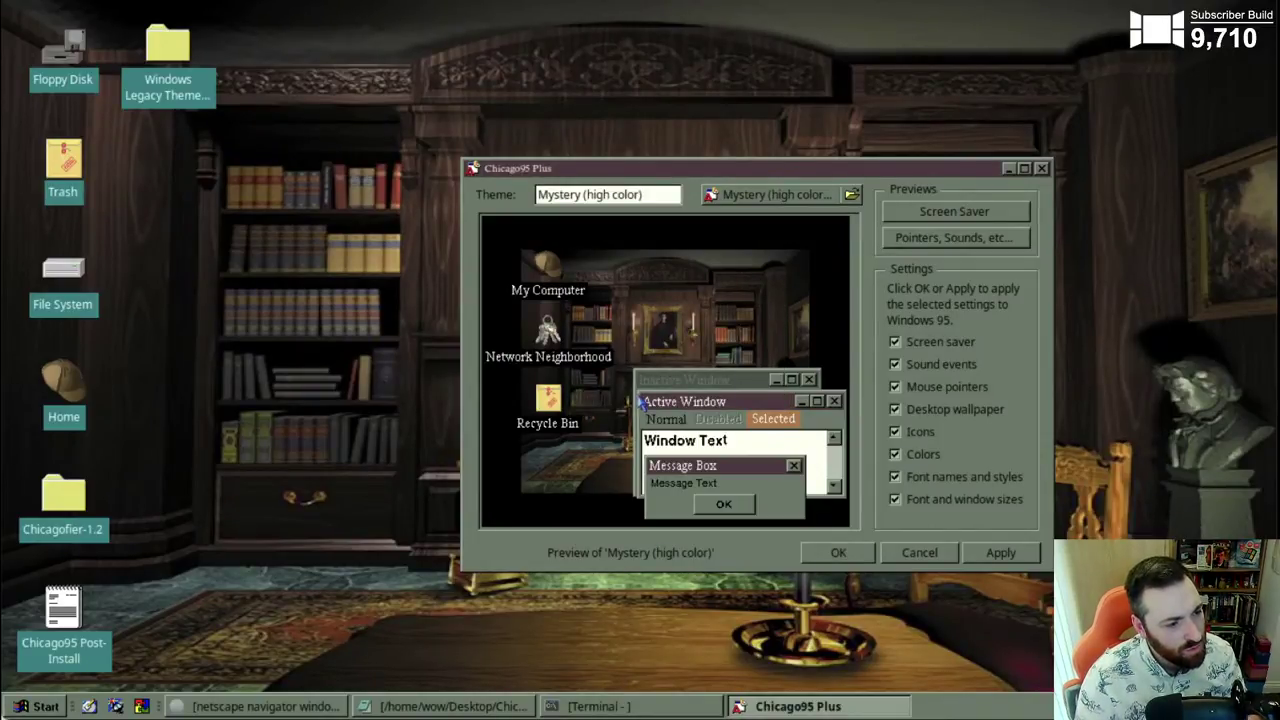
click(940, 242)
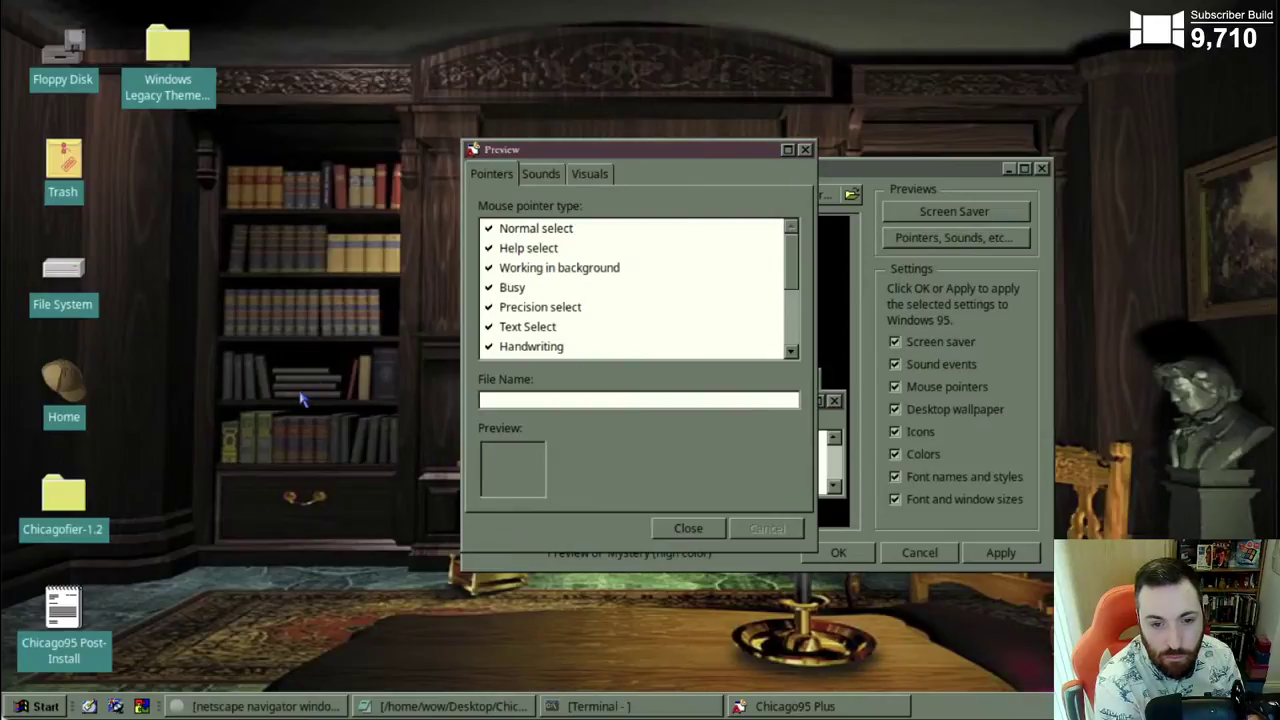
click(520, 230)
click(524, 248)
click(535, 267)
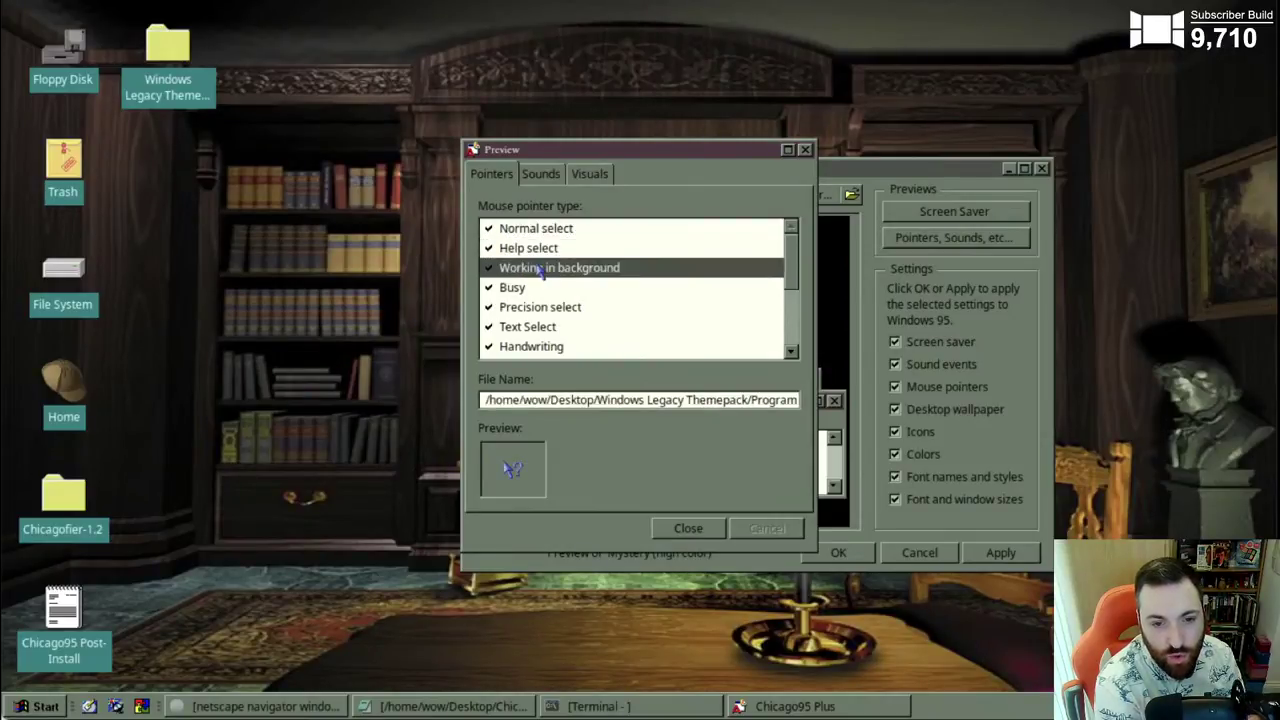
click(540, 288)
click(540, 328)
click(539, 173)
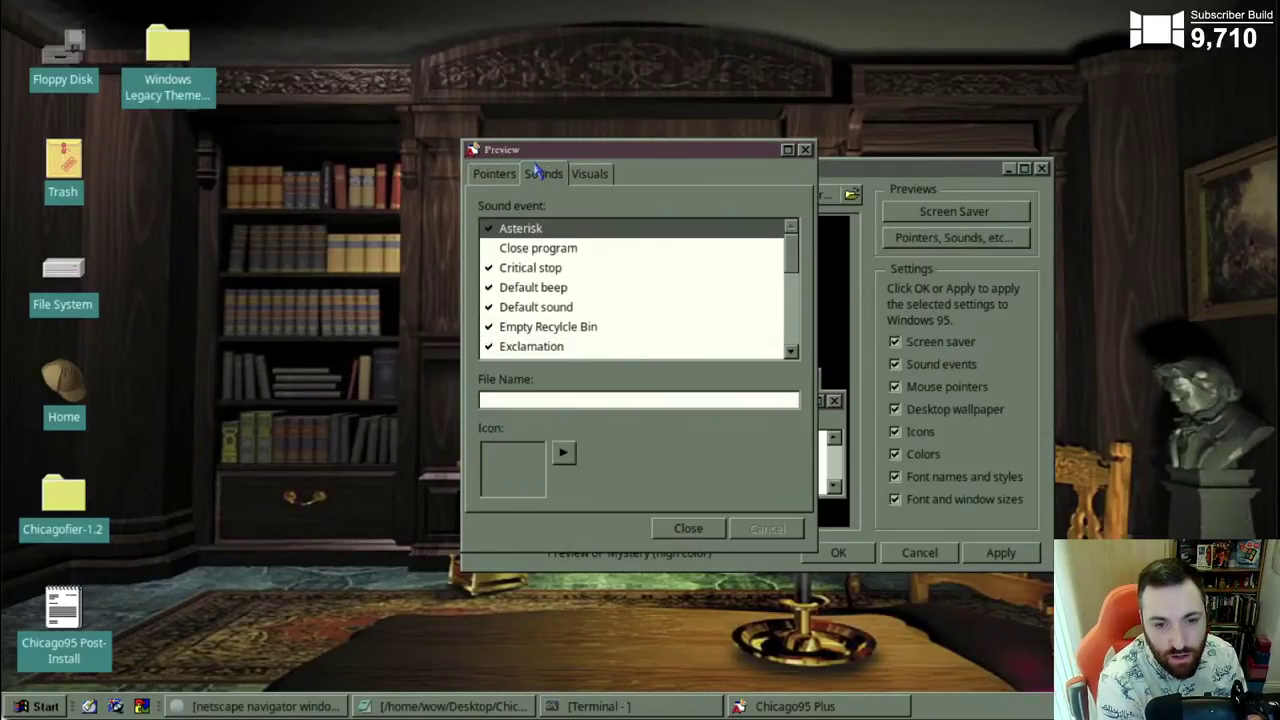
click(563, 453)
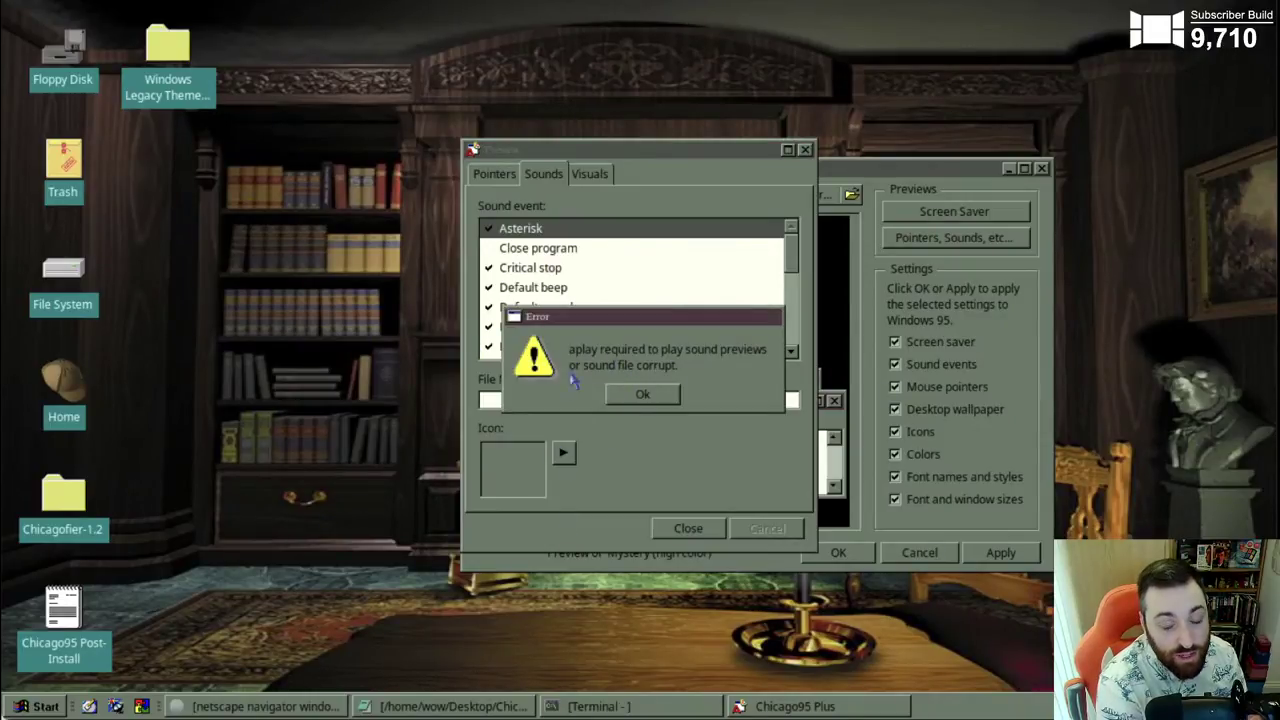
click(638, 398)
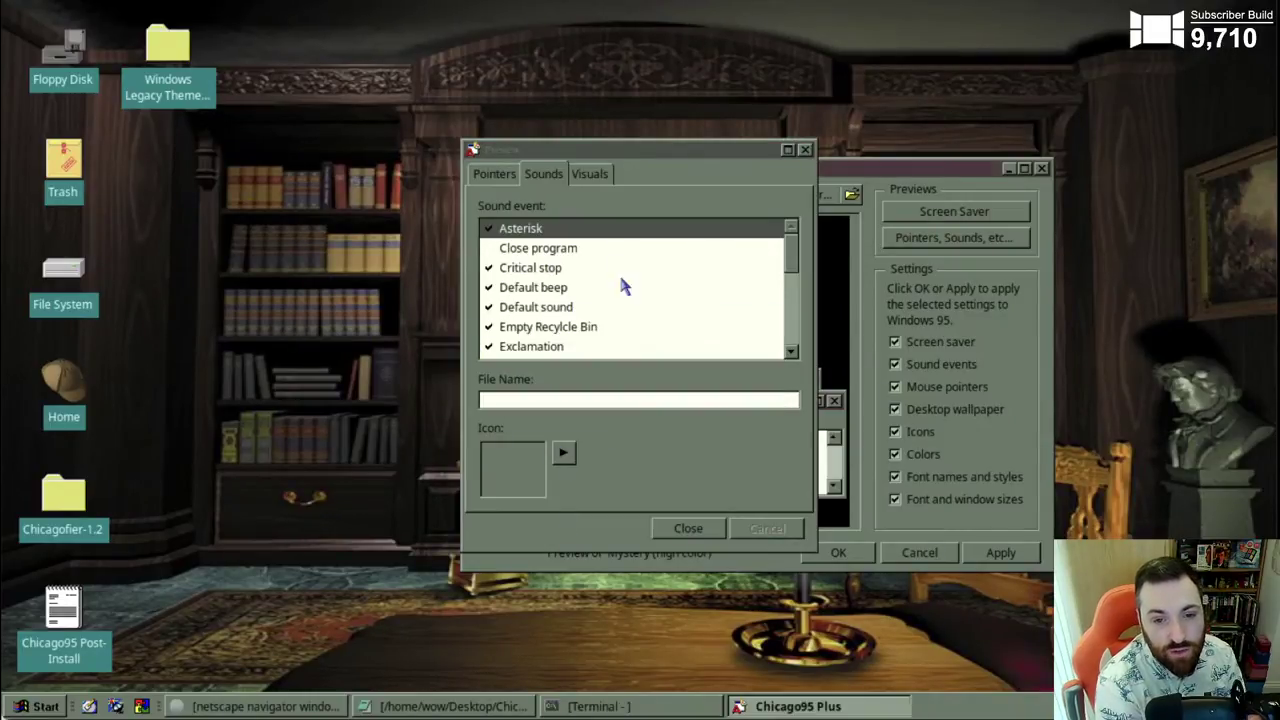
click(590, 174)
click(545, 248)
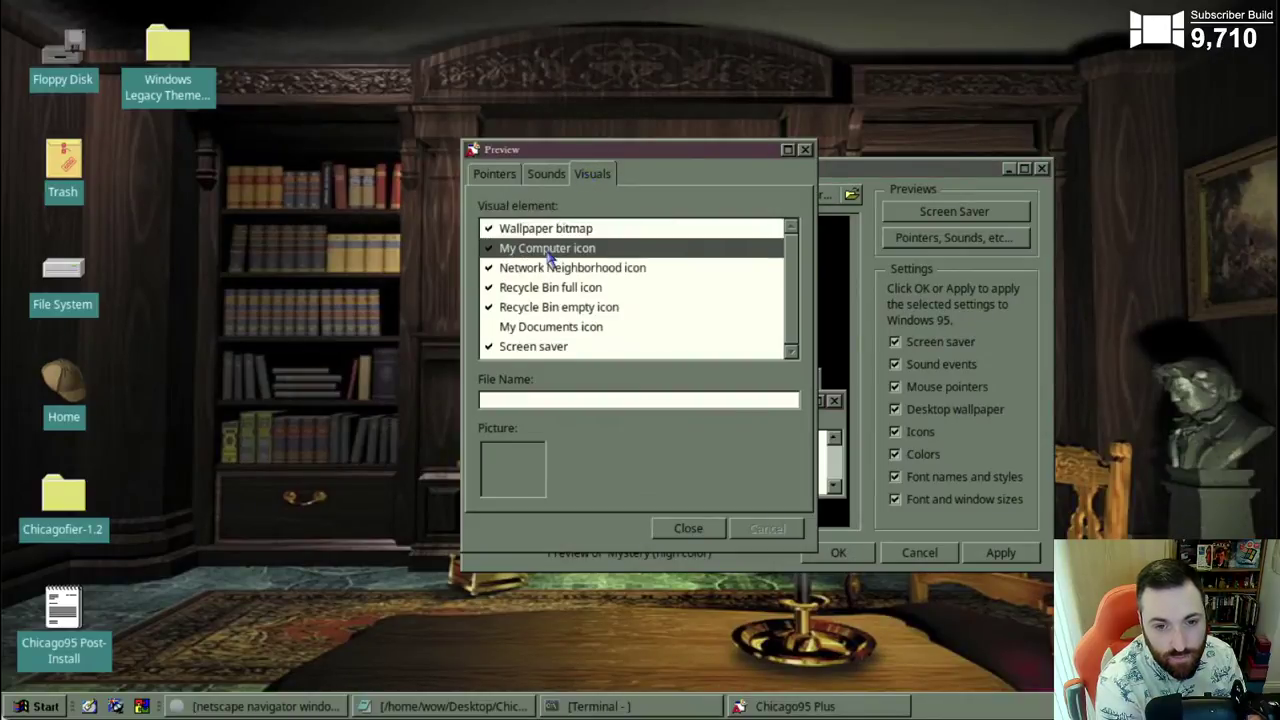
click(538, 174)
click(550, 268)
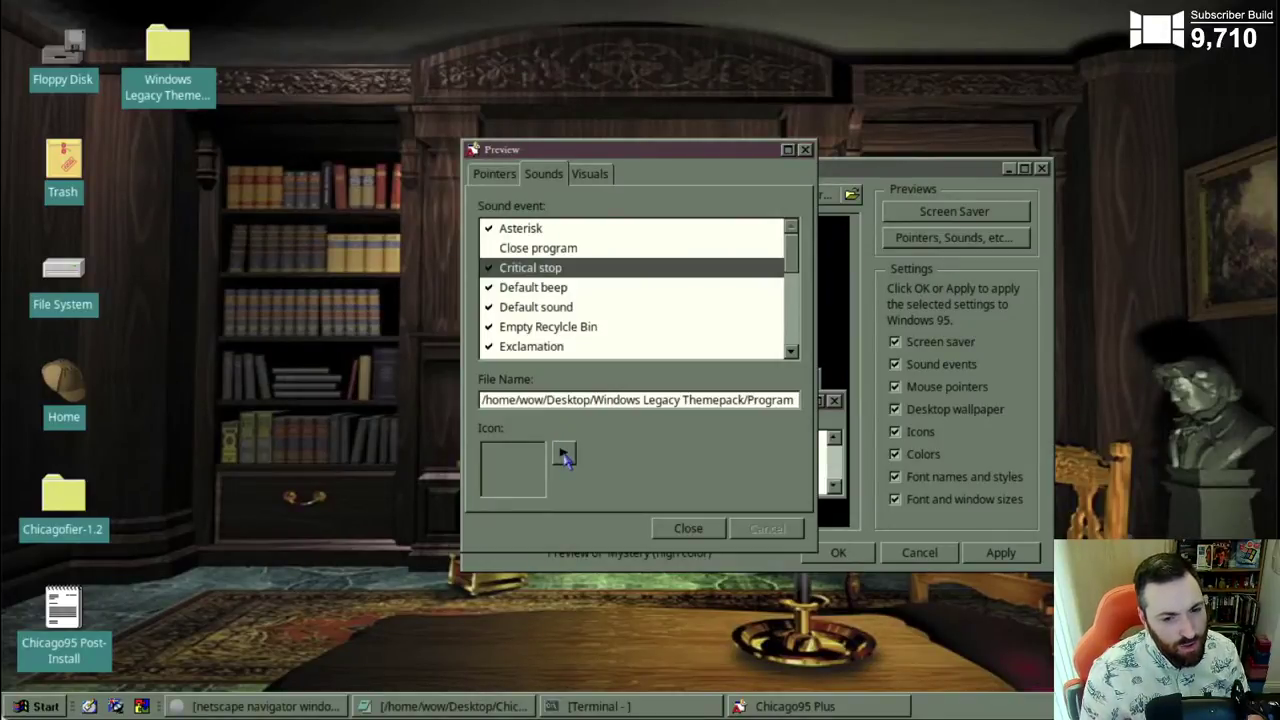
click(564, 455)
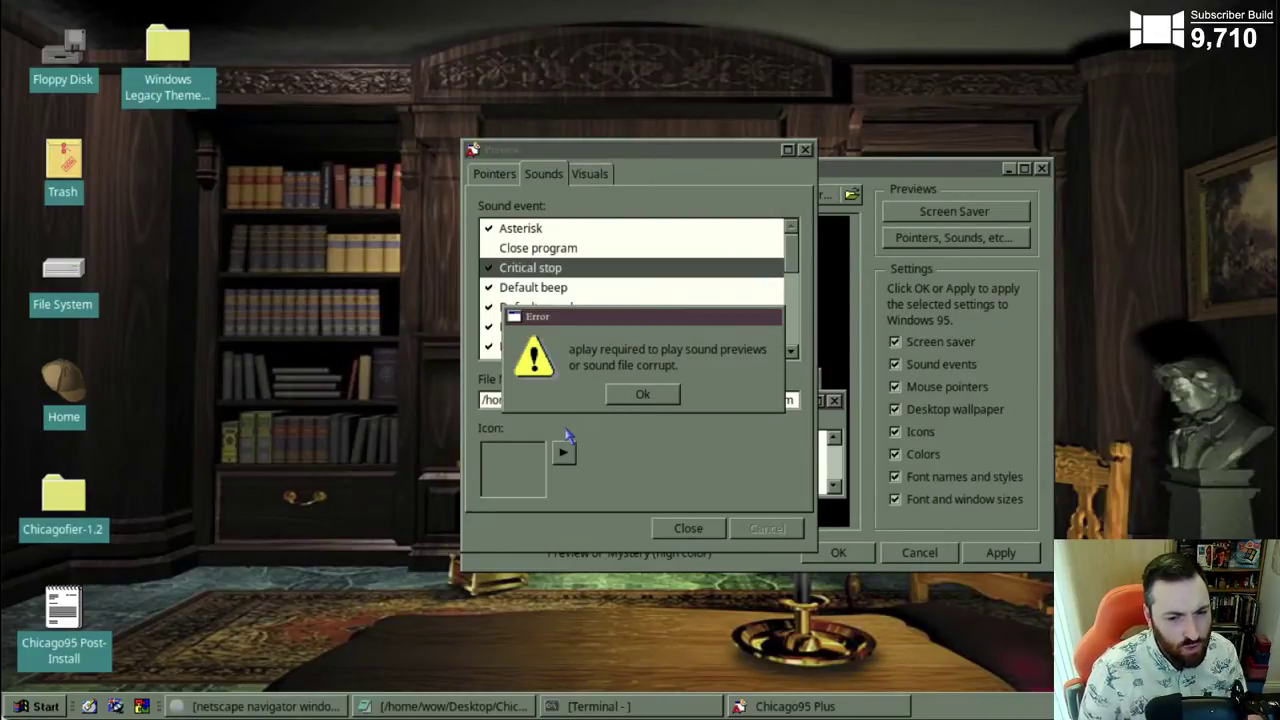
click(643, 394)
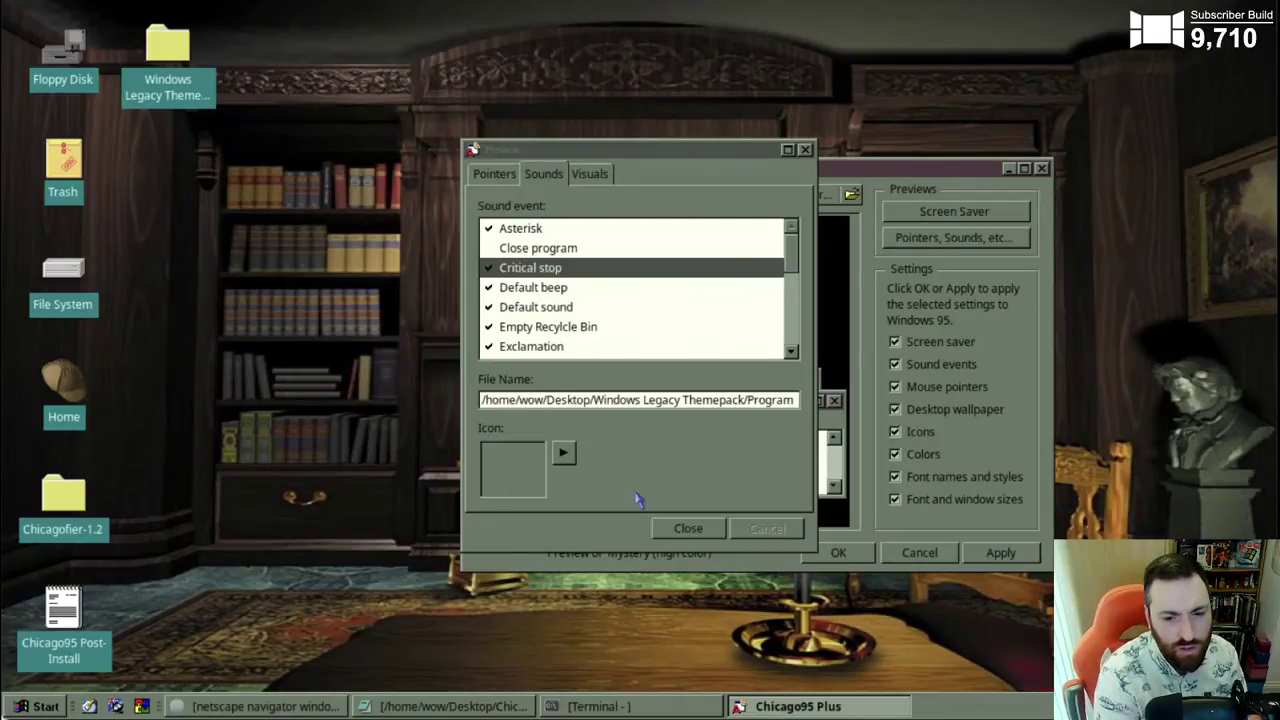
click(688, 528)
- Choose The 60's USA (256 color).theme, apply it, and bring up the install-log Terminal
click(848, 195)
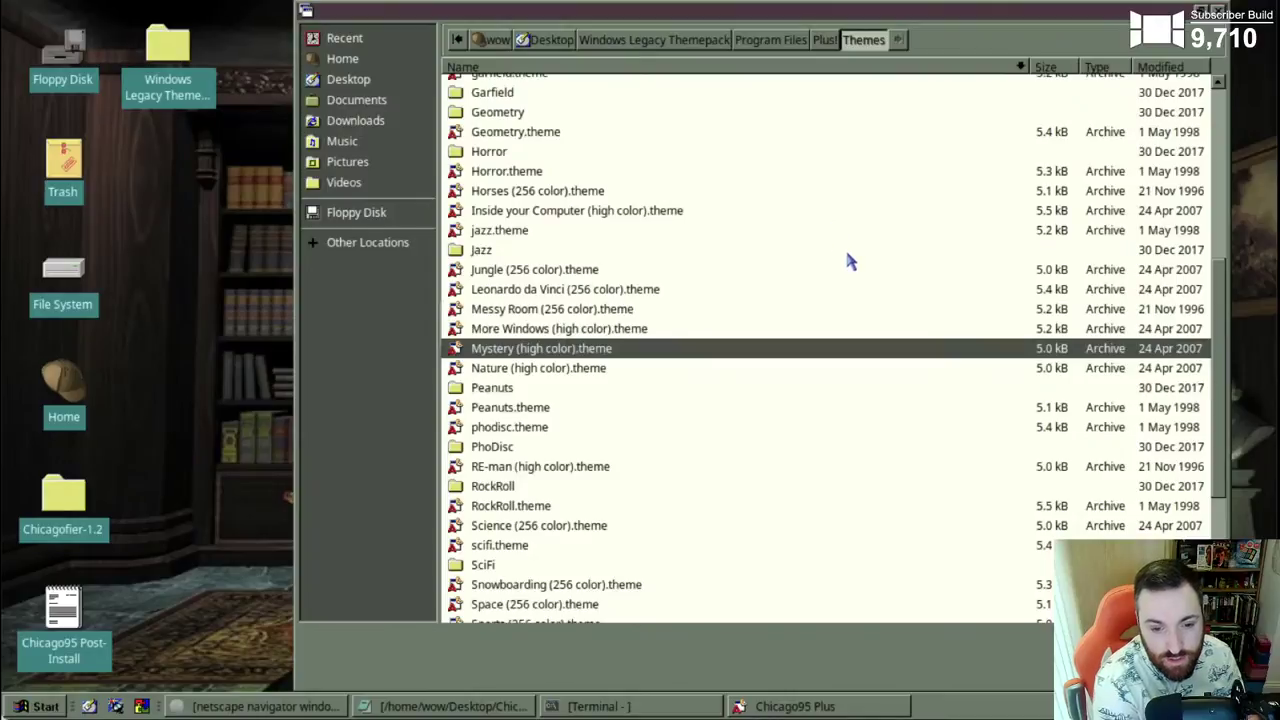
drag(1220, 462, 1236, 593)
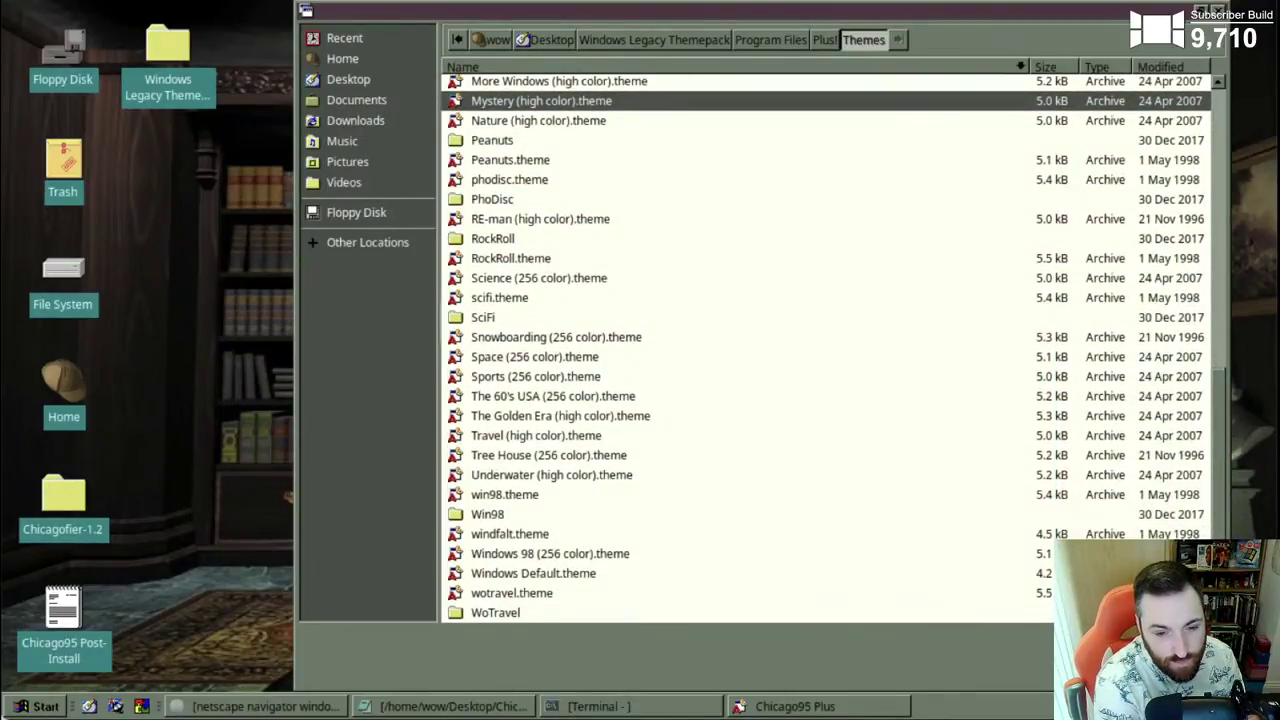
click(508, 360)
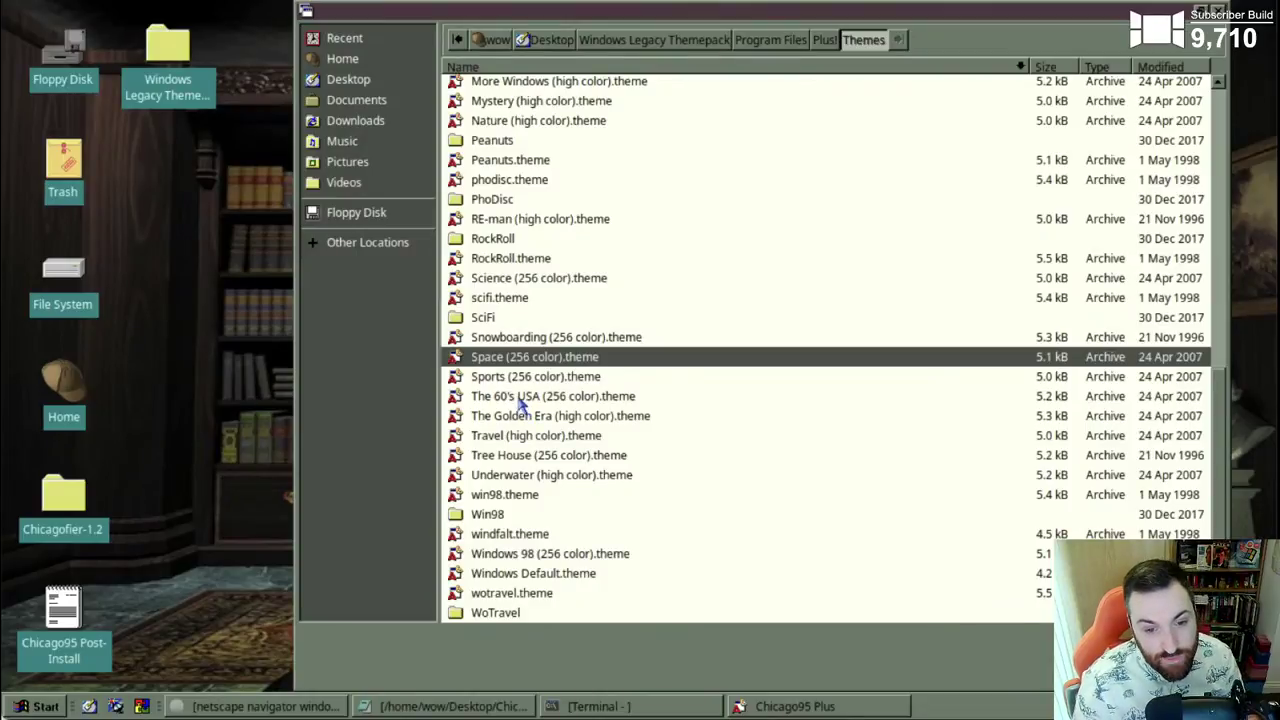
click(522, 398)
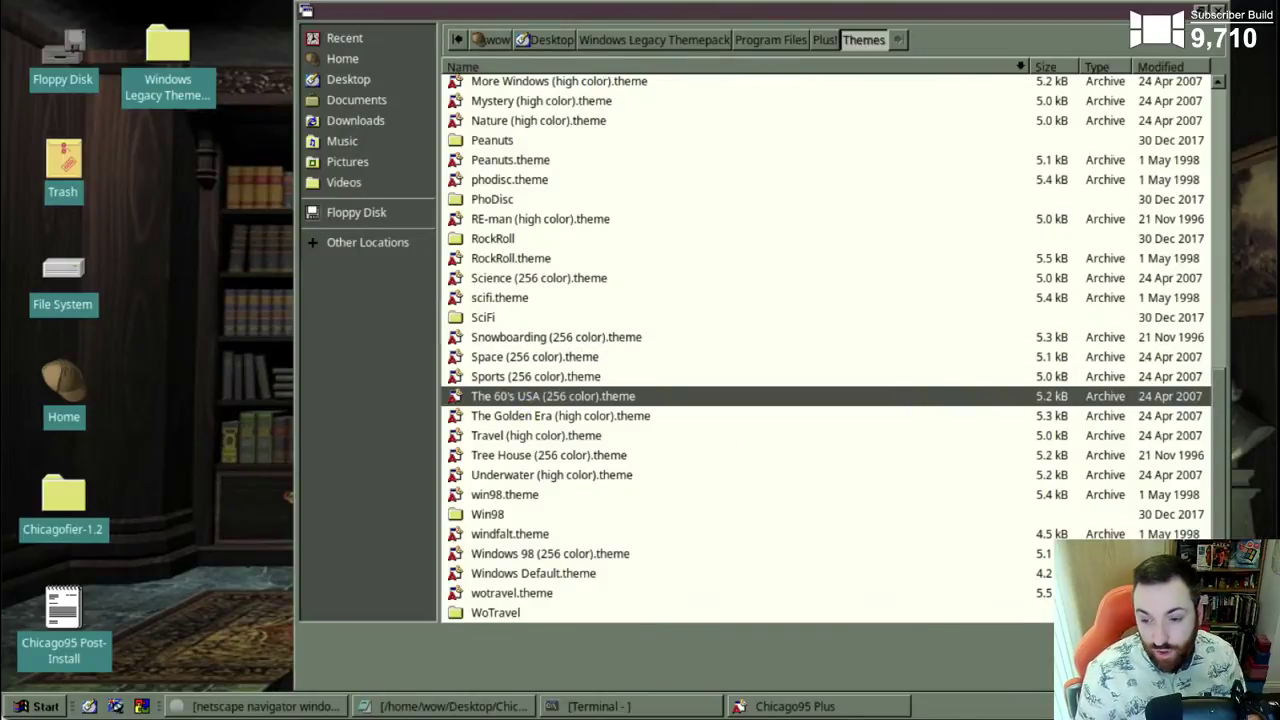
key(Return)
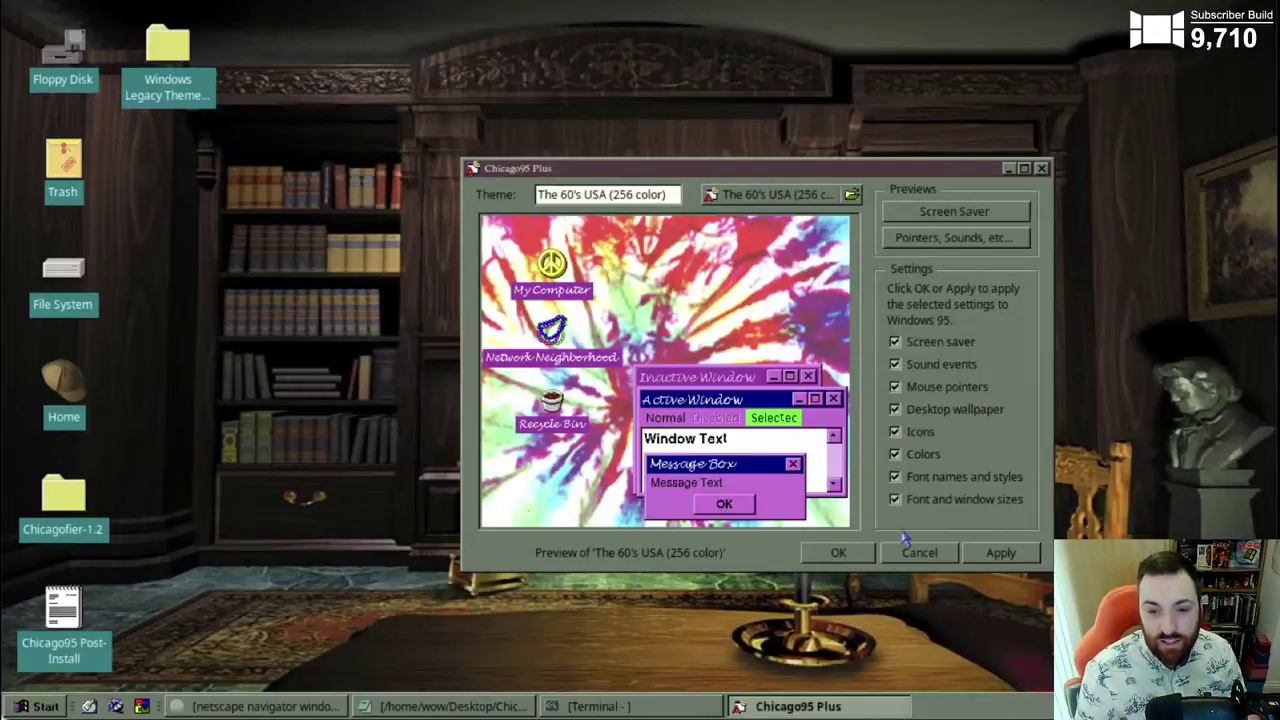
click(1015, 552)
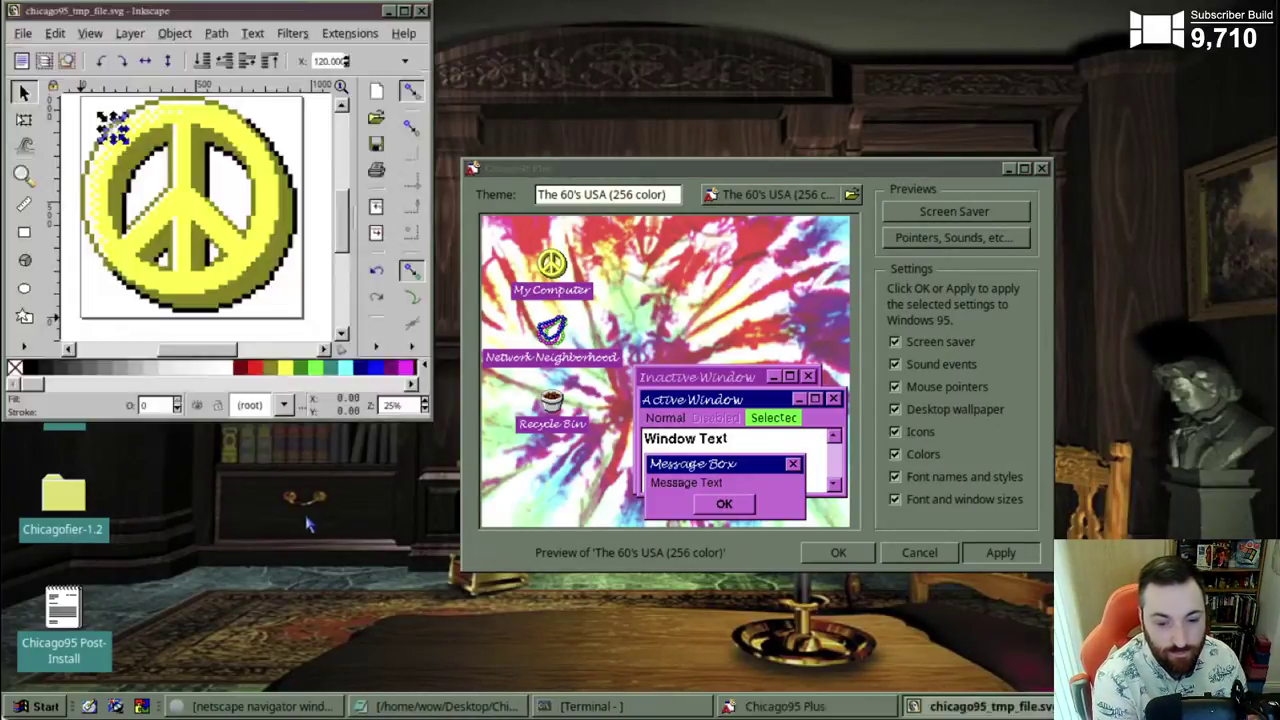
click(578, 706)
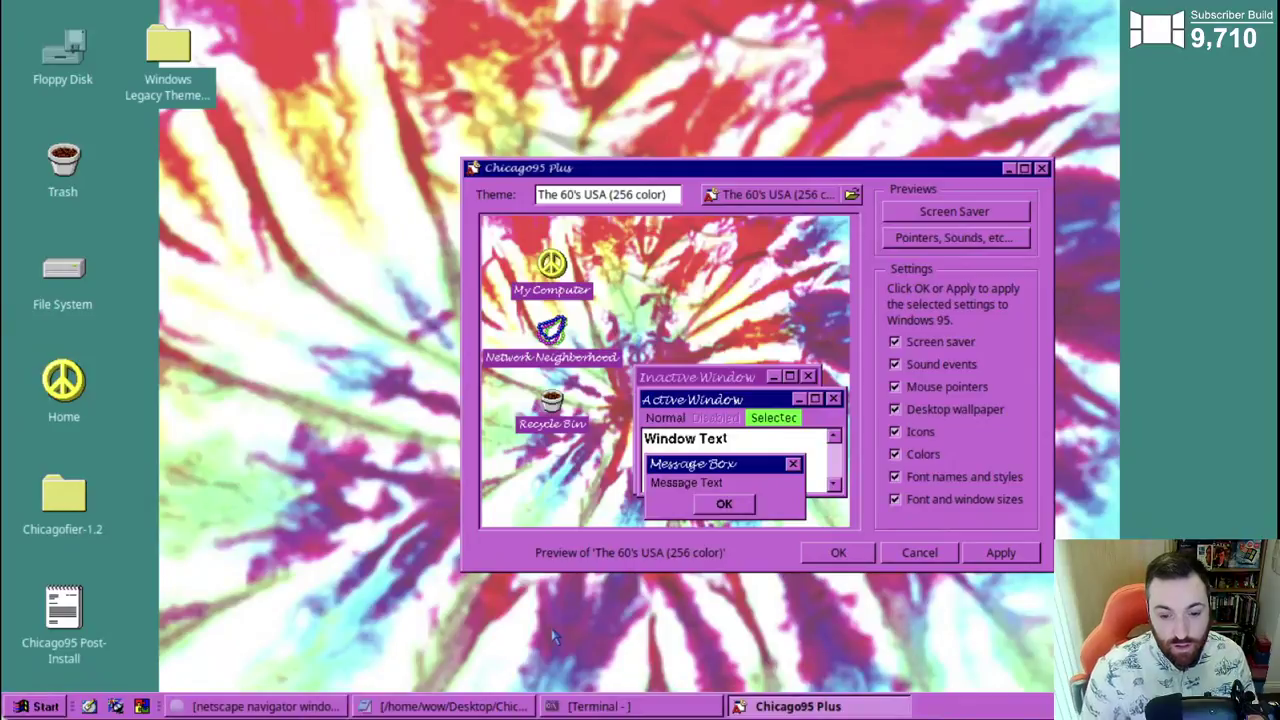
- Minimize Chicago95 Plus and set the tie-dye wallpaper Style to Stretched in Desktop Settings
click(762, 712)
right_click(643, 662)
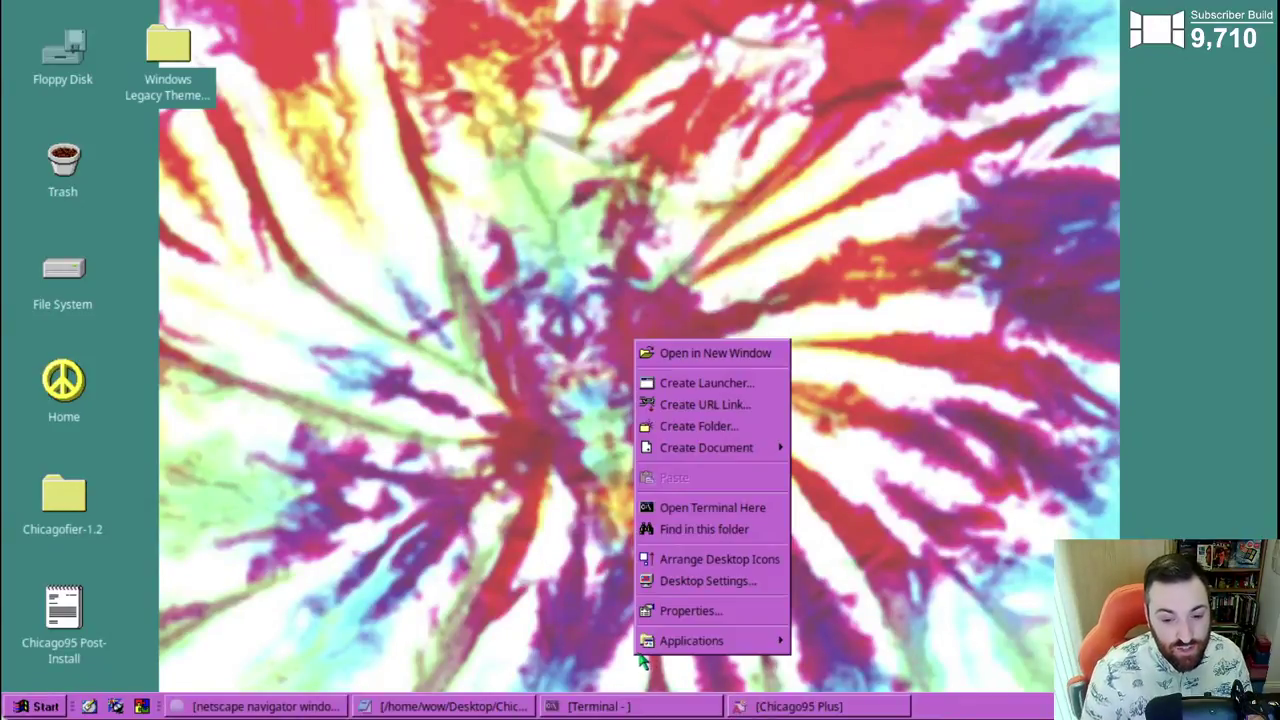
click(700, 582)
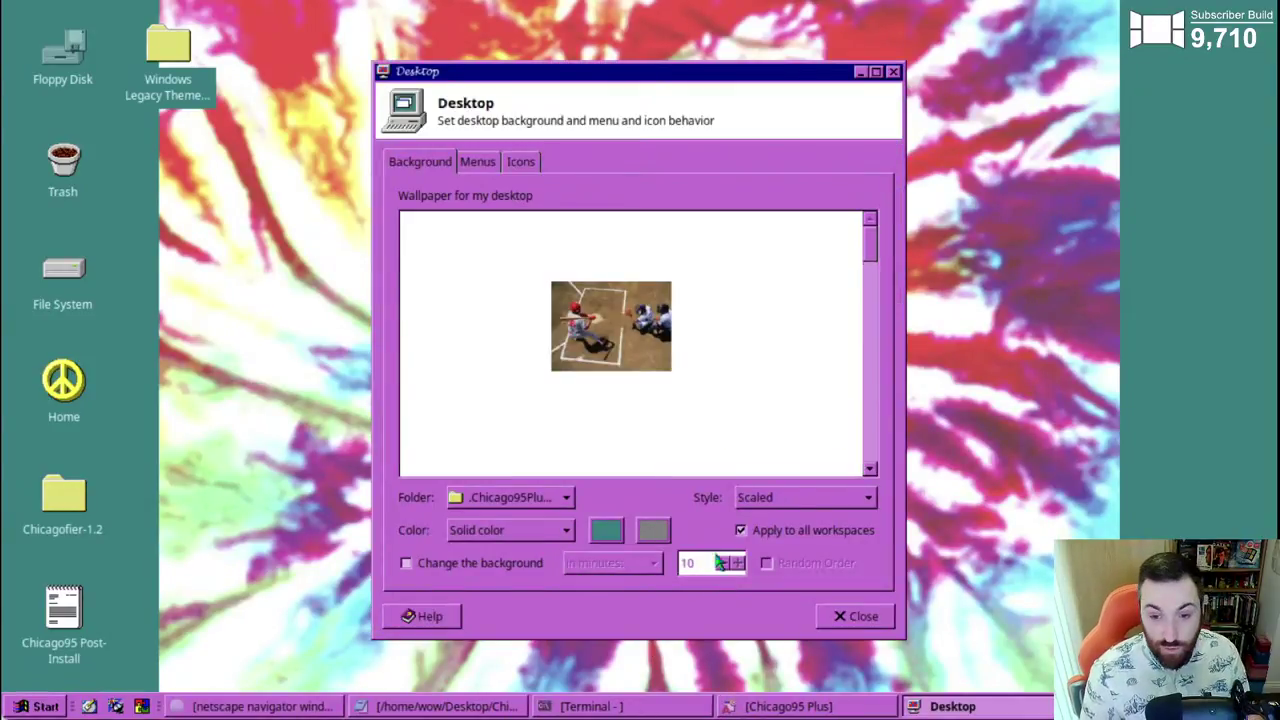
click(800, 497)
click(800, 474)
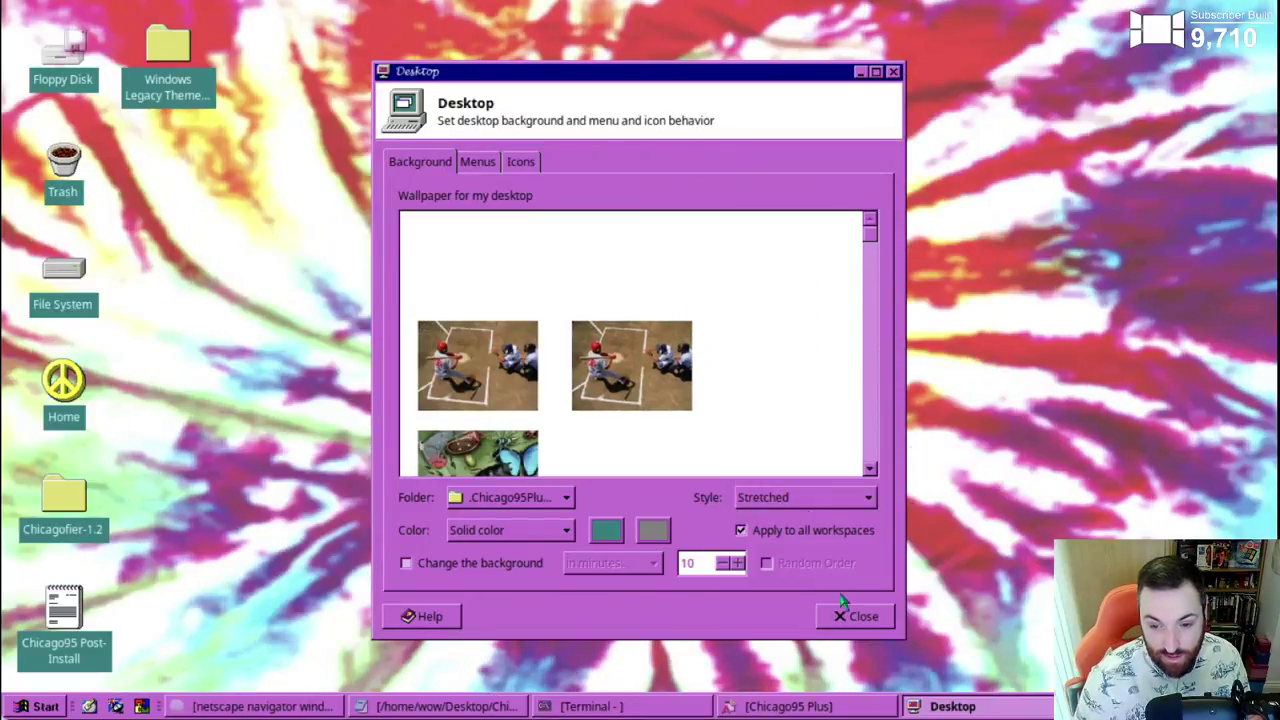
click(850, 612)
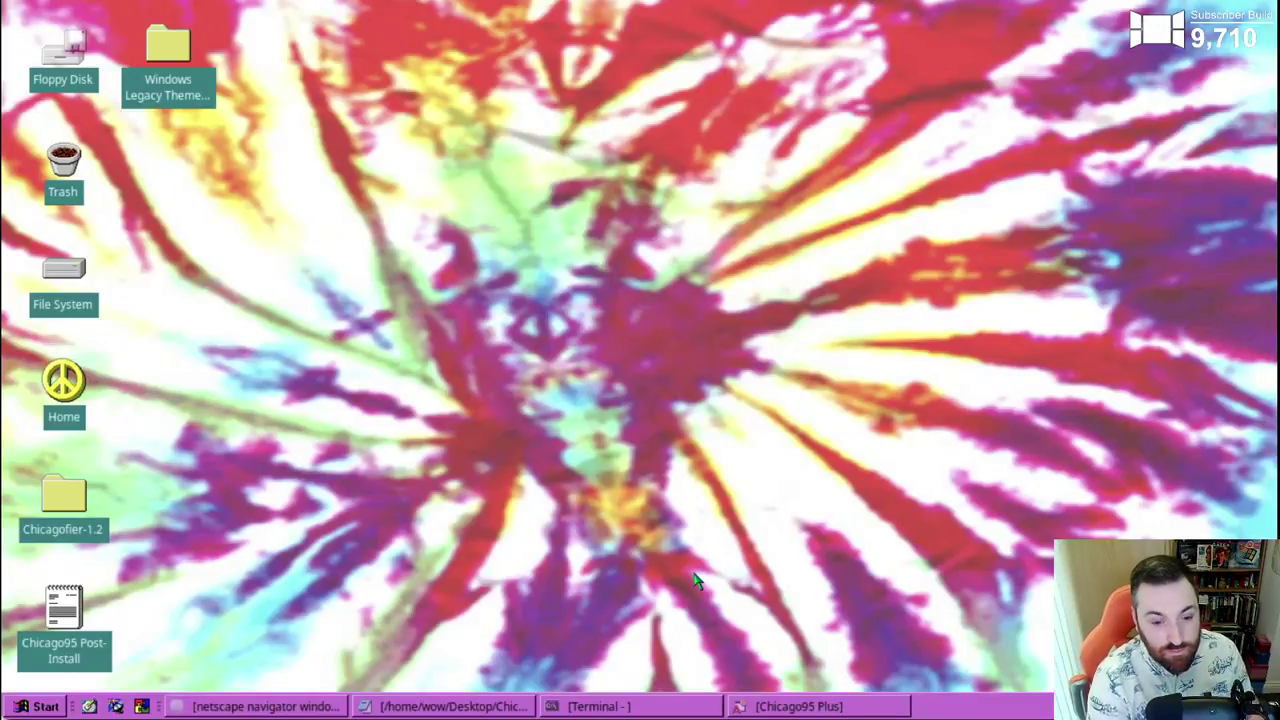
- Restore Chicago95 Plus, load Windows 98 (256 color).theme into the preview, and apply it
click(820, 708)
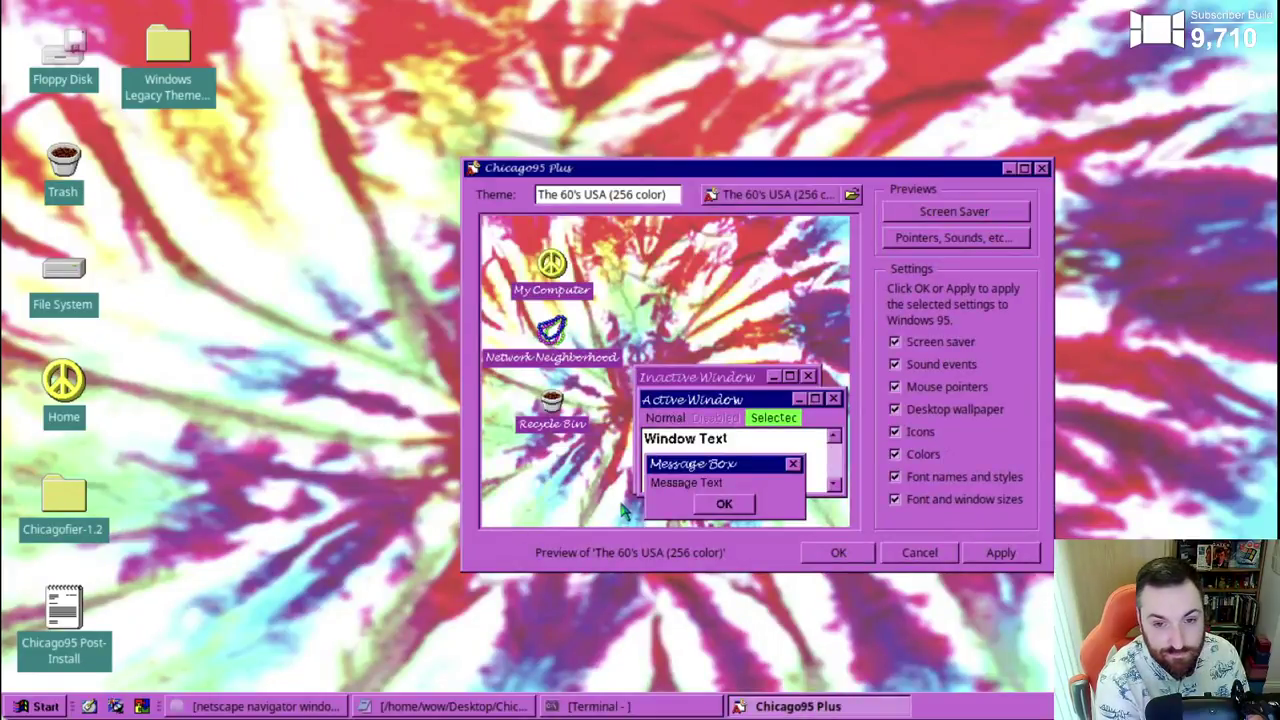
click(783, 196)
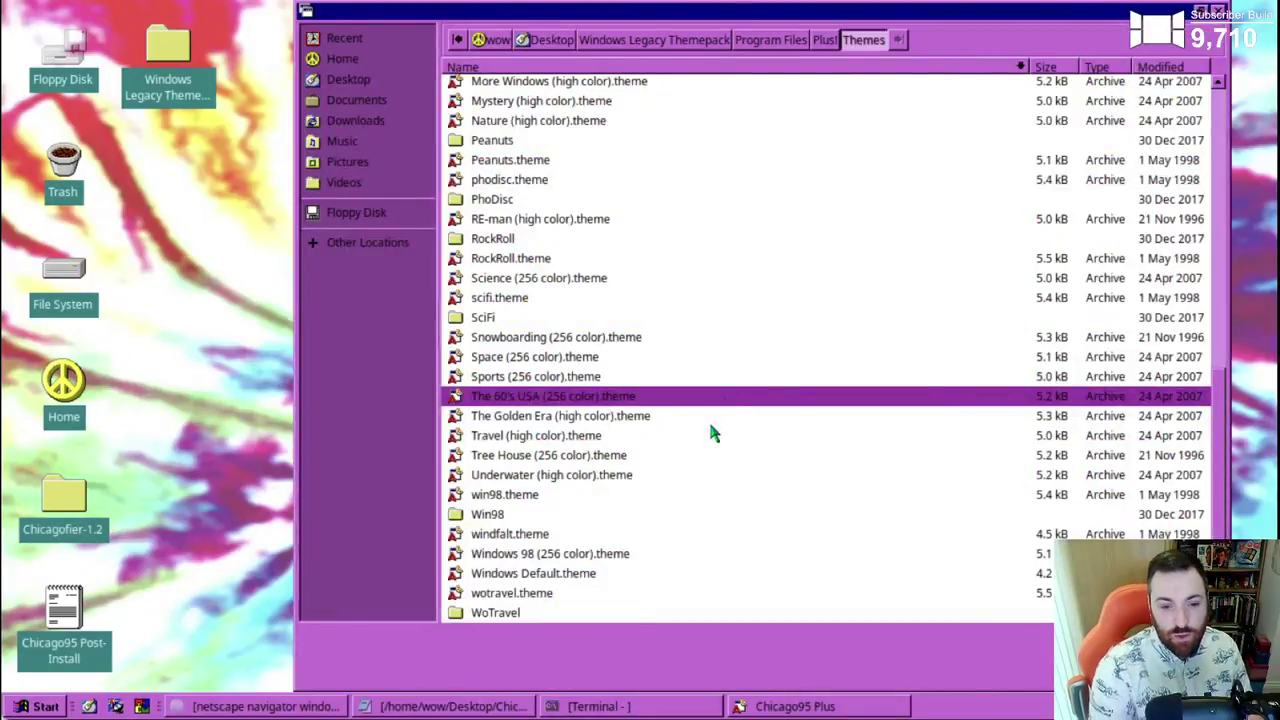
click(563, 556)
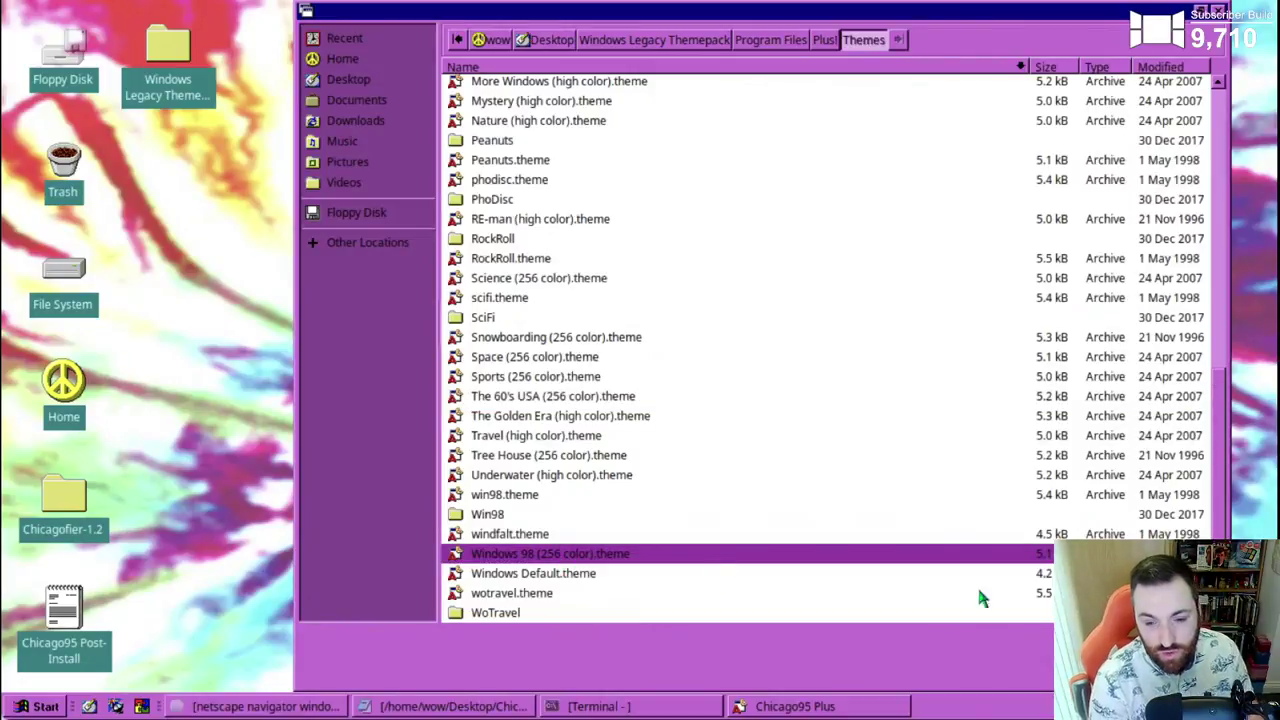
click(1050, 635)
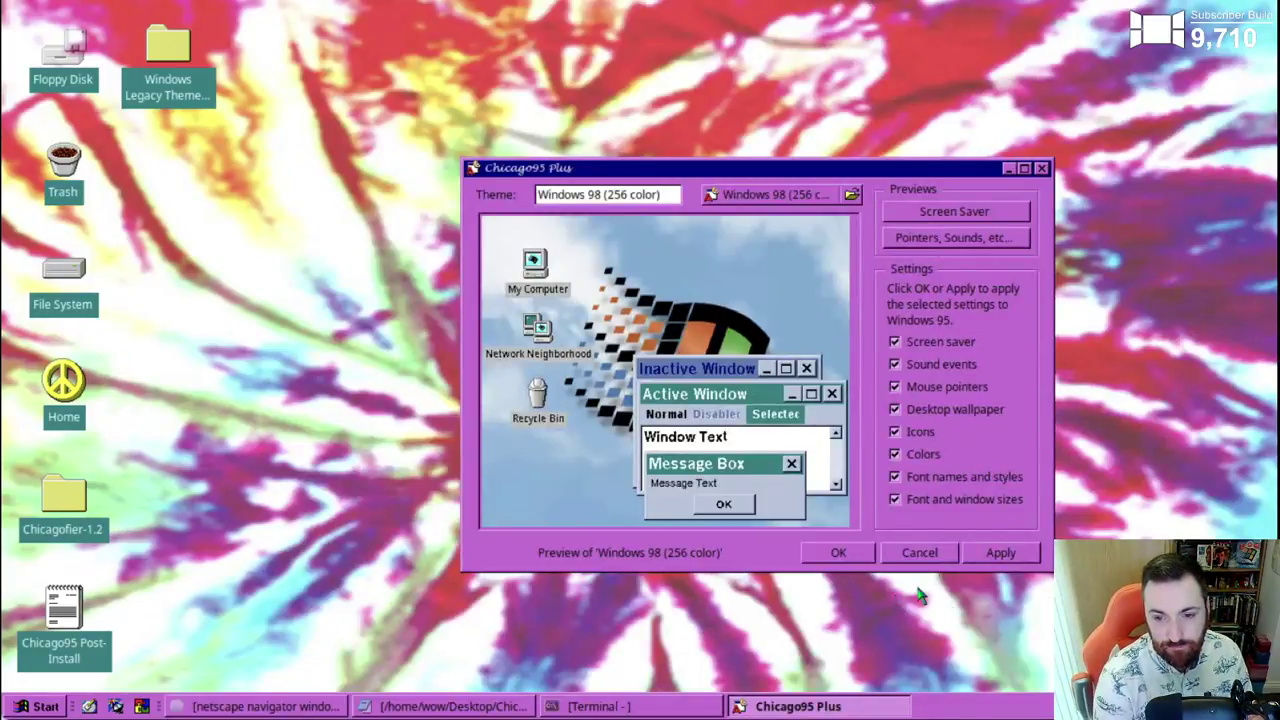
click(990, 555)
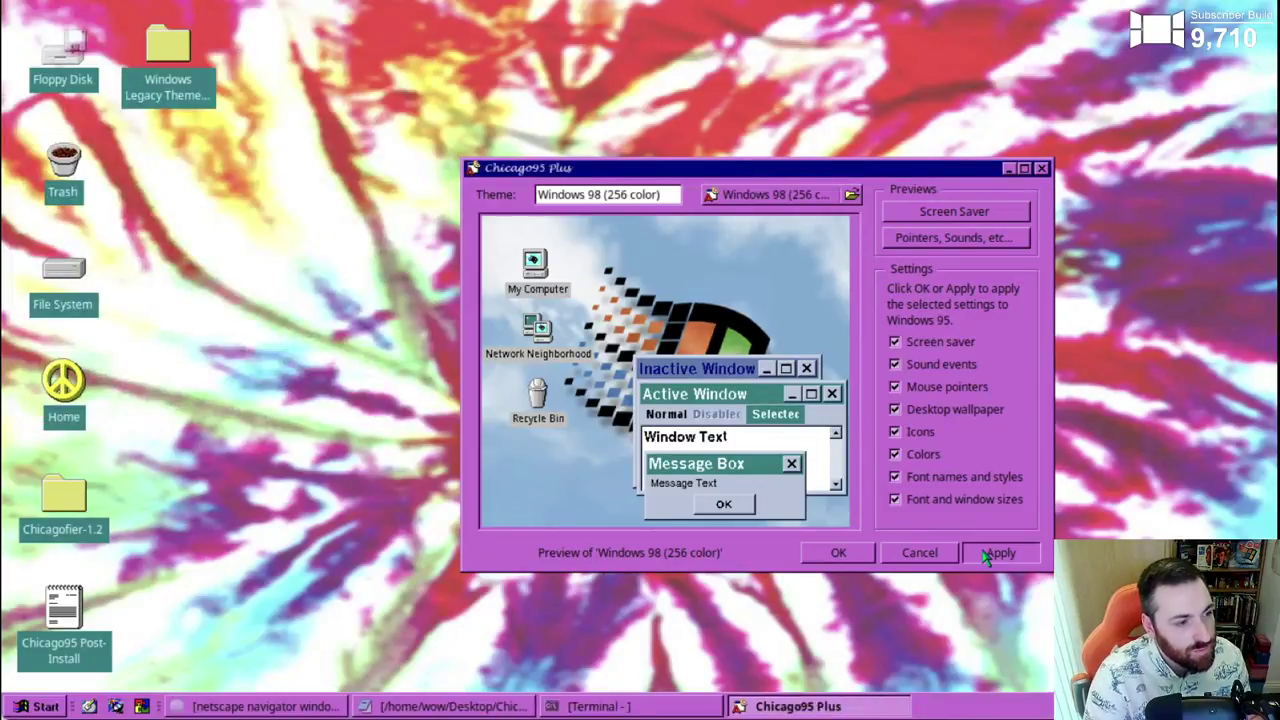
- Launch a new Terminal Emulator, move it to the right, and minimize the install-log Terminal
click(44, 707)
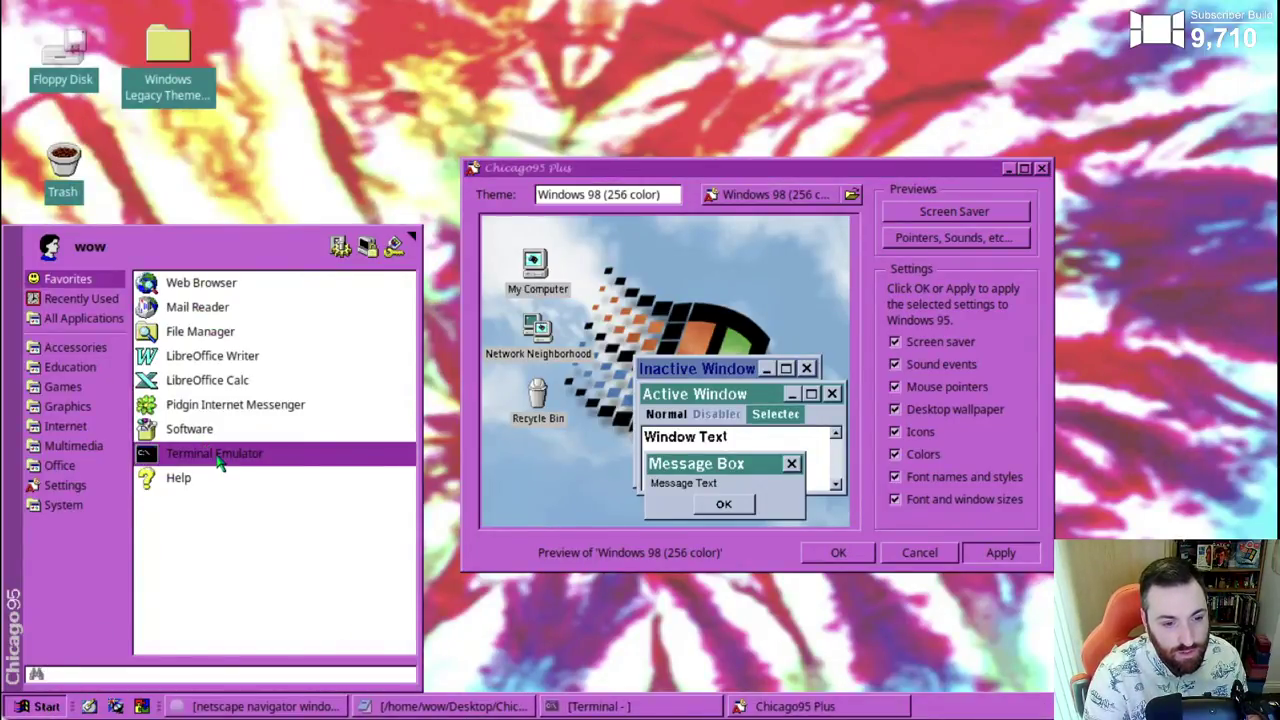
click(219, 459)
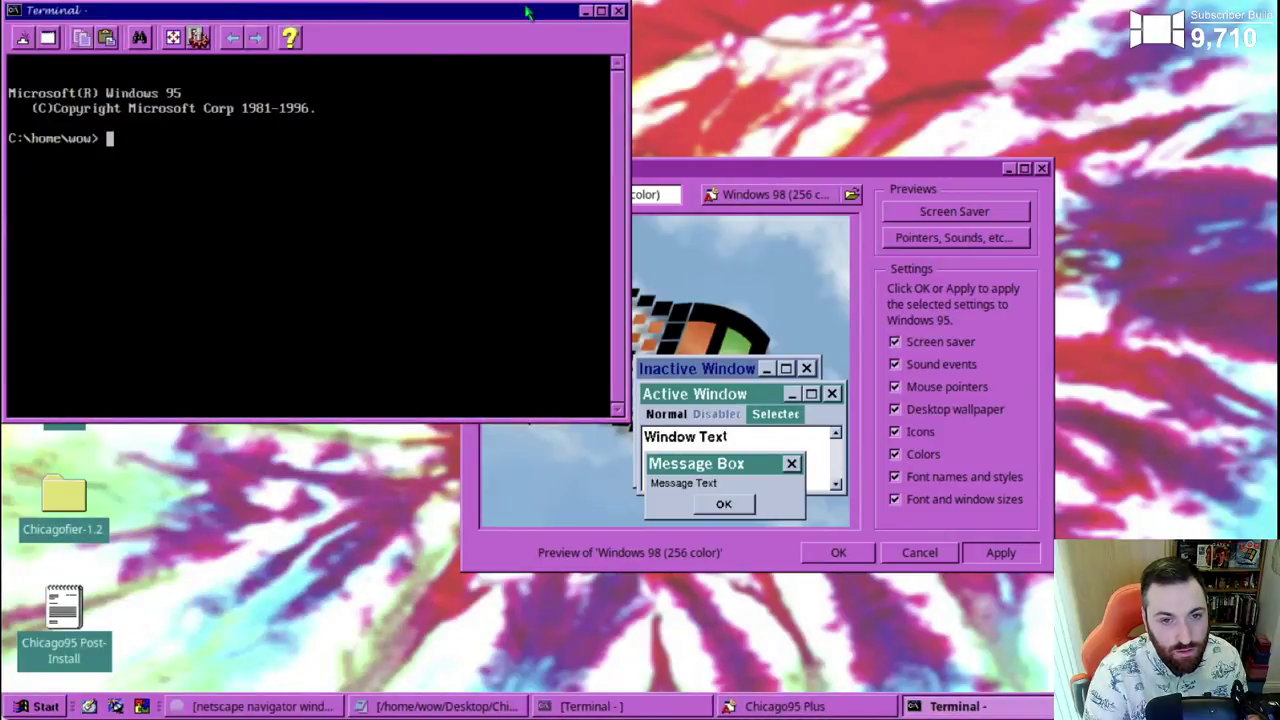
drag(530, 12, 865, 225)
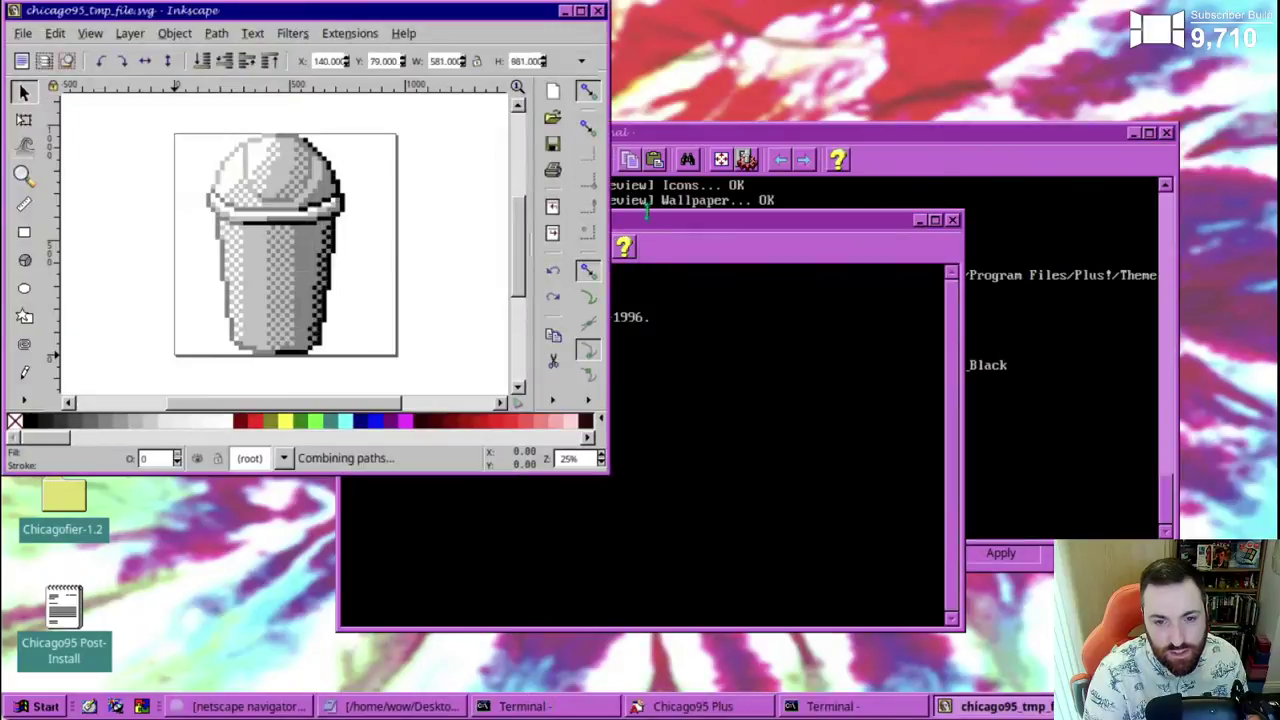
drag(663, 216, 960, 225)
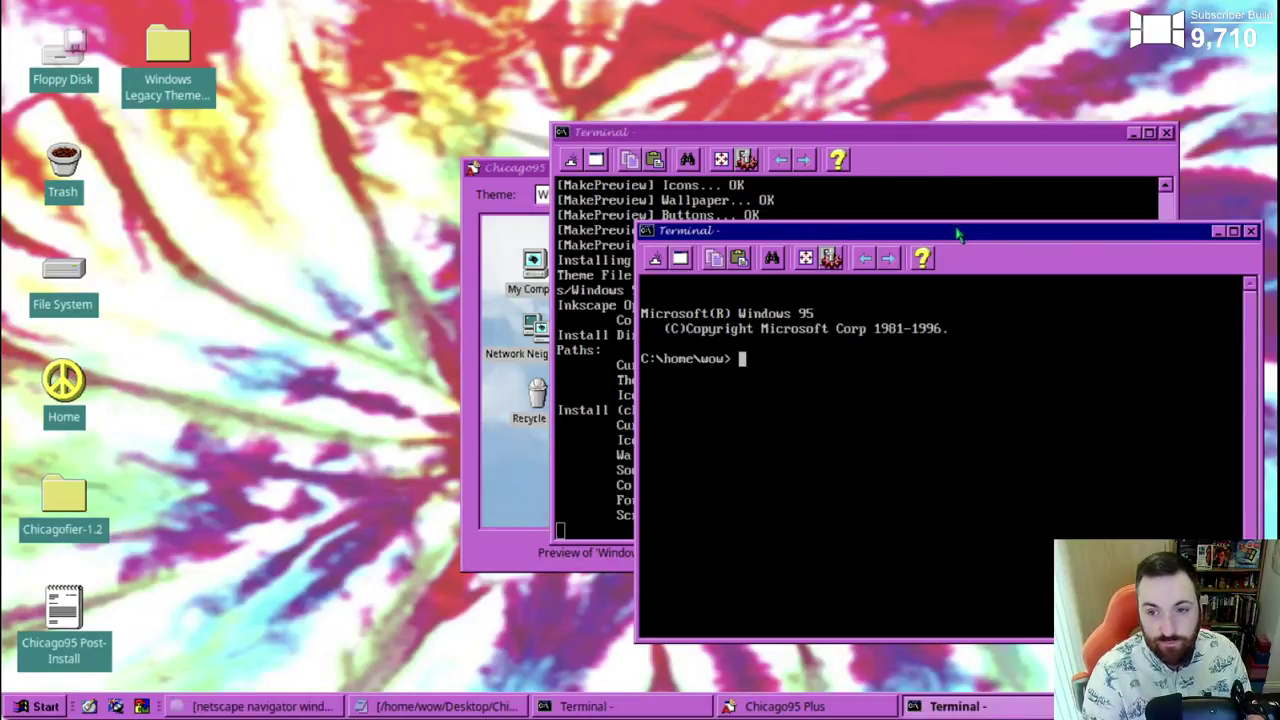
click(1138, 140)
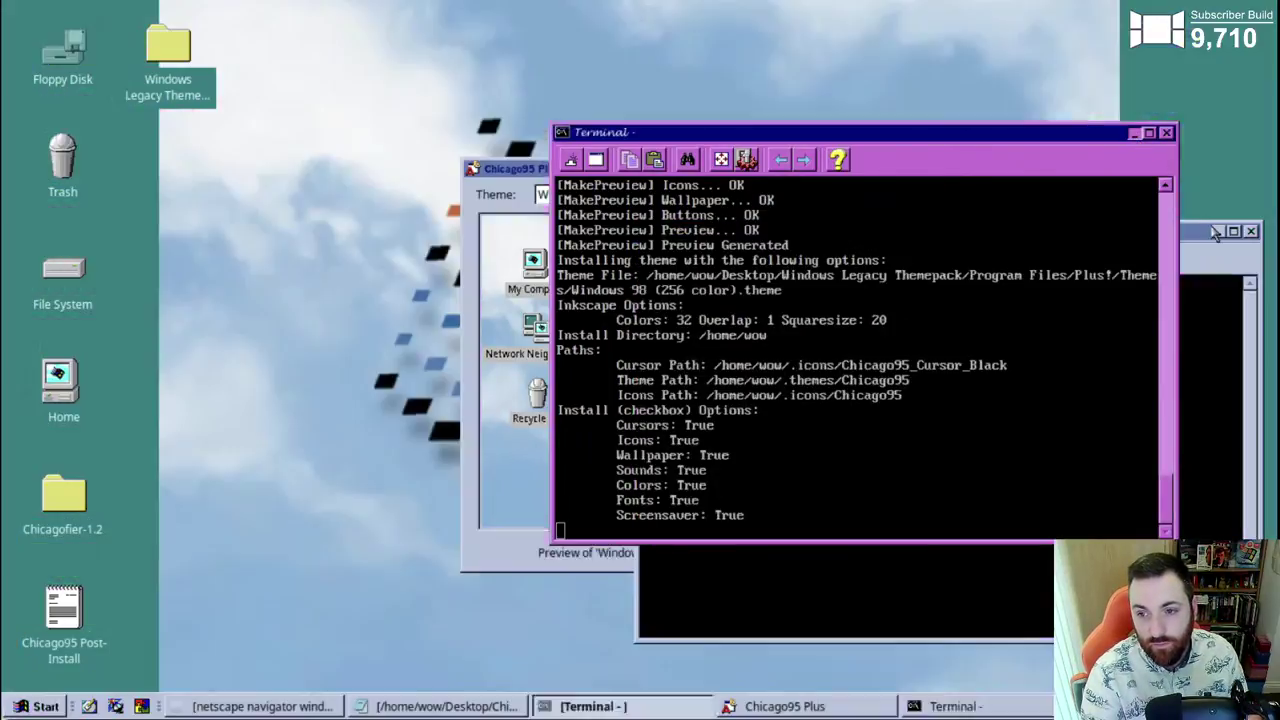
click(1216, 235)
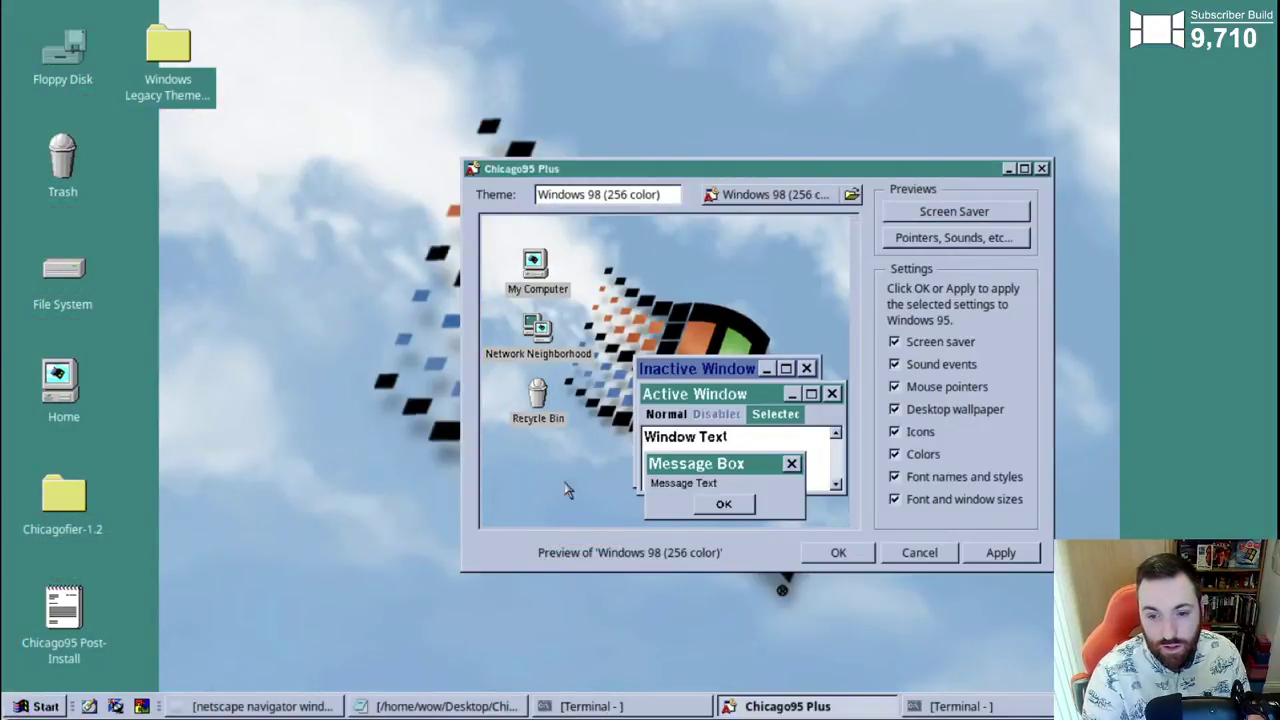
- Close Chicago95 Plus and set the clouds wallpaper Style to Stretched in Desktop Settings
click(1043, 169)
right_click(472, 172)
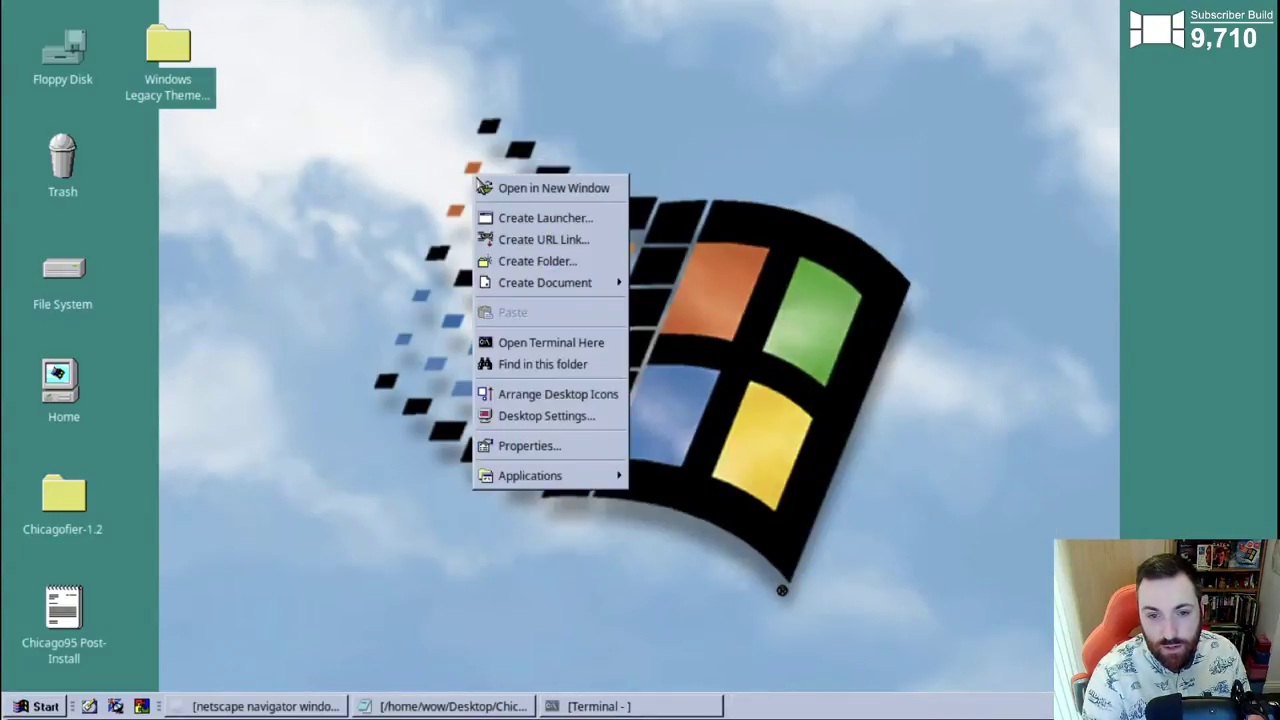
click(514, 426)
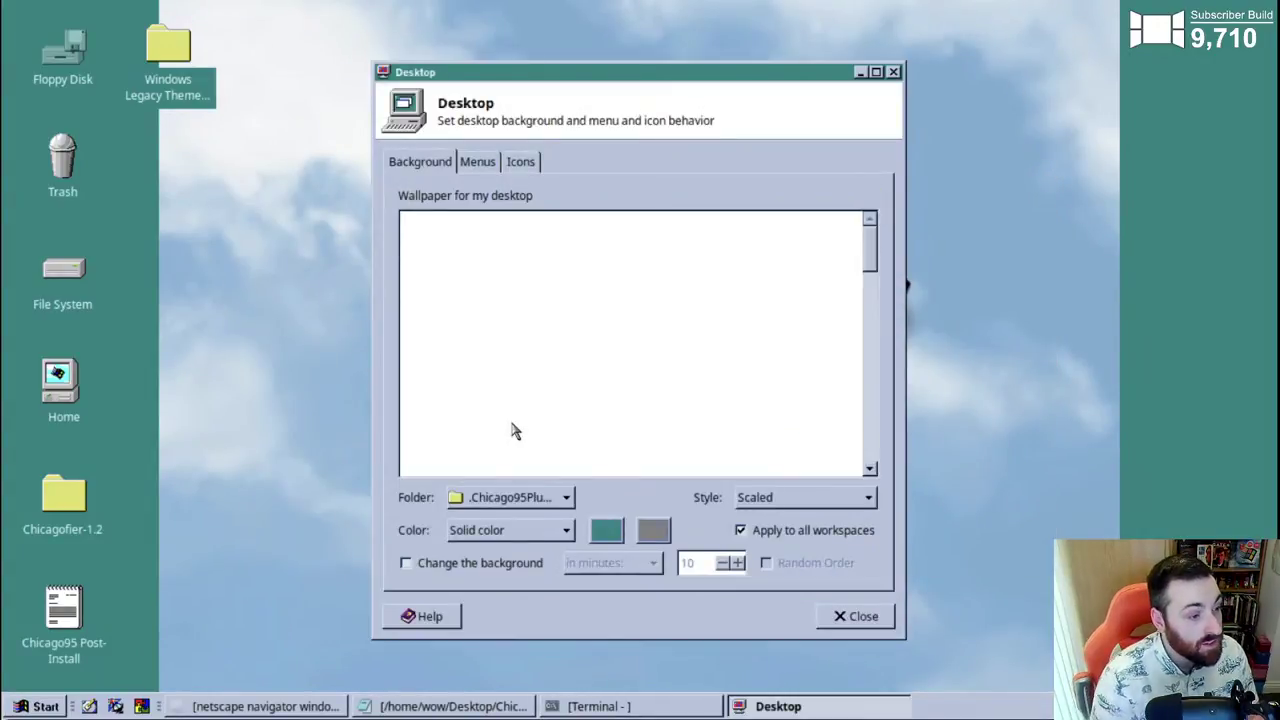
click(789, 506)
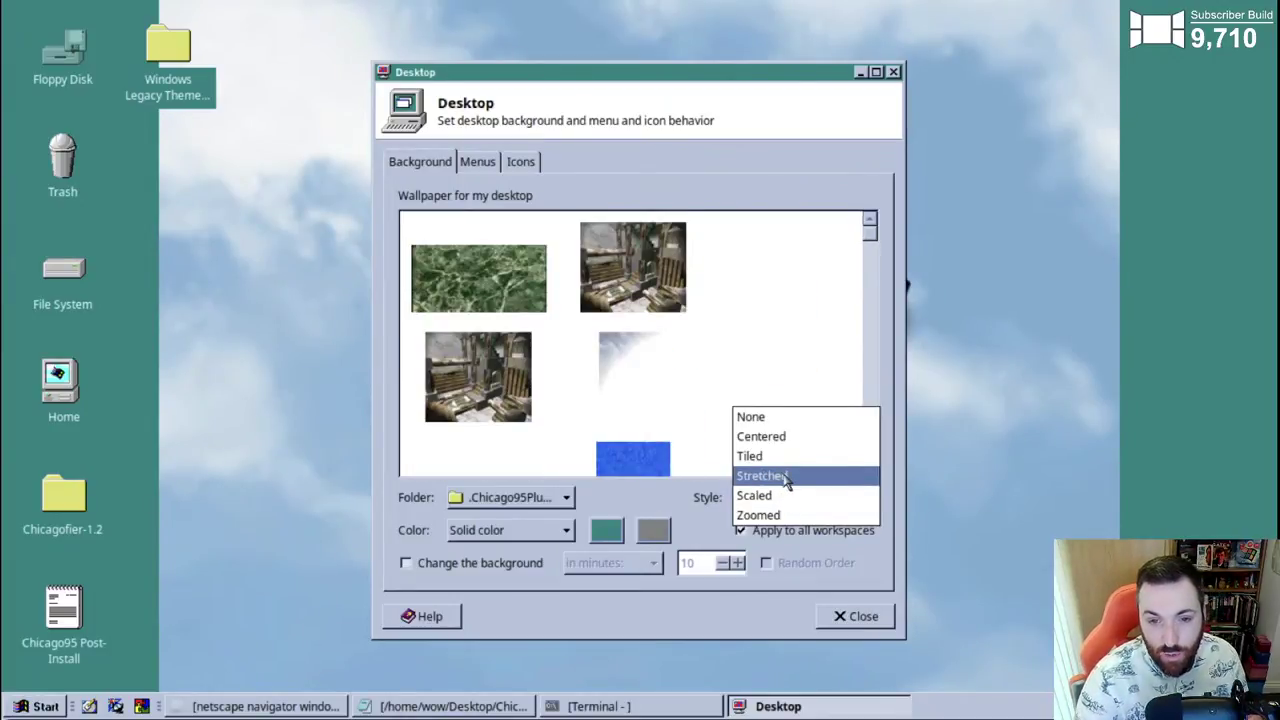
click(786, 476)
click(842, 616)
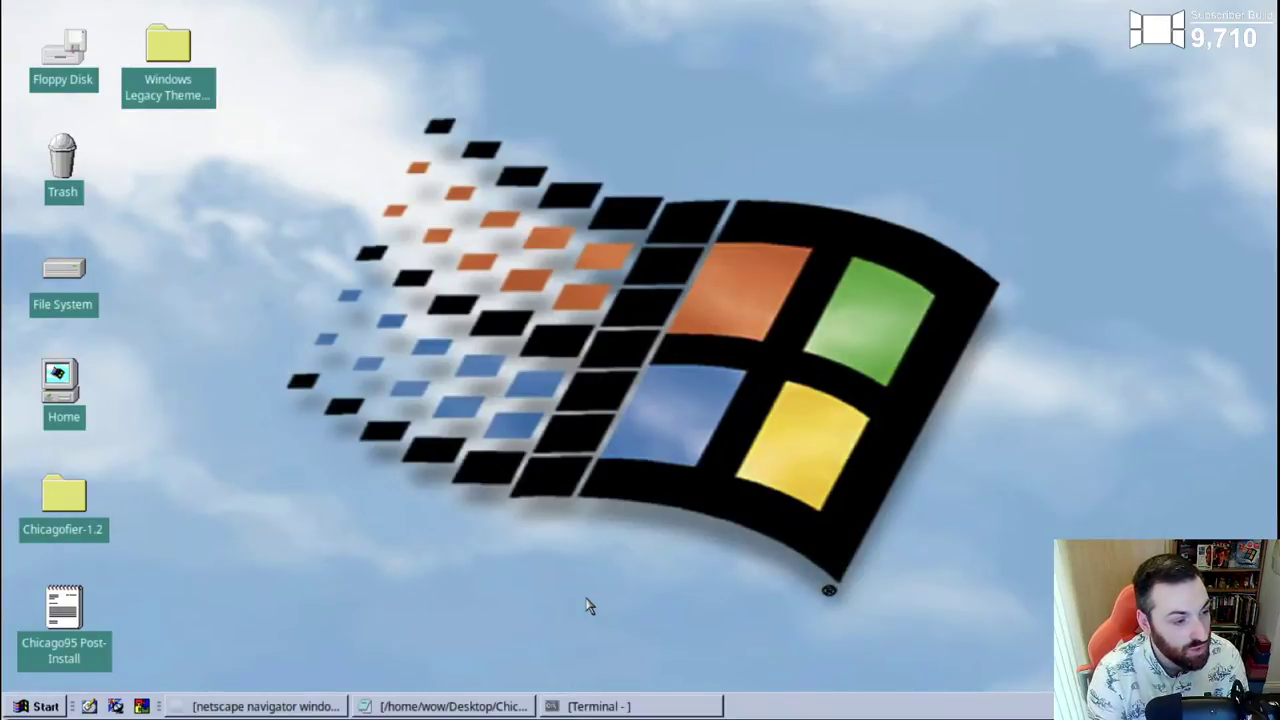
click(578, 707)
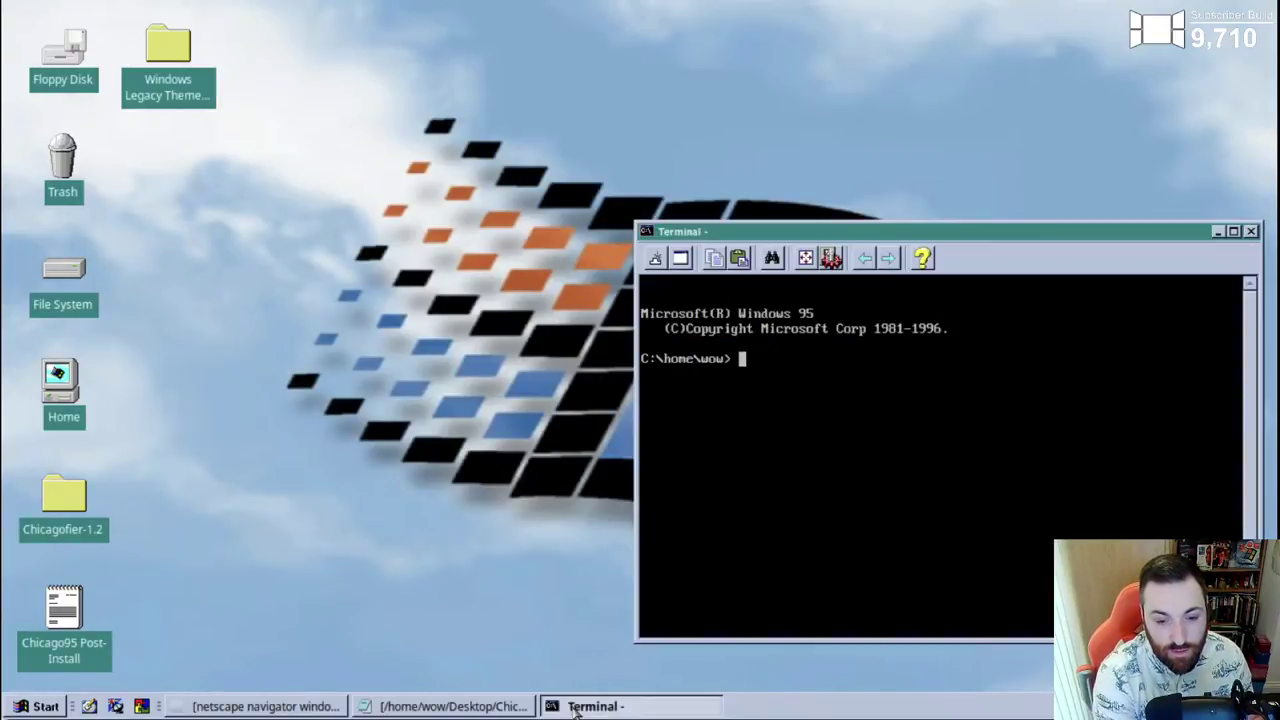
drag(950, 240, 721, 193)
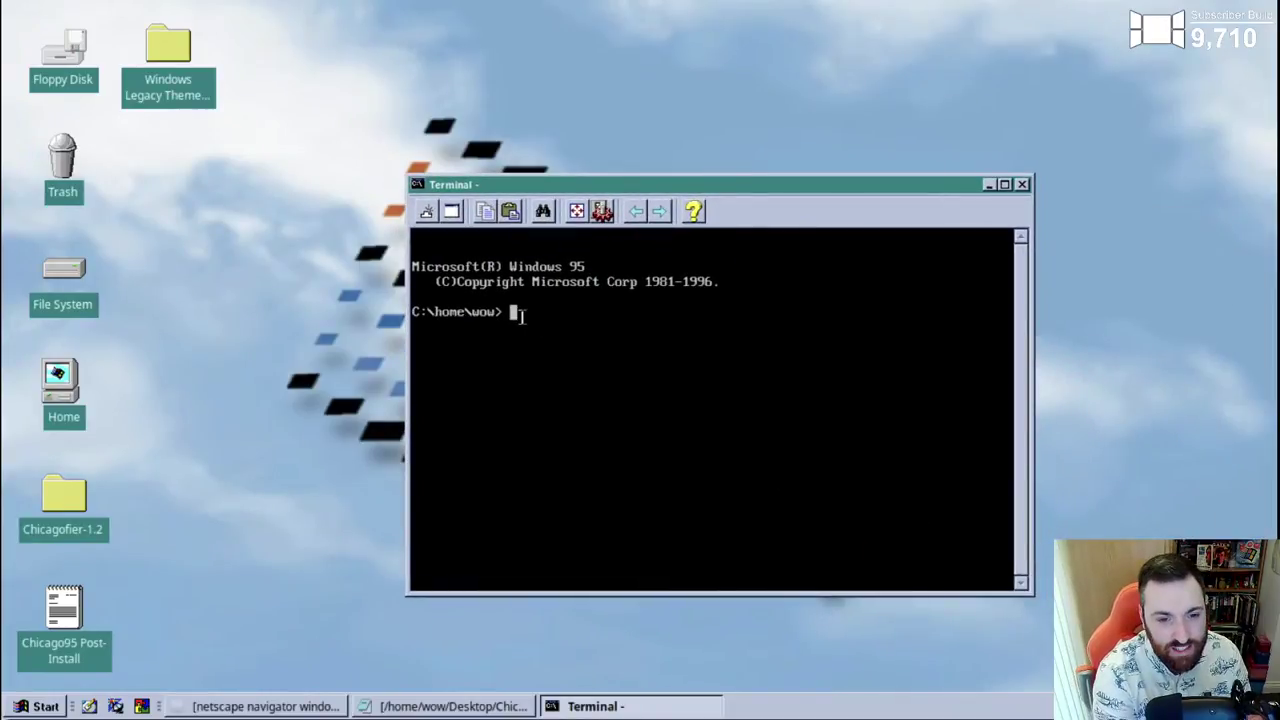
drag(514, 312, 416, 316)
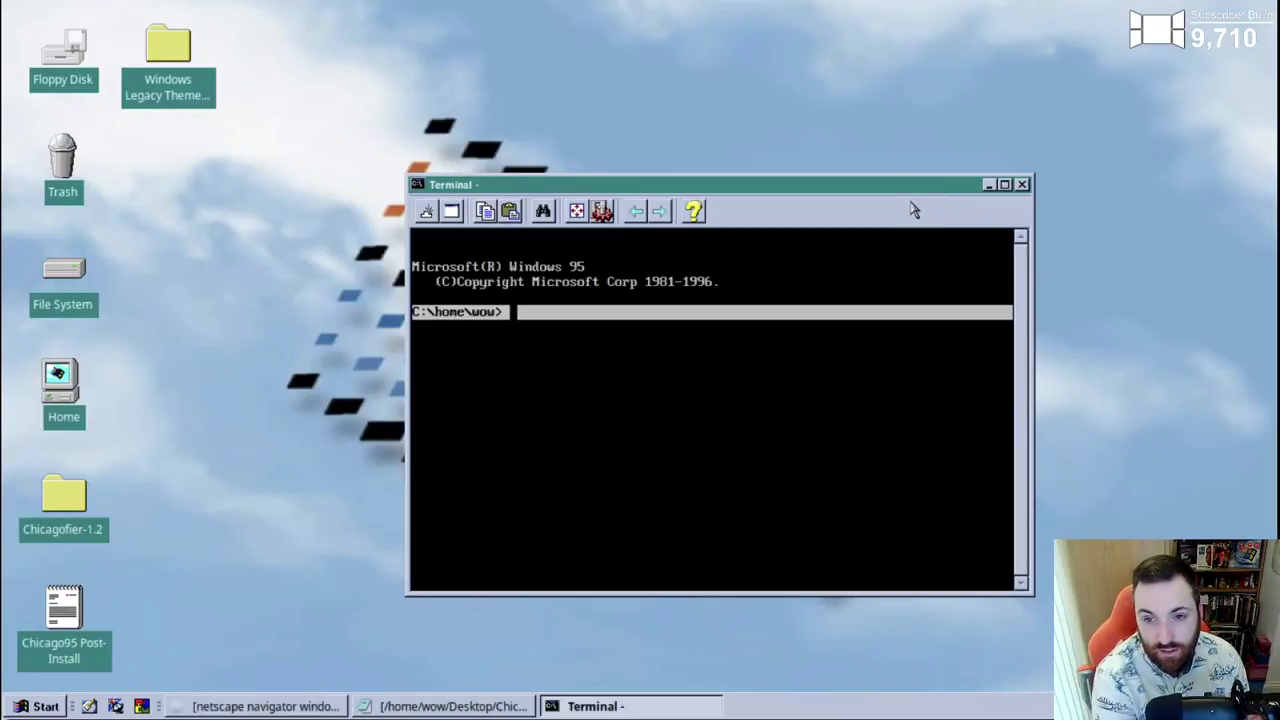
click(642, 325)
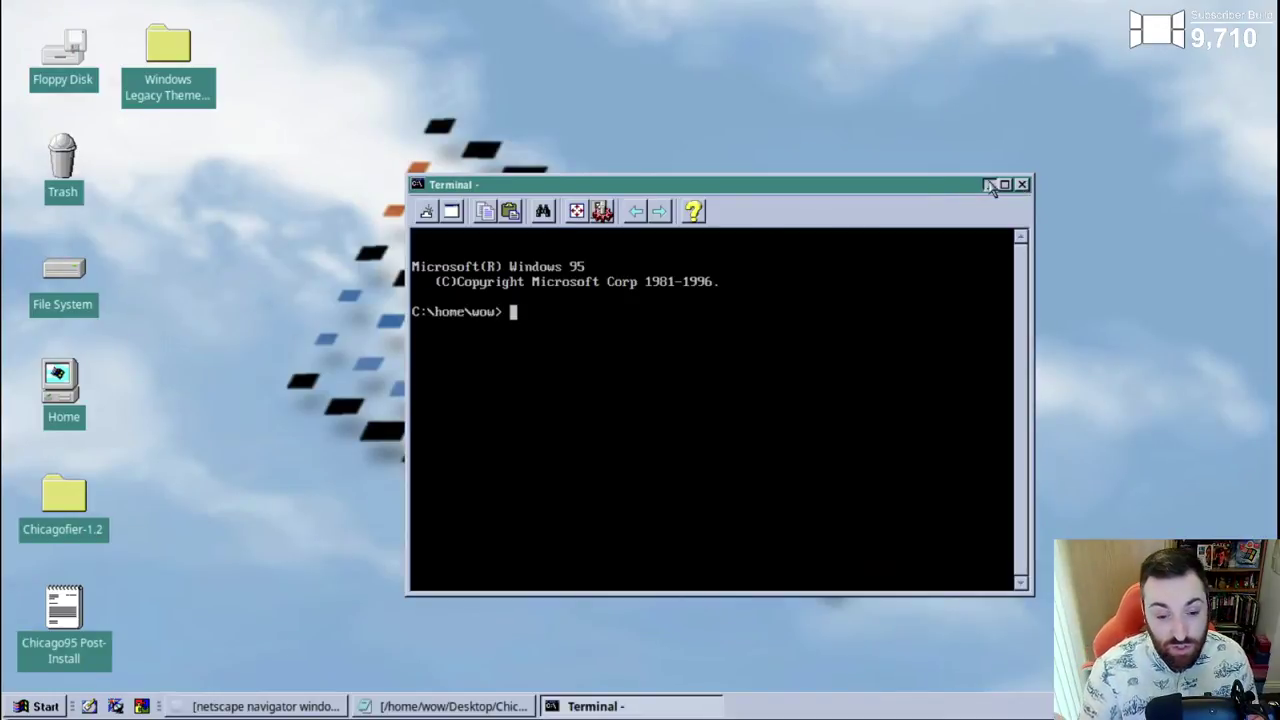
click(989, 185)
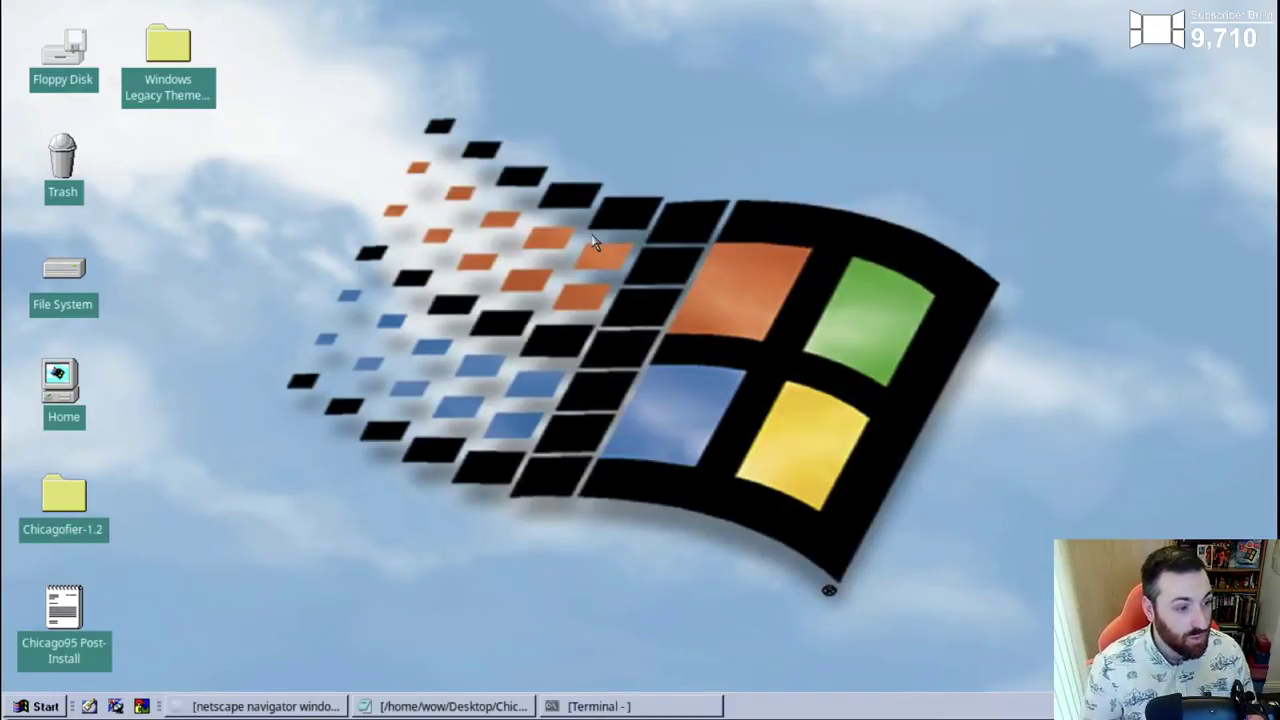